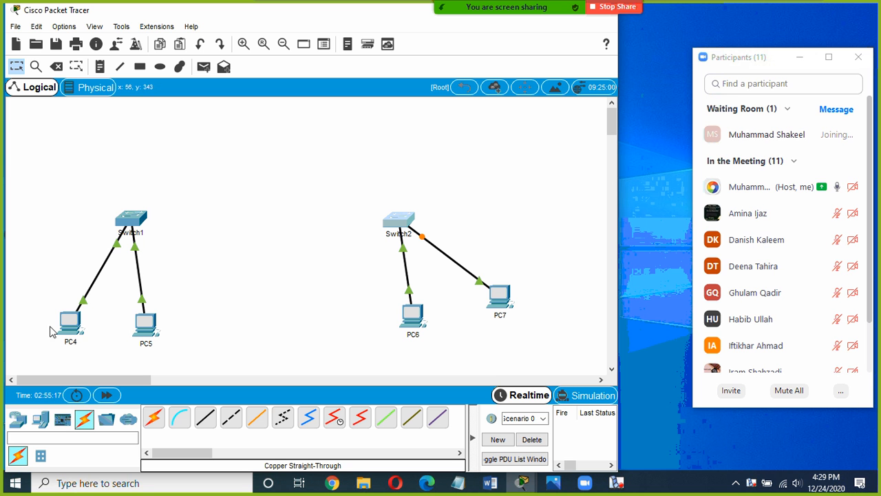
# Connect Switch1 to Switch2 with a copper cross-over cable, using port FastEthernet0/24 on both switches.
pyautogui.moveTo(498, 303); pyautogui.dragTo(502, 318)
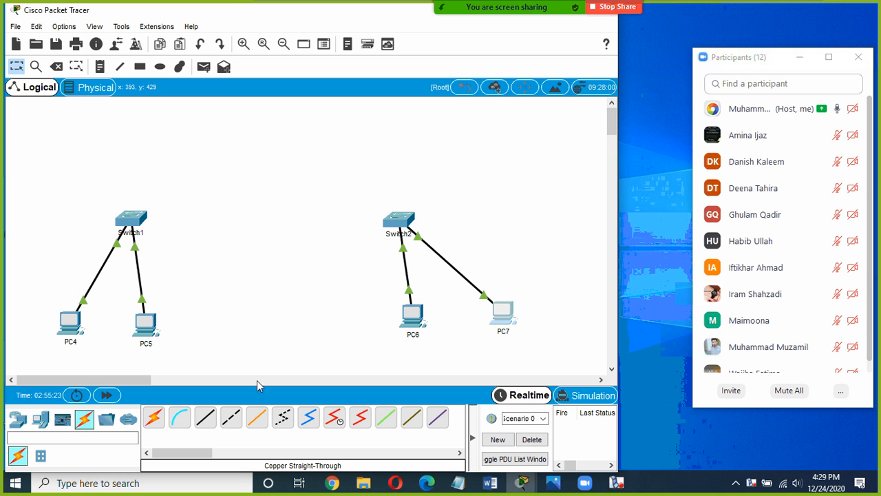
pyautogui.click(232, 418)
pyautogui.click(132, 220)
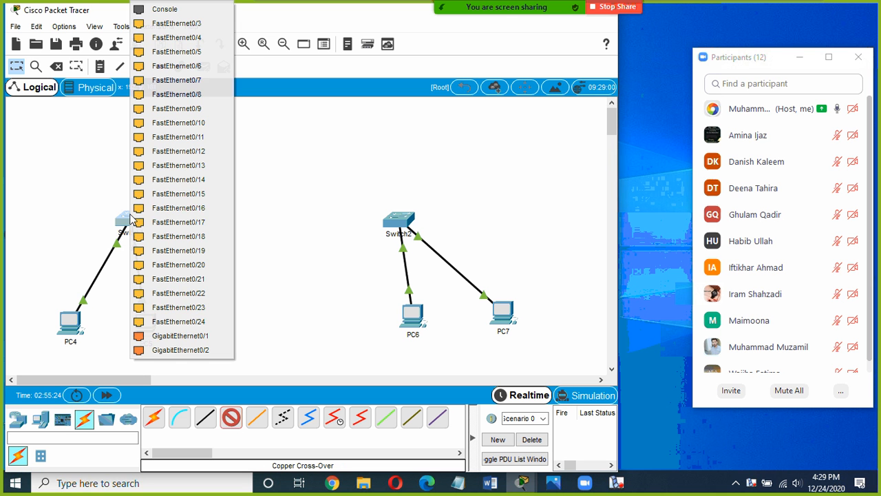
pyautogui.click(193, 321)
pyautogui.click(402, 220)
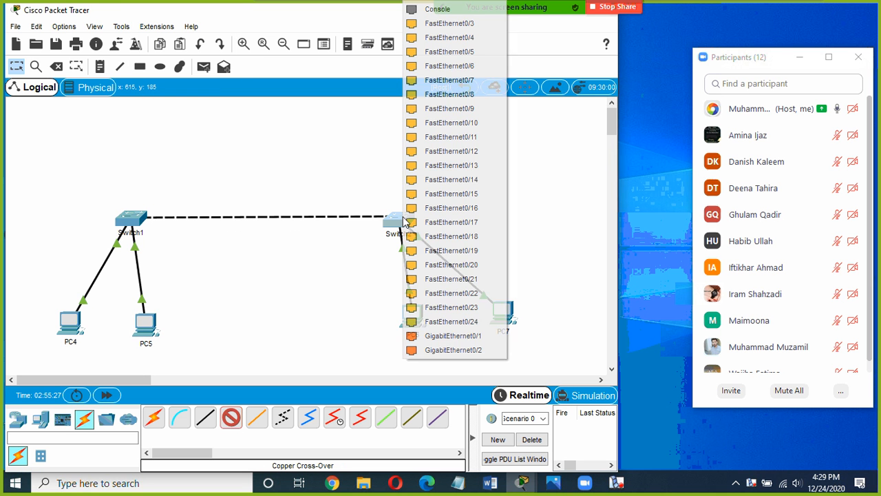
pyautogui.click(448, 322)
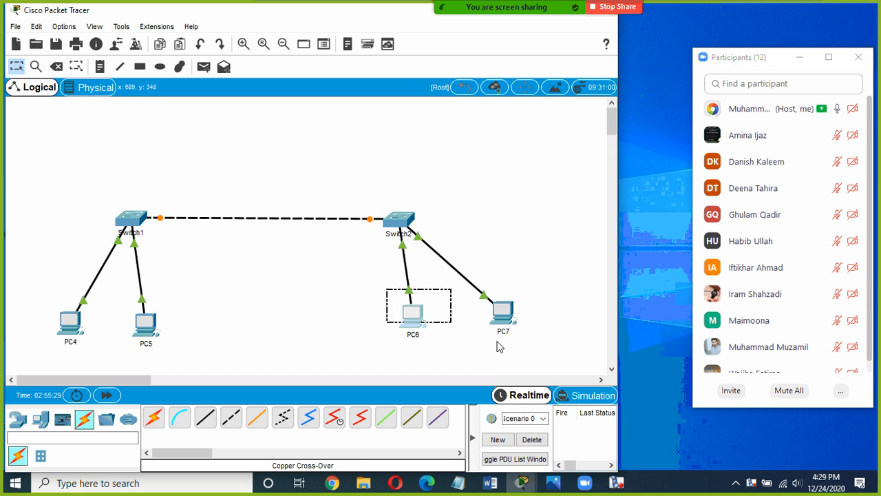
# Reposition the PCs beneath the switches, lowering PC6 and PC7 slightly and spreading PC4 and PC5 outward.
pyautogui.moveTo(497, 341); pyautogui.dragTo(543, 363)
pyautogui.moveTo(508, 320); pyautogui.dragTo(506, 329)
pyautogui.click(323, 263)
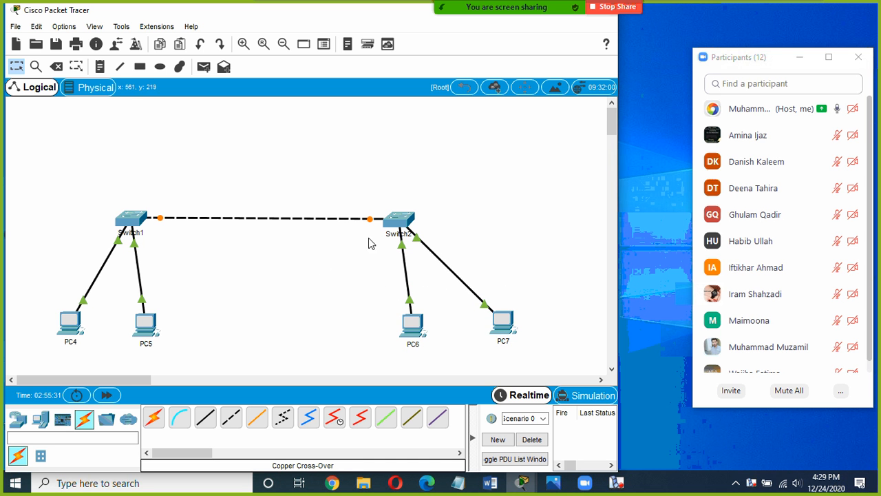
pyautogui.moveTo(28, 295); pyautogui.dragTo(169, 346)
pyautogui.moveTo(69, 328); pyautogui.dragTo(53, 326)
pyautogui.moveTo(141, 334); pyautogui.dragTo(130, 330)
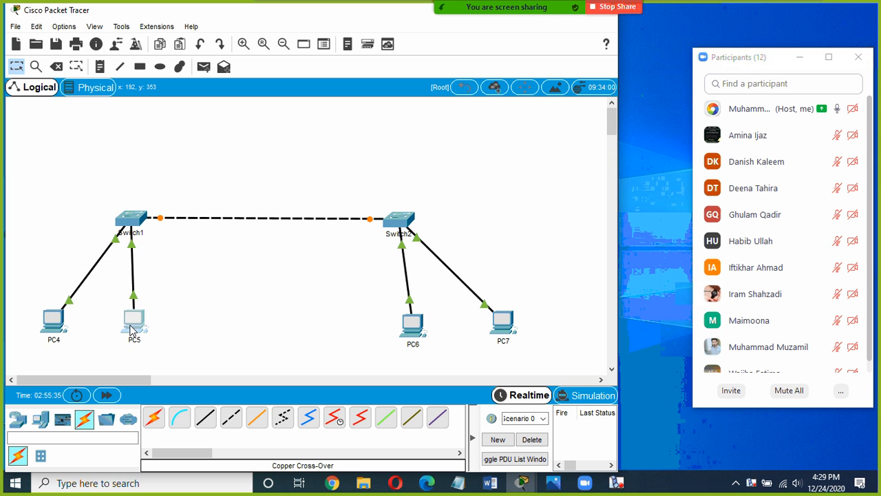
pyautogui.click(195, 291)
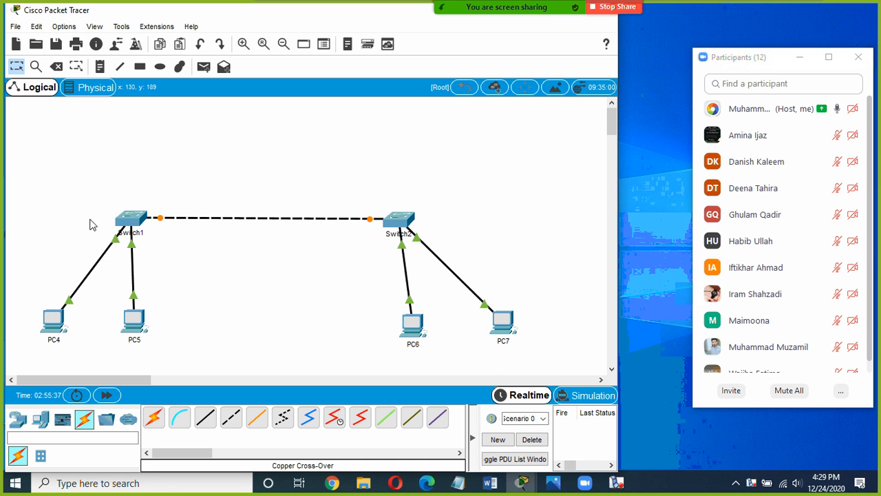
# Place a two-line note reading "100 IT" and "200 Accounts" in the empty area above Switch1.
pyautogui.click(100, 67)
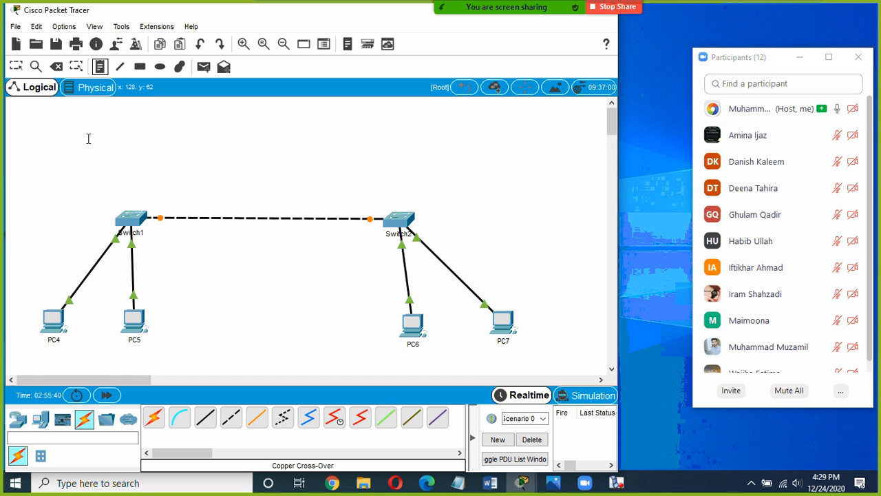
pyautogui.click(42, 128)
pyautogui.write('0')
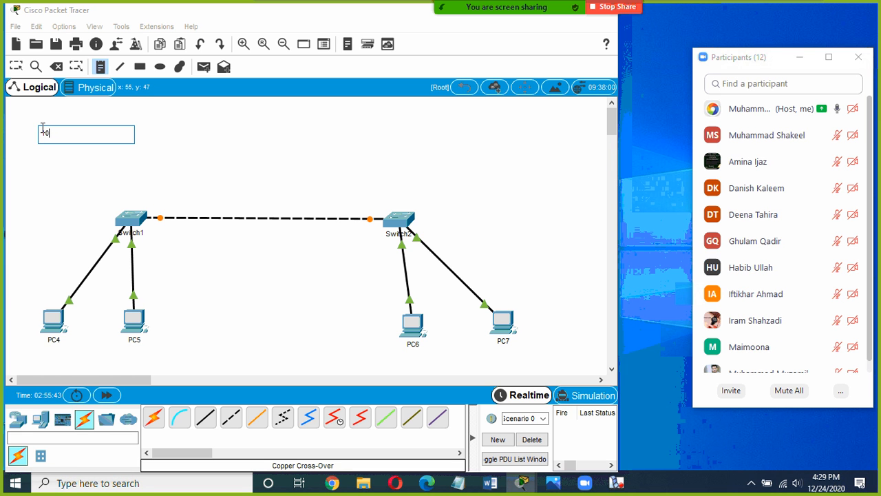
pyautogui.write('0')
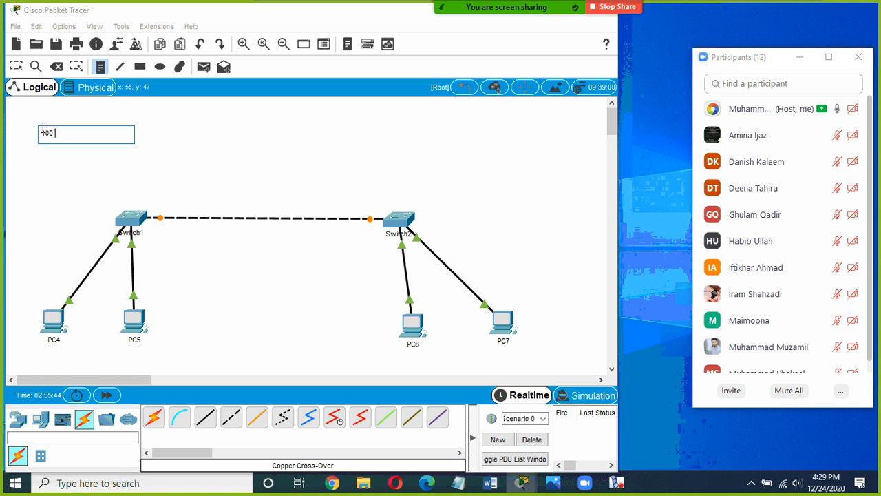
pyautogui.write(' IT')
pyautogui.press('Return')
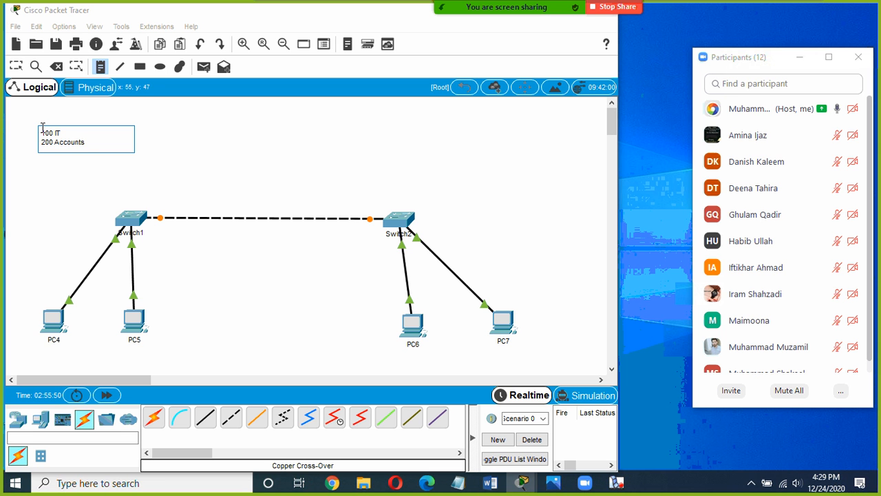
pyautogui.click(289, 157)
# Duplicate the "100 IT / 200 Accounts" note into the empty area above Switch2.
pyautogui.click(16, 66)
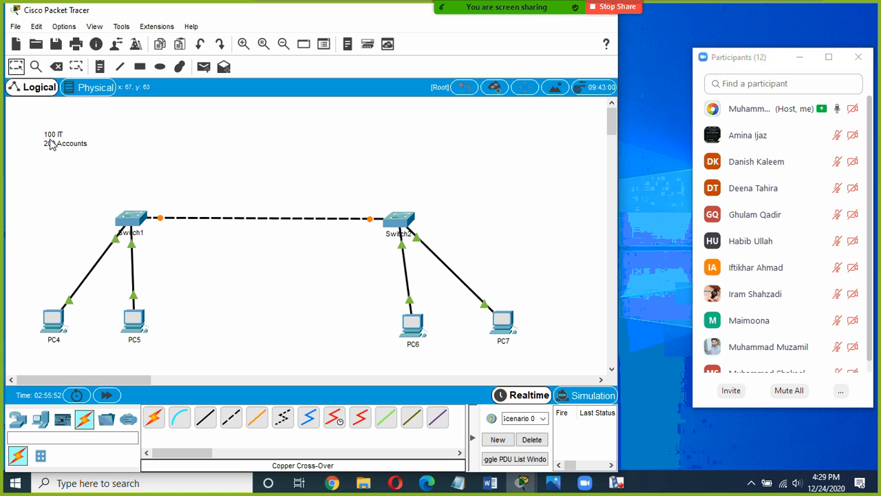
pyautogui.moveTo(50, 141); pyautogui.dragTo(493, 163)
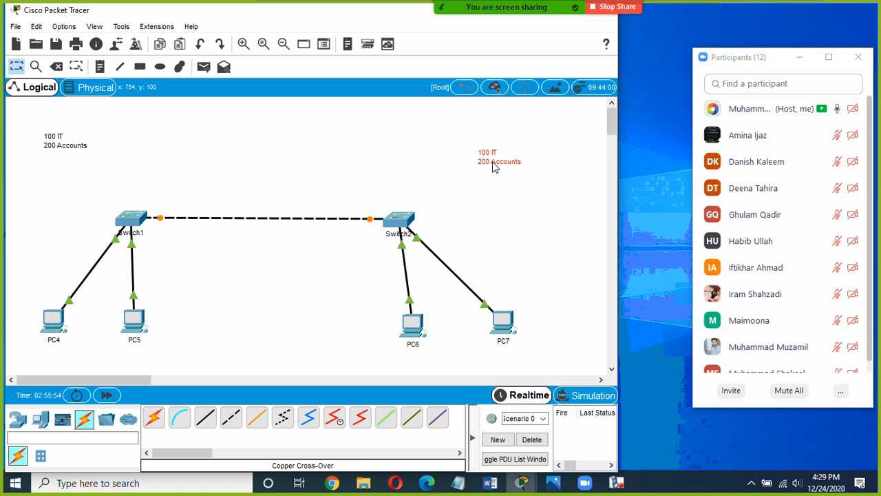
pyautogui.click(468, 159)
# Open the command line of Switch1 and enter global configuration mode with en and config terminal.
pyautogui.doubleClick(138, 216)
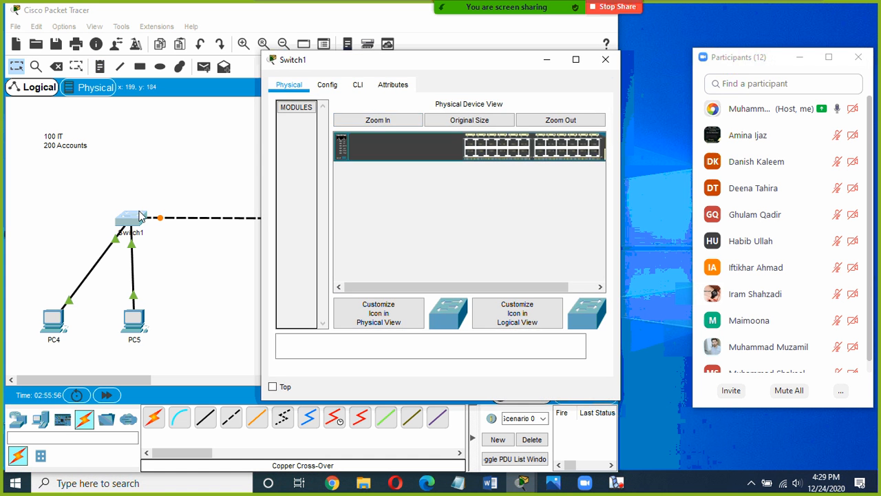
pyautogui.click(358, 85)
pyautogui.press('Return')
pyautogui.press('Return')
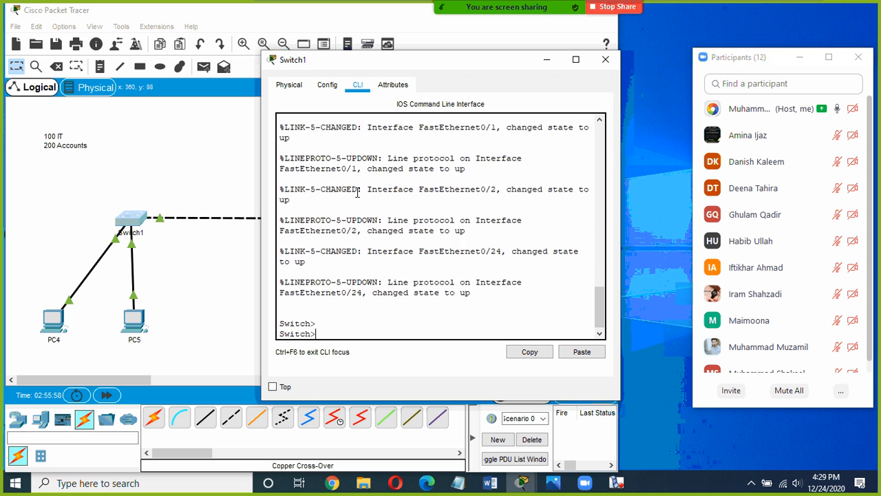
pyautogui.press('Return')
pyautogui.write('en')
pyautogui.press('Return')
pyautogui.write('config t')
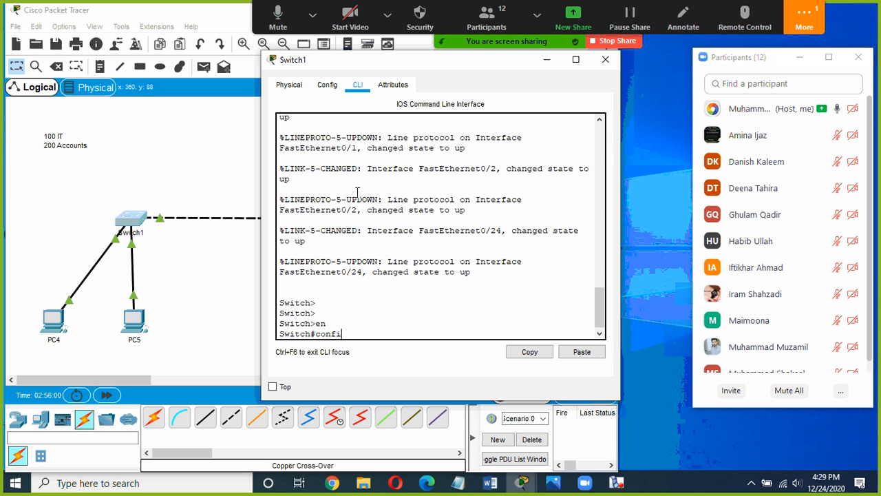
pyautogui.press('Tab')
pyautogui.press('Return')
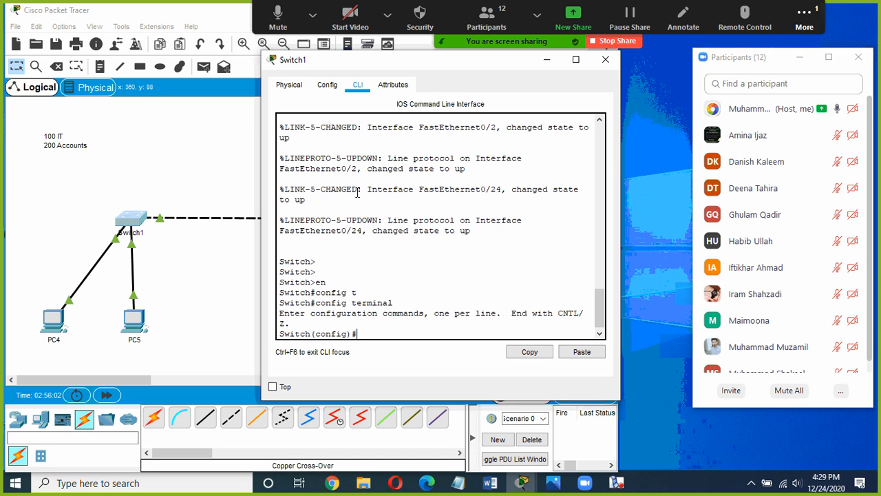
# Switch to the Zoom meeting chat to read the direct messages, and close the chat.
pyautogui.click(804, 17)
pyautogui.click(719, 46)
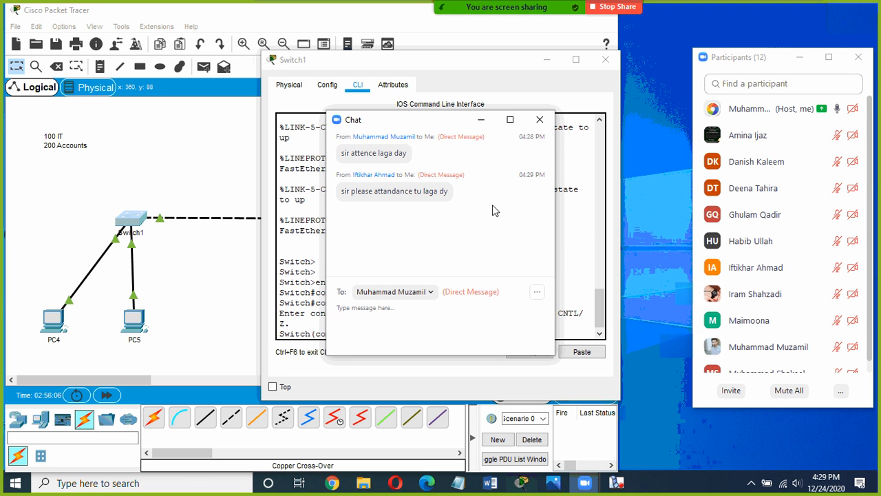
pyautogui.click(540, 120)
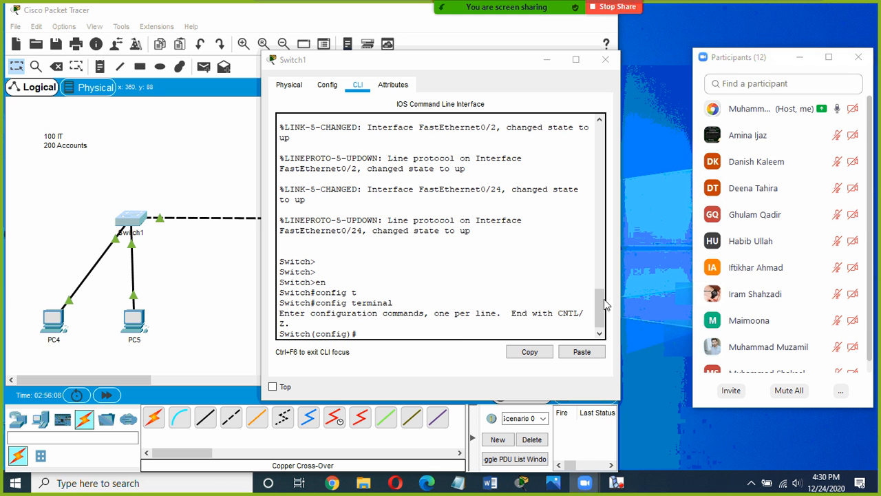
# Begin an interface command in Switch1's configuration mode and check which ports the link between the two switches uses.
pyautogui.click(378, 335)
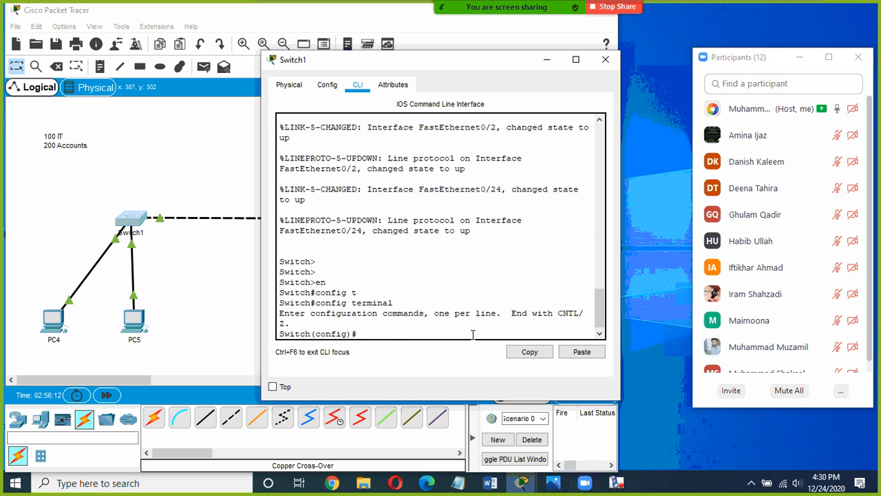
pyautogui.write('in')
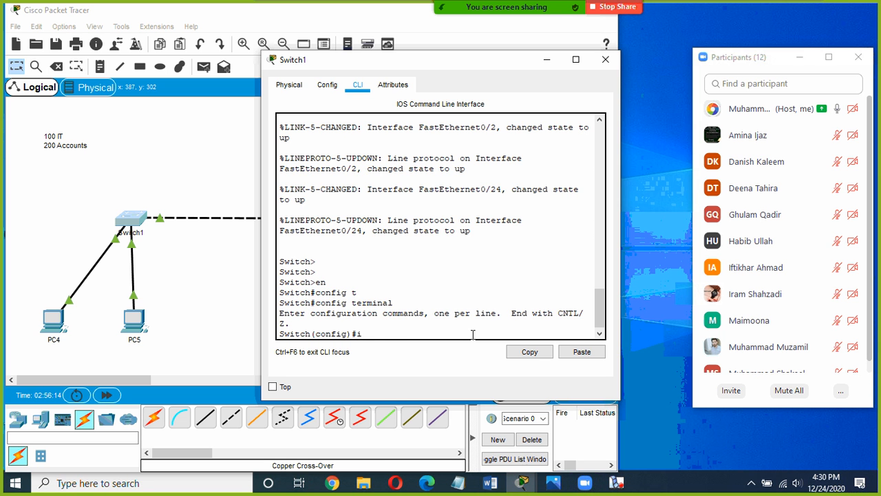
pyautogui.press('Tab')
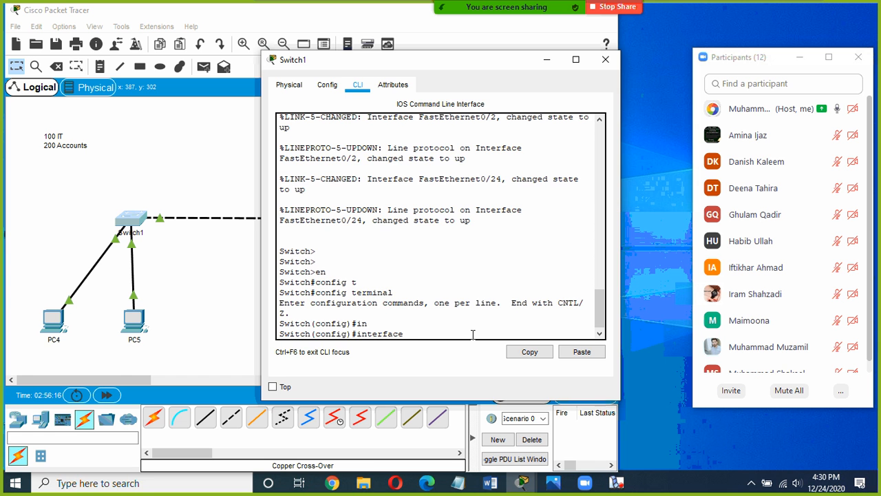
pyautogui.click(163, 221)
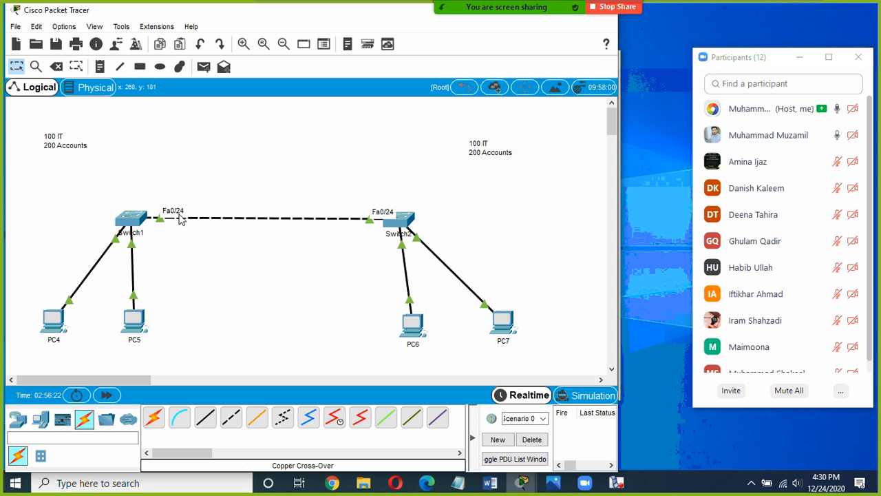
pyautogui.click(616, 483)
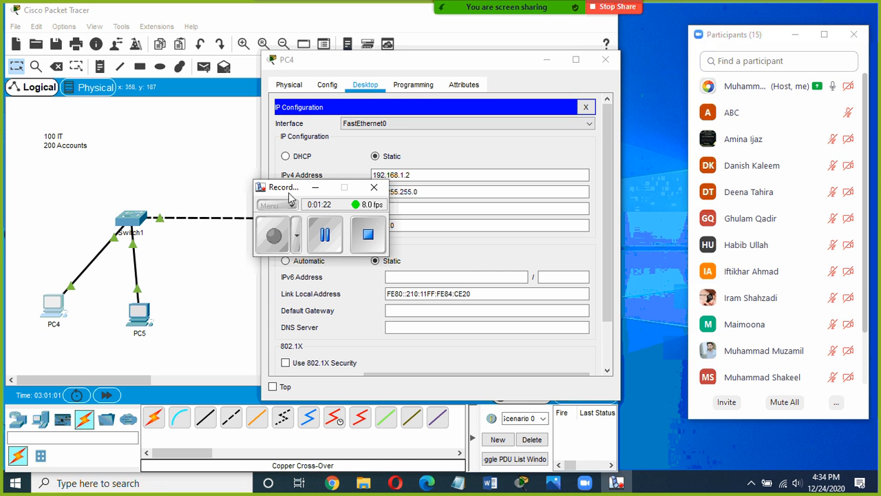
pyautogui.click(316, 187)
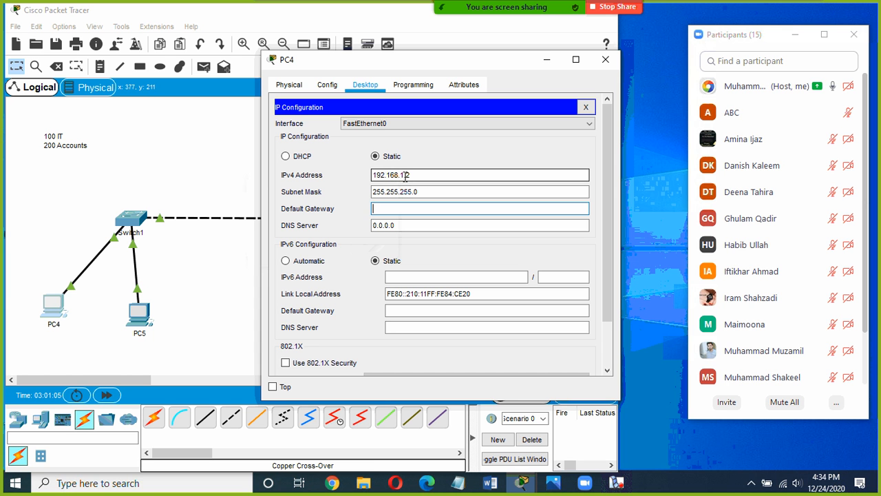
# Close PC4's settings and give PC6 the static IPv4 address 192.168.1.3 with subnet mask 255.255.255.0.
pyautogui.click(605, 60)
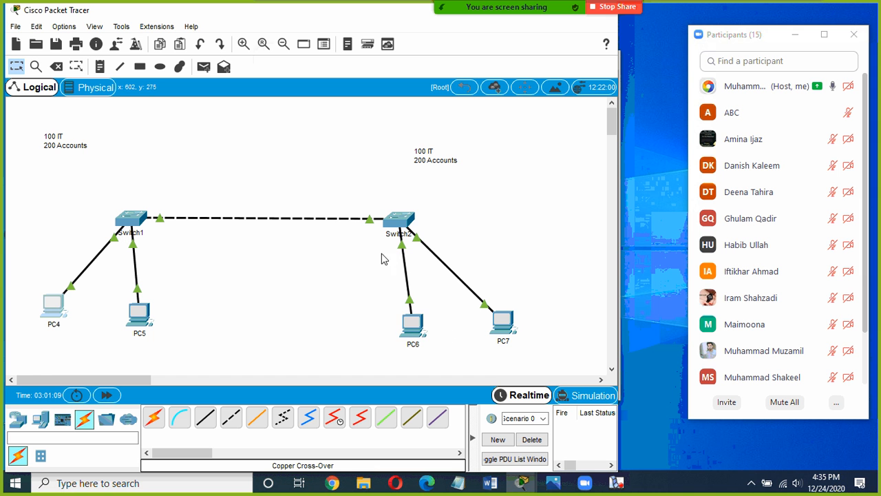
pyautogui.moveTo(411, 335); pyautogui.dragTo(395, 327)
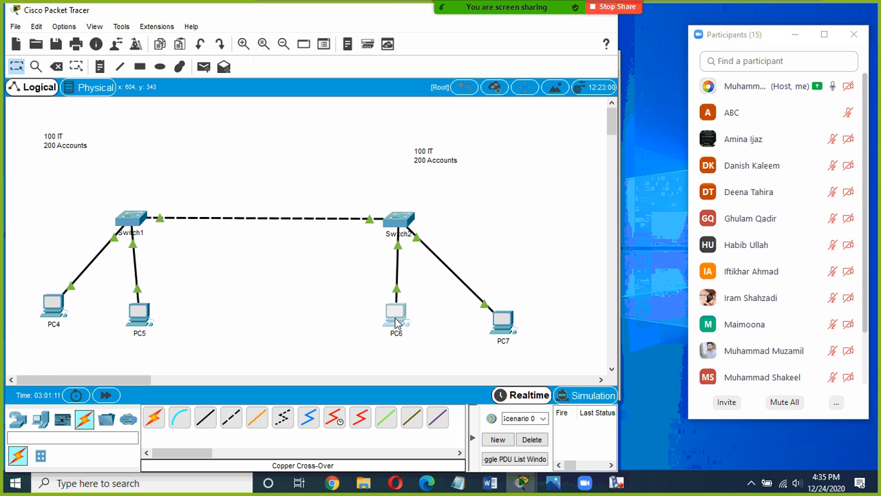
pyautogui.click(395, 322)
pyautogui.click(365, 86)
pyautogui.click(296, 141)
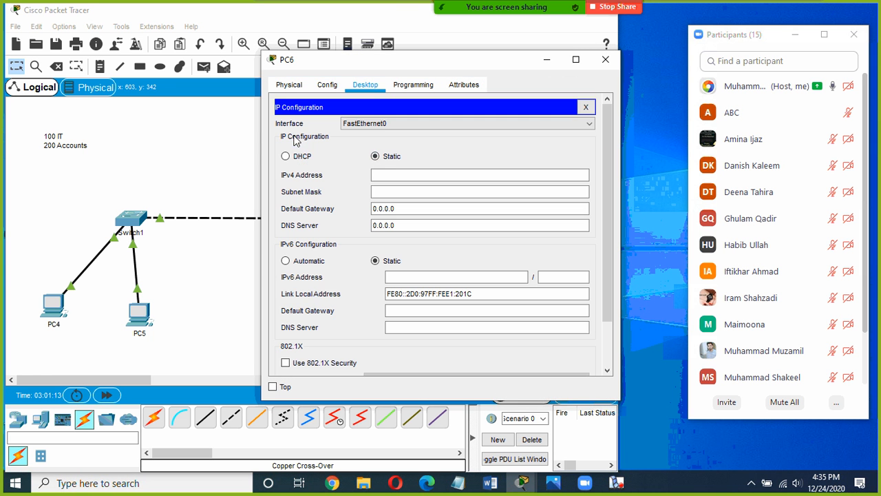
pyautogui.click(399, 175)
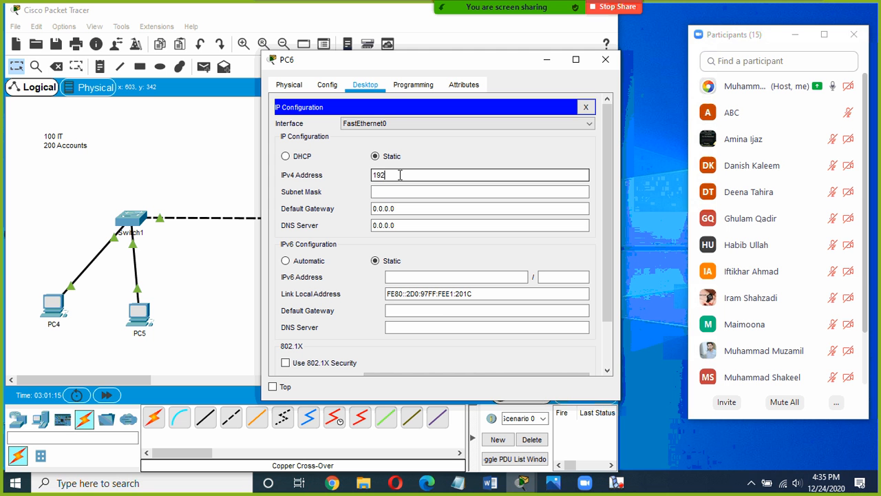
pyautogui.write('192.168.1.3')
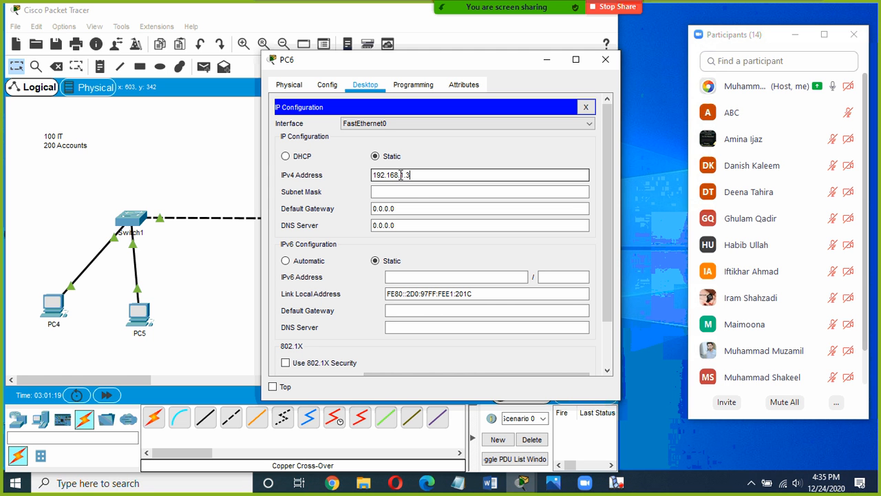
pyautogui.press('Tab')
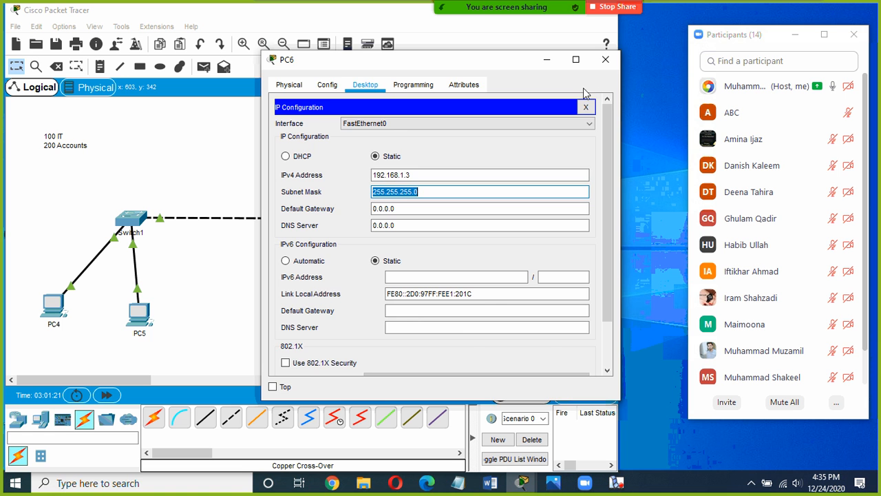
pyautogui.click(605, 59)
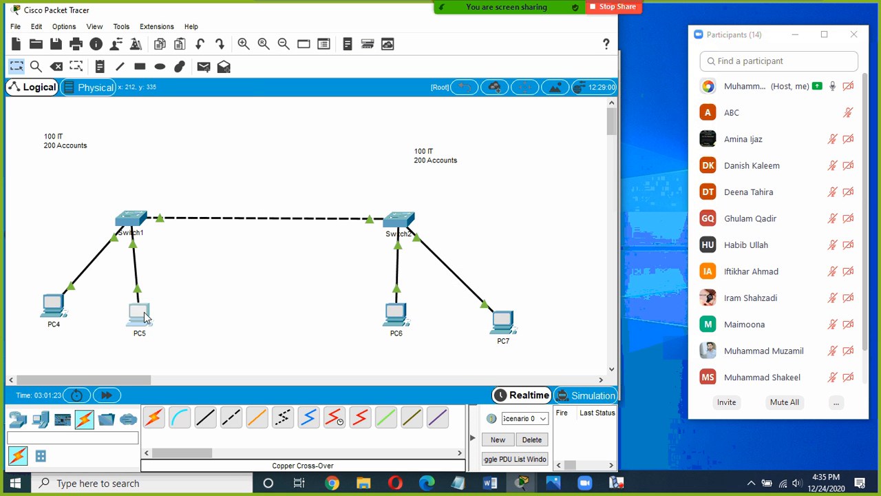
# Give PC5 the static IPv4 address 192.168.2.2 with subnet mask 255.255.255.0.
pyautogui.moveTo(138, 314); pyautogui.dragTo(142, 309)
pyautogui.click(144, 311)
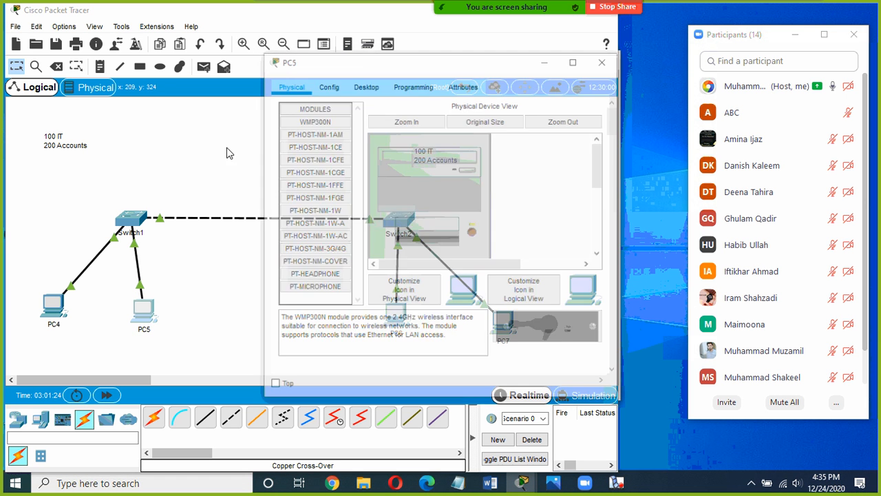
pyautogui.click(364, 84)
pyautogui.click(326, 130)
pyautogui.click(416, 173)
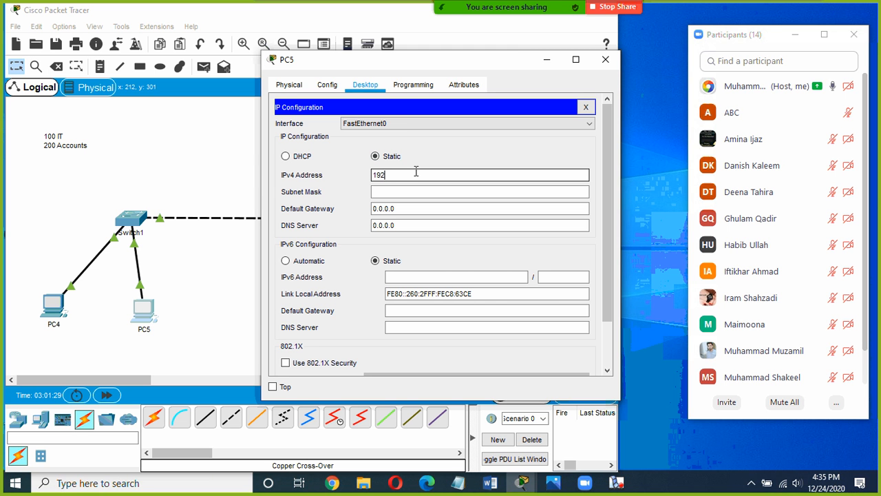
pyautogui.write('192.168.2.2')
pyautogui.press('Tab')
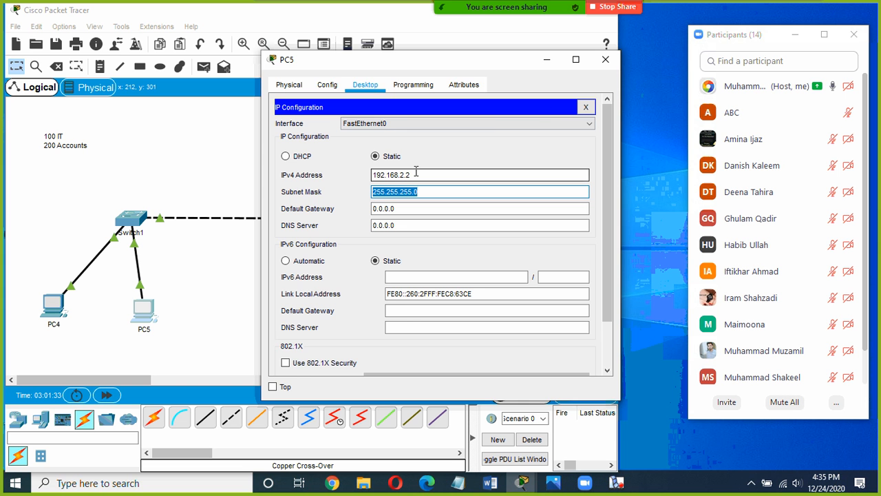
# Close PC5's settings and give PC7 the static IPv4 address 192.168.2.3 with subnet mask 255.255.255.0.
pyautogui.click(605, 59)
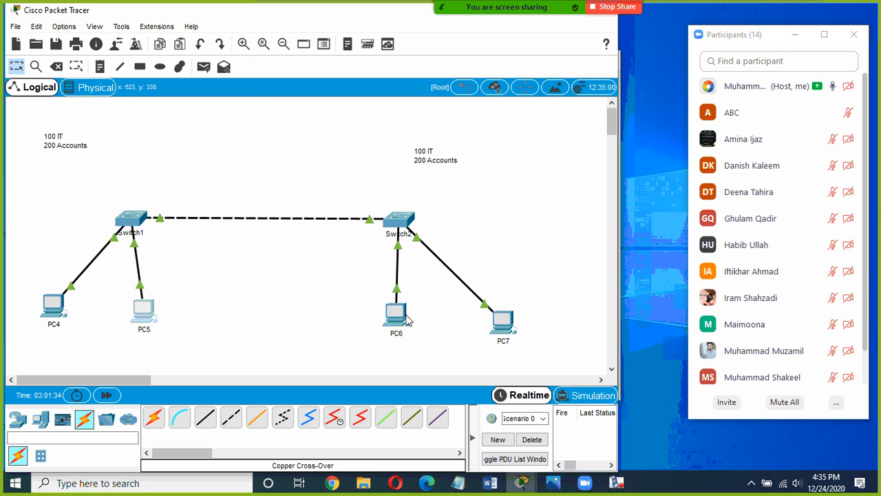
pyautogui.click(503, 320)
pyautogui.click(365, 84)
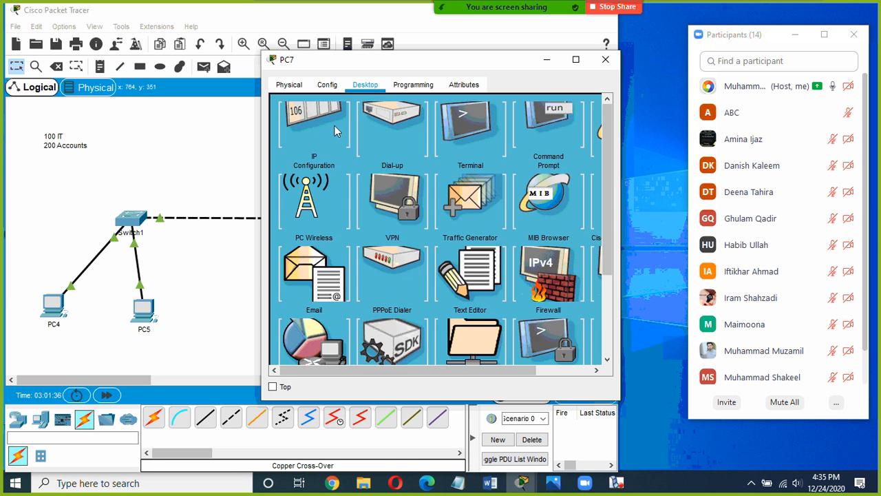
pyautogui.click(335, 131)
pyautogui.click(413, 174)
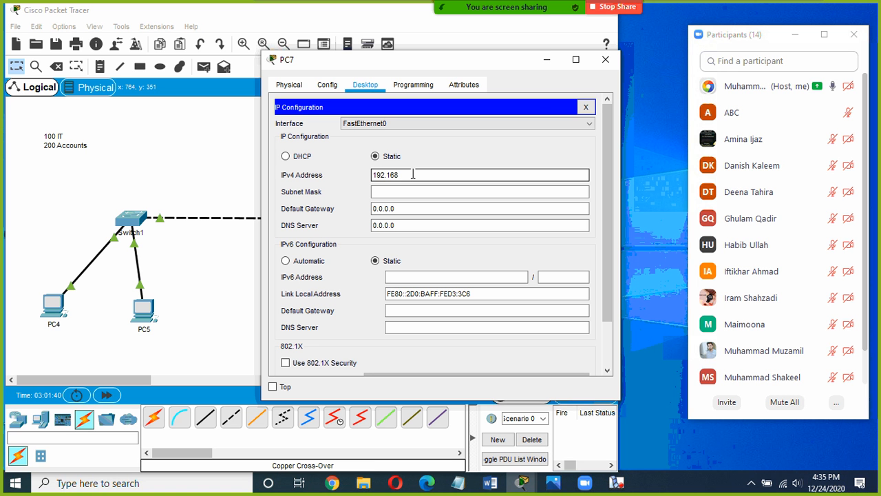
pyautogui.press('Tab')
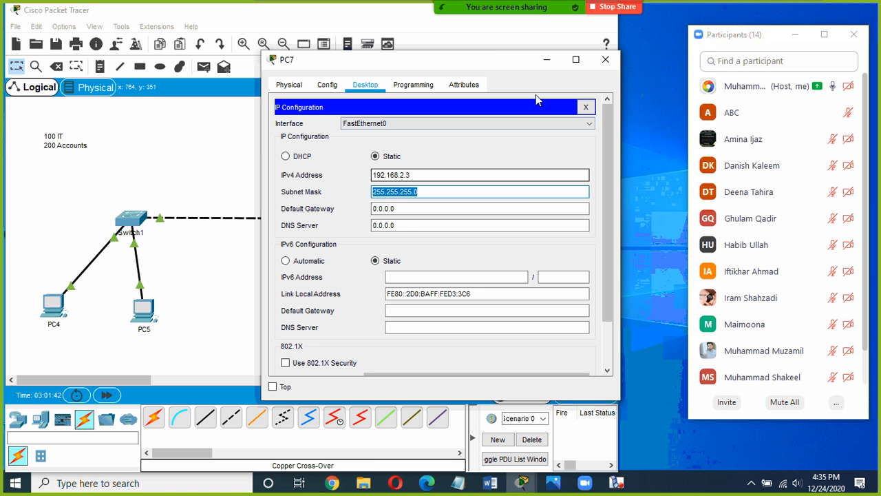
pyautogui.click(605, 59)
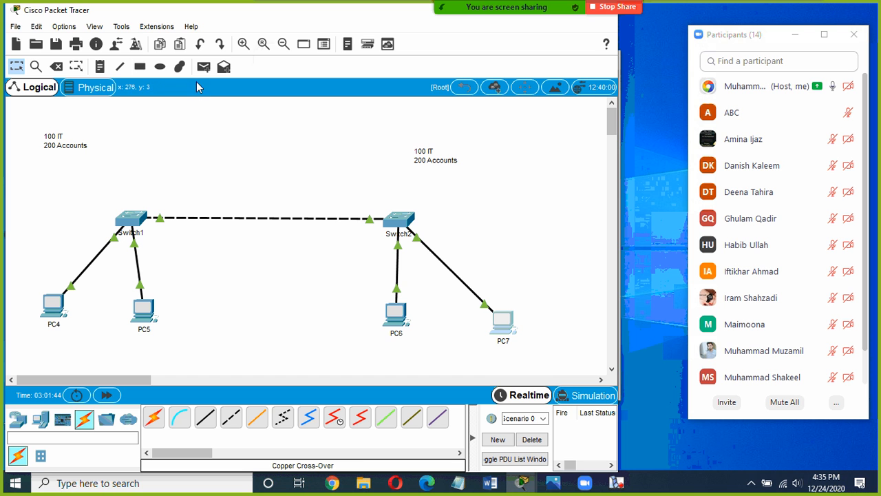
# Draw a separate unfilled rectangle with a black outline around each of PC4, PC7, PC6 and PC5.
pyautogui.click(141, 68)
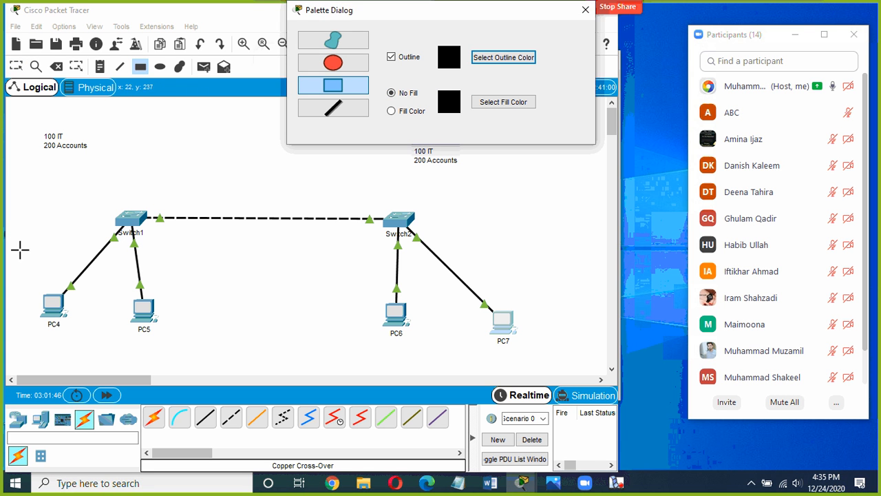
pyautogui.moveTo(20, 250); pyautogui.dragTo(106, 365)
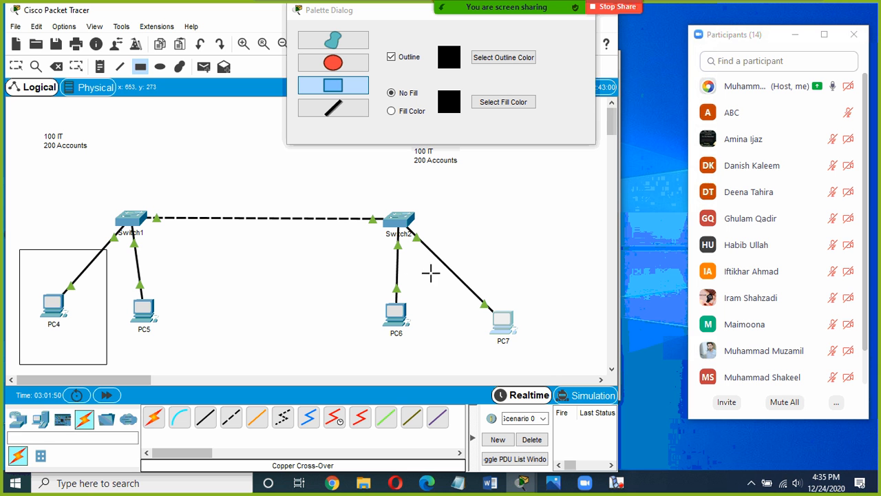
pyautogui.moveTo(455, 255); pyautogui.dragTo(551, 363)
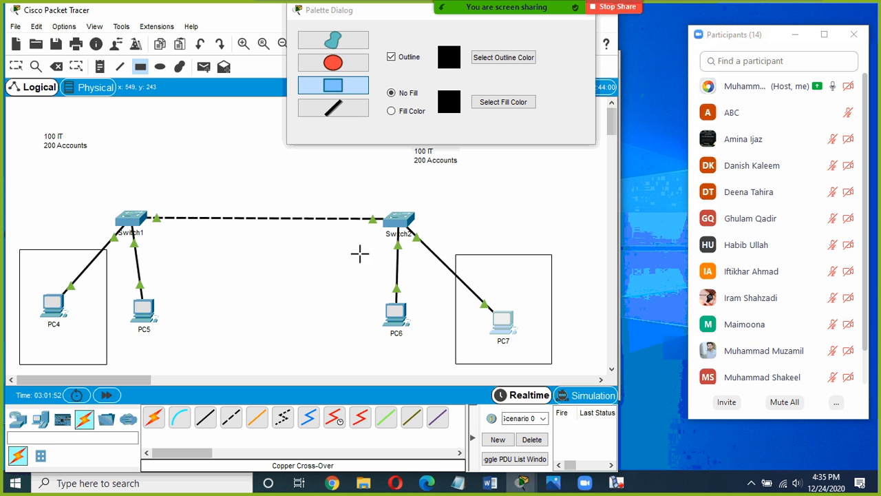
pyautogui.moveTo(359, 253); pyautogui.dragTo(439, 359)
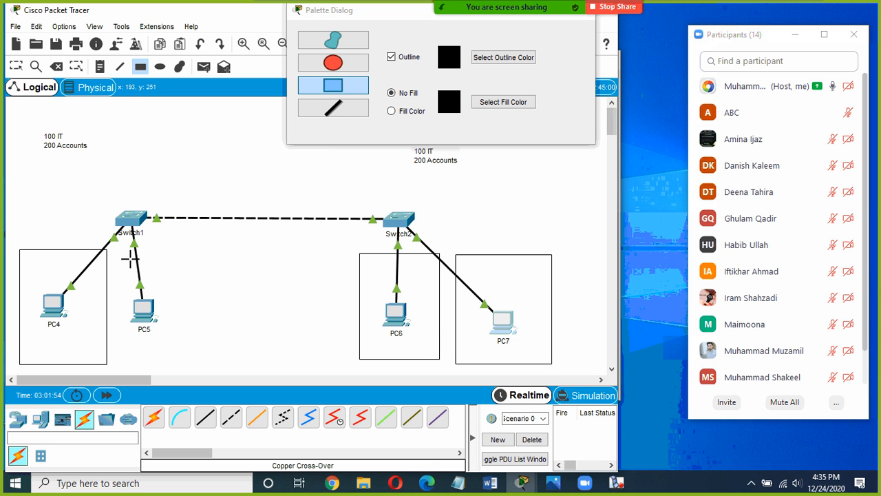
pyautogui.moveTo(126, 259); pyautogui.dragTo(209, 362)
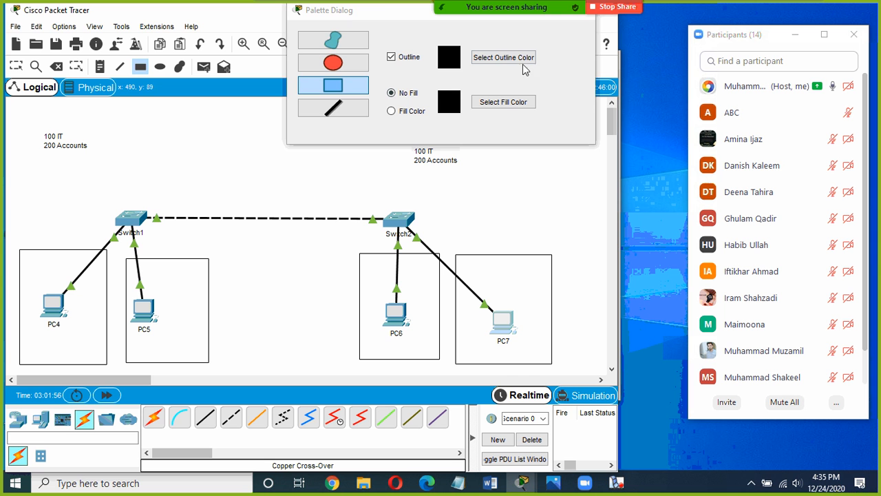
pyautogui.moveTo(388, 16); pyautogui.dragTo(347, 73)
pyautogui.click(544, 66)
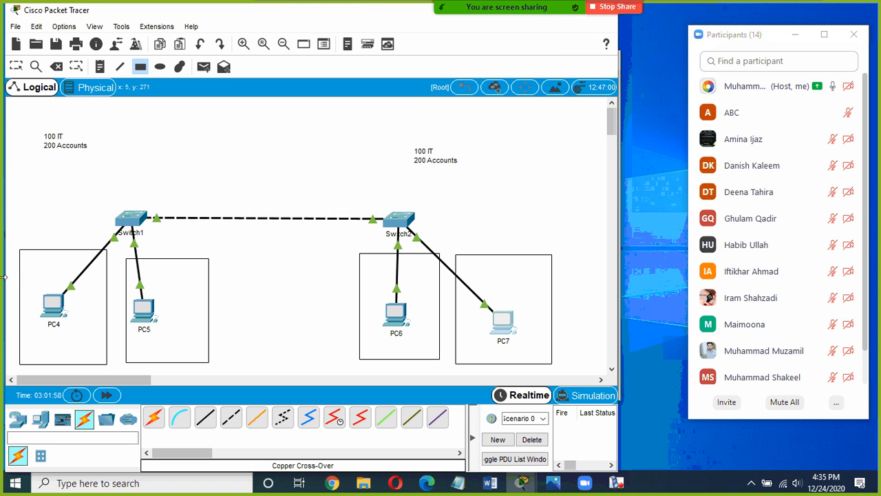
# Check the IPv4 address in PC4's IP configuration and close its settings.
pyautogui.click(16, 66)
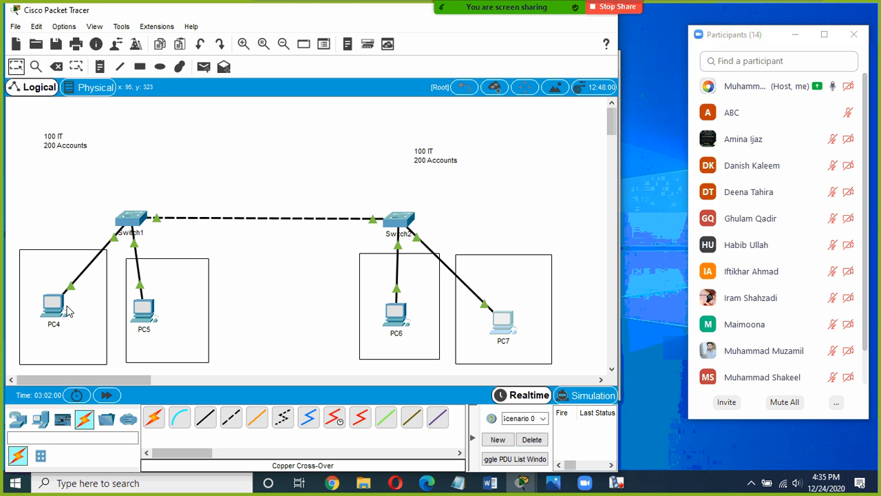
pyautogui.click(67, 306)
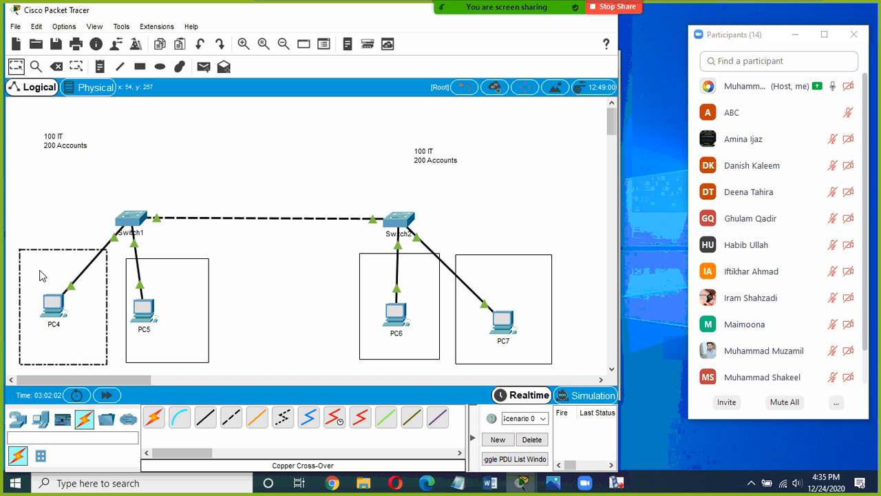
pyautogui.click(58, 306)
pyautogui.click(16, 66)
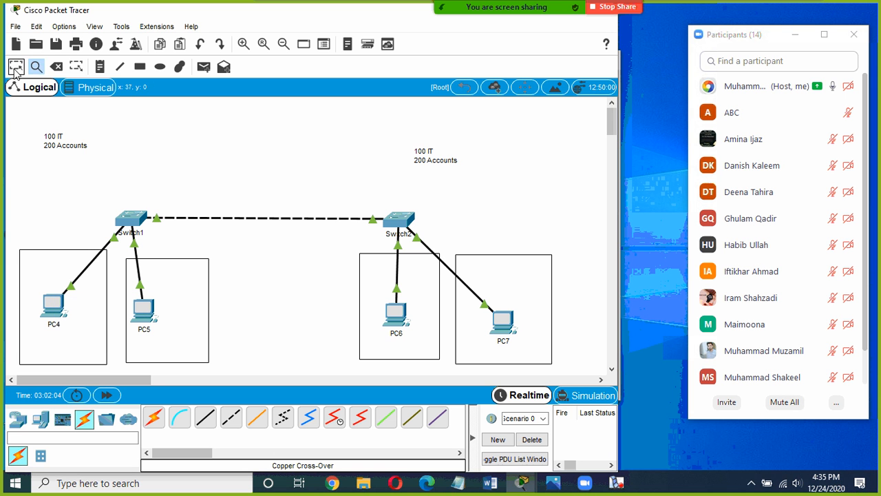
pyautogui.click(56, 308)
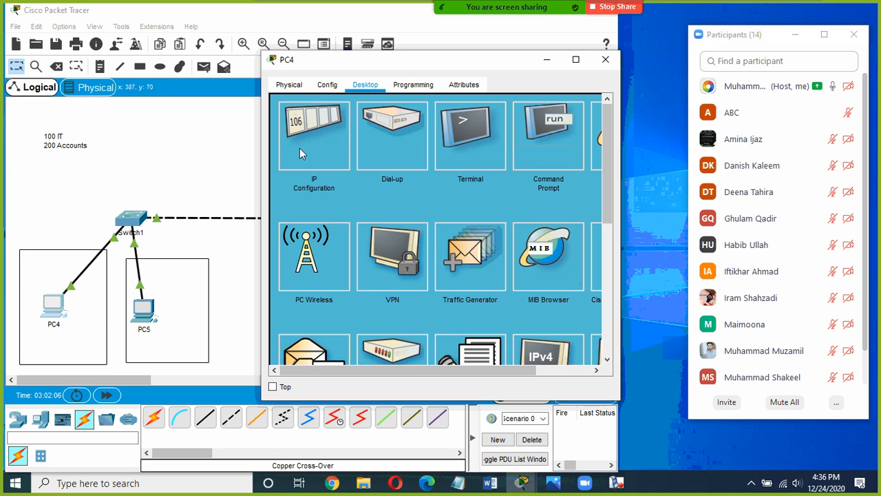
pyautogui.click(300, 148)
pyautogui.click(403, 191)
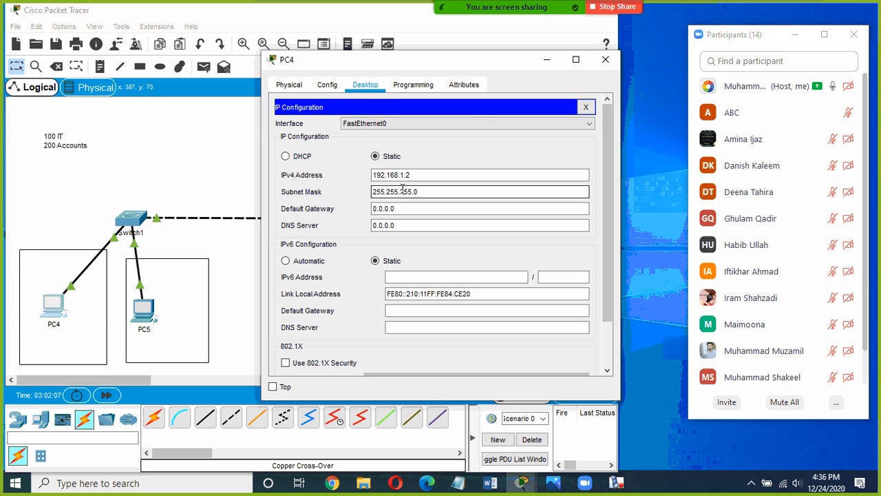
pyautogui.click(605, 59)
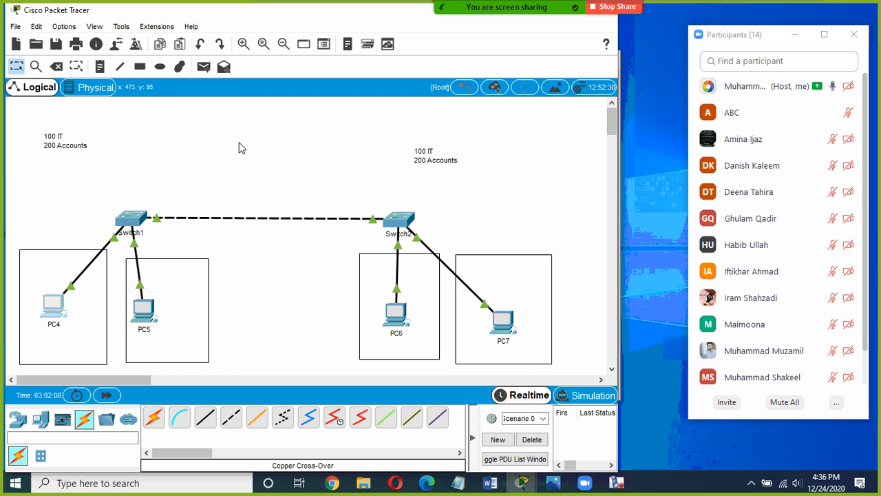
# Add the note 192.168.1.2 above PC4 inside its rectangle.
pyautogui.click(99, 69)
pyautogui.click(25, 256)
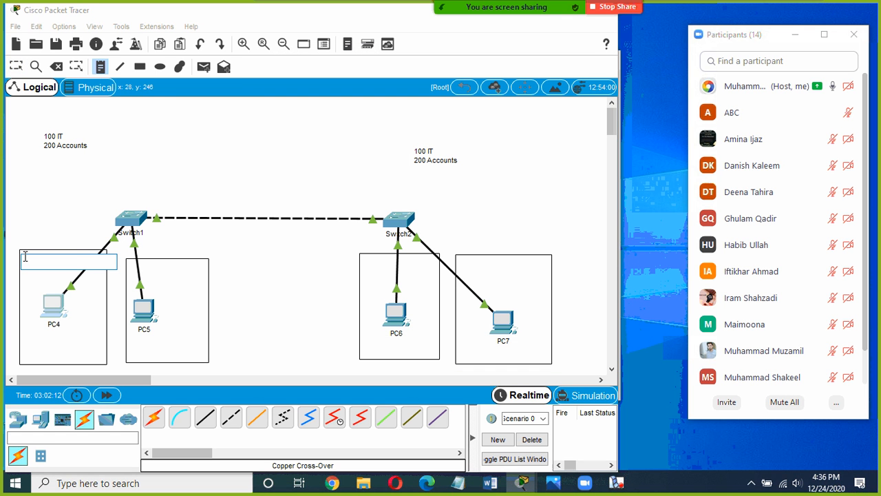
pyautogui.write('192.168.1.2')
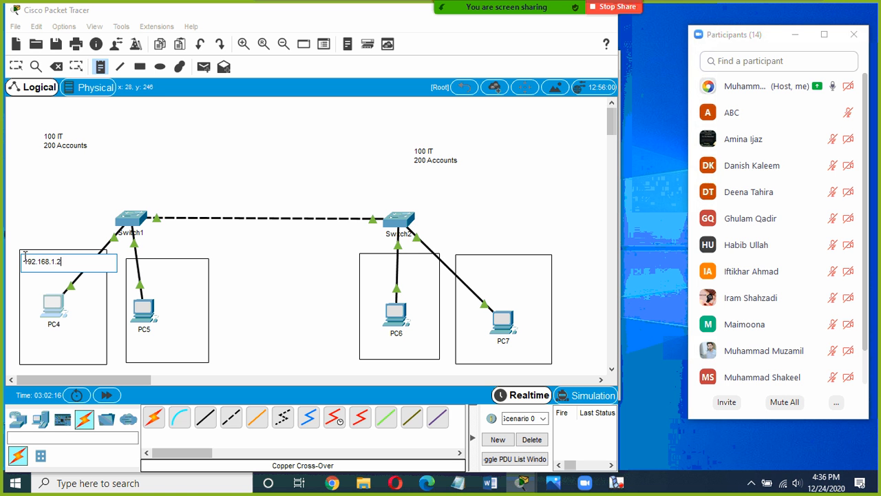
pyautogui.press('Escape')
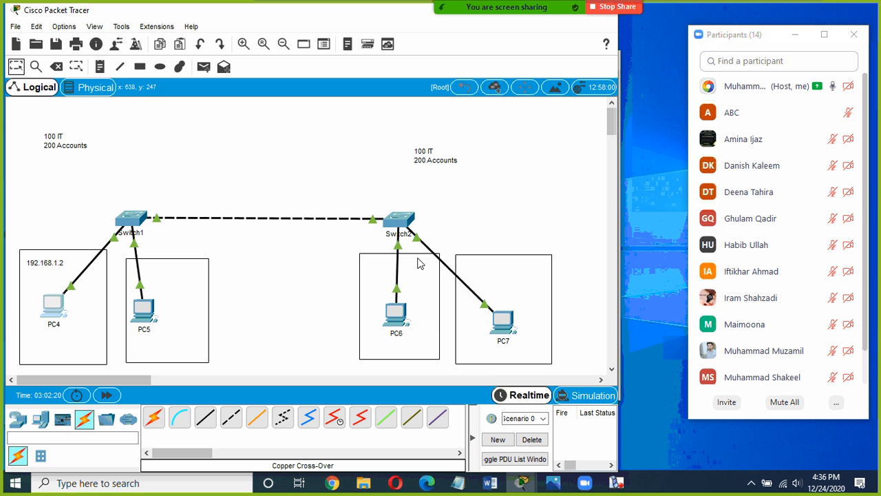
# Add the note 192.168.1.3 above PC6 and shift it to the upper-left corner of PC6's rectangle.
pyautogui.click(366, 267)
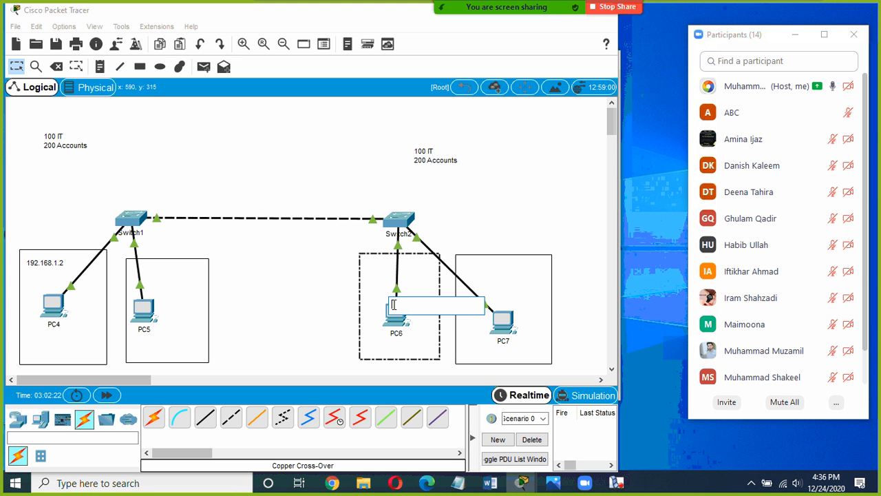
pyautogui.click(100, 66)
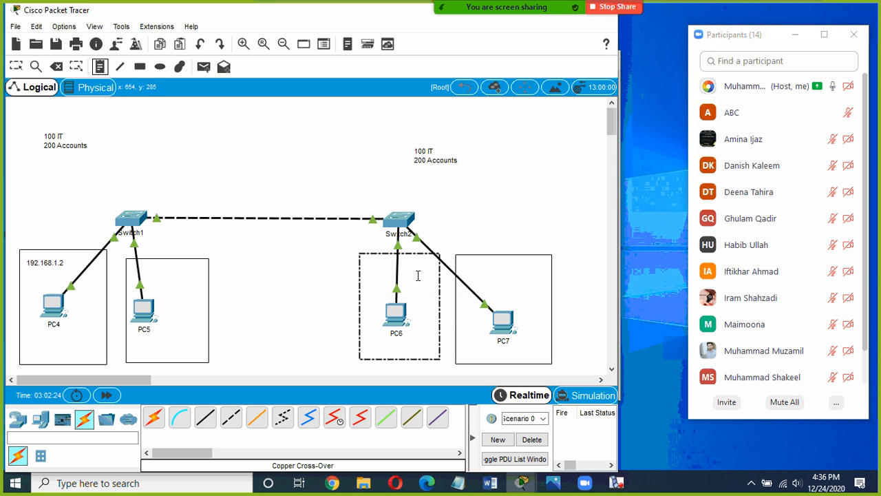
pyautogui.click(370, 262)
pyautogui.write('192.168.1.3')
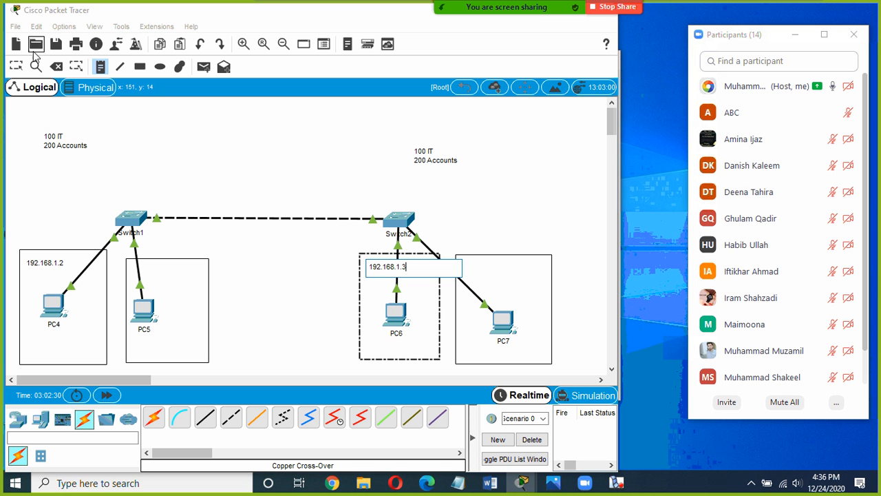
pyautogui.click(13, 68)
pyautogui.moveTo(390, 268); pyautogui.dragTo(375, 267)
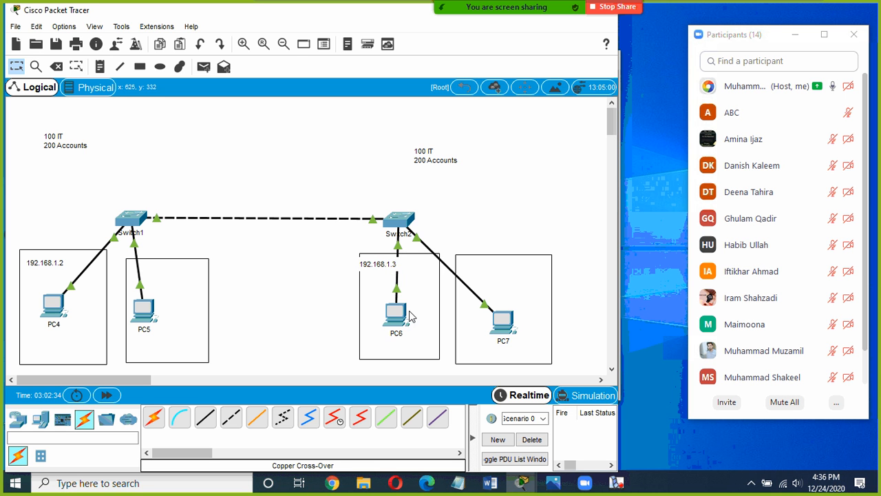
# Check PC7's IPv4 address and add the note 192.168.2.3 above PC7 inside its rectangle.
pyautogui.click(500, 316)
pyautogui.click(306, 147)
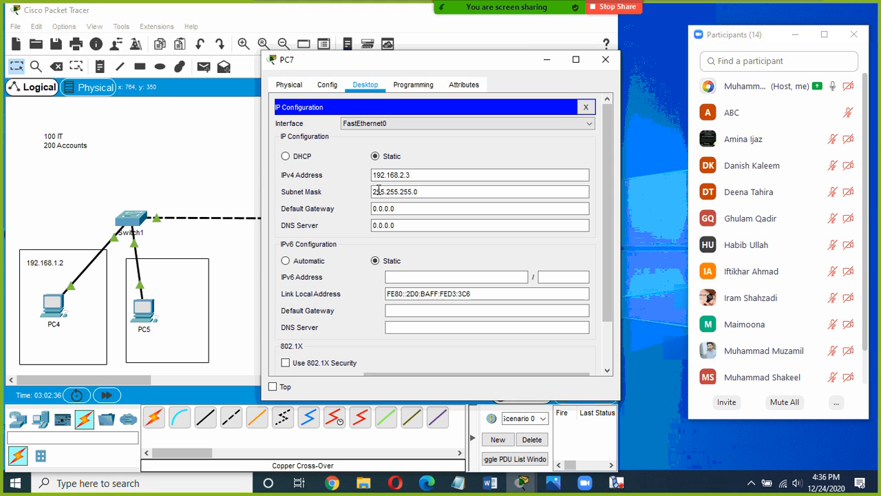
pyautogui.click(422, 176)
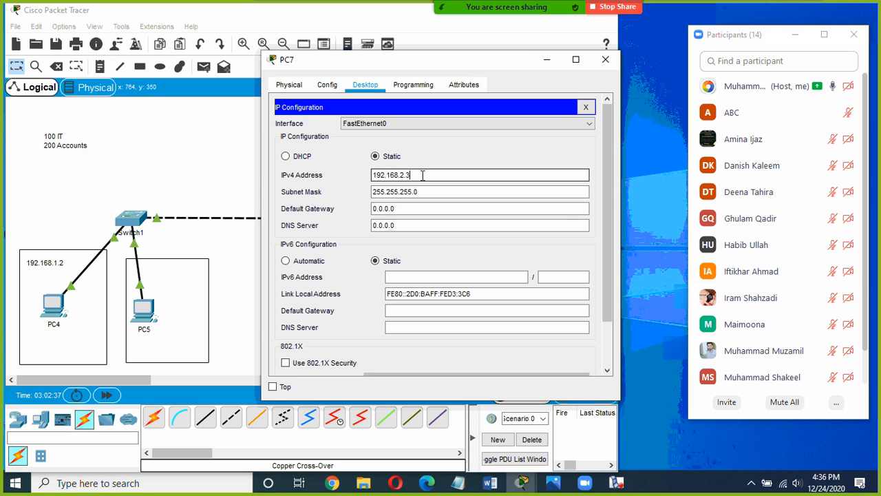
pyautogui.click(606, 59)
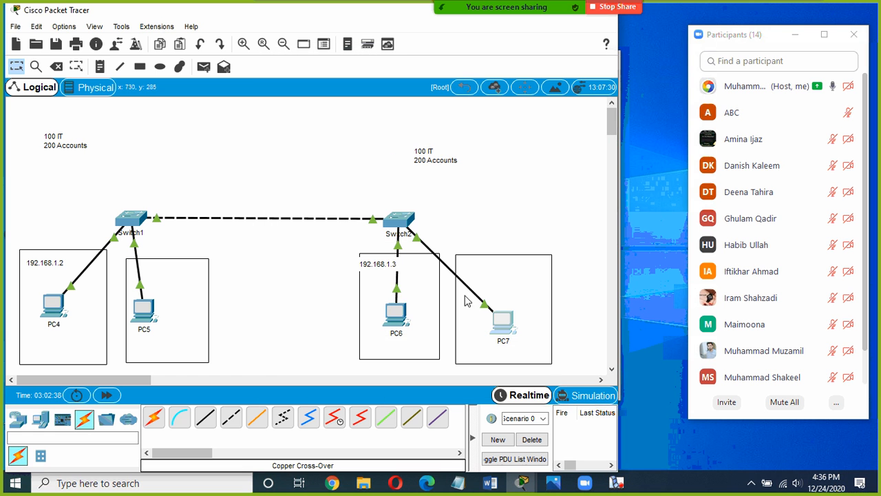
pyautogui.click(99, 68)
pyautogui.click(476, 266)
pyautogui.write('1')
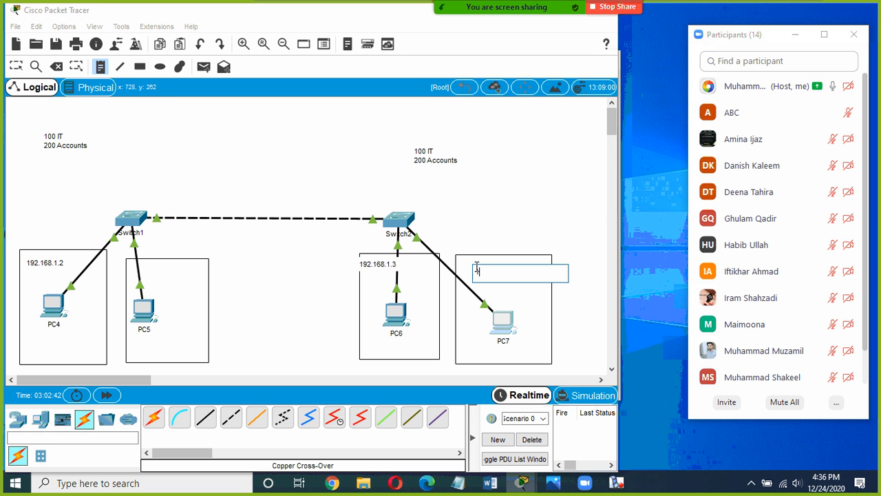
pyautogui.write('92.168.2.3')
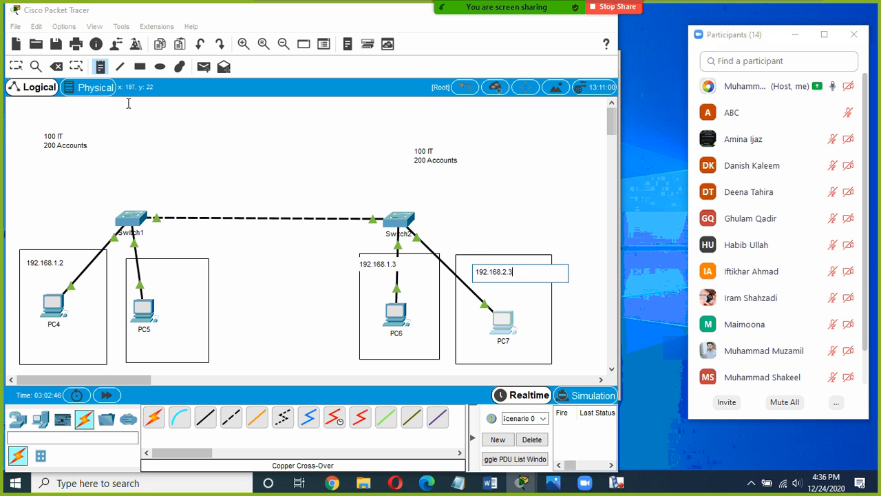
# Add the note 192.168.2.2 above PC5 inside its rectangle and adjust the note's position slightly.
pyautogui.click(101, 68)
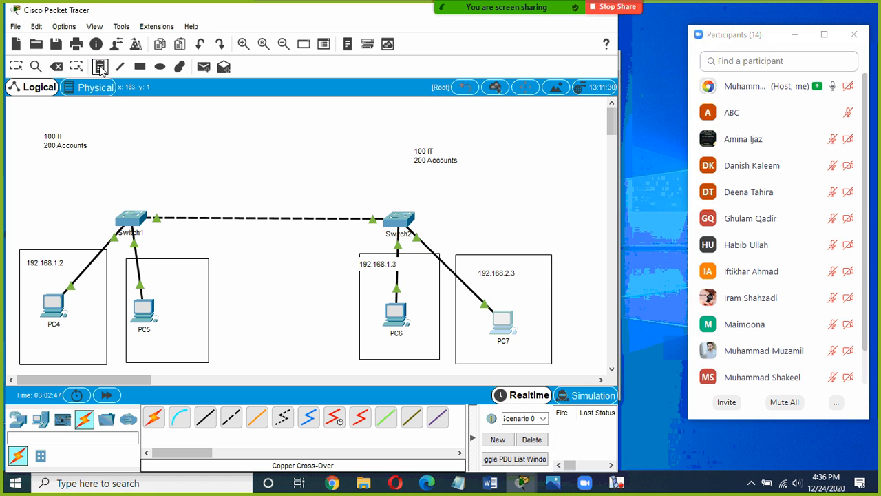
pyautogui.click(149, 267)
pyautogui.write('192.168.2.2')
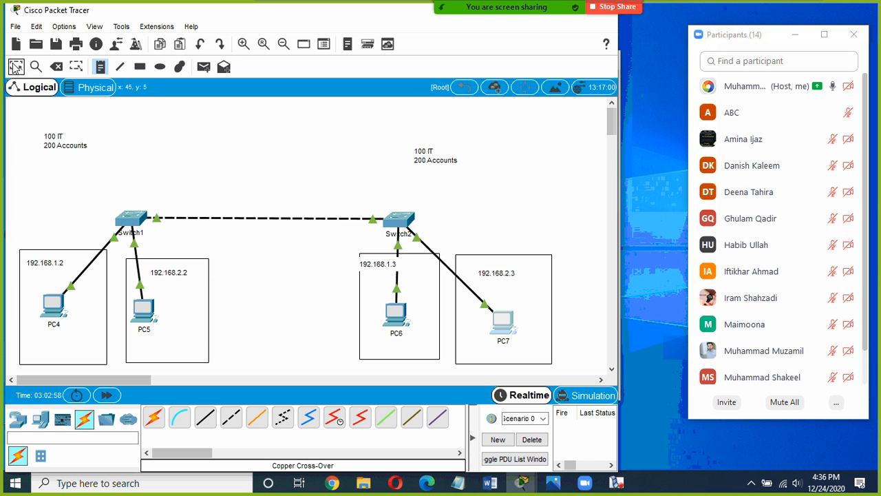
pyautogui.click(16, 66)
pyautogui.click(169, 274)
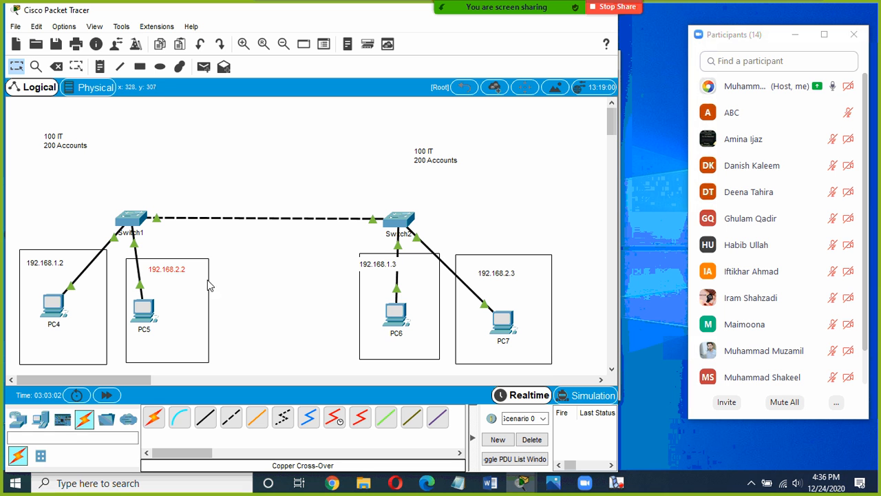
pyautogui.click(269, 181)
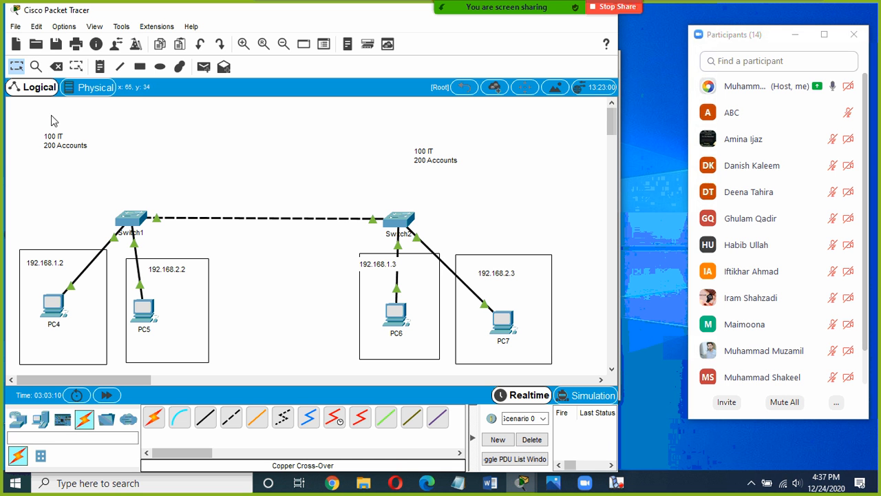
# Add the note IT below PC4 and the note Accounts below PC5, inside their rectangles.
pyautogui.click(101, 71)
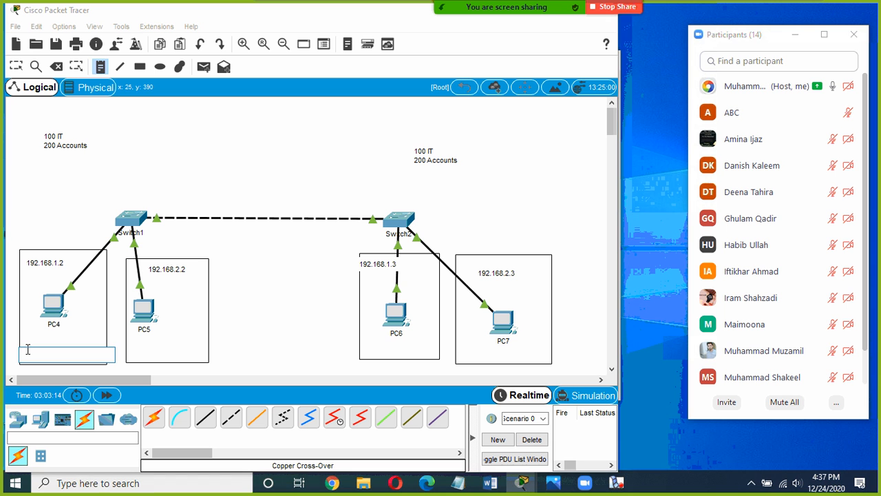
pyautogui.click(26, 351)
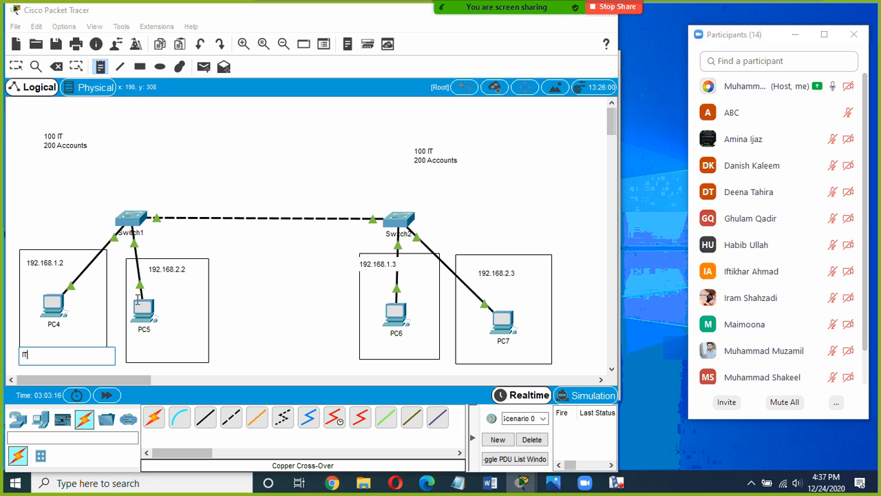
pyautogui.click(139, 352)
pyautogui.write('Accounts')
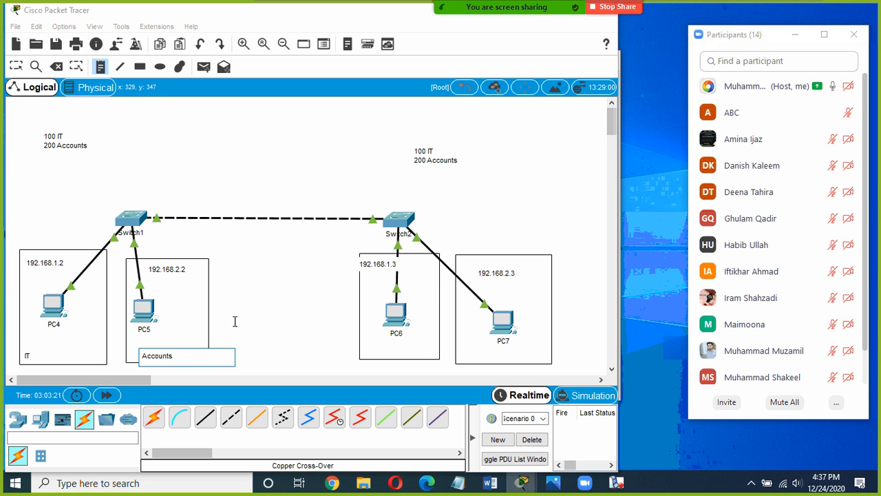
# Add the note IT below PC6 and the note Accounts below PC7, inside their rectangles.
pyautogui.click(362, 346)
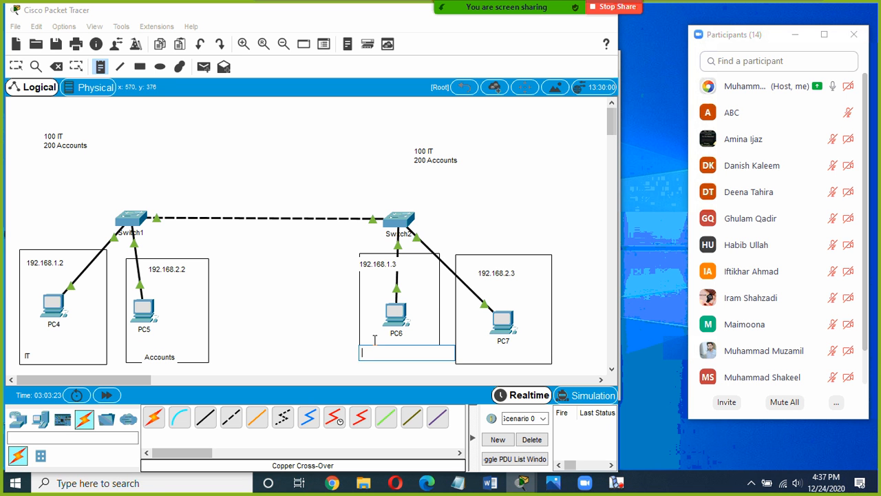
pyautogui.click(472, 349)
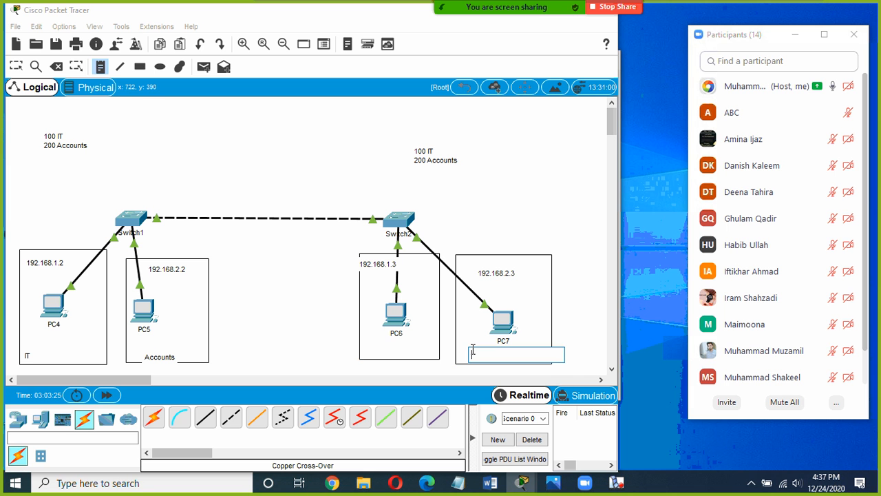
pyautogui.write('Accounts')
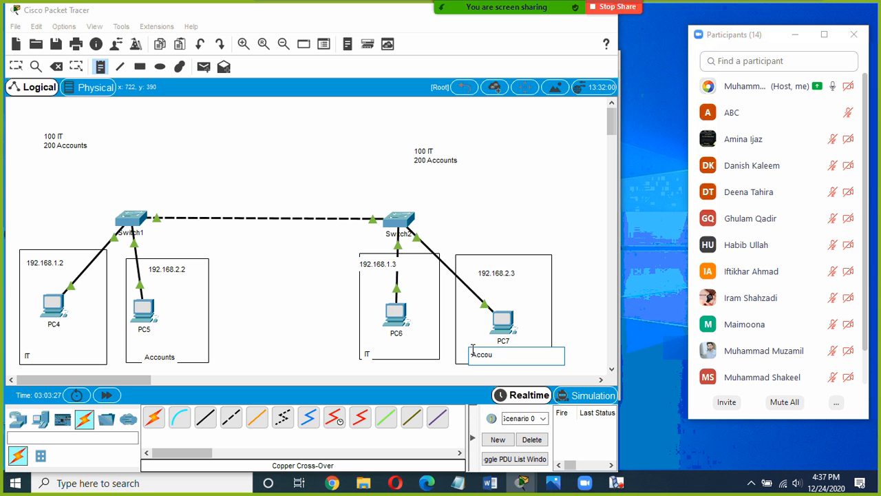
pyautogui.click(16, 67)
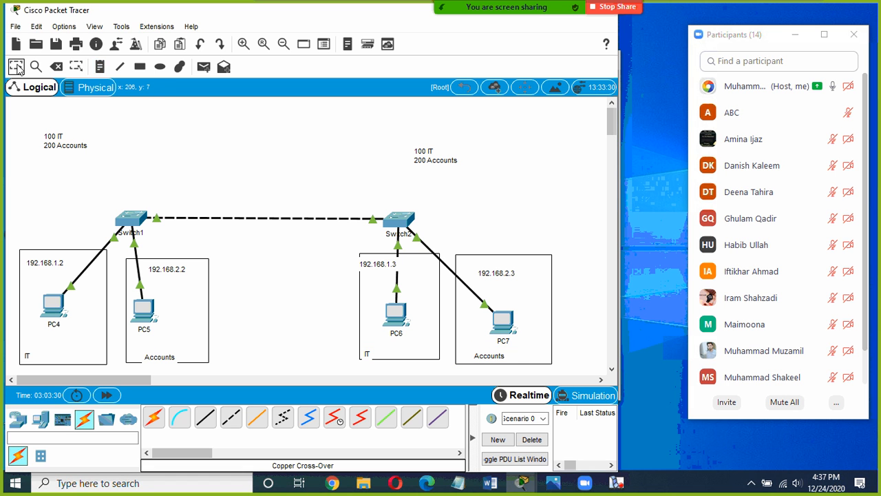
# Open Switch1's command line at a fresh global configuration prompt.
pyautogui.click(137, 229)
pyautogui.press('Return')
pyautogui.press('Return')
pyautogui.press('Return')
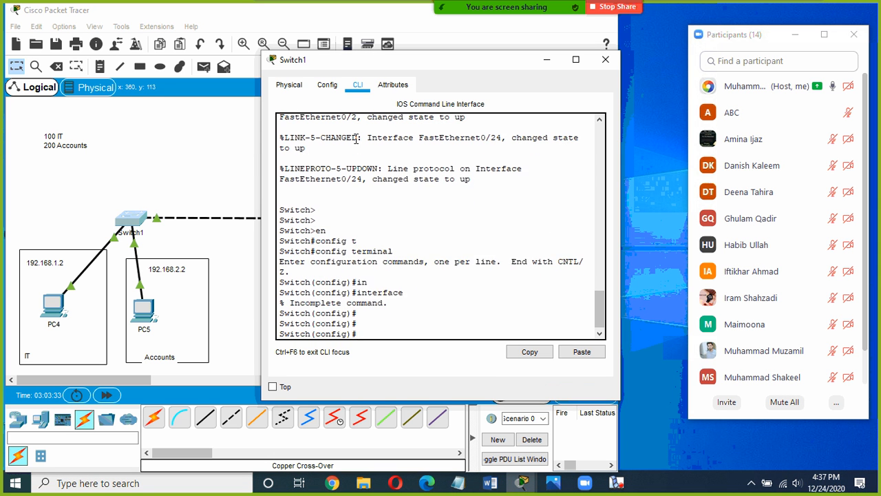
pyautogui.write('in')
pyautogui.press('Tab')
pyautogui.press('BackSpace')
pyautogui.press('BackSpace')
pyautogui.press('BackSpace')
pyautogui.press('BackSpace')
pyautogui.press('BackSpace')
pyautogui.press('BackSpace')
pyautogui.press('BackSpace')
pyautogui.press('BackSpace')
pyautogui.press('BackSpace')
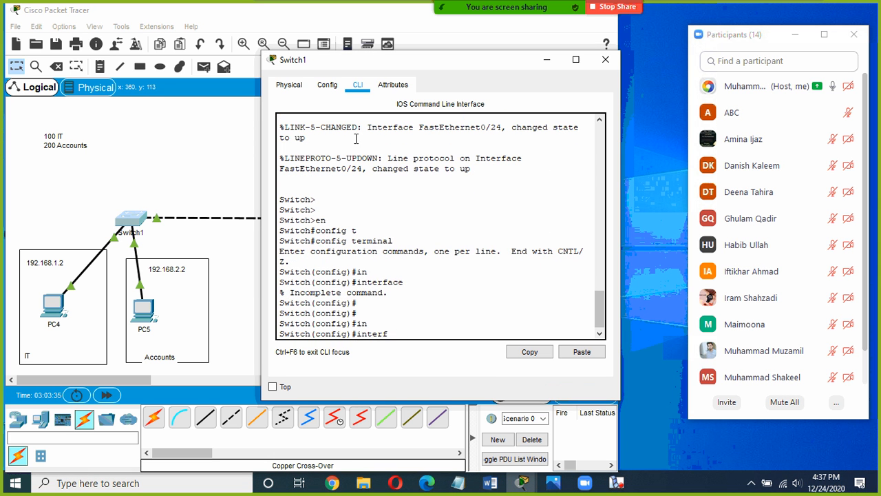
# Create VLAN 100 named IT on Switch1 and return to global configuration mode.
pyautogui.write('vl')
pyautogui.press('Tab')
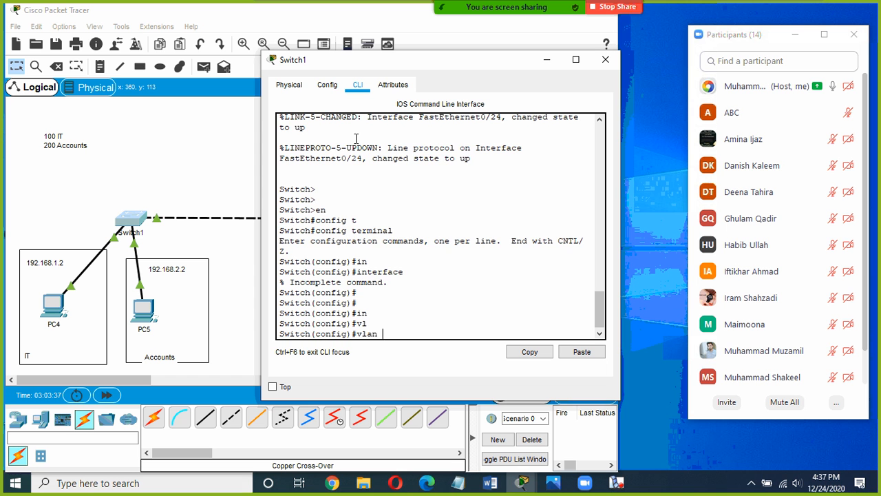
pyautogui.write('100')
pyautogui.press('Return')
pyautogui.write('name')
pyautogui.press('Tab')
pyautogui.write('I')
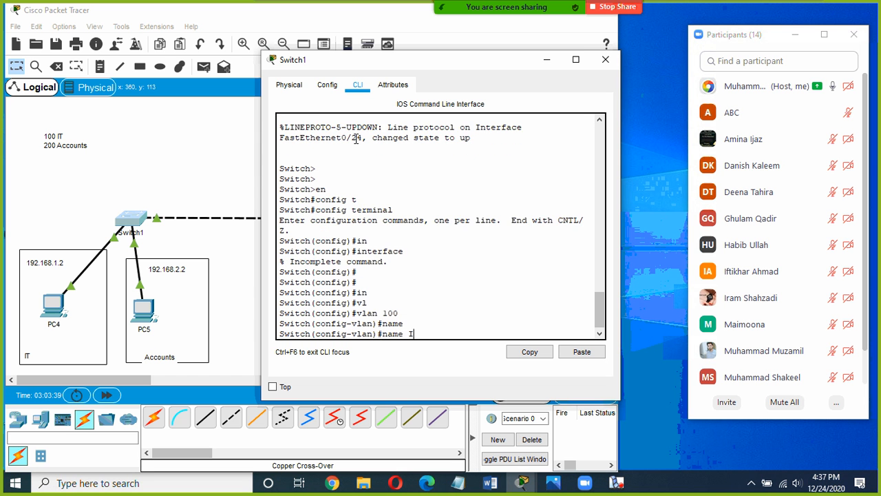
pyautogui.write('T')
pyautogui.press('Return')
pyautogui.write('exit')
pyautogui.press('Return')
pyautogui.press('Return')
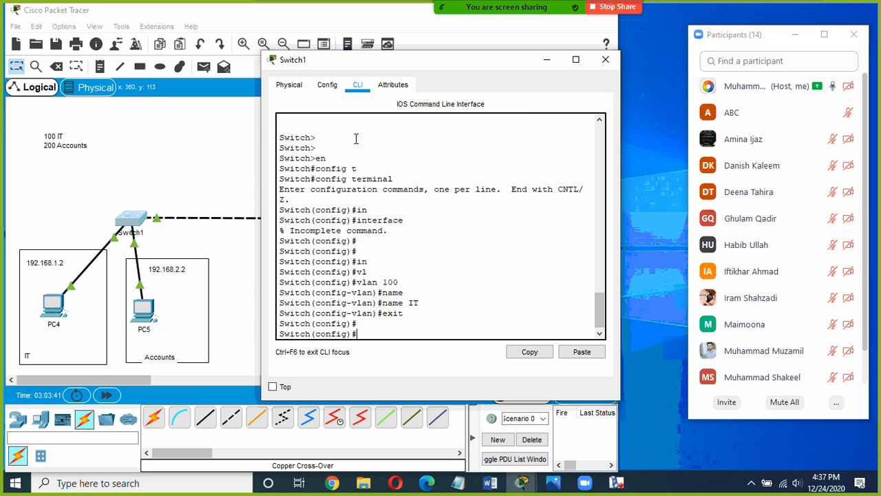
# Create VLAN 200 named Accounts on Switch1 and close the switch's window.
pyautogui.write('vl')
pyautogui.press('Tab')
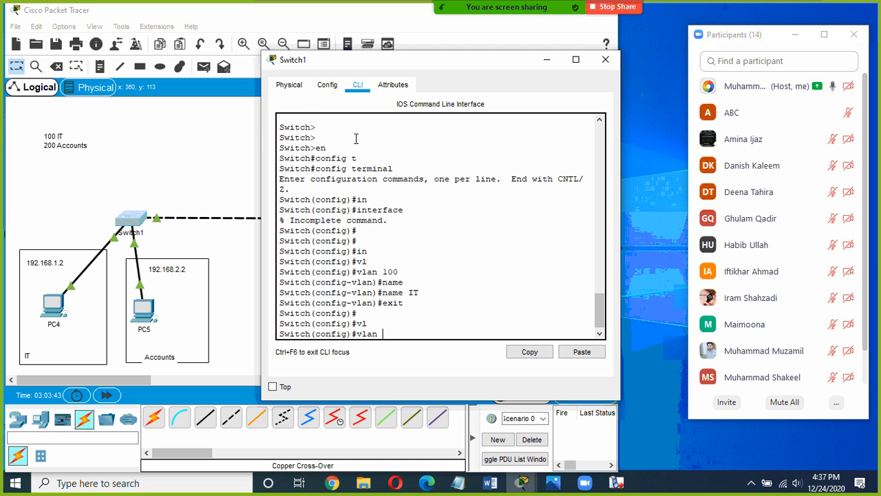
pyautogui.write('200')
pyautogui.press('Return')
pyautogui.write('name')
pyautogui.press('Tab')
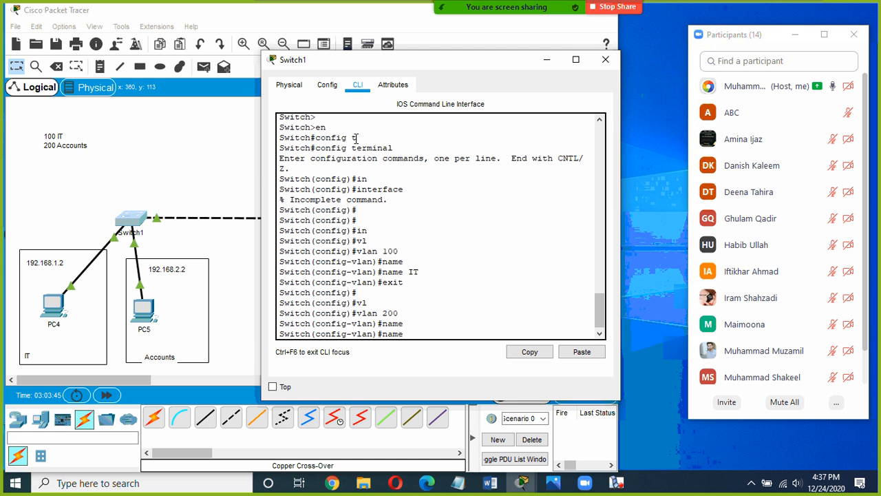
pyautogui.write('a')
pyautogui.press('BackSpace')
pyautogui.write('Accounts')
pyautogui.press('Return')
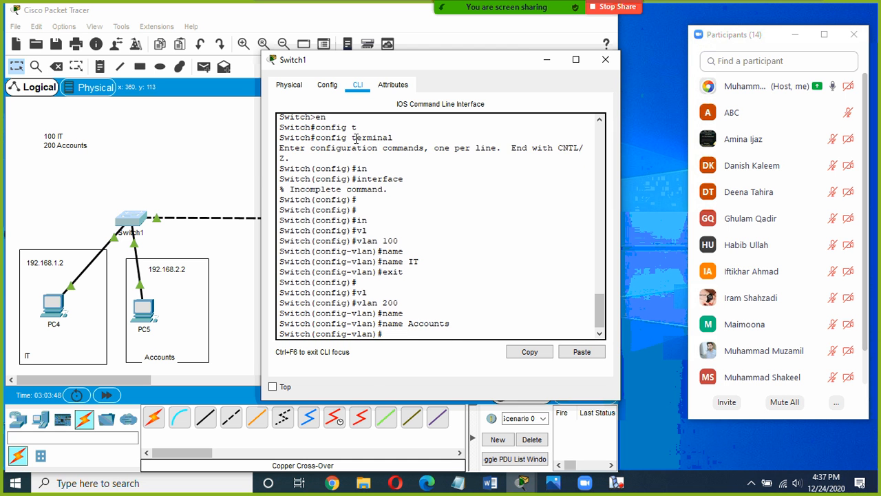
pyautogui.click(605, 59)
# Open Switch2's command line and enter global configuration mode with en and config terminal.
pyautogui.click(405, 220)
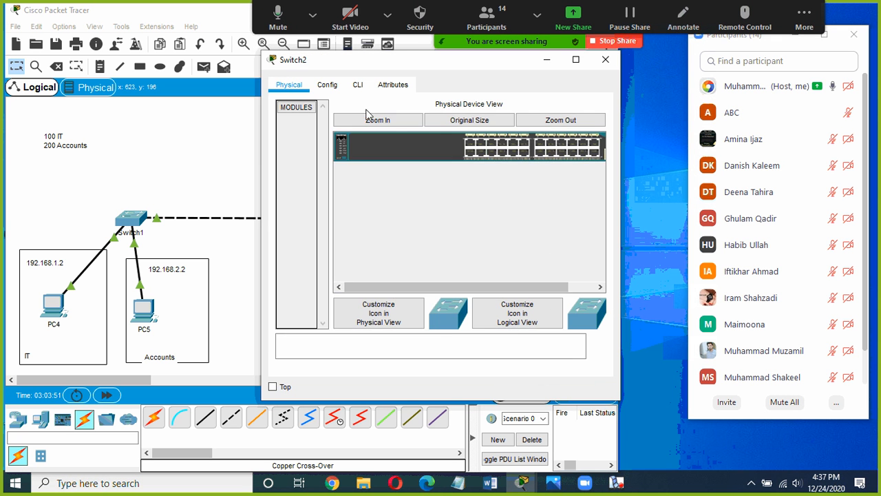
pyautogui.click(359, 87)
pyautogui.press('Return')
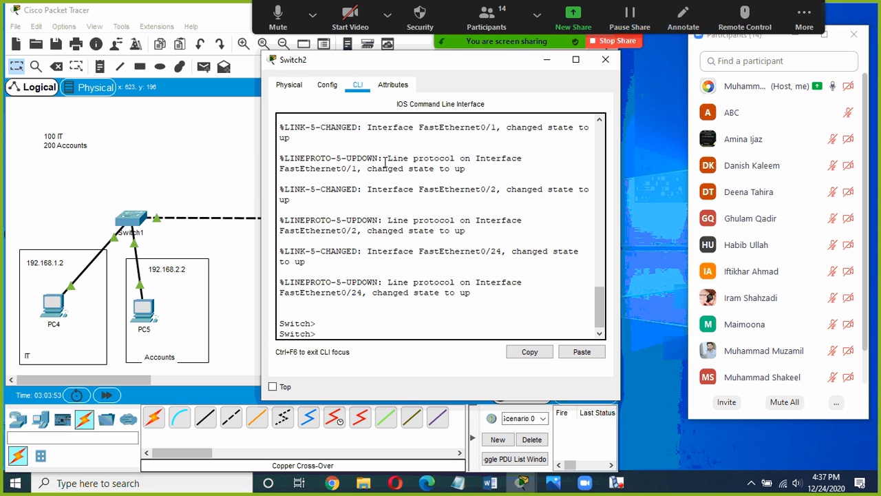
pyautogui.write('en')
pyautogui.press('Return')
pyautogui.write('config t')
pyautogui.press('Tab')
pyautogui.press('Return')
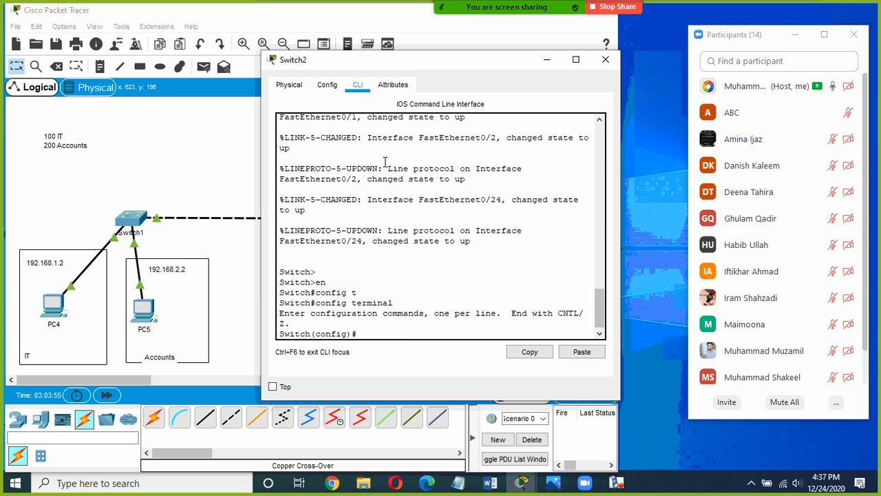
# Create VLAN 10 on Switch2 without a name and exit back to global configuration mode.
pyautogui.write('vl')
pyautogui.press('Tab')
pyautogui.write('10')
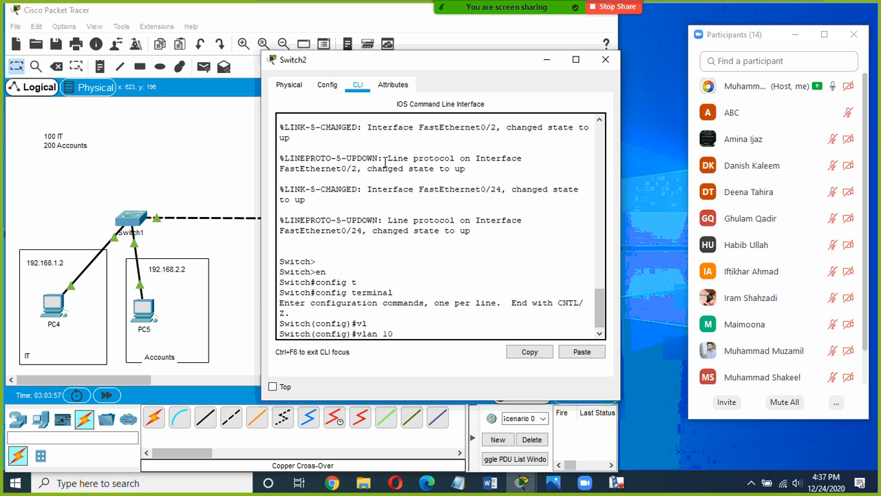
pyautogui.press('Return')
pyautogui.write('e')
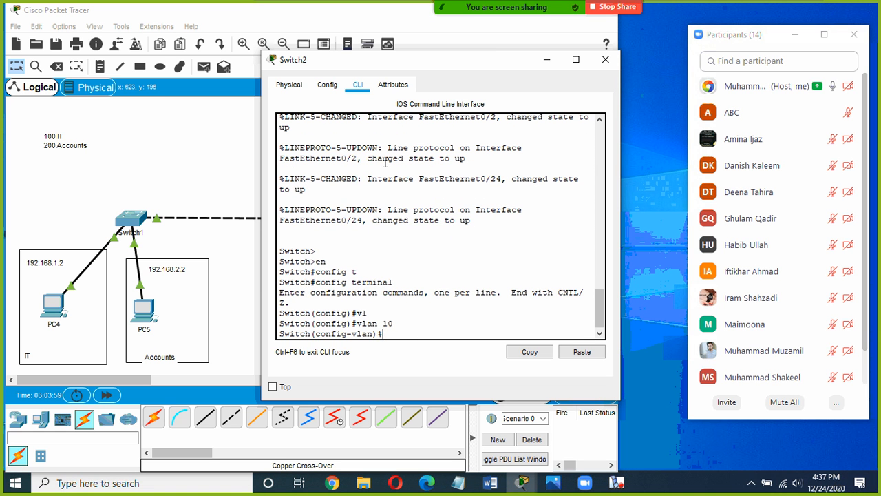
pyautogui.write('exit')
pyautogui.press('Return')
# Create VLAN 100 named IT on Switch2 and return to global configuration mode.
pyautogui.write('vl')
pyautogui.press('Tab')
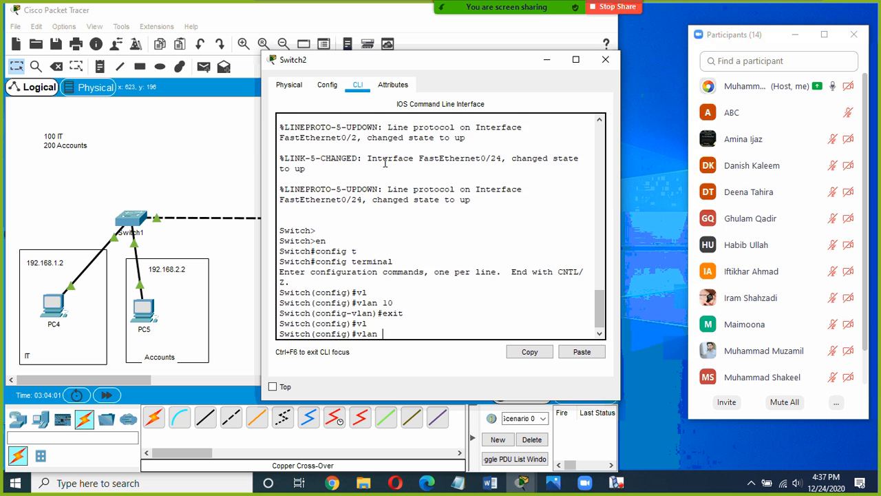
pyautogui.write('100')
pyautogui.press('Return')
pyautogui.write('name')
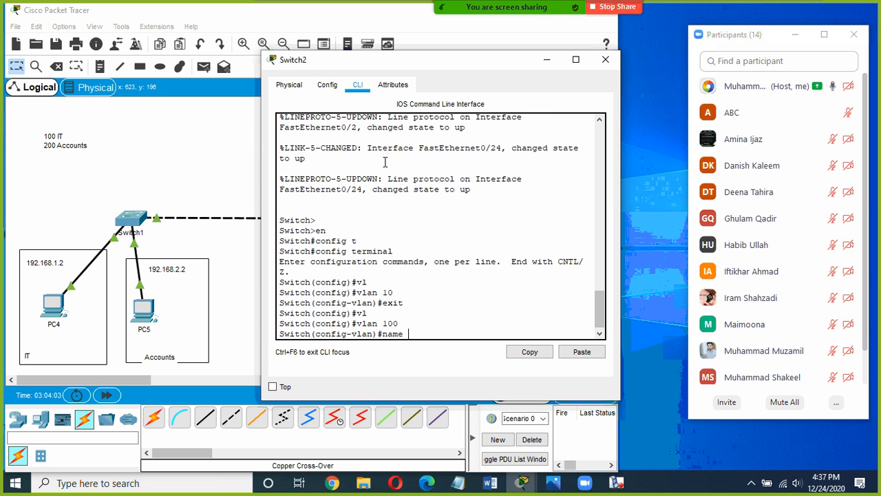
pyautogui.write(' IT')
pyautogui.press('Return')
pyautogui.write('exit')
pyautogui.press('Return')
pyautogui.press('Return')
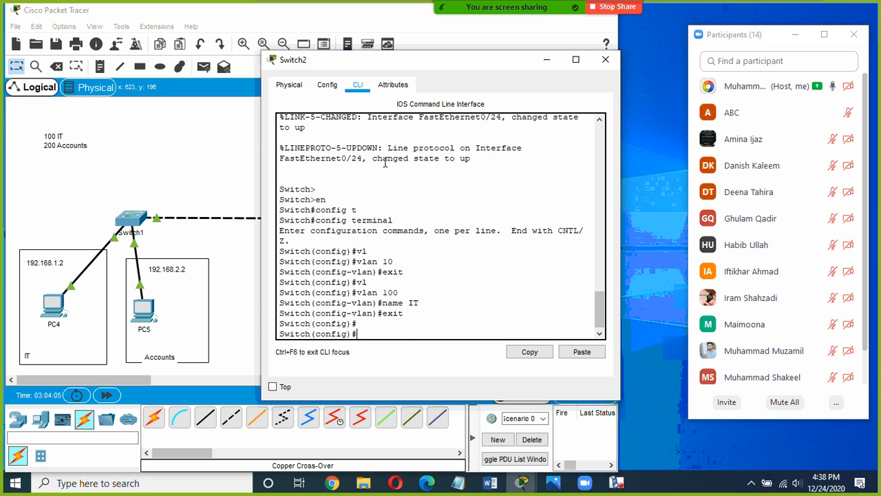
# Create VLAN 200 named Accounts on Switch2, exit VLAN configuration and close the switch's window.
pyautogui.write('vl')
pyautogui.press('Tab')
pyautogui.write('200')
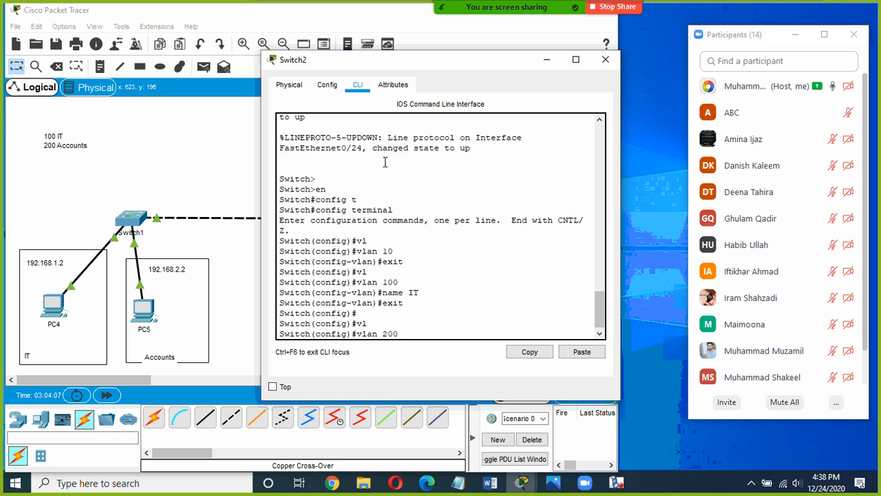
pyautogui.press('Return')
pyautogui.write('nam')
pyautogui.press('Tab')
pyautogui.write('Acc')
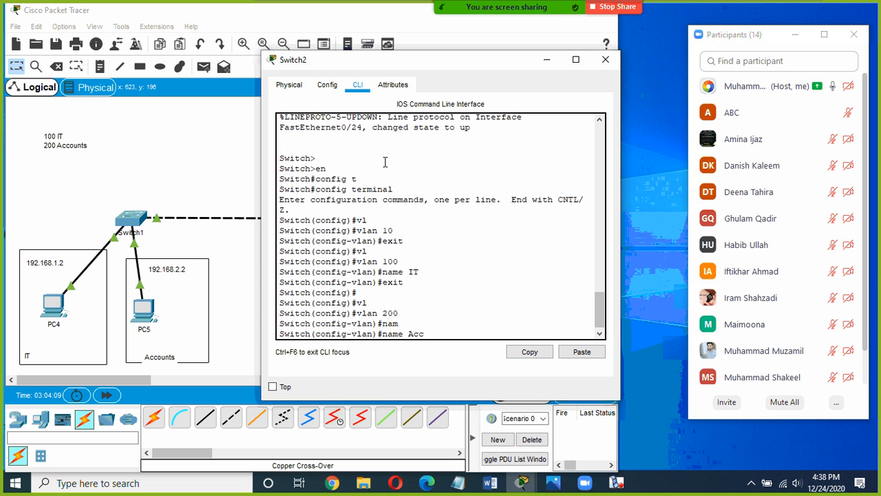
pyautogui.write('ounts')
pyautogui.press('Return')
pyautogui.write('exit')
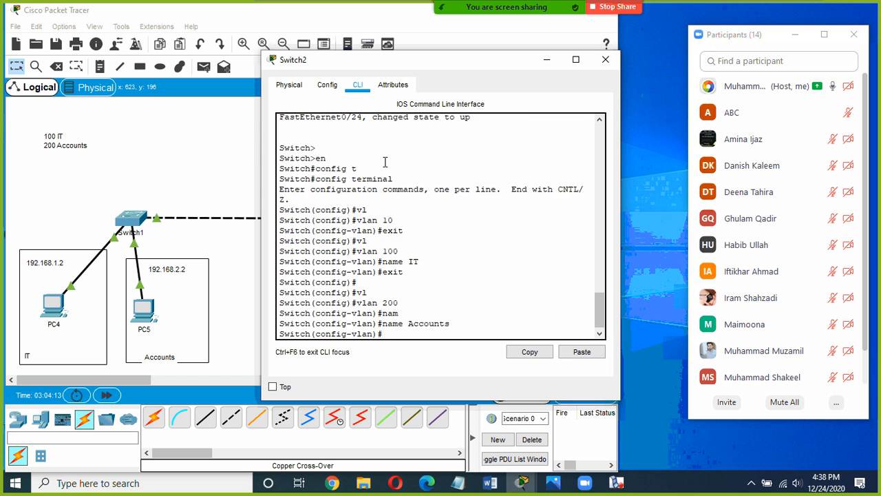
pyautogui.press('Return')
pyautogui.press('Return')
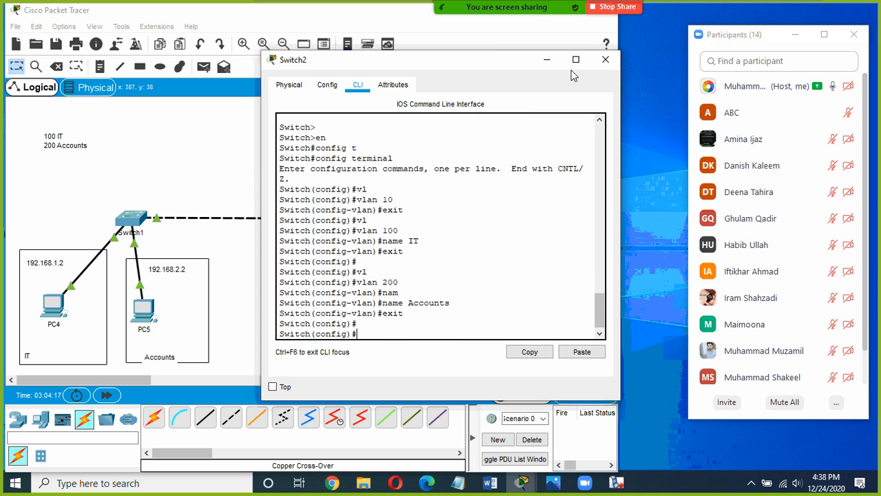
pyautogui.click(605, 60)
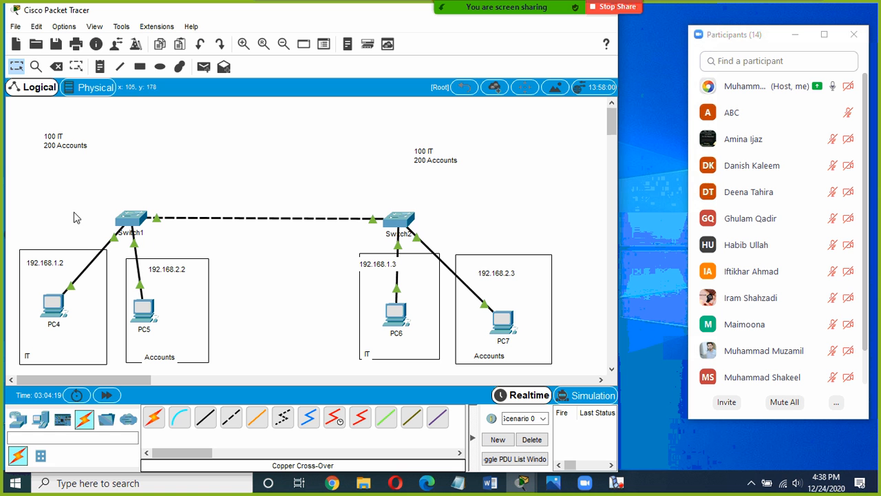
# Reopen Switch1's command line and exit VLAN configuration back to global configuration mode.
pyautogui.click(129, 219)
pyautogui.press('Return')
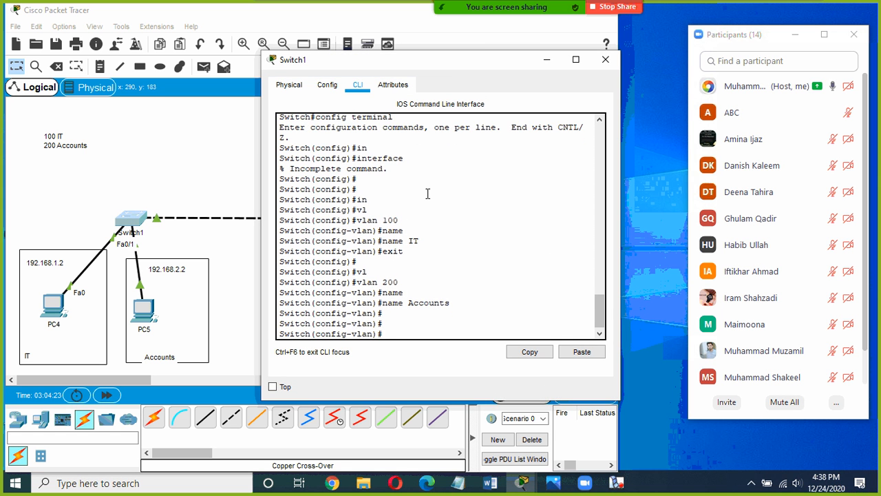
pyautogui.write('exit')
pyautogui.press('Return')
pyautogui.press('Return')
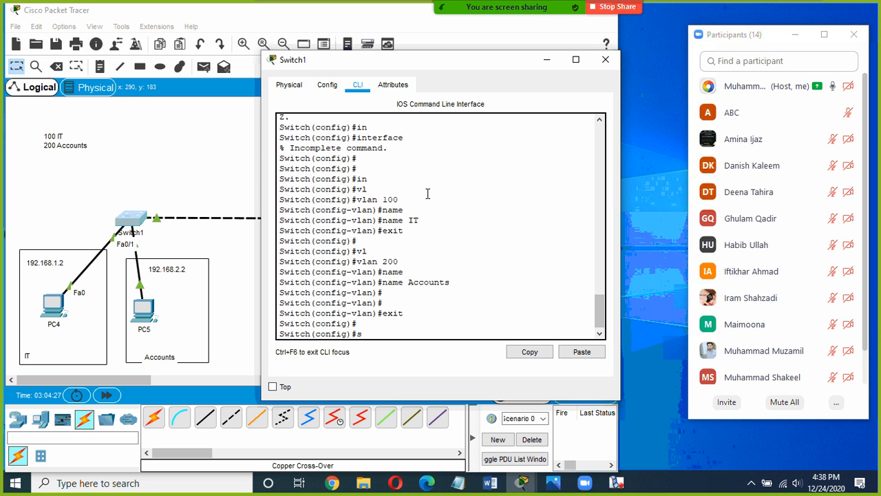
pyautogui.write('e')
pyautogui.press('Tab')
pyautogui.press('BackSpace')
pyautogui.press('BackSpace')
pyautogui.press('BackSpace')
pyautogui.press('BackSpace')
pyautogui.press('BackSpace')
pyautogui.press('BackSpace')
pyautogui.press('BackSpace')
# Enter interface configuration for fastEthernet 0/1 on Switch1.
pyautogui.write('in')
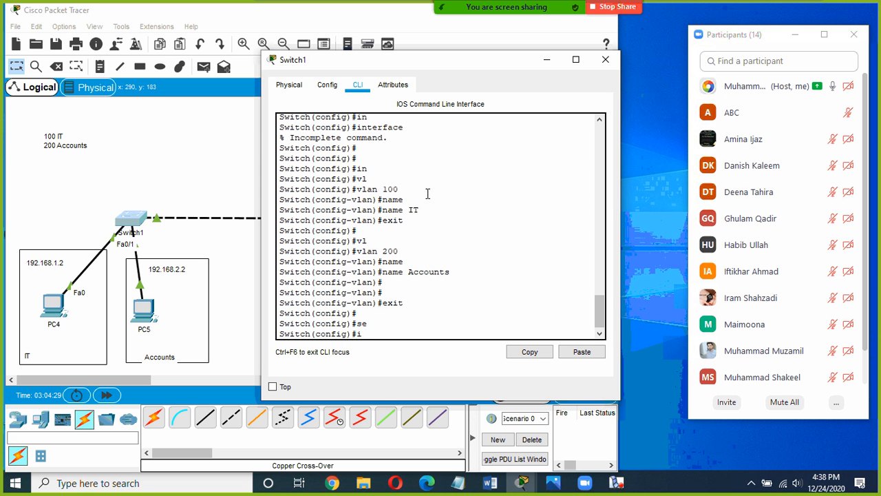
pyautogui.press('Tab')
pyautogui.write('fas')
pyautogui.press('Tab')
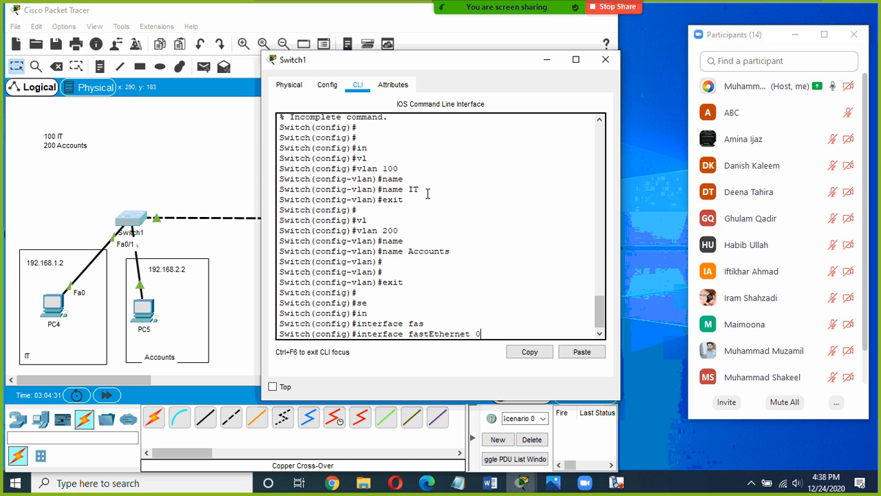
pyautogui.write('0/1')
pyautogui.press('Return')
# Begin a switchport command in the fastEthernet 0/1 interface configuration on Switch1.
pyautogui.write('se')
pyautogui.press('Tab')
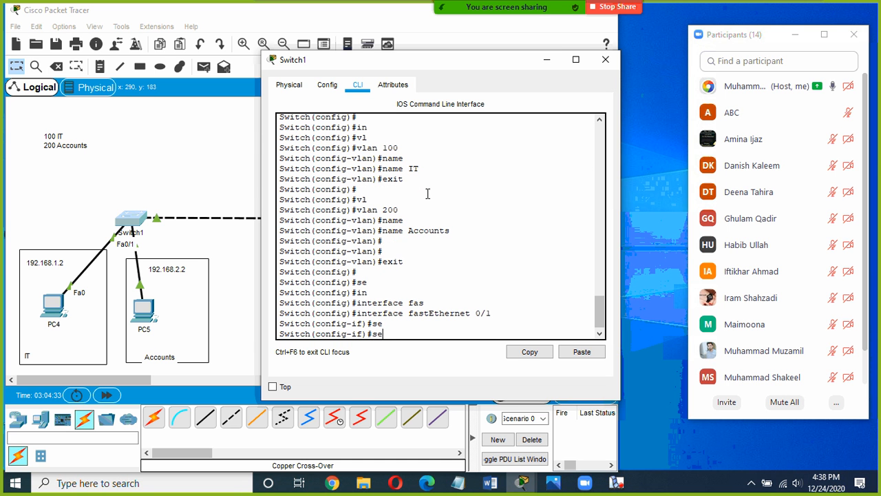
pyautogui.write('sw')
pyautogui.press('Tab')
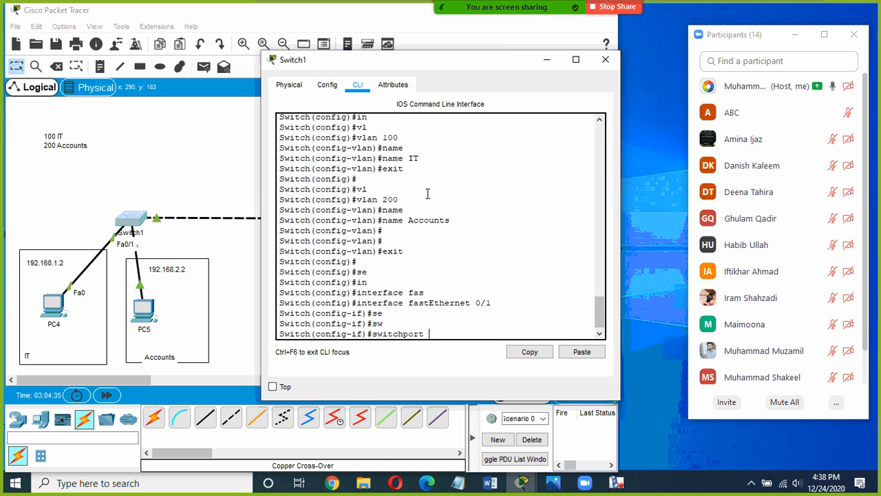
pyautogui.write('m')
pyautogui.press('Tab')
pyautogui.write('ac')
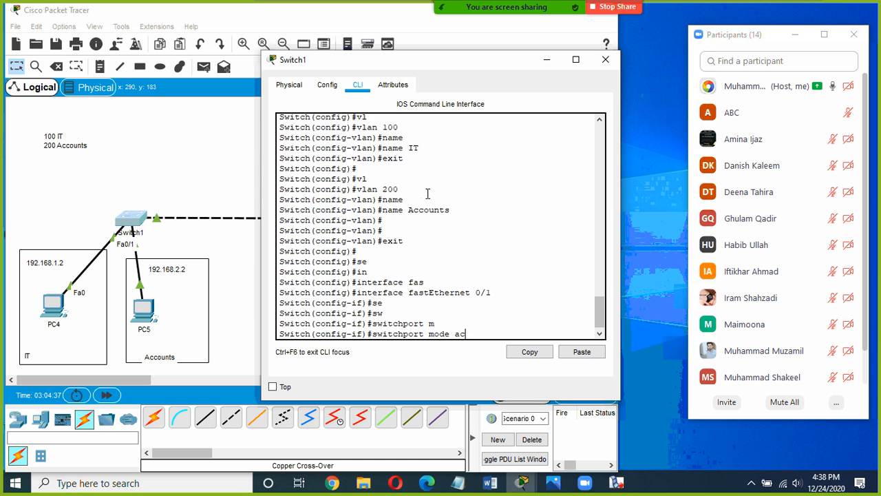
pyautogui.press('Tab')
pyautogui.write('vla')
pyautogui.press('Tab')
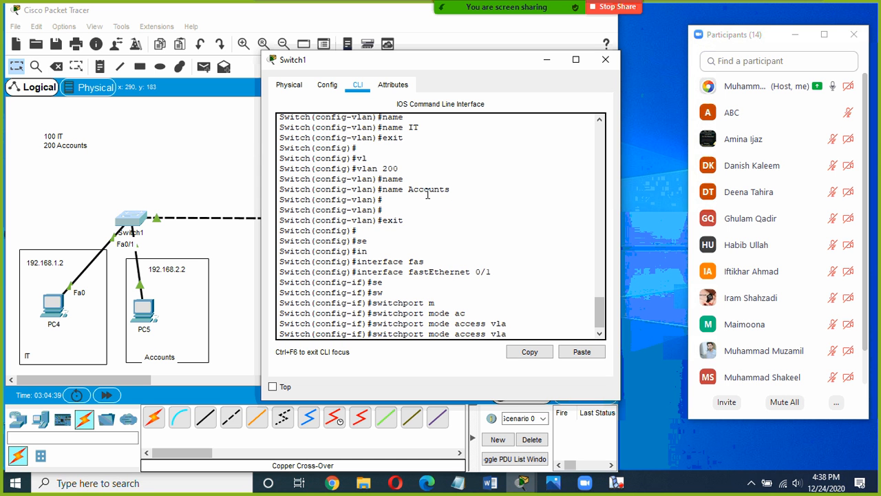
pyautogui.press('Tab')
pyautogui.press('BackSpace')
pyautogui.press('BackSpace')
pyautogui.press('BackSpace')
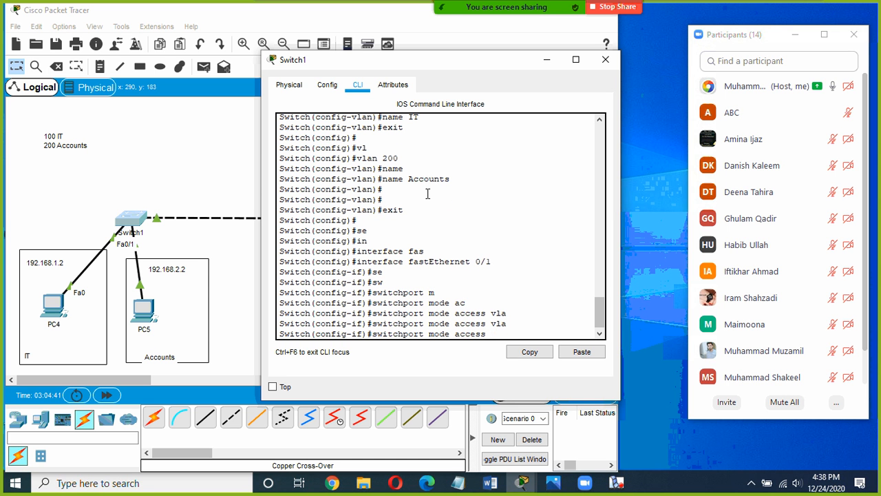
pyautogui.press('BackSpace')
pyautogui.press('BackSpace')
pyautogui.press('BackSpace')
pyautogui.press('BackSpace')
pyautogui.press('BackSpace')
pyautogui.press('BackSpace')
pyautogui.press('BackSpace')
pyautogui.press('BackSpace')
pyautogui.press('BackSpace')
pyautogui.press('BackSpace')
pyautogui.press('BackSpace')
pyautogui.press('BackSpace')
# Assign fastEthernet 0/1 on Switch1 to access VLAN 100 and exit to global configuration mode.
pyautogui.write('acc')
pyautogui.press('Tab')
pyautogui.write('vla')
pyautogui.press('Tab')
pyautogui.write('1')
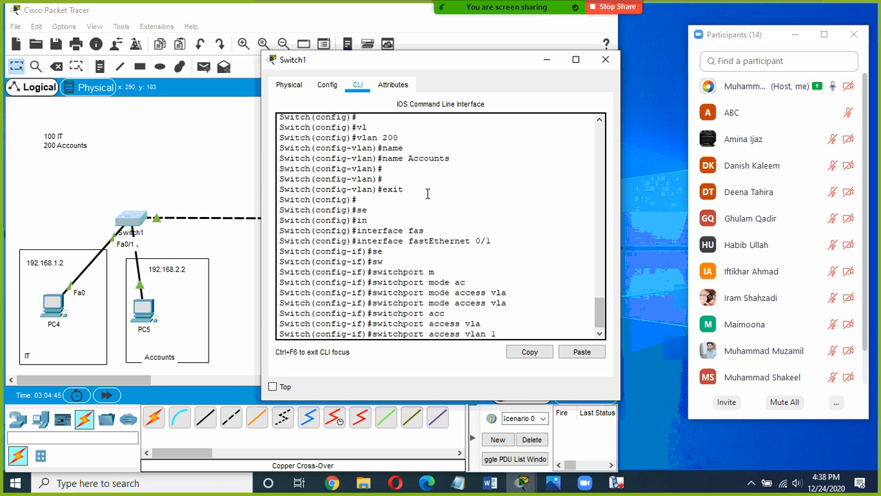
pyautogui.write('00')
pyautogui.press('Return')
pyautogui.write('exit')
pyautogui.press('Return')
pyautogui.press('Return')
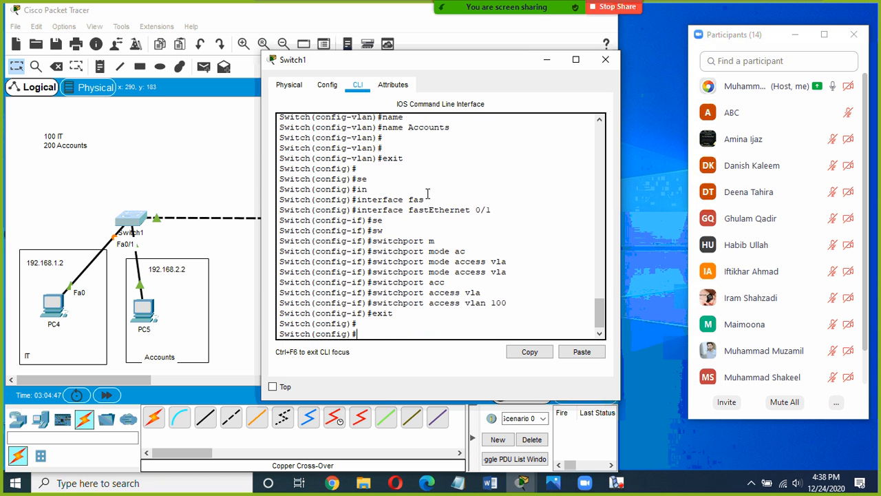
# Check which Switch1 port connects to PC5 and enter interface configuration for fastEthernet 0/2.
pyautogui.write('in')
pyautogui.press('Tab')
pyautogui.write('fas')
pyautogui.press('Tab')
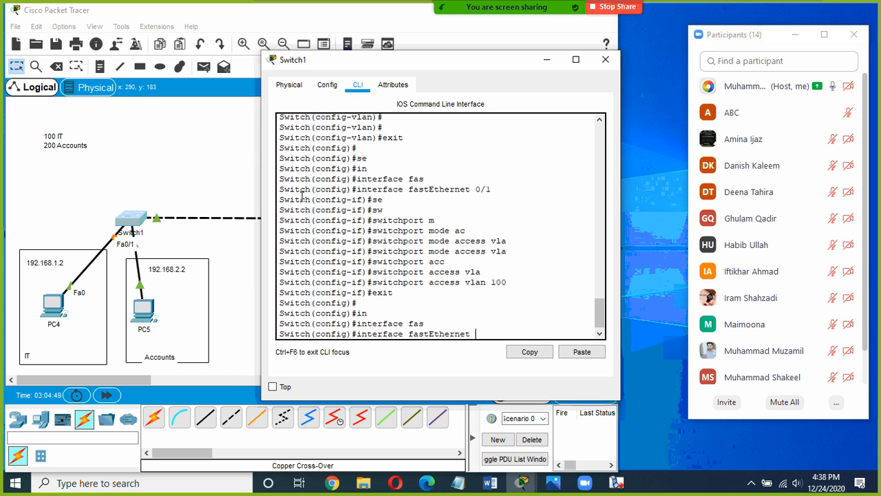
pyautogui.click(165, 252)
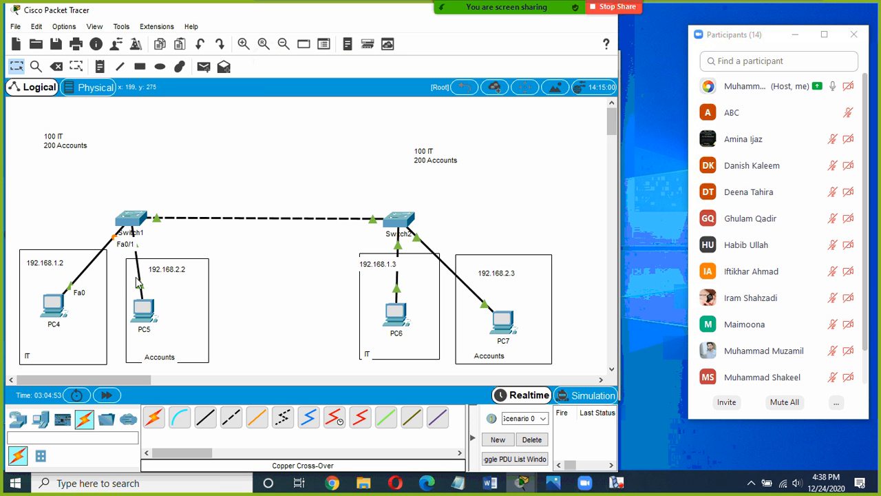
pyautogui.click(131, 219)
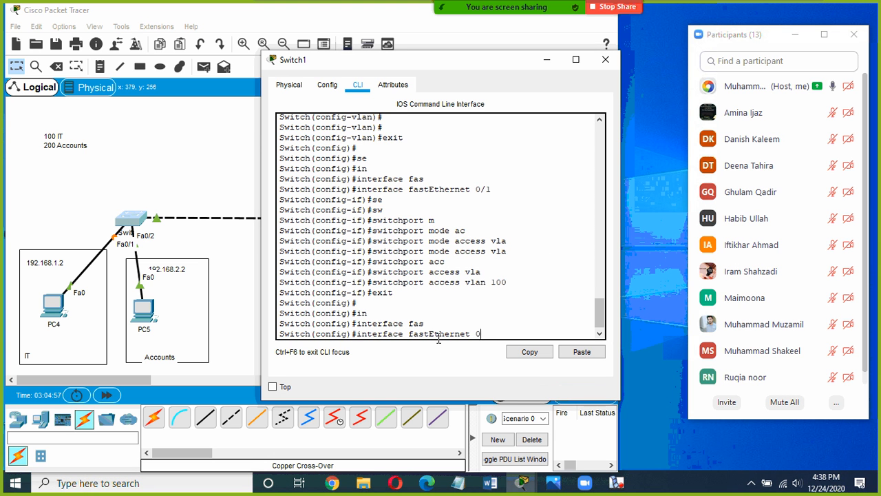
pyautogui.write('/2')
pyautogui.press('Return')
# Assign fastEthernet 0/2 on Switch1 to access VLAN 200 and exit to global configuration mode.
pyautogui.write('sw')
pyautogui.press('Tab')
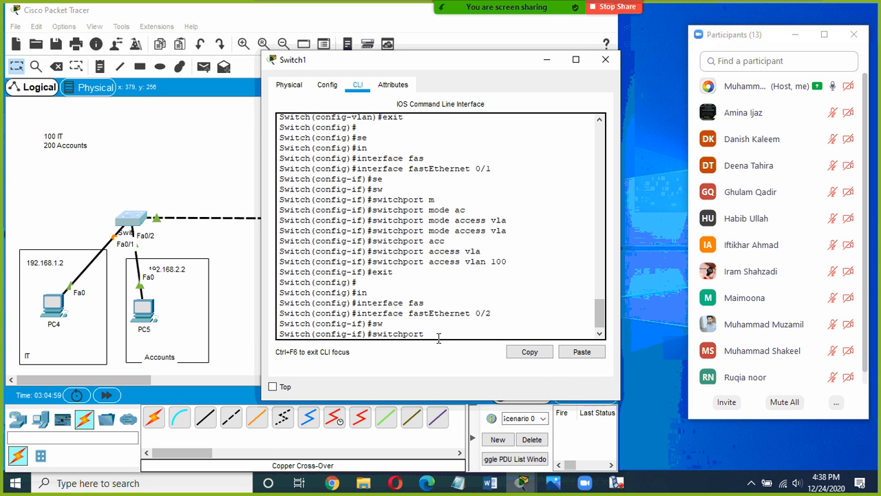
pyautogui.write('acc')
pyautogui.press('Tab')
pyautogui.write('vla')
pyautogui.press('Tab')
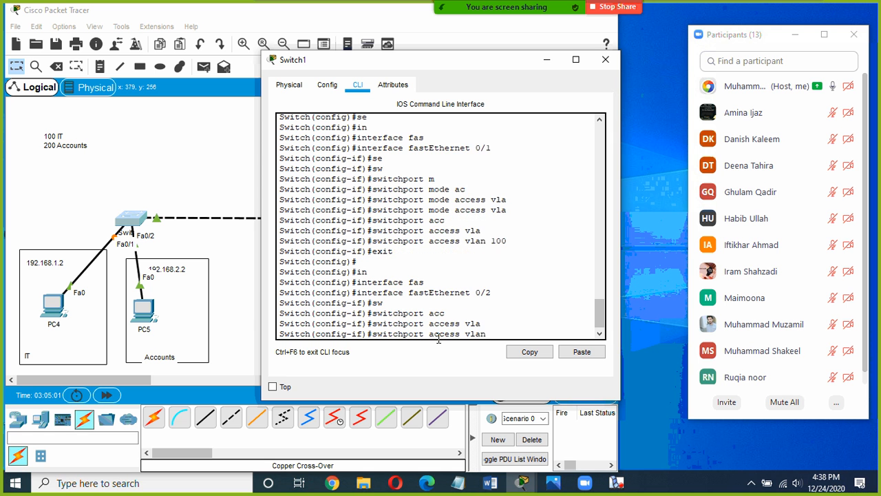
pyautogui.write('200')
pyautogui.press('Return')
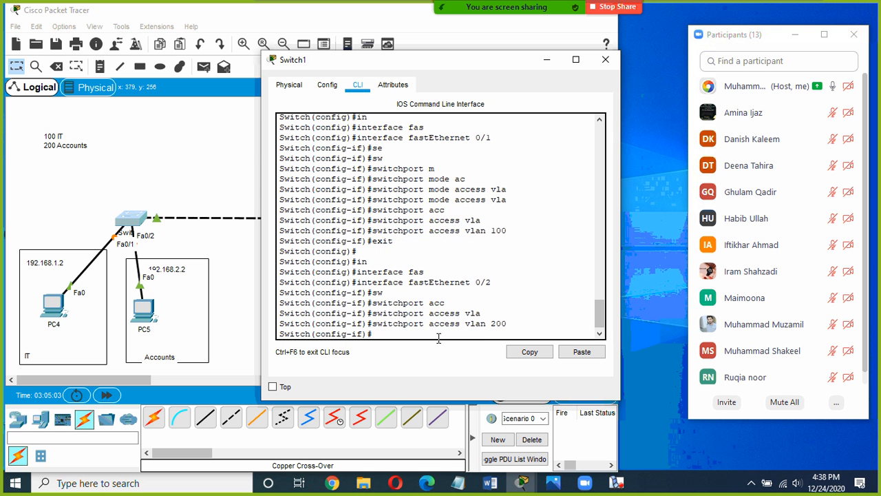
pyautogui.write('exit')
pyautogui.press('Return')
pyautogui.press('Return')
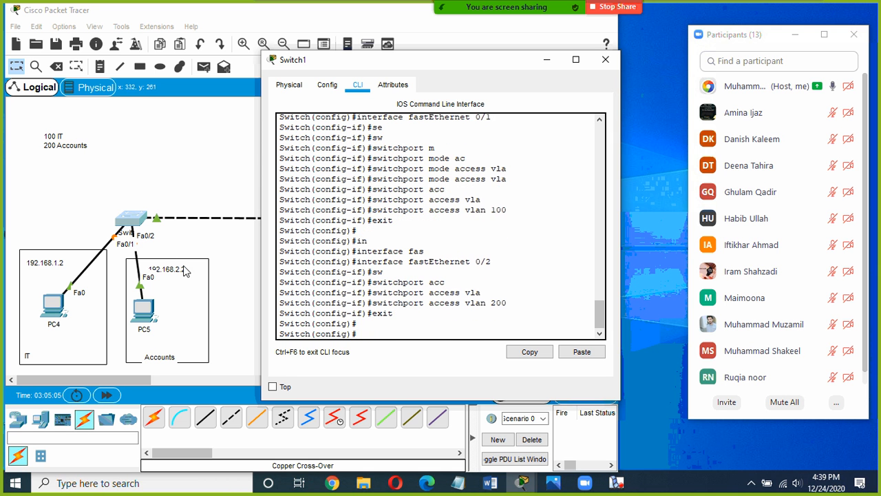
# Check Switch1's port on the inter-switch link, enter interface configuration for fastEthernet 0/24 and begin a switchport command.
pyautogui.click(155, 185)
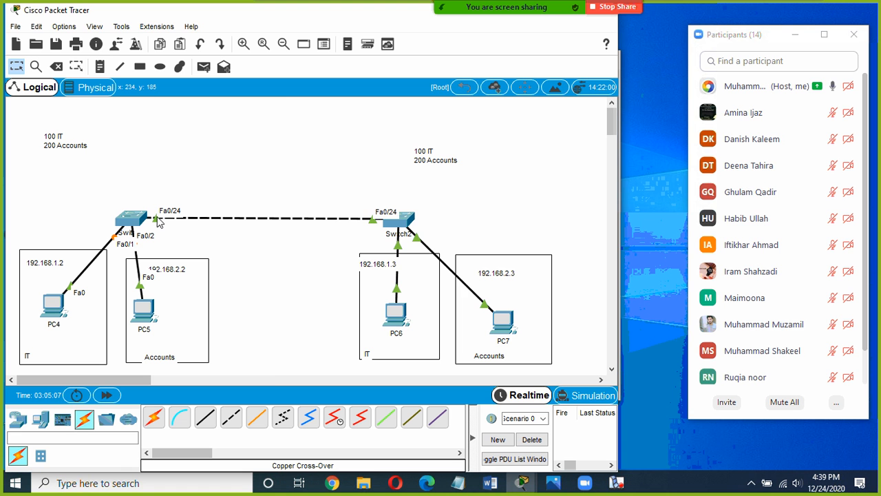
pyautogui.click(131, 221)
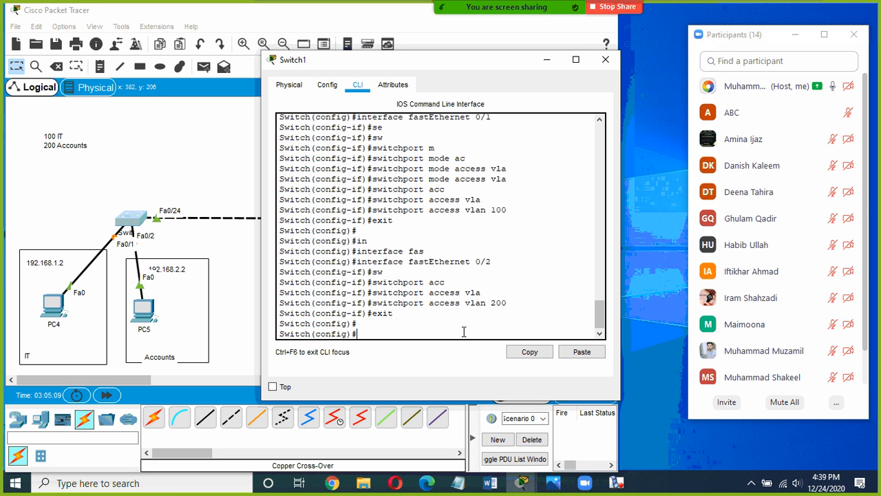
pyautogui.write('in')
pyautogui.press('Tab')
pyautogui.write('fas')
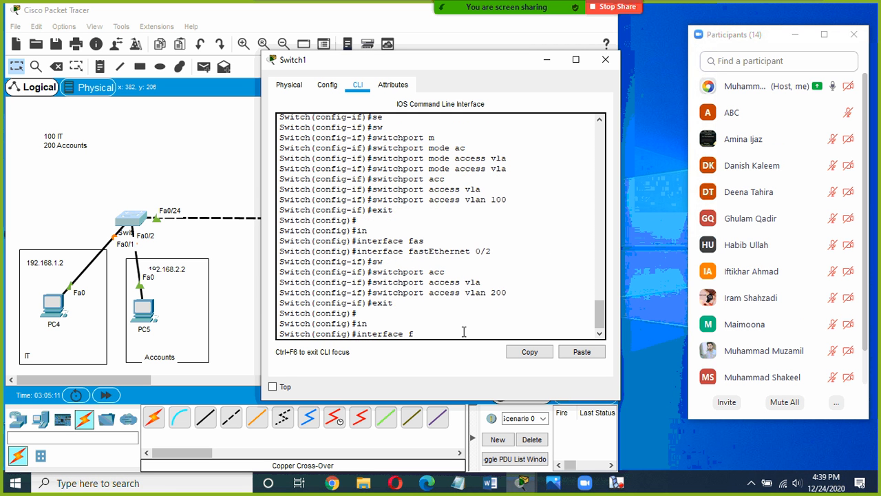
pyautogui.press('Tab')
pyautogui.write('0/2')
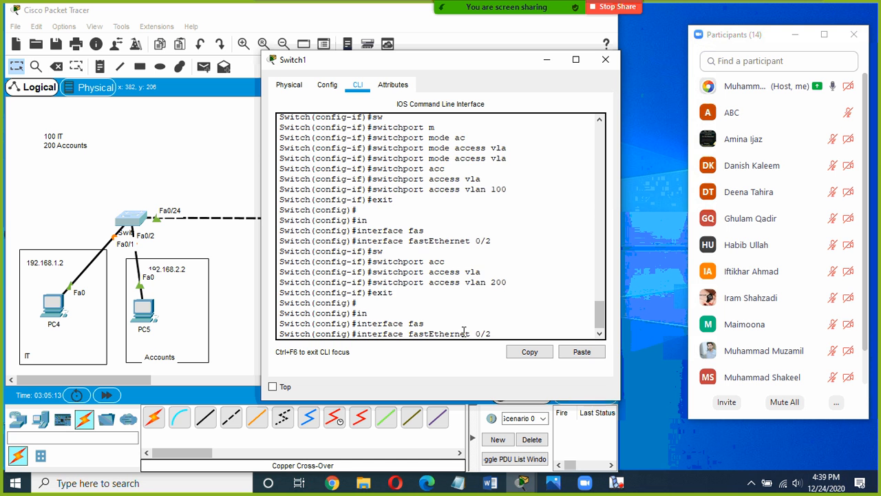
pyautogui.write('4')
pyautogui.press('Return')
pyautogui.write('sw')
pyautogui.press('Tab')
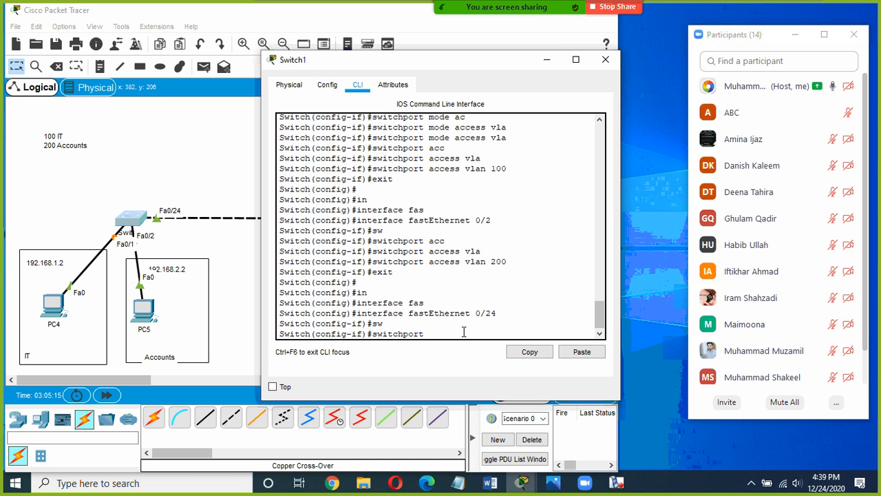
pyautogui.write('ac')
pyautogui.press('Tab')
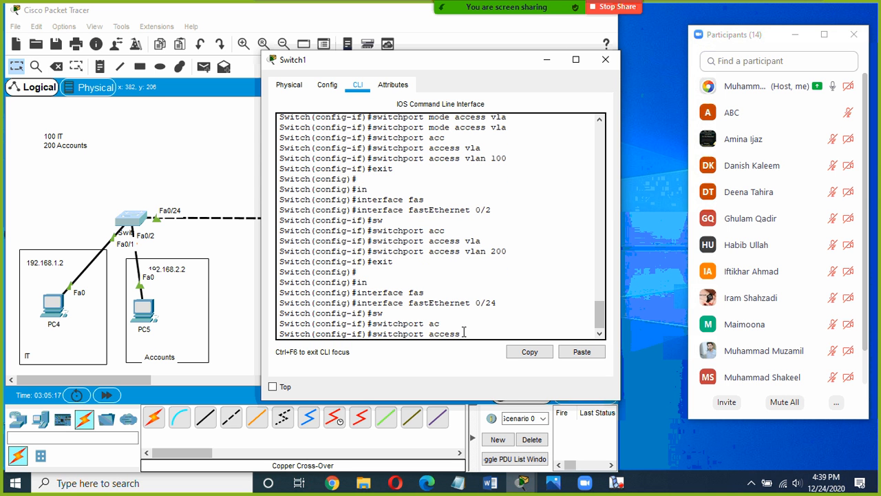
pyautogui.press('BackSpace')
pyautogui.press('BackSpace')
pyautogui.press('BackSpace')
pyautogui.press('BackSpace')
pyautogui.press('BackSpace')
pyautogui.press('BackSpace')
# Set fastEthernet 0/24 on Switch1 to trunk mode and close the switch's window.
pyautogui.write('mo')
pyautogui.press('Tab')
pyautogui.write('tr')
pyautogui.press('Tab')
pyautogui.press('Return')
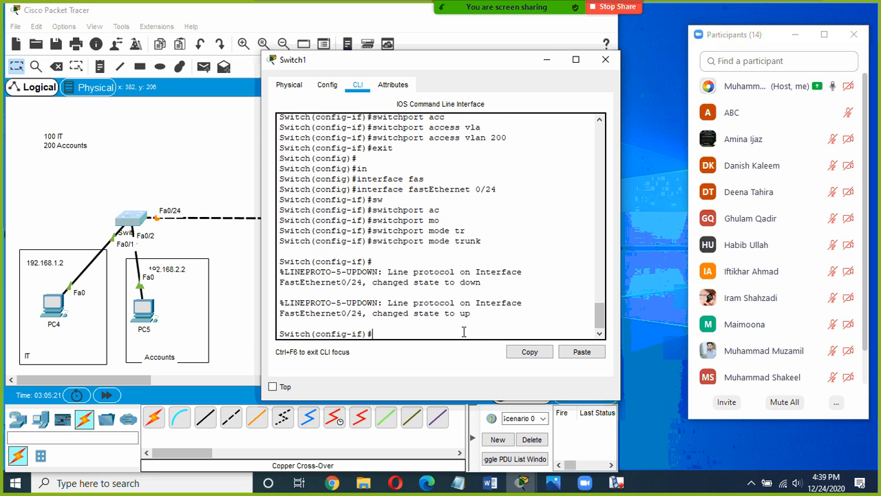
pyautogui.click(605, 59)
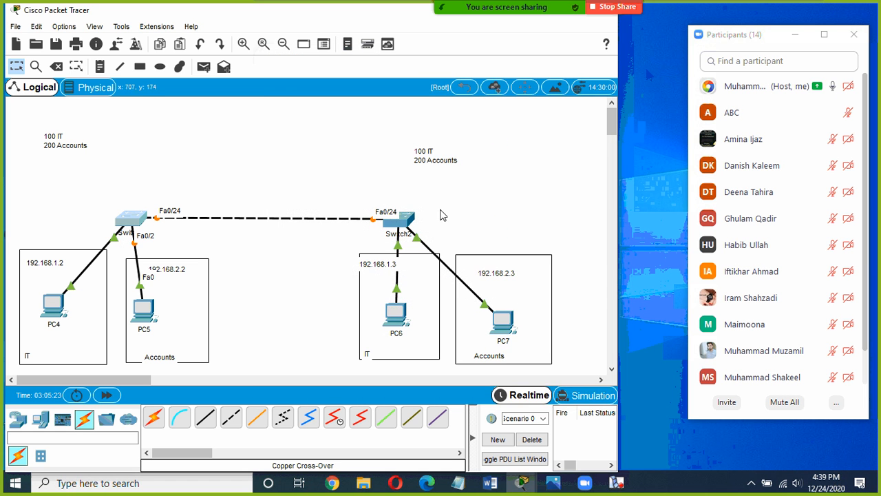
# Open Switch2's command line, exit global configuration mode and re-enter it with config terminal.
pyautogui.click(398, 225)
pyautogui.moveTo(400, 72); pyautogui.dragTo(559, 50)
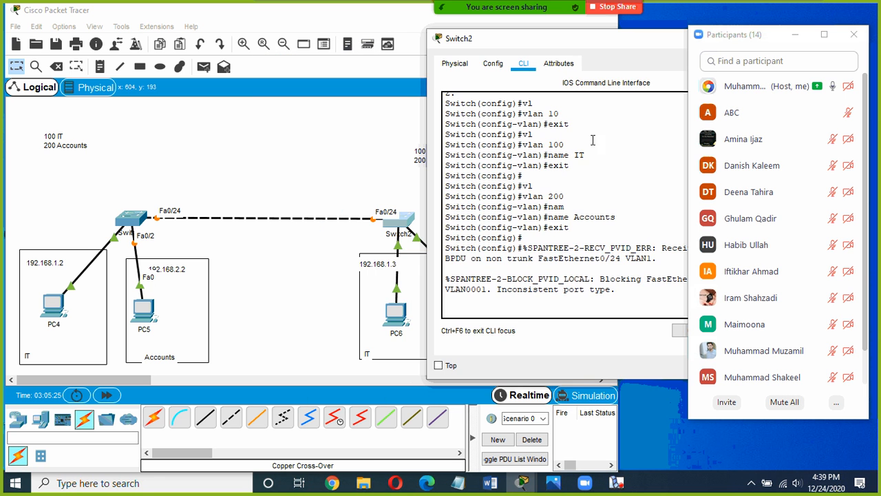
pyautogui.press('Return')
pyautogui.write('exit')
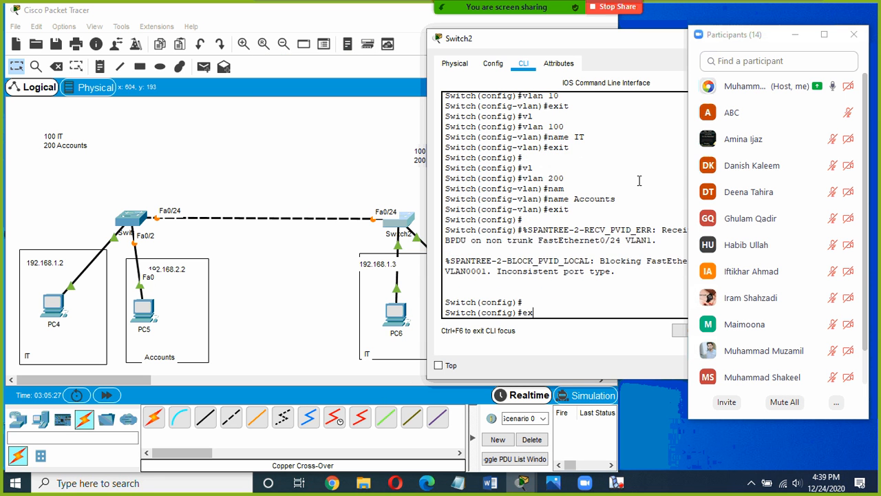
pyautogui.press('Return')
pyautogui.write('con')
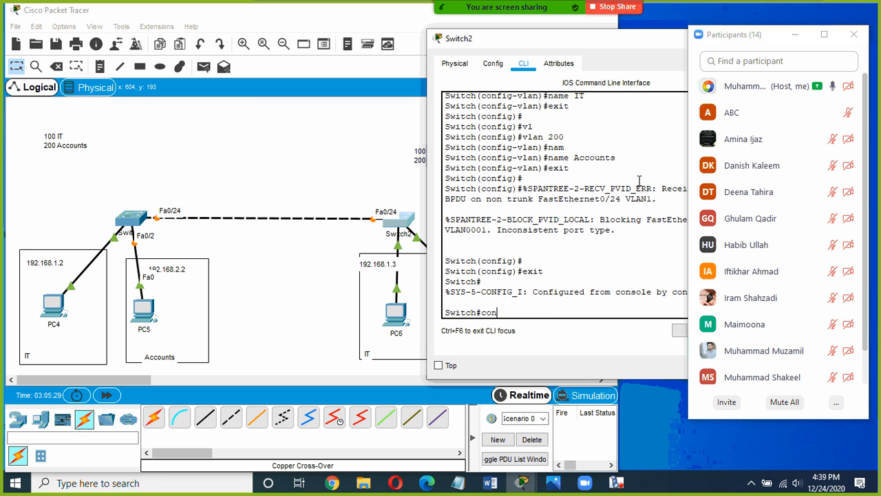
pyautogui.write('fig t')
pyautogui.press('Tab')
pyautogui.press('Return')
# Enter interface configuration for fastEthernet 0/24 on Switch2.
pyautogui.write('in')
pyautogui.press('Tab')
pyautogui.write('fa')
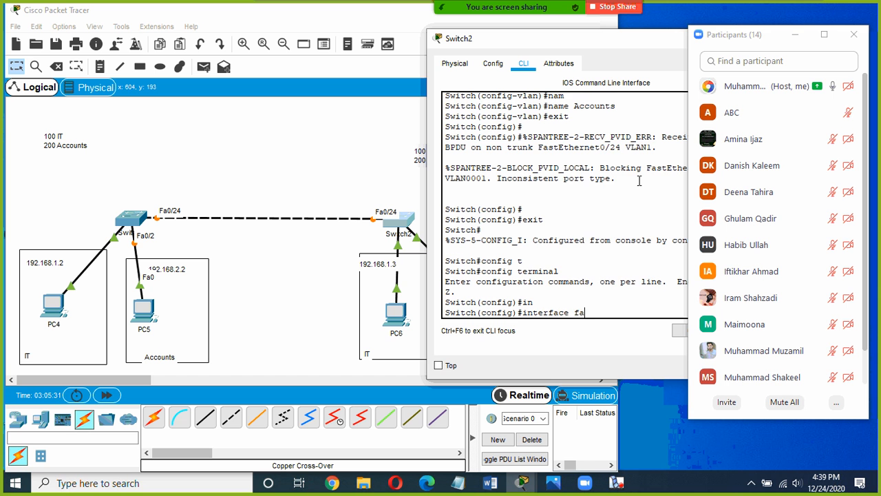
pyautogui.write('s')
pyautogui.press('Tab')
pyautogui.write('0/24')
pyautogui.press('Return')
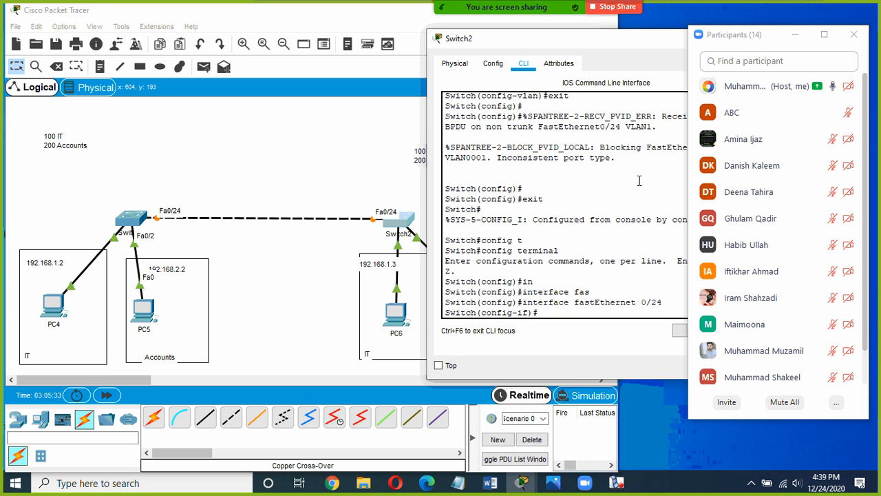
# Set fastEthernet 0/24 on Switch2 to trunk mode.
pyautogui.write('s')
pyautogui.press('Tab')
pyautogui.write('w')
pyautogui.press('Tab')
pyautogui.write('m')
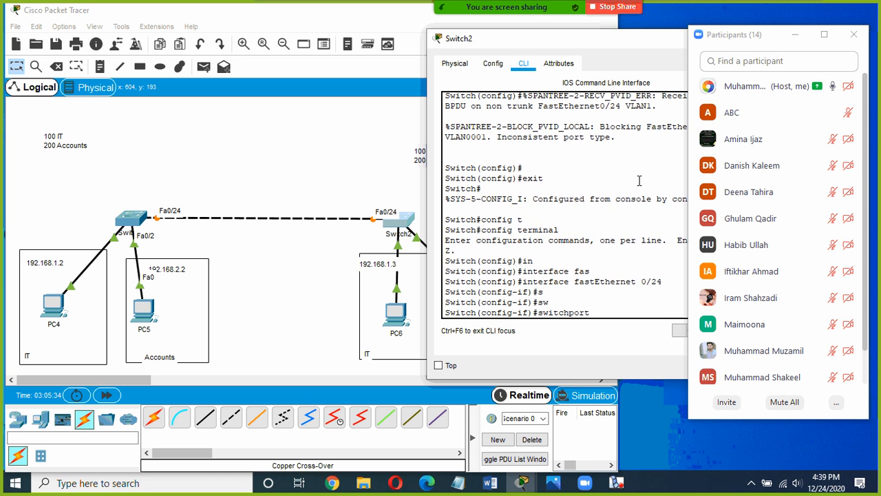
pyautogui.press('Tab')
pyautogui.write('tr')
pyautogui.press('Tab')
pyautogui.press('Return')
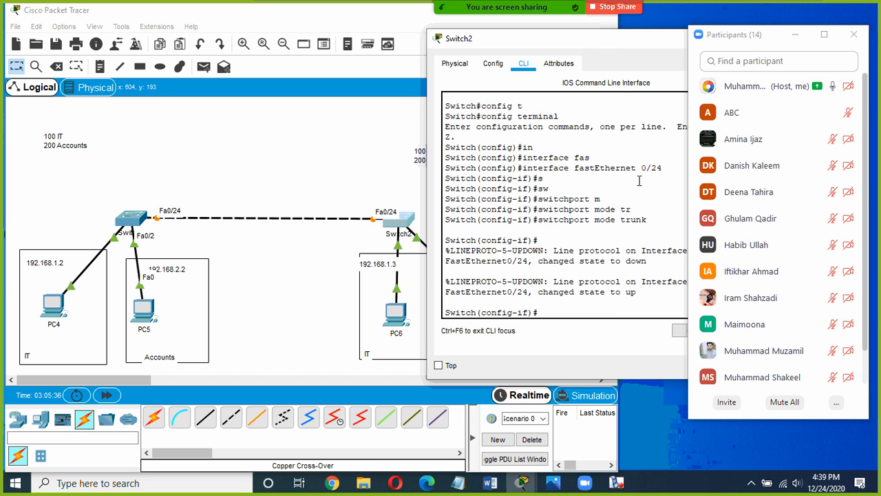
# Check which Switch2 port connects to PC6 and exit the fastEthernet 0/24 interface configuration.
pyautogui.click(361, 251)
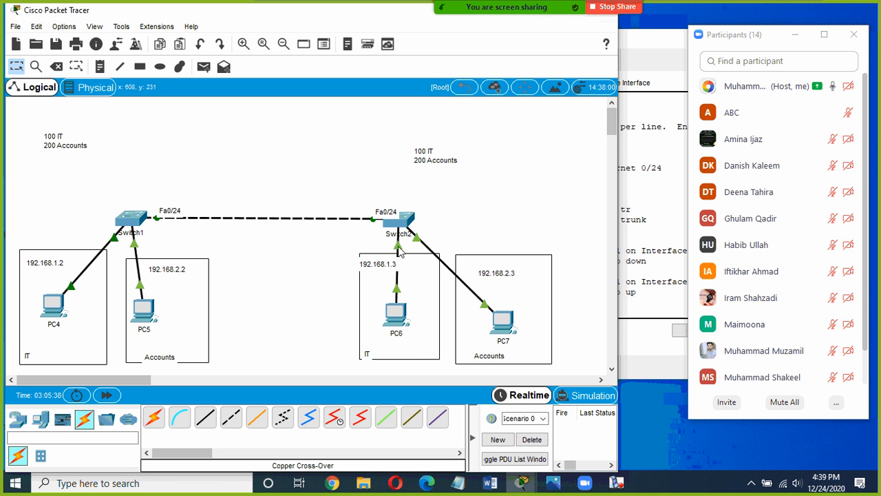
pyautogui.click(400, 222)
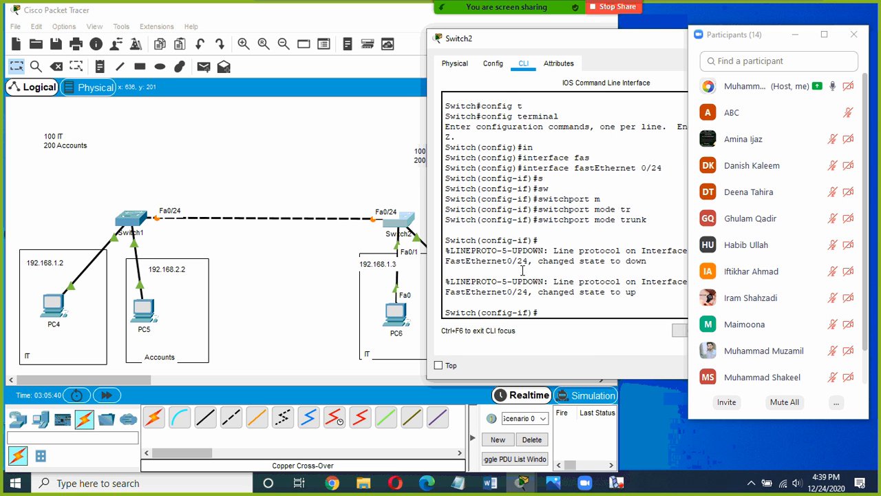
pyautogui.press('Return')
pyautogui.press('Return')
pyautogui.write('exit')
pyautogui.press('Return')
pyautogui.press('Return')
# Enter interface configuration for fastEthernet 0/1 on Switch2.
pyautogui.write('in')
pyautogui.press('Tab')
pyautogui.write('f')
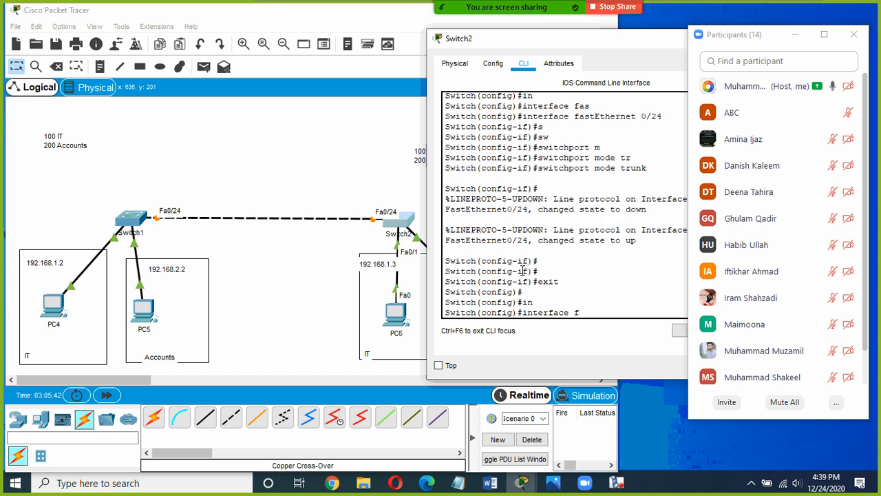
pyautogui.write('as')
pyautogui.press('Tab')
pyautogui.write('0/1')
pyautogui.press('Return')
# Assign fastEthernet 0/1 on Switch2 to access VLAN 100.
pyautogui.write('se')
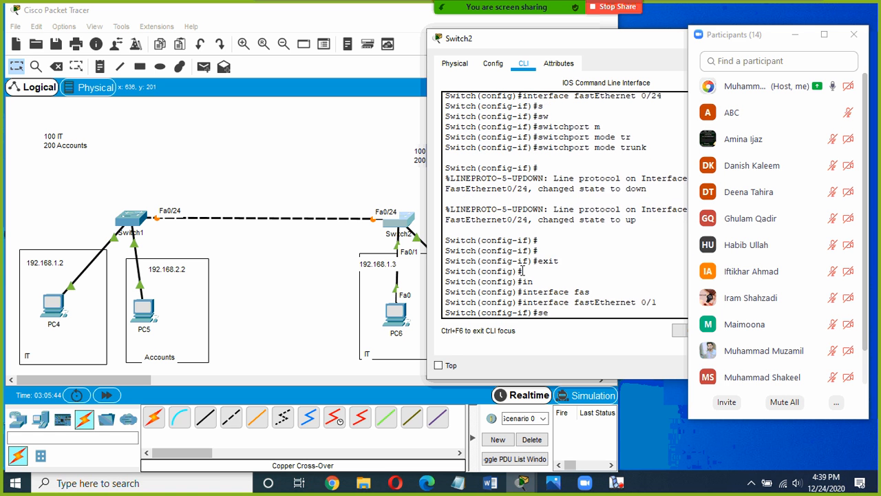
pyautogui.press('Tab')
pyautogui.press('BackSpace')
pyautogui.write('w')
pyautogui.press('Tab')
pyautogui.write('m')
pyautogui.press('Tab')
pyautogui.write('ac')
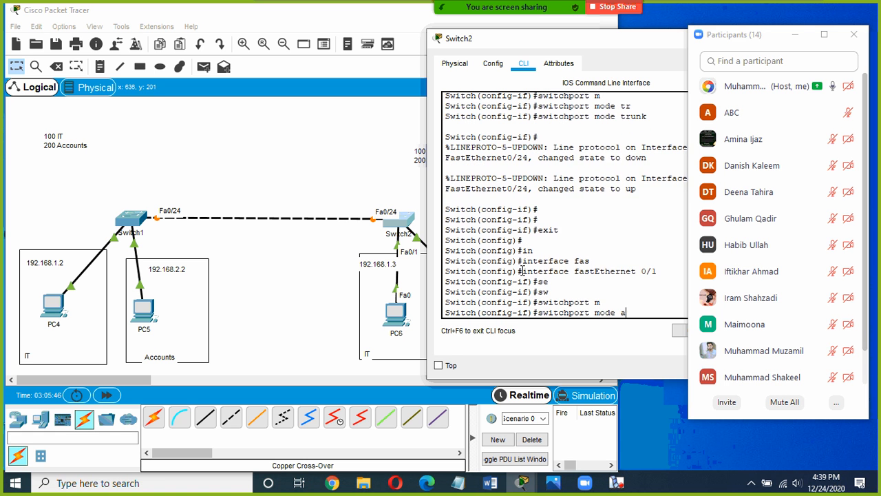
pyautogui.press('Tab')
pyautogui.write('vl')
pyautogui.press('Tab')
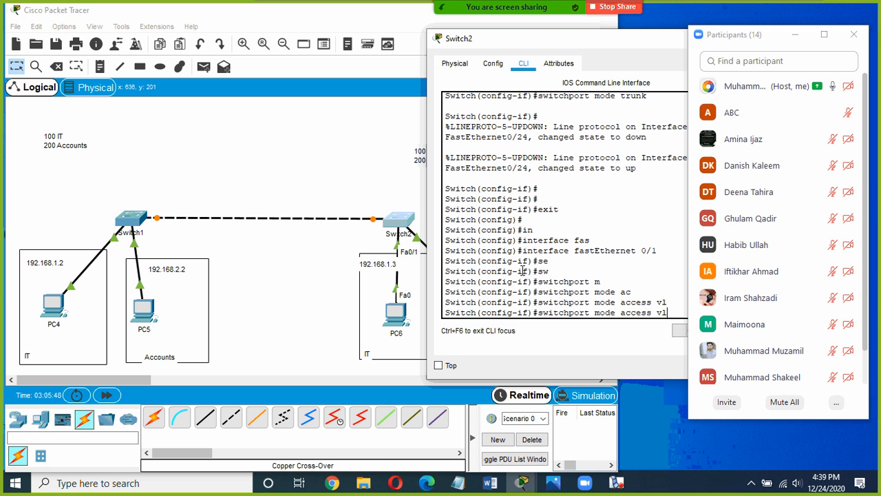
pyautogui.press('BackSpace')
pyautogui.press('BackSpace')
pyautogui.press('BackSpace')
pyautogui.press('BackSpace')
pyautogui.press('BackSpace')
pyautogui.press('BackSpace')
pyautogui.press('BackSpace')
pyautogui.press('BackSpace')
pyautogui.press('BackSpace')
pyautogui.press('BackSpace')
pyautogui.press('BackSpace')
pyautogui.press('BackSpace')
pyautogui.press('BackSpace')
pyautogui.press('BackSpace')
pyautogui.write('acc')
pyautogui.press('Tab')
pyautogui.write('vla')
pyautogui.press('Tab')
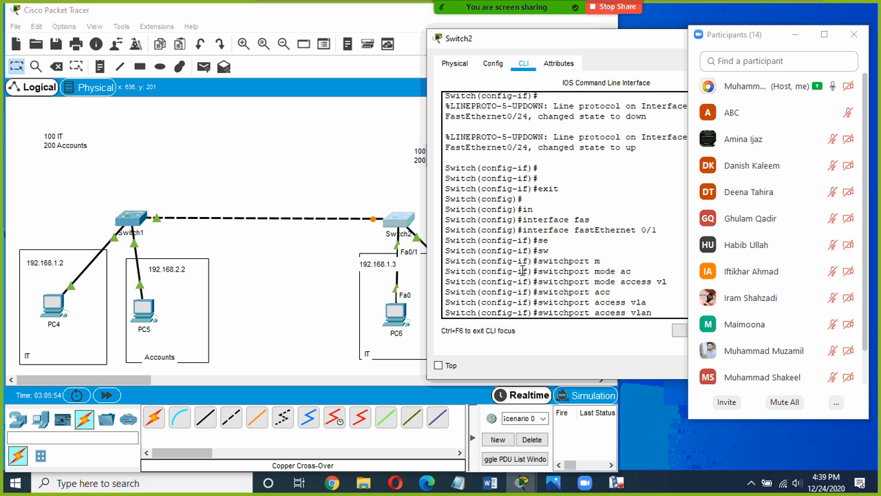
pyautogui.write('100')
pyautogui.press('Return')
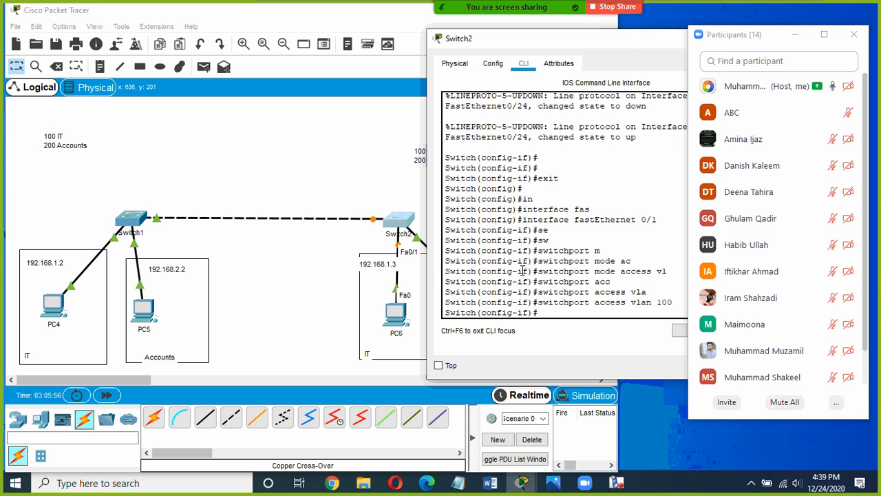
# Check which Switch2 port connects to PC7 and exit the fastEthernet 0/1 interface configuration.
pyautogui.click(299, 292)
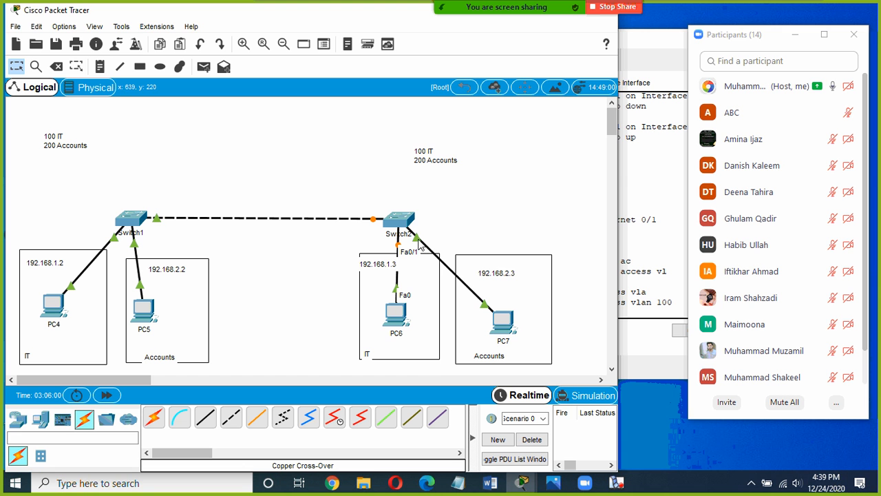
pyautogui.click(399, 219)
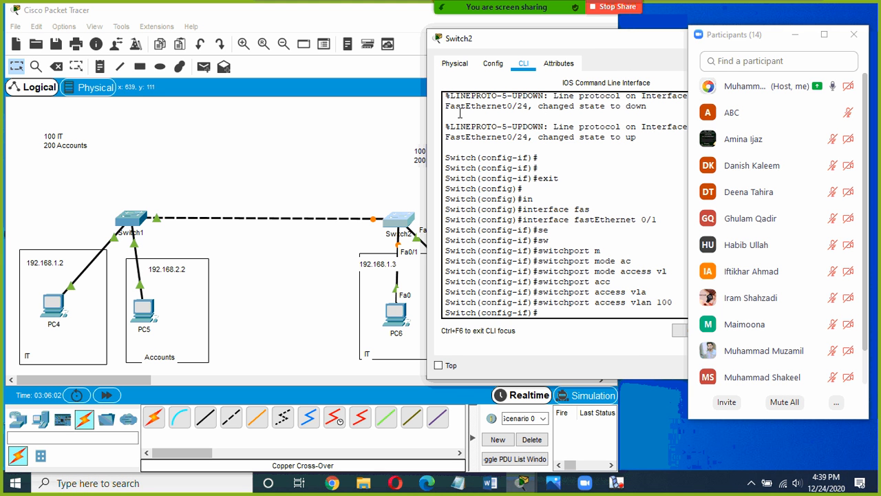
pyautogui.click(487, 64)
pyautogui.write('xit')
pyautogui.press('Return')
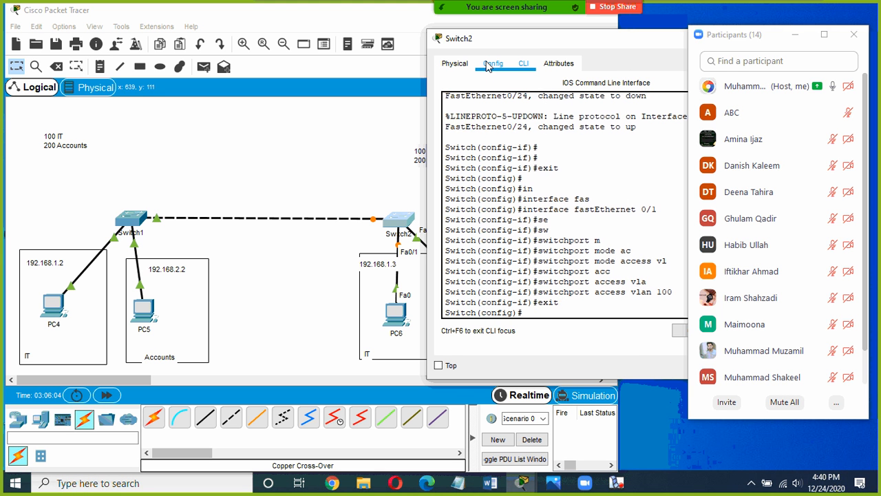
# Enter interface configuration for fastEthernet 0/2 on Switch2.
pyautogui.press('Return')
pyautogui.write('in')
pyautogui.press('Tab')
pyautogui.write('fas')
pyautogui.press('BackSpace')
pyautogui.write('as')
pyautogui.press('Tab')
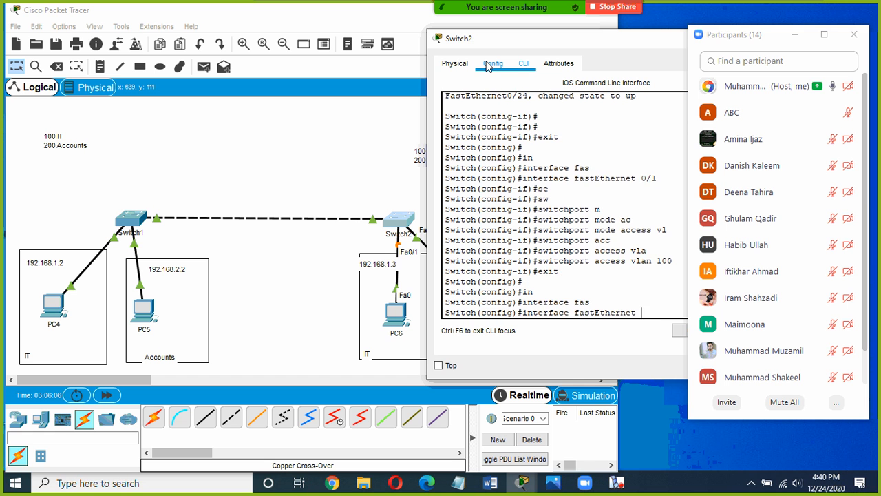
pyautogui.write('0/2')
pyautogui.press('Return')
# Start the switchport access vlan command for fastEthernet 0/2 on Switch2, leaving out the VLAN number.
pyautogui.write('e')
pyautogui.press('Tab')
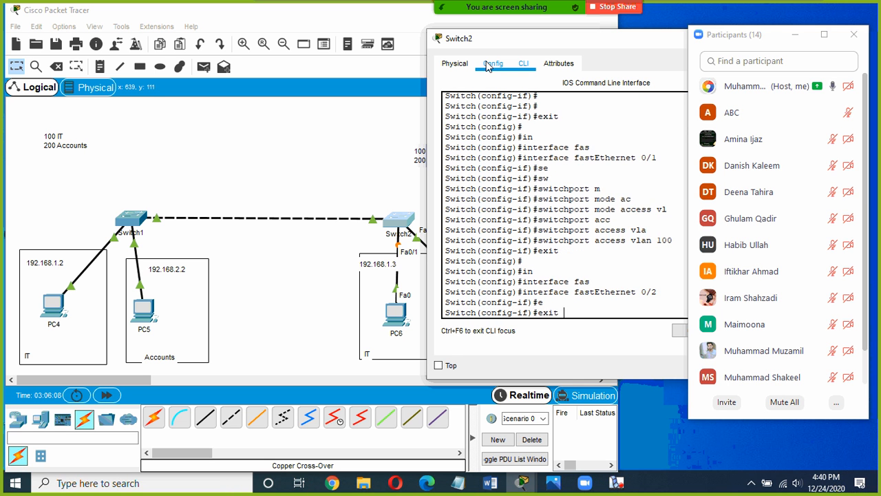
pyautogui.press('Tab')
pyautogui.write('m')
pyautogui.press('Tab')
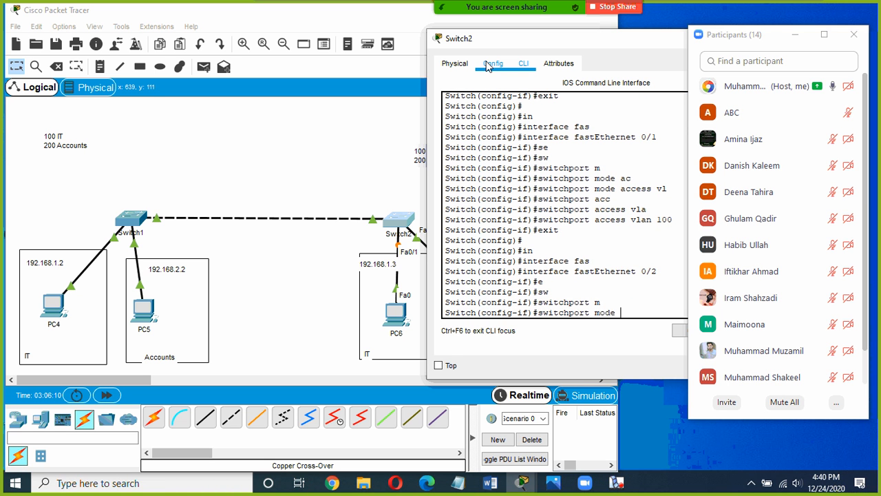
pyautogui.press('BackSpace')
pyautogui.press('BackSpace')
pyautogui.press('BackSpace')
pyautogui.press('BackSpace')
pyautogui.press('BackSpace')
pyautogui.write('acc')
pyautogui.press('Tab')
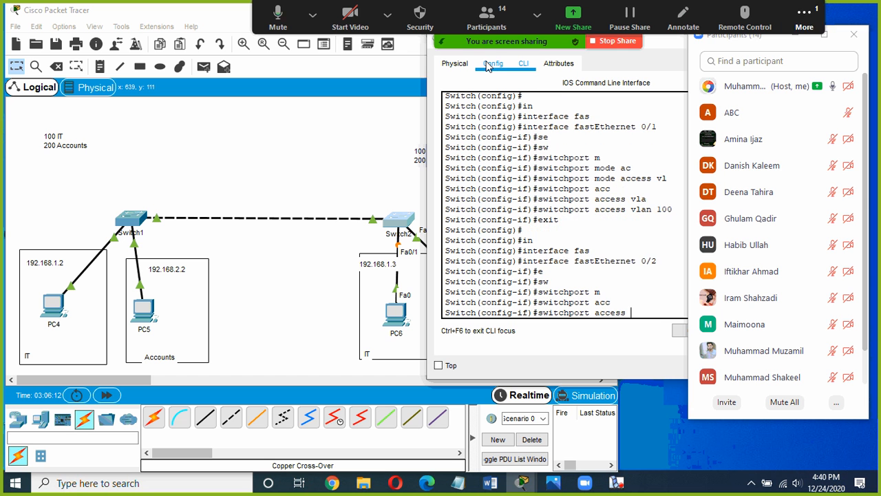
pyautogui.write('vl')
pyautogui.press('Tab')
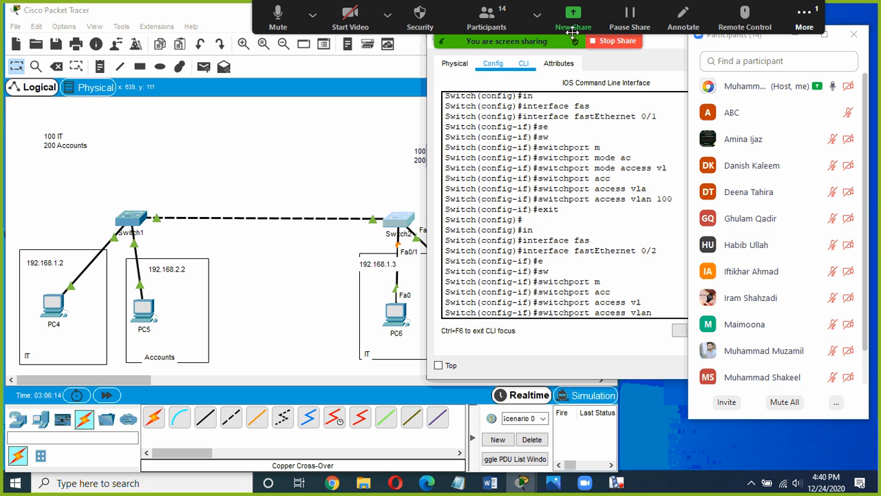
# Open the Zoom meeting chat, read the latest messages and close it.
pyautogui.click(805, 22)
pyautogui.click(734, 48)
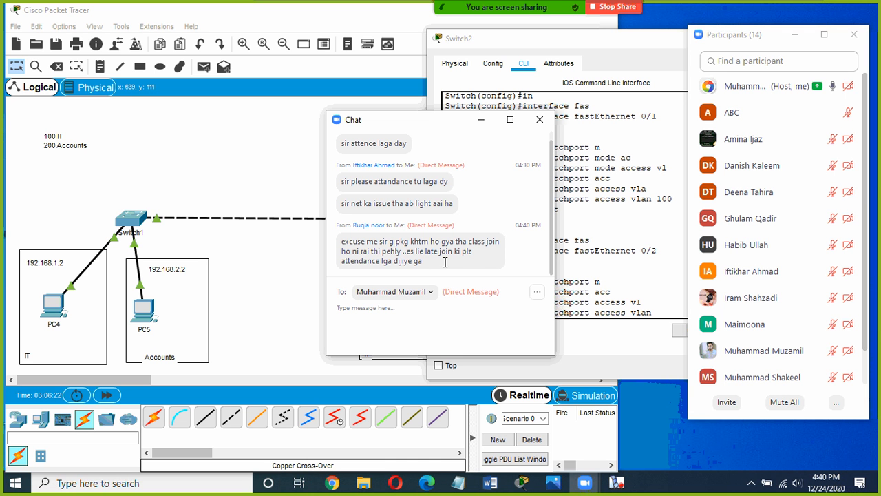
pyautogui.click(539, 119)
# Complete the access VLAN command on Switch2 with VLAN 200 and close the switch's configuration window.
pyautogui.moveTo(515, 40); pyautogui.dragTo(121, 62)
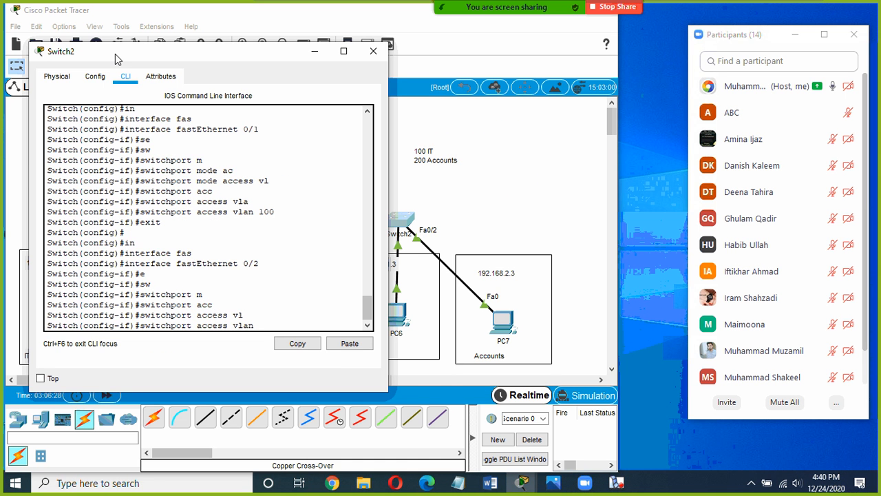
pyautogui.moveTo(115, 53); pyautogui.dragTo(278, 45)
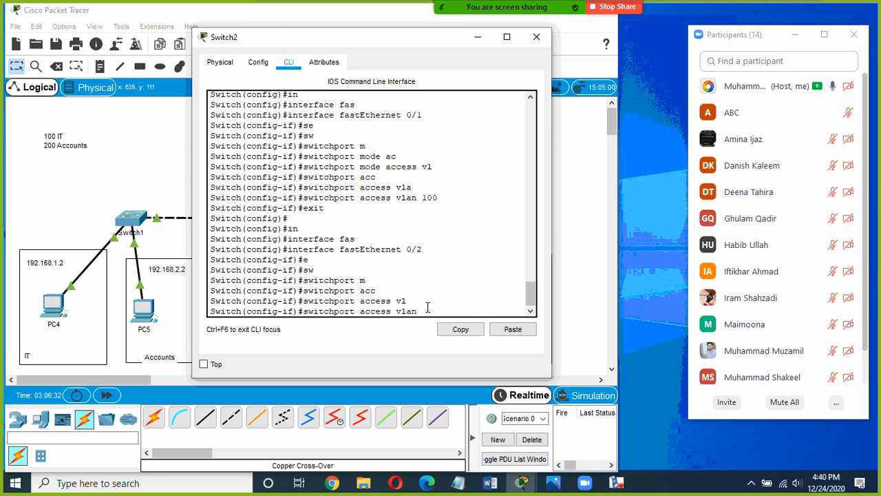
pyautogui.write('200')
pyautogui.press('Return')
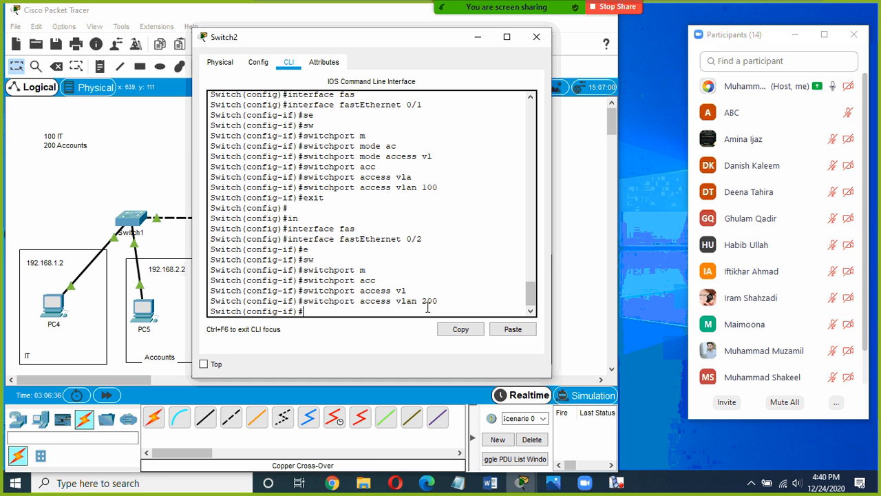
pyautogui.moveTo(310, 40); pyautogui.dragTo(204, 79)
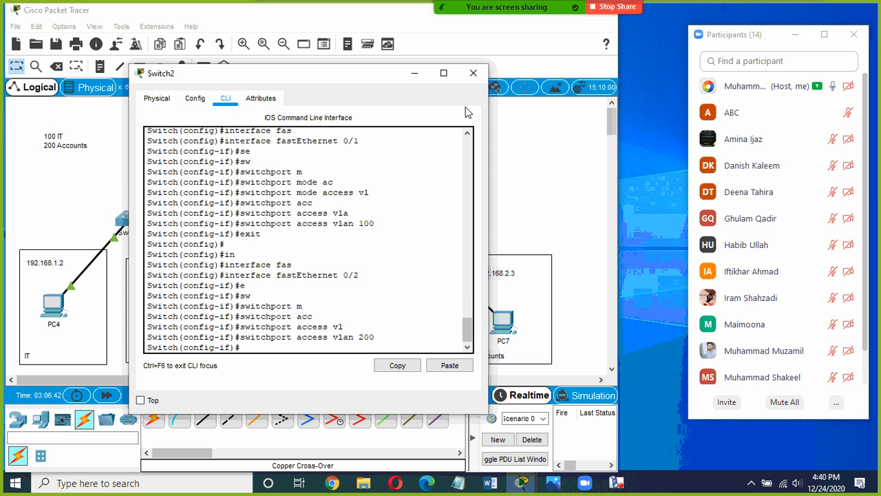
pyautogui.click(474, 72)
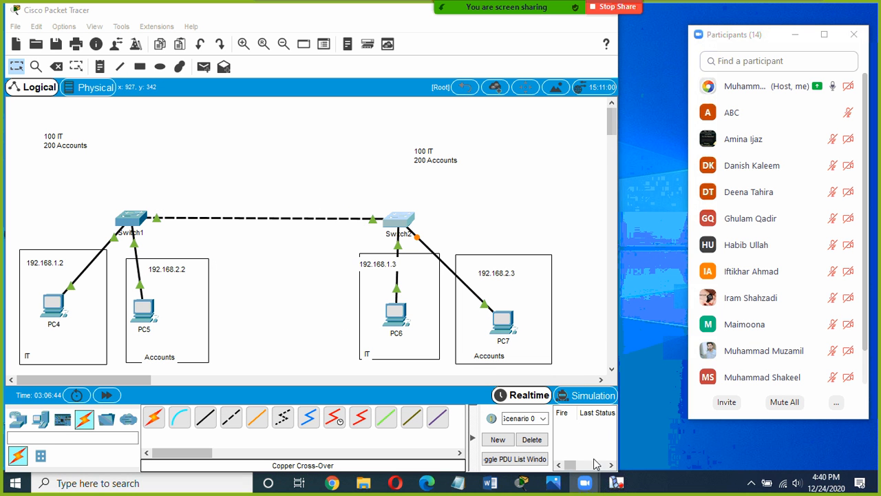
# Fast-forward the simulation time in the network workspace.
pyautogui.click(616, 483)
pyautogui.click(318, 187)
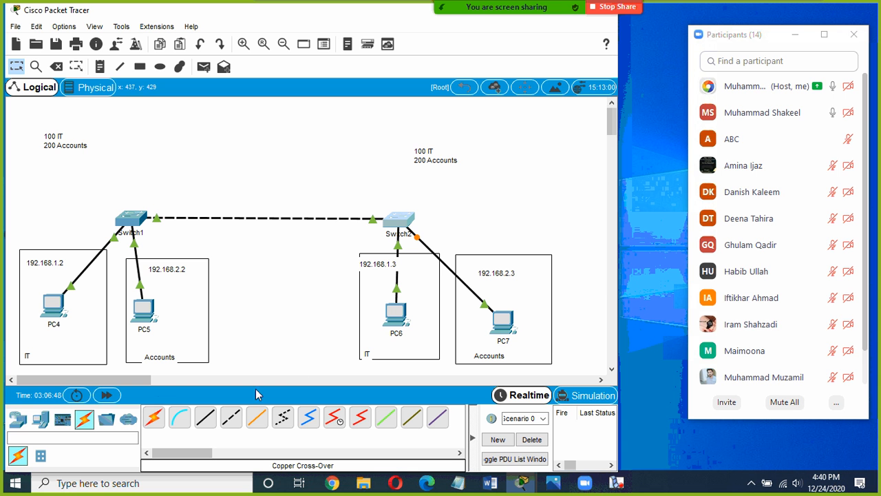
pyautogui.doubleClick(109, 395)
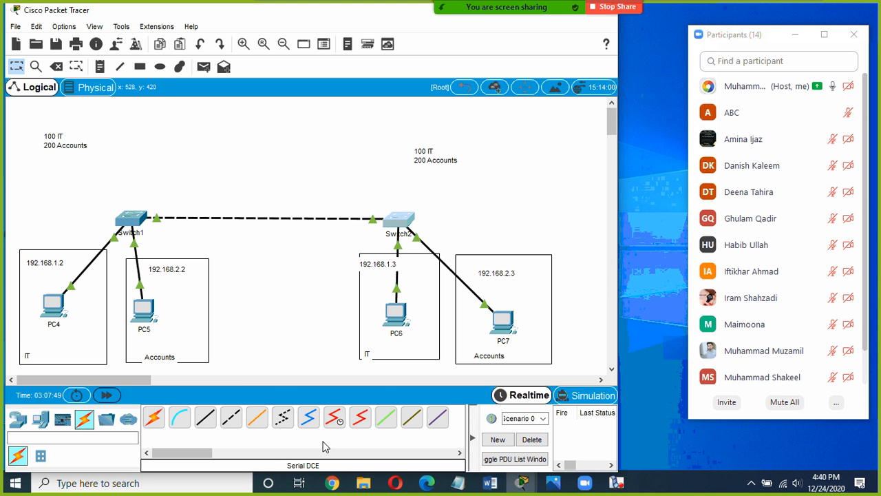
# Switch to Chrome to view the SAVER HUB YouTube channel's videos, and return to Packet Tracer.
pyautogui.click(331, 486)
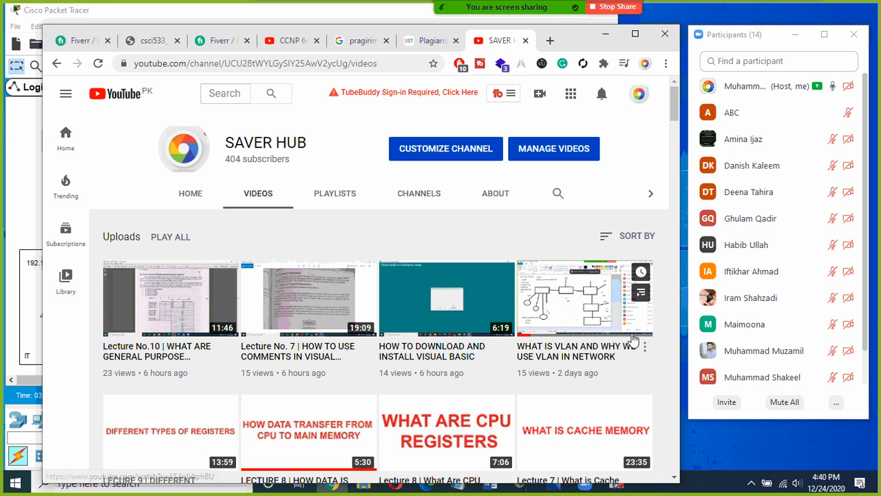
pyautogui.click(596, 34)
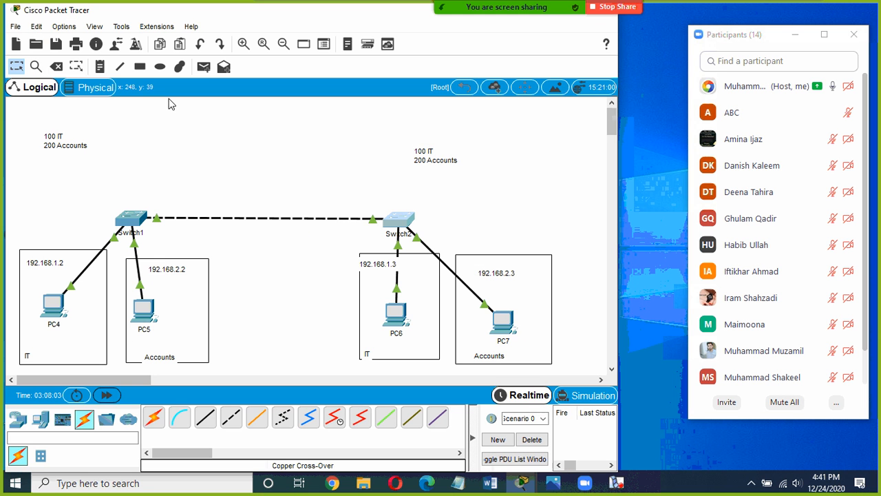
# Send a simple PDU from PC4 to PC6 and widen the Packet Tracer window to show its status details.
pyautogui.click(203, 66)
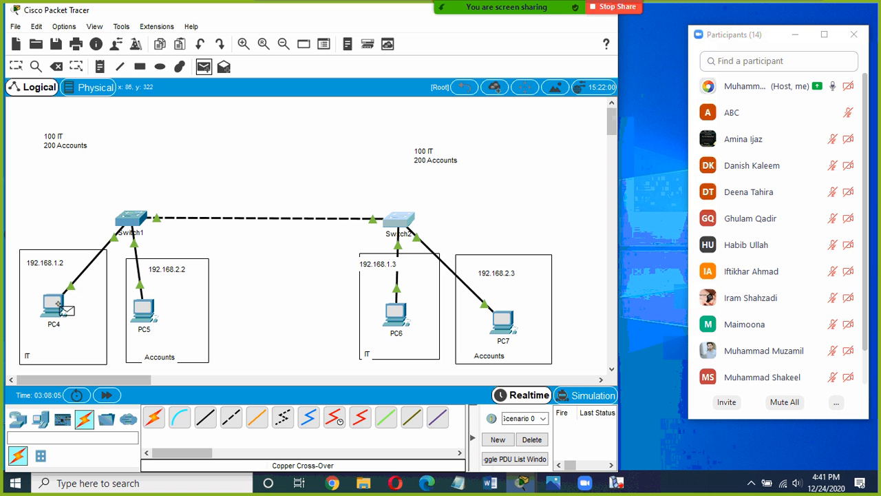
pyautogui.click(70, 303)
pyautogui.click(397, 315)
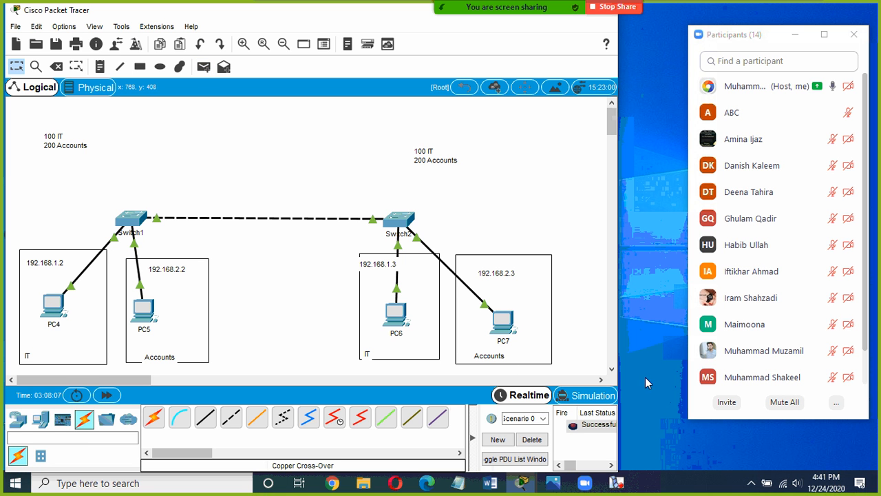
pyautogui.moveTo(401, 20); pyautogui.dragTo(388, 25)
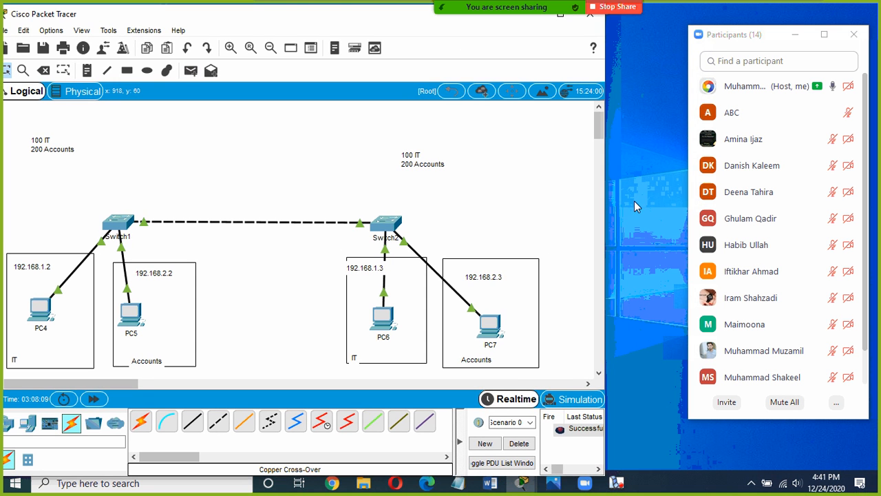
pyautogui.moveTo(607, 200); pyautogui.dragTo(671, 201)
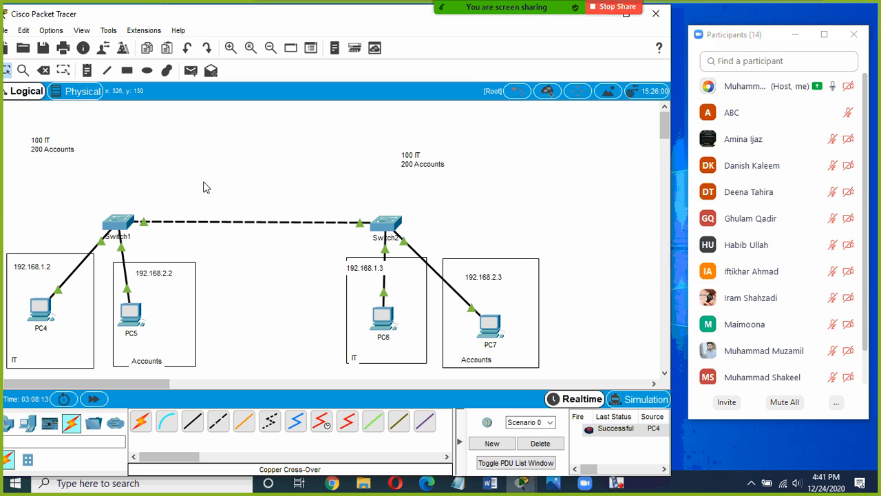
# Send a simple PDU from PC5 to PC7 and shift the Packet Tracer window so its whole workspace is in view.
pyautogui.click(191, 70)
pyautogui.click(132, 311)
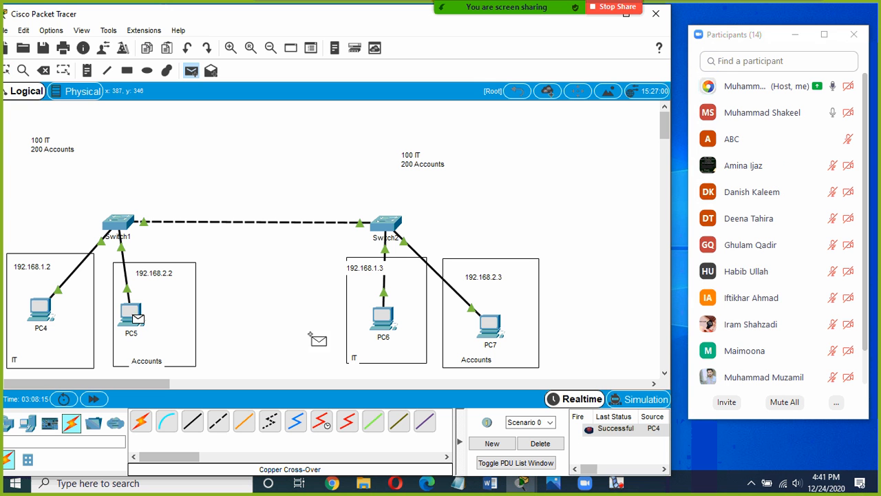
pyautogui.click(501, 327)
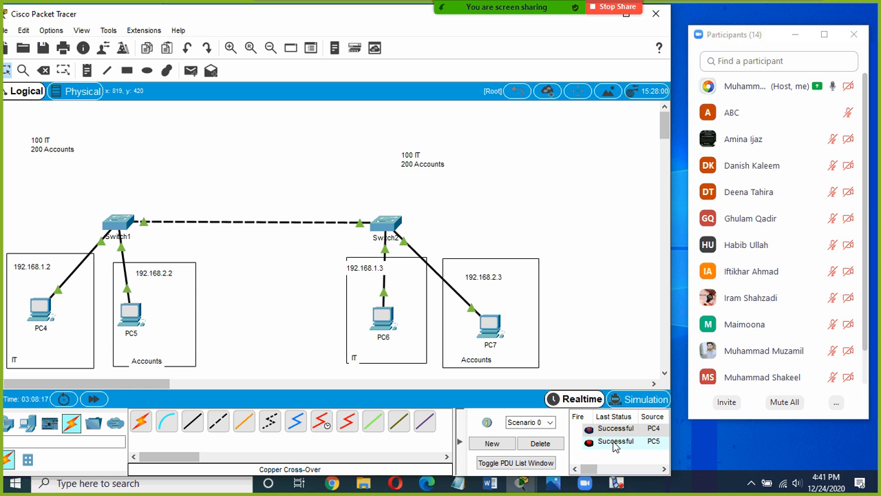
pyautogui.moveTo(307, 22); pyautogui.dragTo(320, 18)
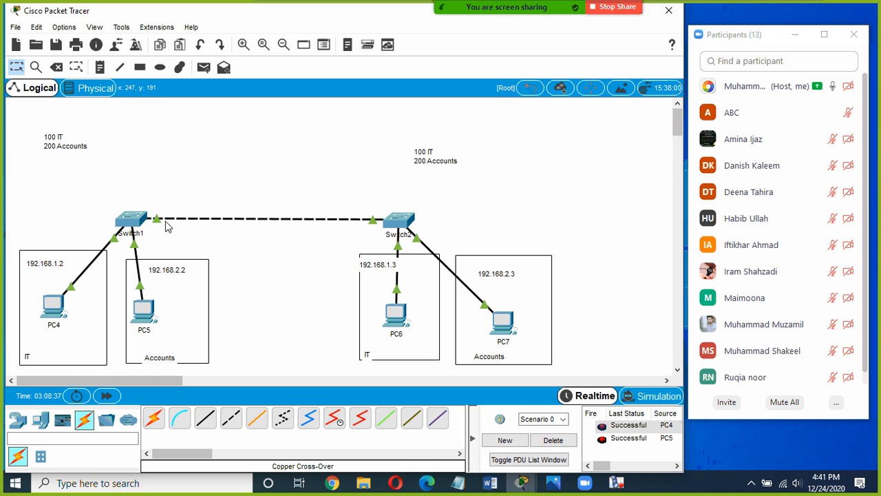
pyautogui.moveTo(166, 222)
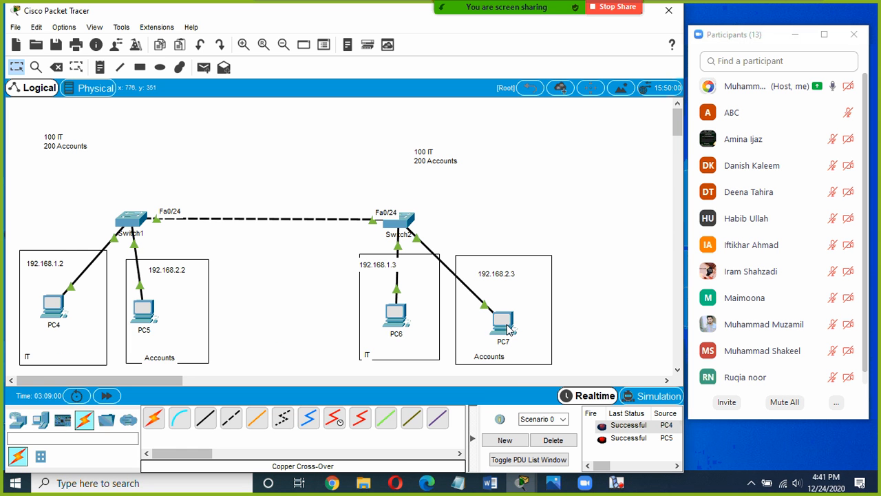
# Add the note "Inter VLAN routing" to the empty workspace area above PC7, beyond the Switch2 VLAN list.
pyautogui.moveTo(510, 329)
pyautogui.moveTo(128, 225)
pyautogui.click(100, 69)
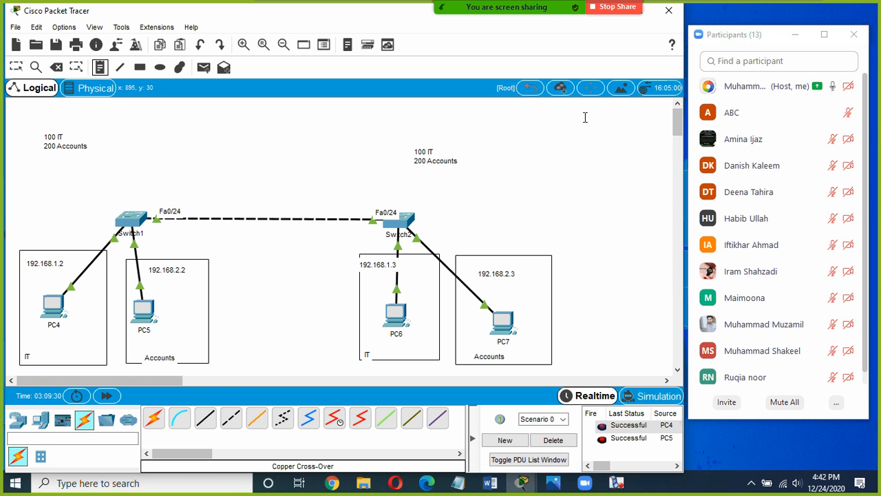
pyautogui.click(551, 111)
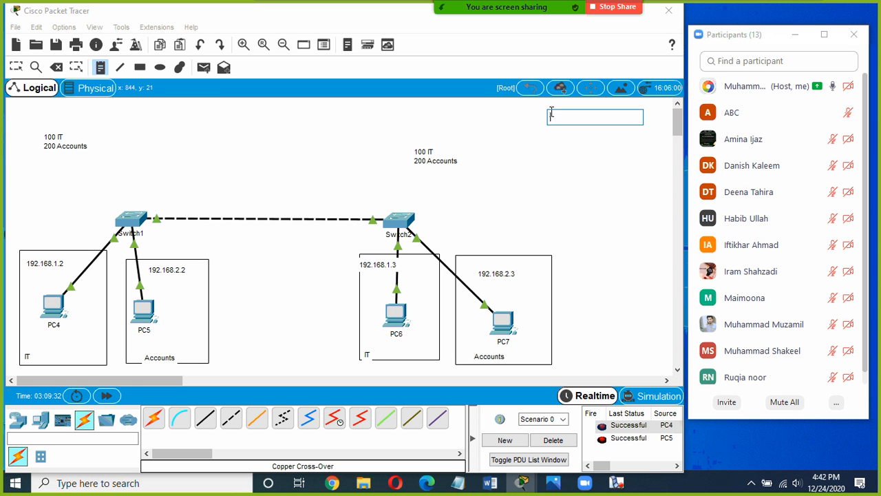
pyautogui.write('h')
pyautogui.write('nter VLAN routing')
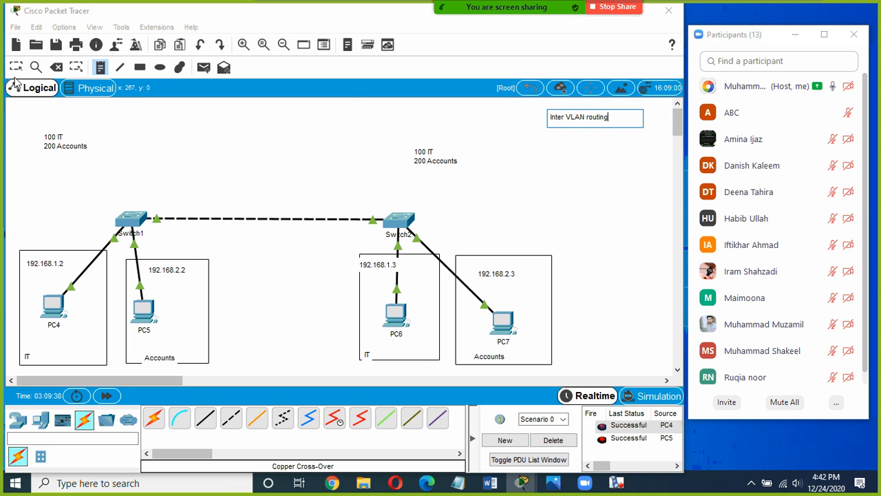
pyautogui.press('Escape')
pyautogui.moveTo(565, 124); pyautogui.dragTo(569, 119)
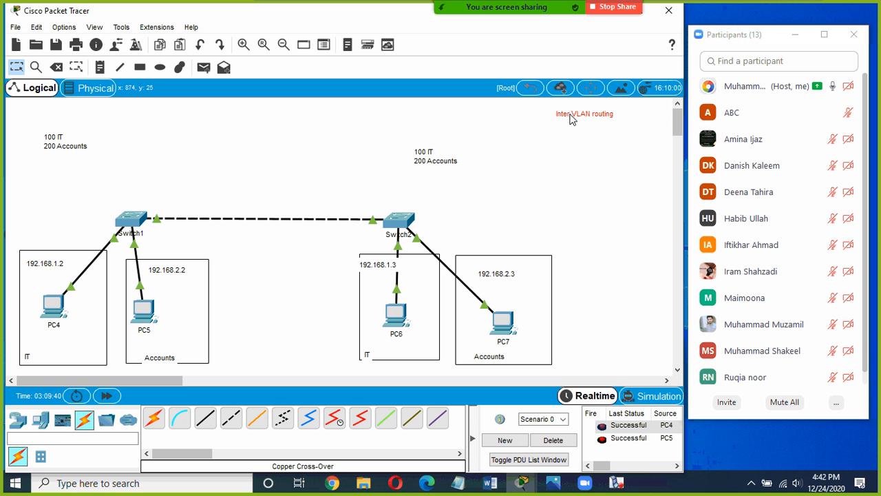
# Move the Switch2 VLAN list note slightly farther from Router-side workspace centre, toward the "Inter VLAN routing" note.
pyautogui.click(573, 137)
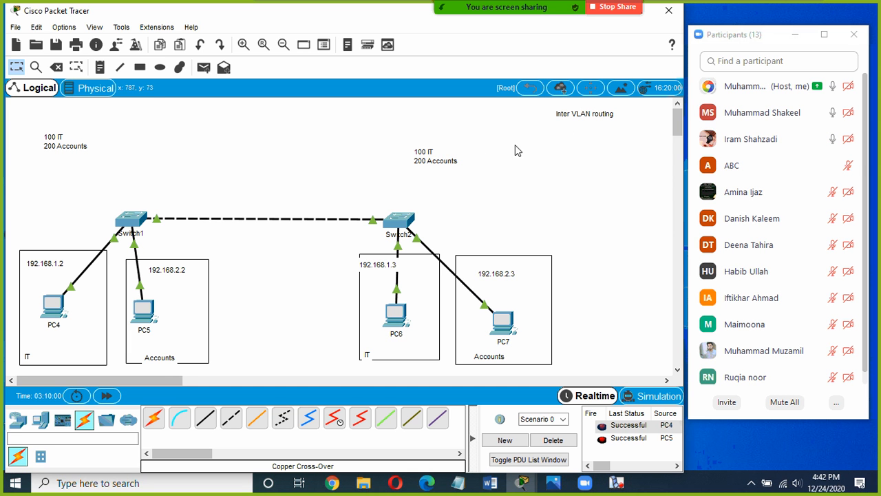
pyautogui.moveTo(431, 158); pyautogui.dragTo(452, 159)
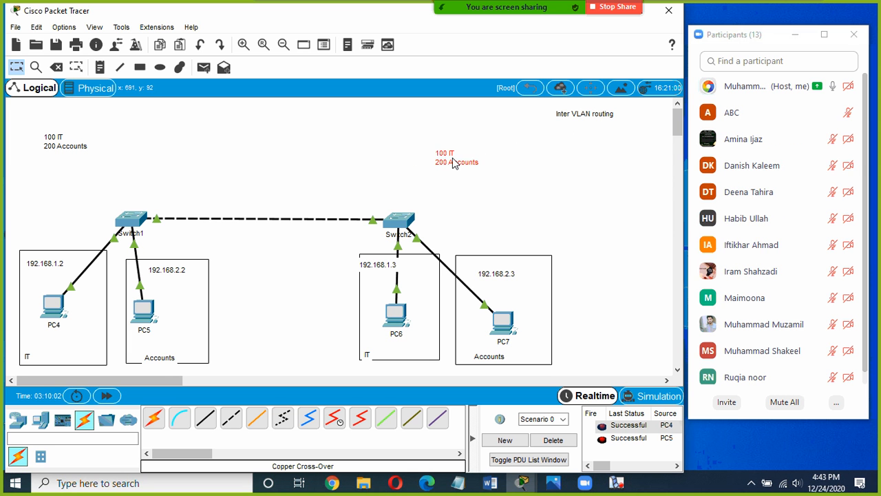
pyautogui.click(278, 167)
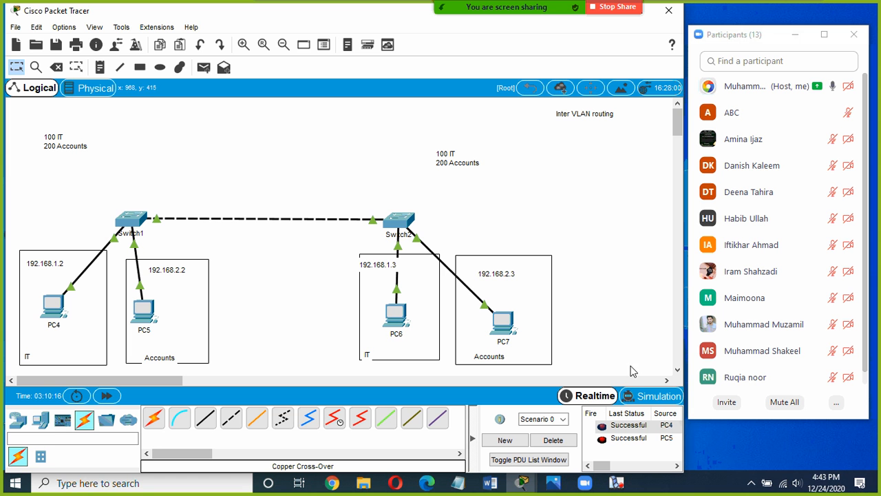
# Add a 2911 router above the middle of the Switch1–Switch2 link, and nudge Switch2 slightly away from Switch1.
pyautogui.click(40, 425)
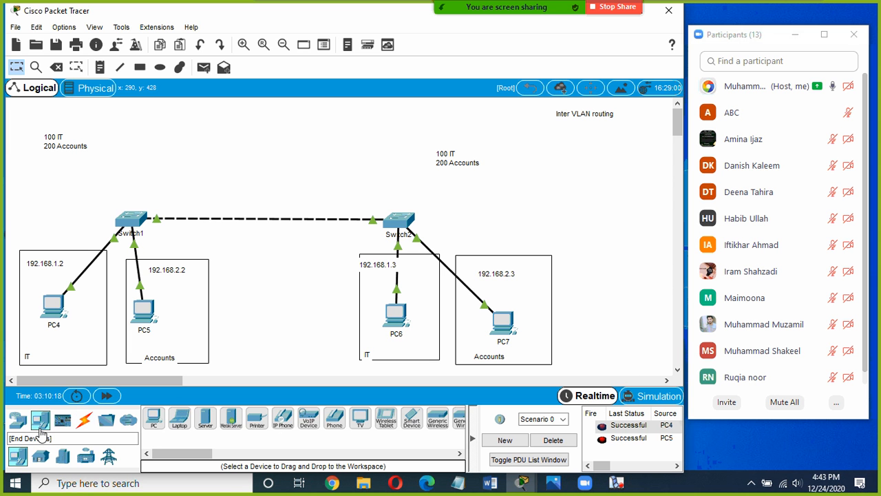
pyautogui.click(38, 457)
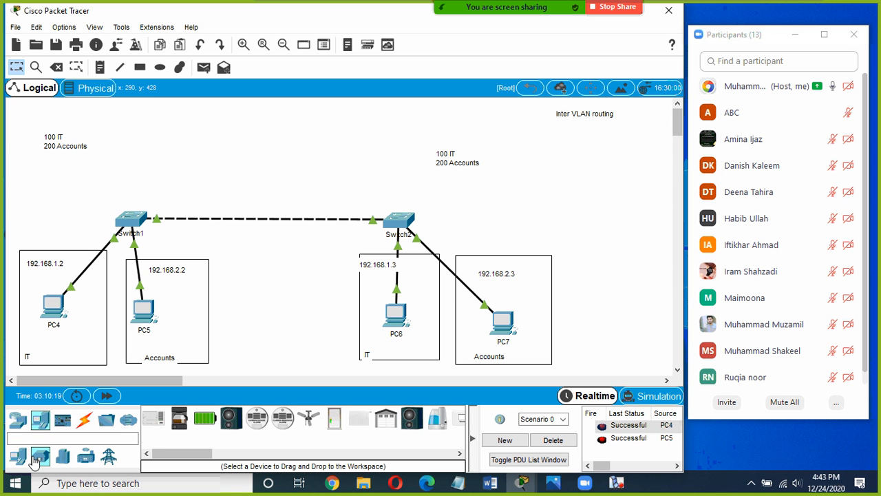
pyautogui.click(18, 420)
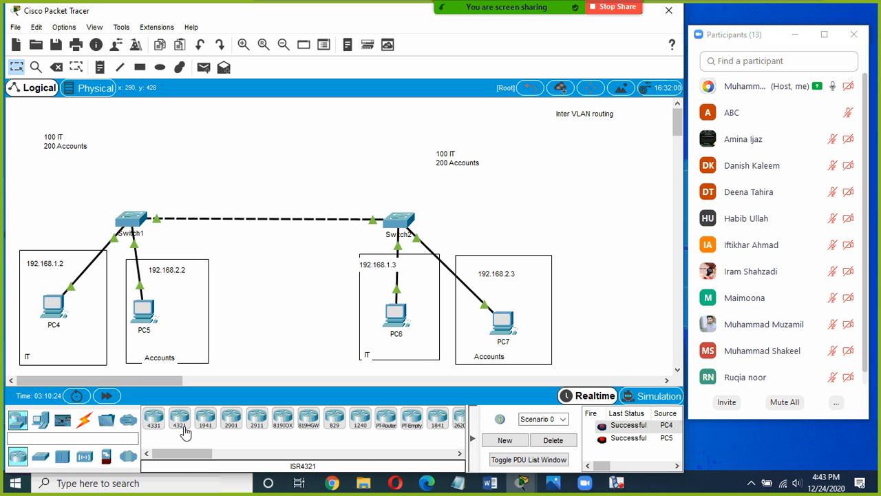
pyautogui.moveTo(252, 429); pyautogui.dragTo(269, 138)
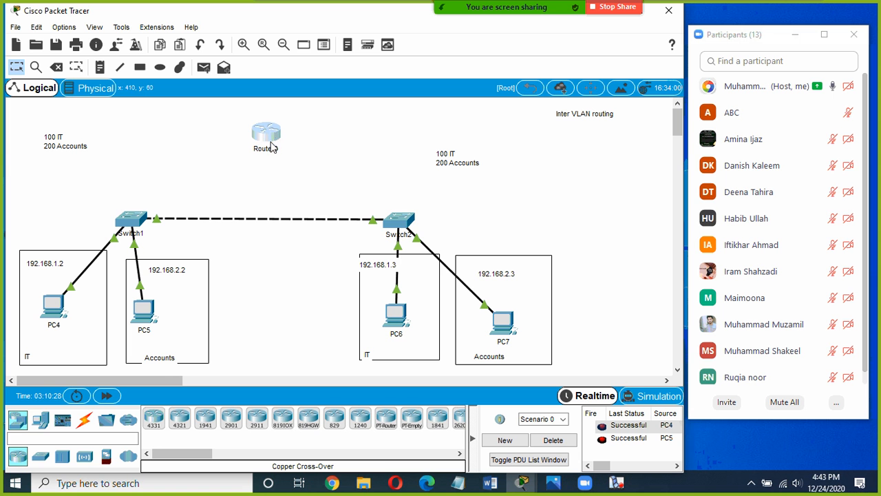
pyautogui.moveTo(275, 138)
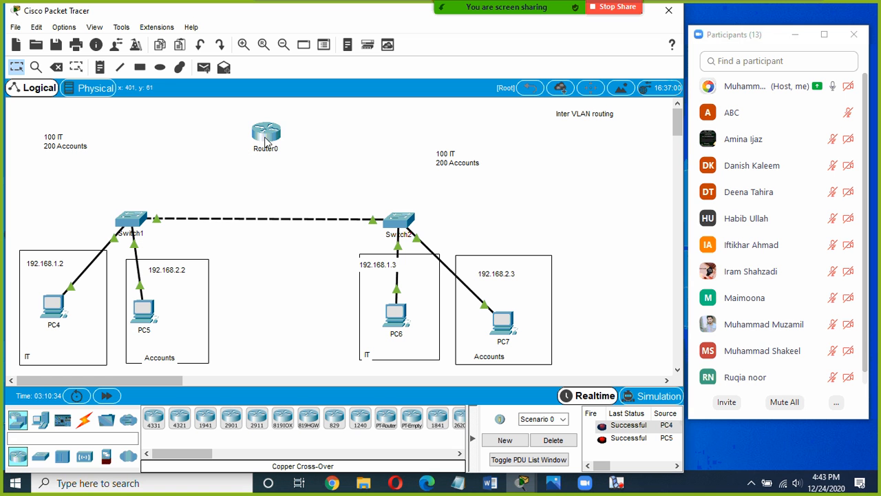
pyautogui.moveTo(265, 140); pyautogui.dragTo(262, 132)
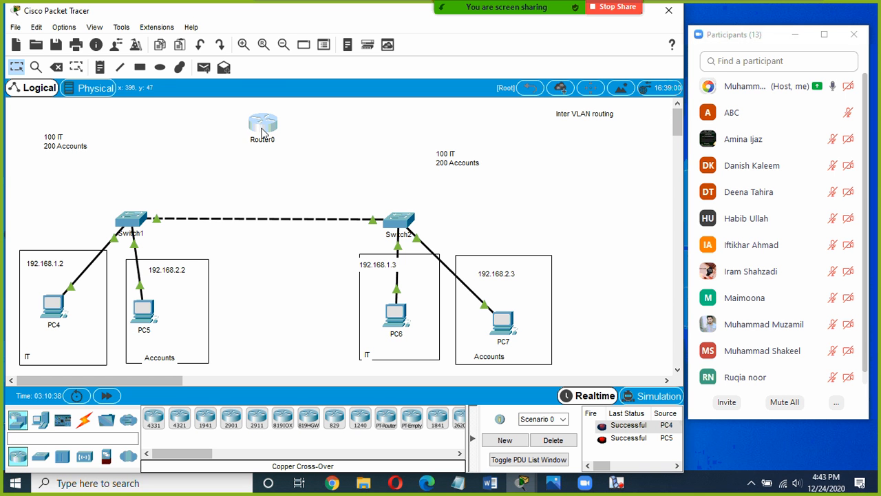
pyautogui.moveTo(262, 132); pyautogui.dragTo(265, 127)
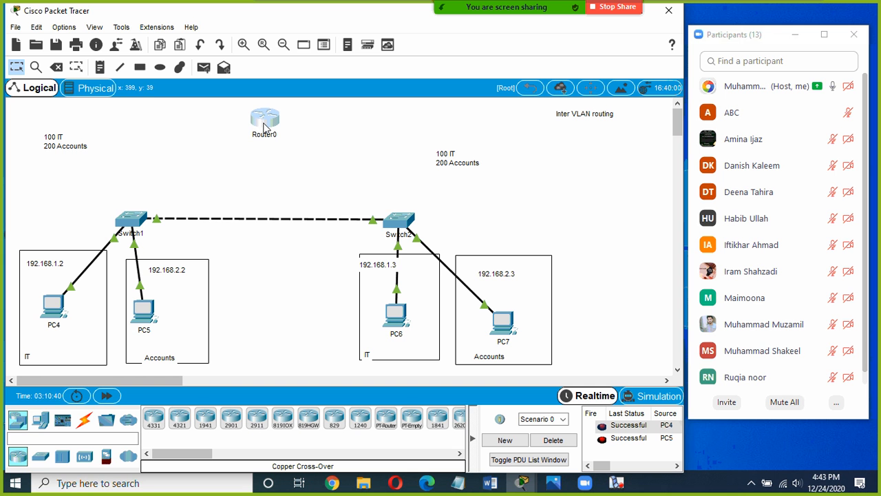
pyautogui.moveTo(395, 219); pyautogui.dragTo(402, 222)
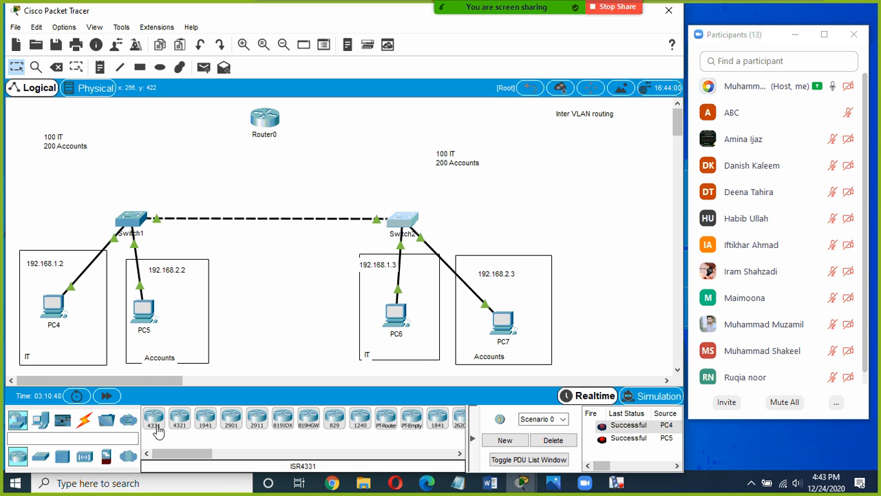
# Add a 2960 switch between Router0 and the Switch1–Switch2 link, and align the router above the new switch.
pyautogui.click(40, 456)
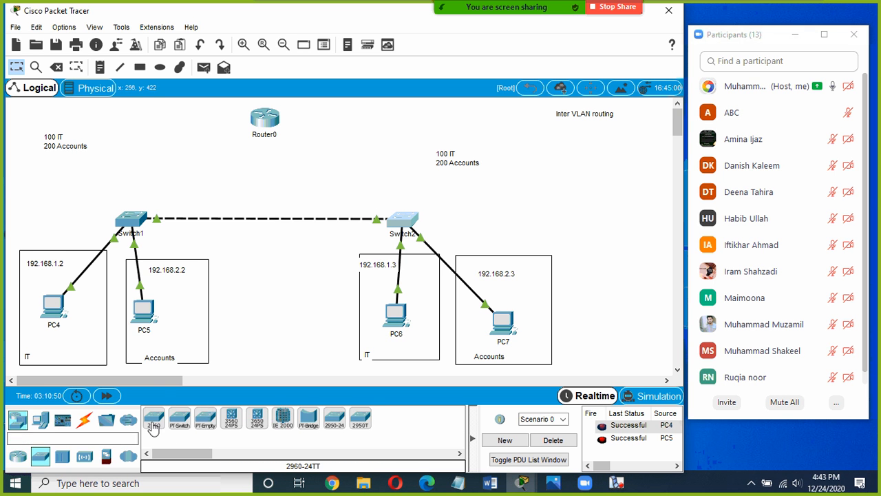
pyautogui.moveTo(154, 421); pyautogui.dragTo(267, 177)
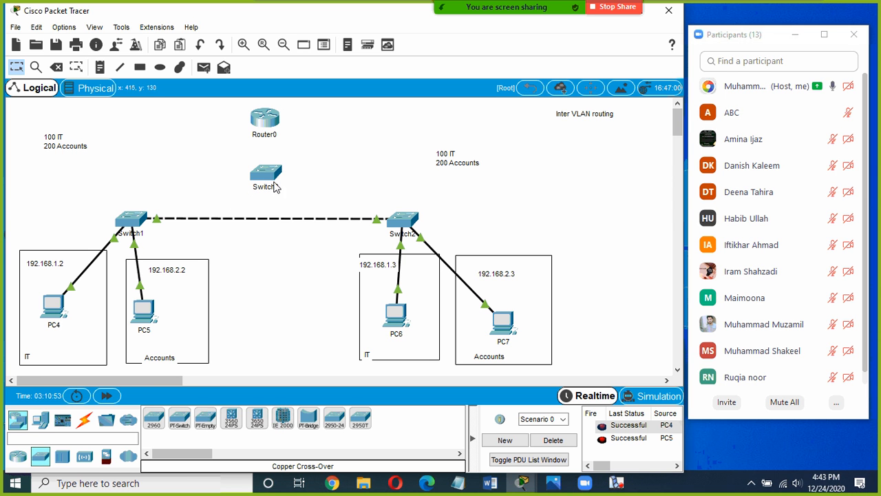
pyautogui.moveTo(268, 177); pyautogui.dragTo(266, 172)
pyautogui.moveTo(262, 128); pyautogui.dragTo(271, 129)
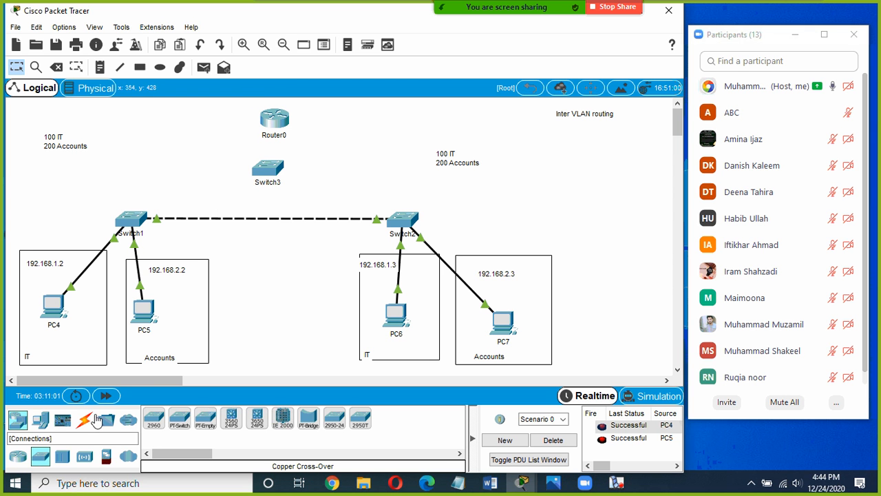
# Connect FastEthernet0/23 on Switch3 to FastEthernet0/23 on Switch1 with a copper cross-over cable.
pyautogui.click(85, 420)
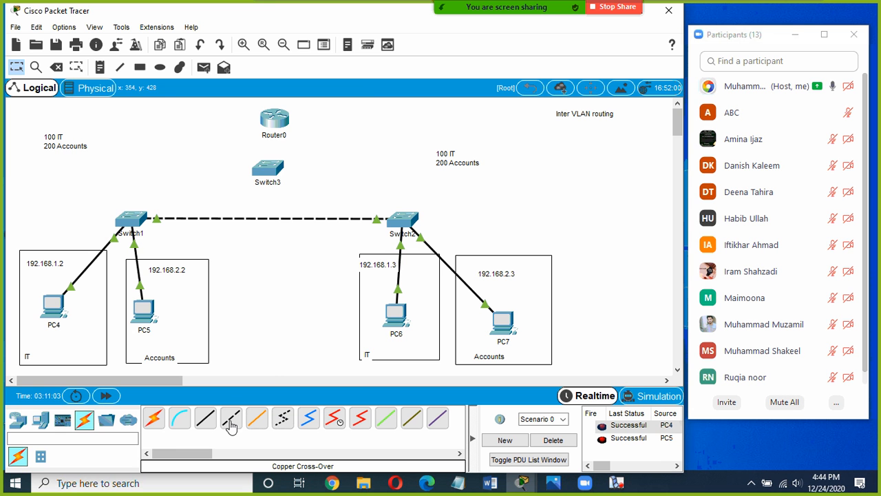
pyautogui.click(232, 425)
pyautogui.click(265, 173)
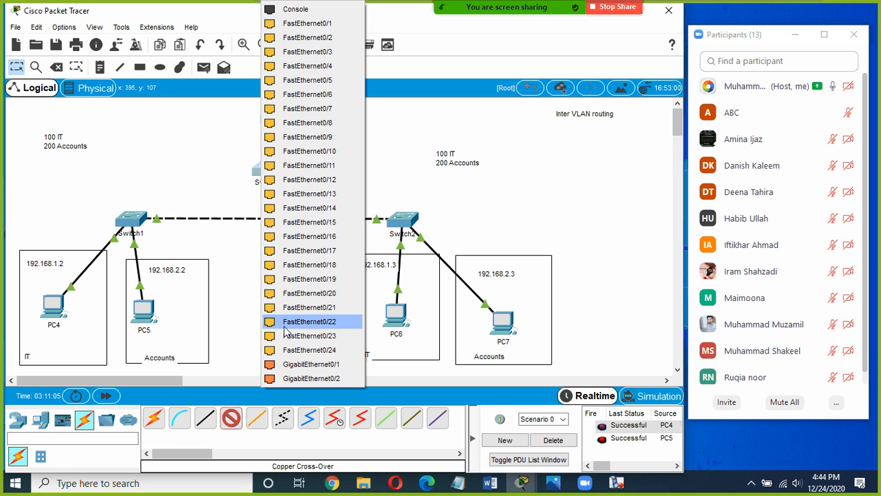
pyautogui.click(309, 335)
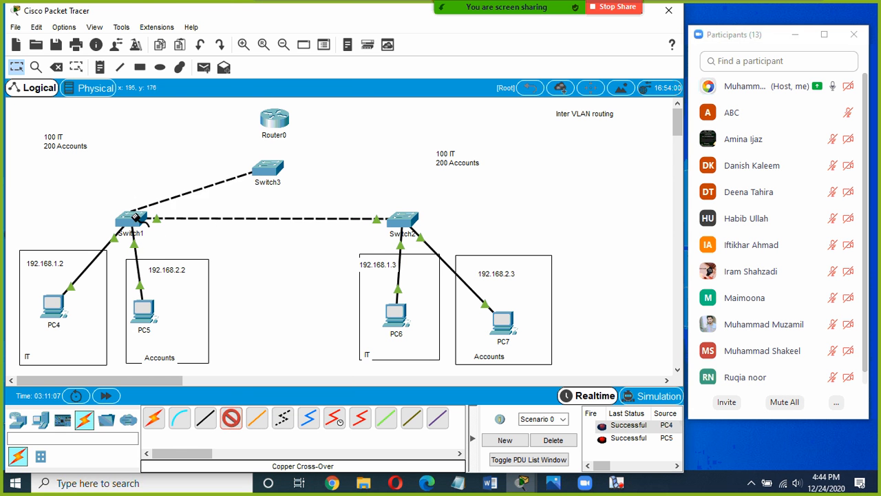
pyautogui.click(137, 217)
pyautogui.click(164, 312)
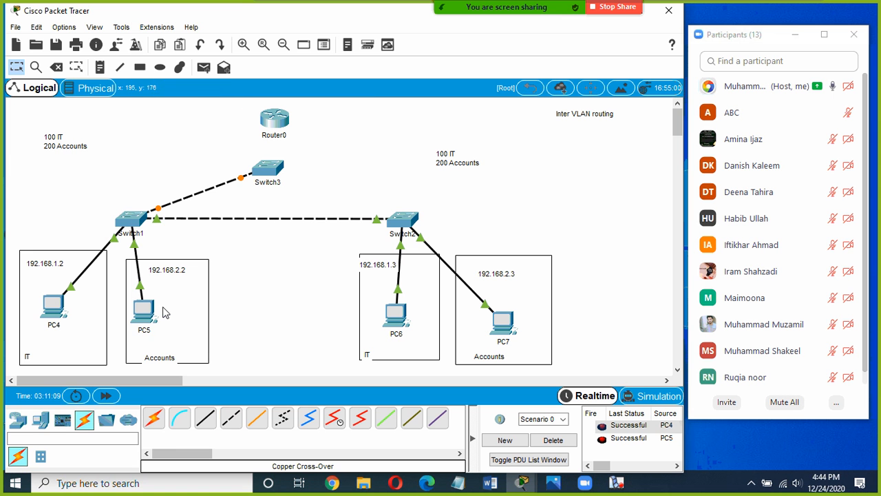
# Connect FastEthernet0/22 on Switch3 to FastEthernet0/22 on Switch2 with a copper straight-through cable.
pyautogui.click(205, 417)
pyautogui.click(269, 169)
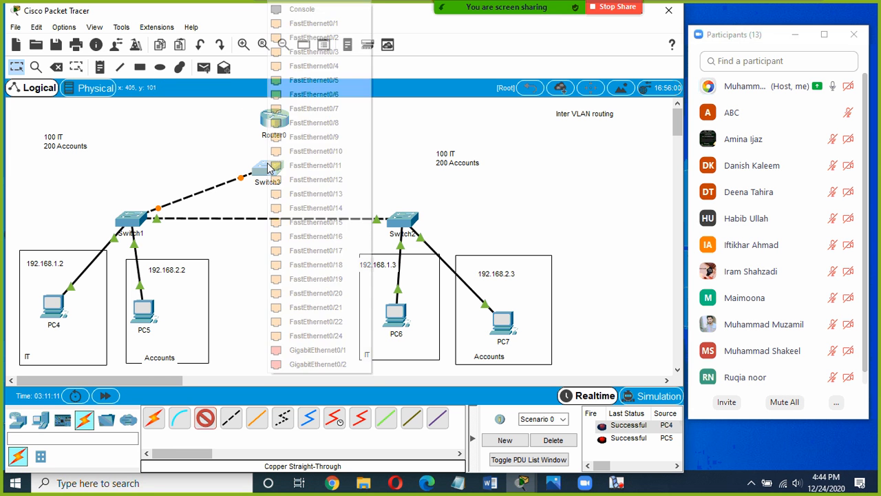
pyautogui.click(336, 324)
pyautogui.click(401, 220)
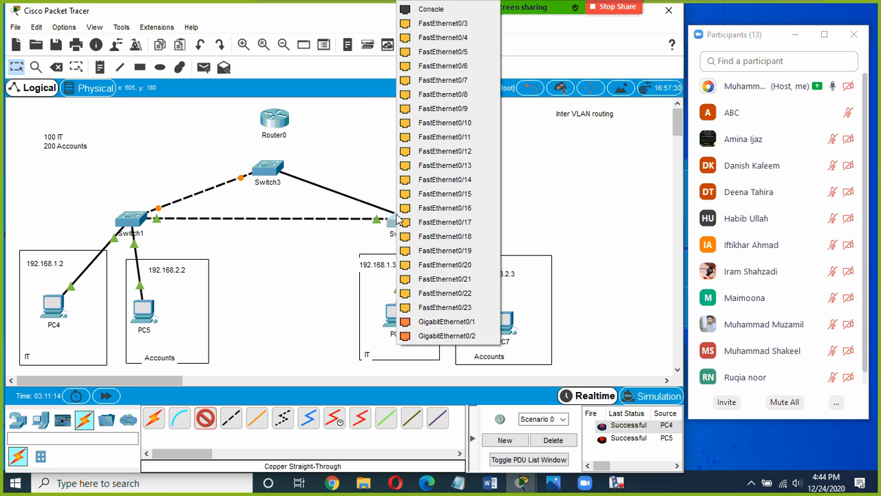
pyautogui.click(437, 294)
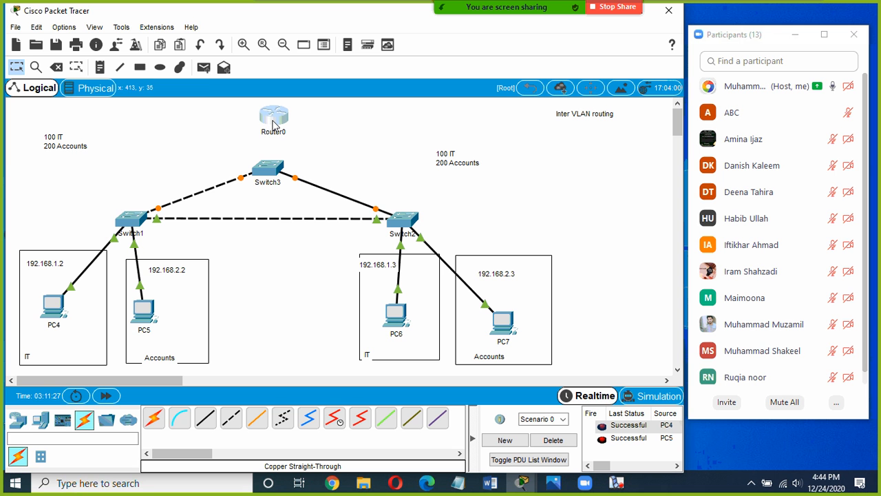
# Send a simple PDU from PC5 to PC6, and delete all PDUs in Scenario 0.
pyautogui.click(203, 67)
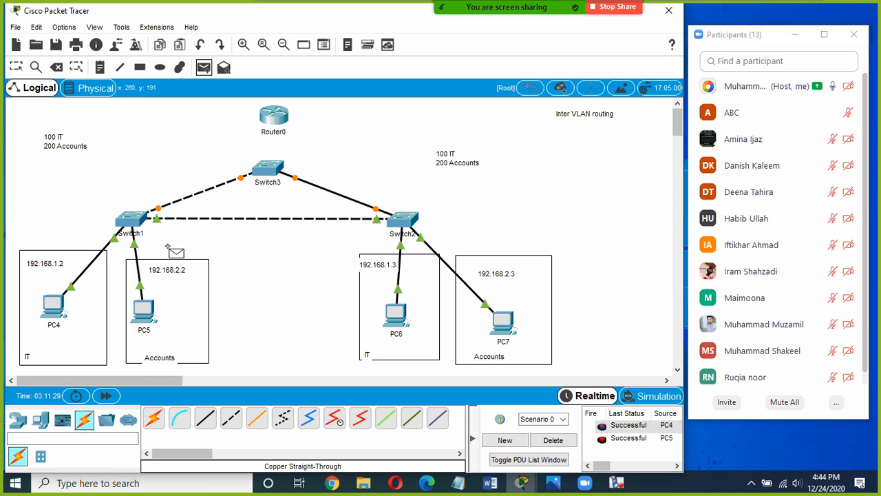
pyautogui.click(145, 310)
pyautogui.click(377, 320)
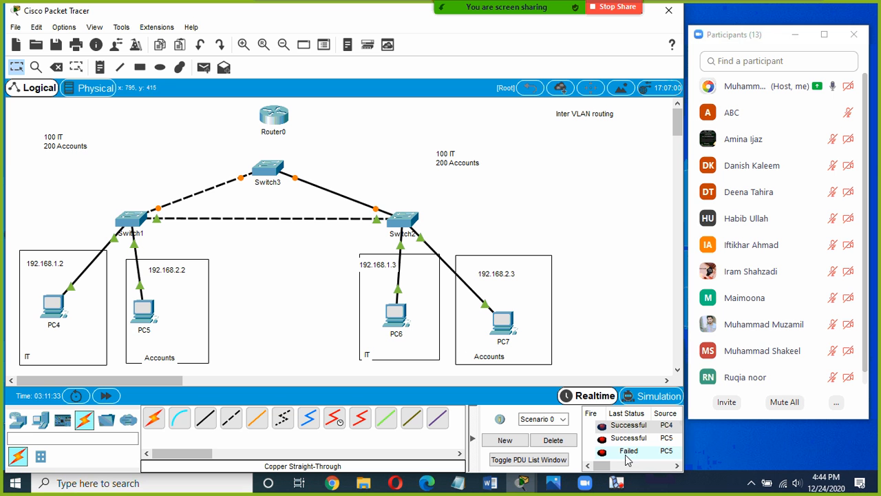
pyautogui.click(554, 440)
# Test inter-VLAN traffic with simple PDUs from PC5 to PC6 and from PC7 to PC4, and clear the PDU list.
pyautogui.click(207, 72)
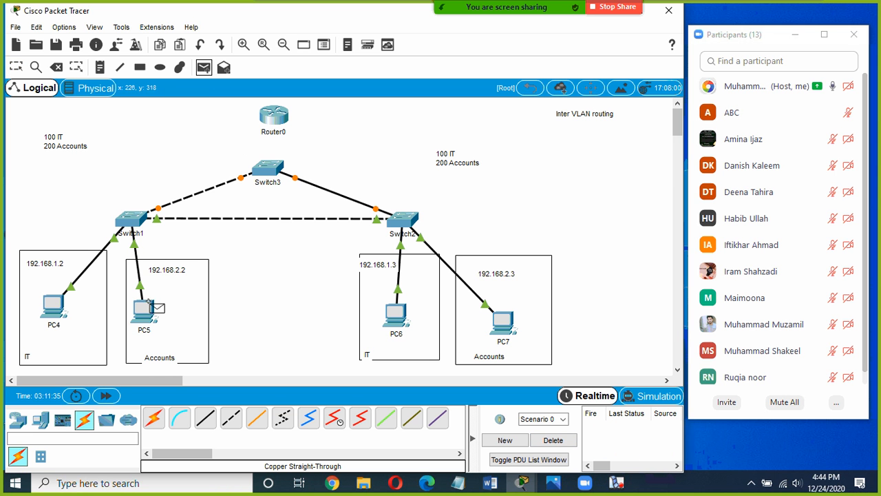
pyautogui.click(146, 311)
pyautogui.click(397, 320)
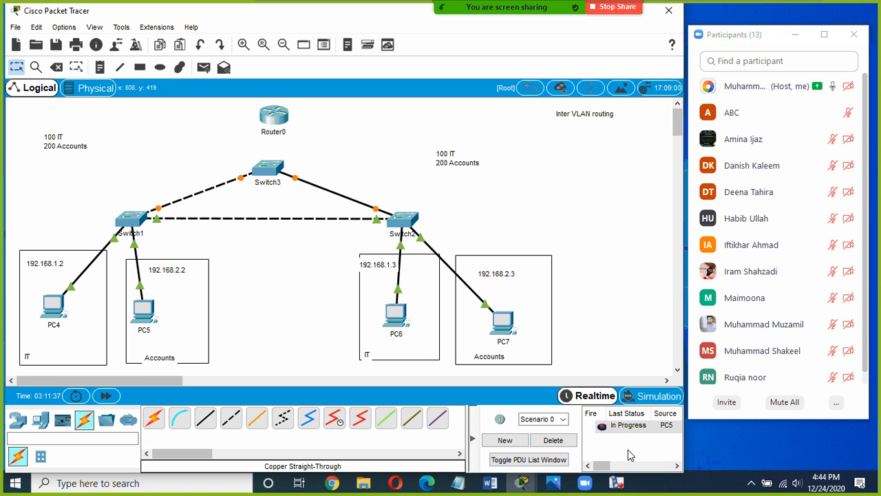
pyautogui.click(204, 67)
pyautogui.click(502, 320)
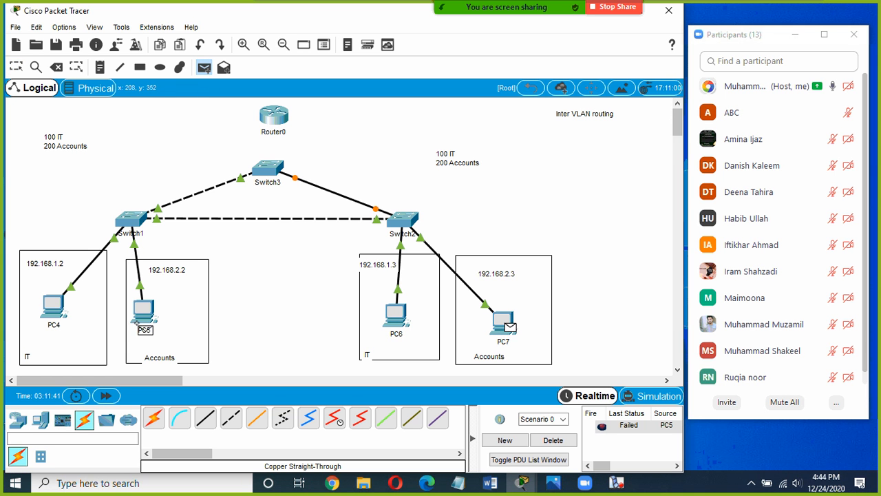
pyautogui.click(53, 311)
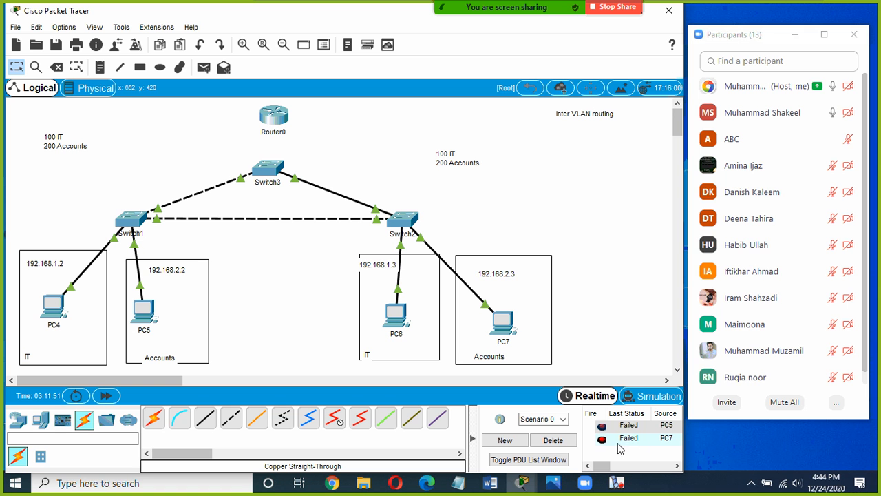
pyautogui.click(556, 442)
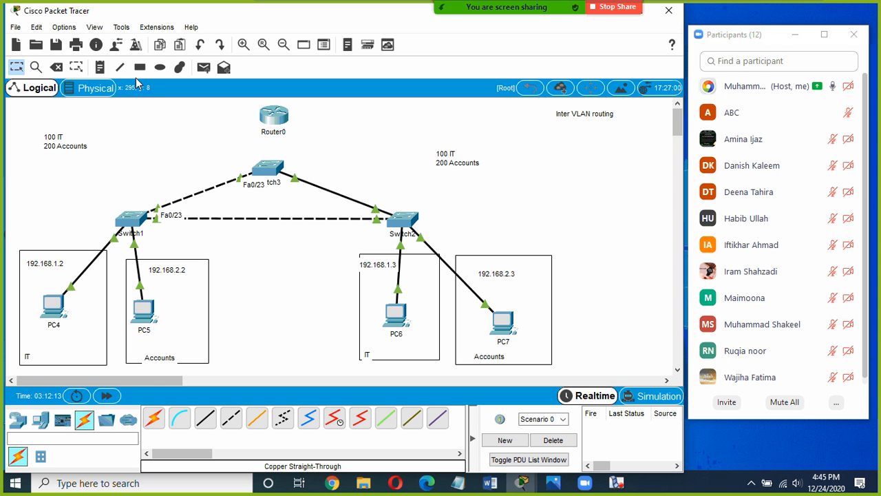
# Replace the straight-through link between Switch3 and Switch2 with a copper cross-over cable joining their FastEthernet0/22 ports.
pyautogui.click(56, 67)
pyautogui.click(346, 197)
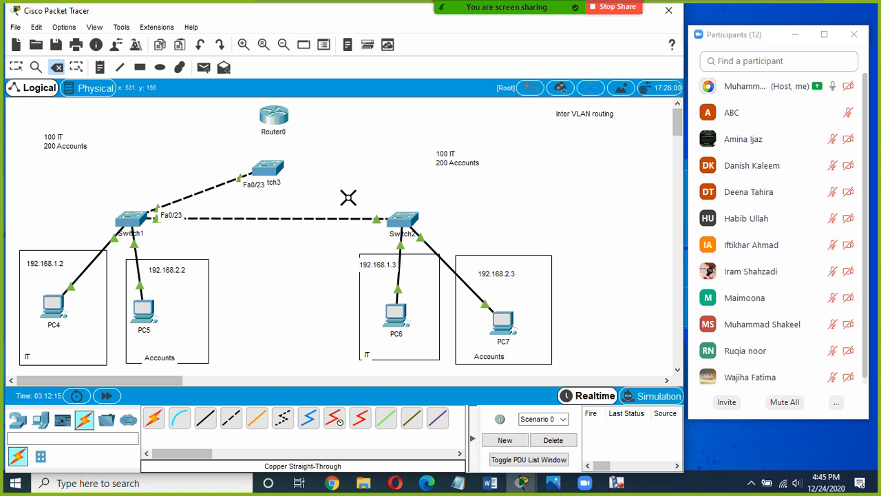
pyautogui.click(16, 67)
pyautogui.click(232, 418)
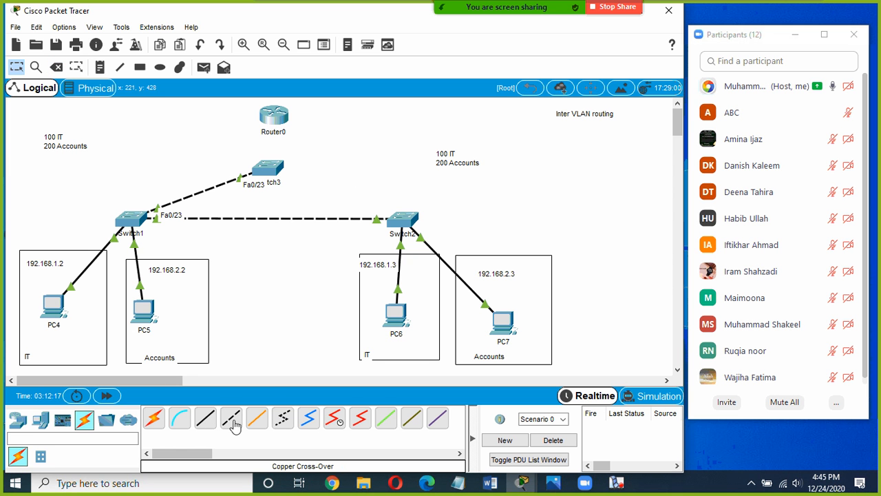
pyautogui.click(268, 168)
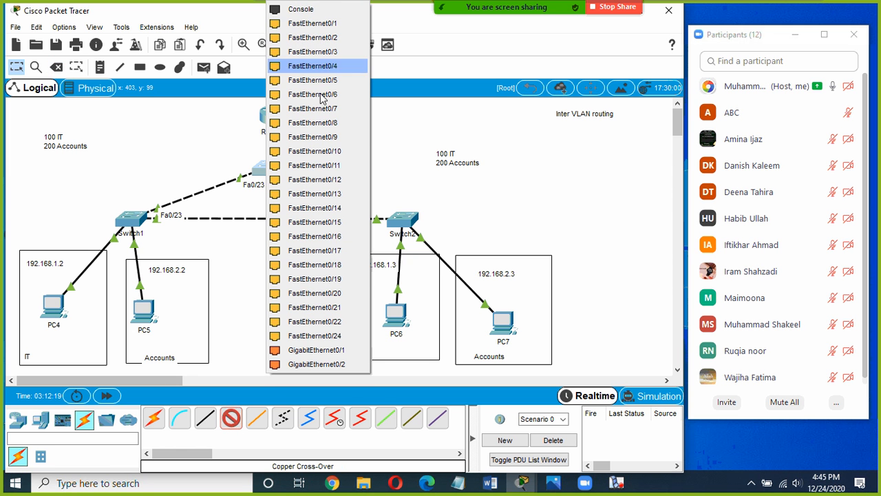
pyautogui.click(317, 320)
pyautogui.click(406, 218)
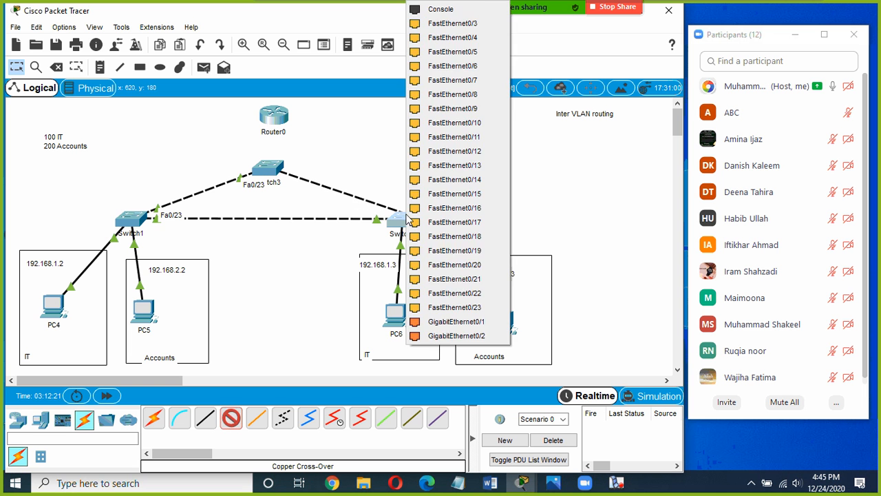
pyautogui.click(444, 292)
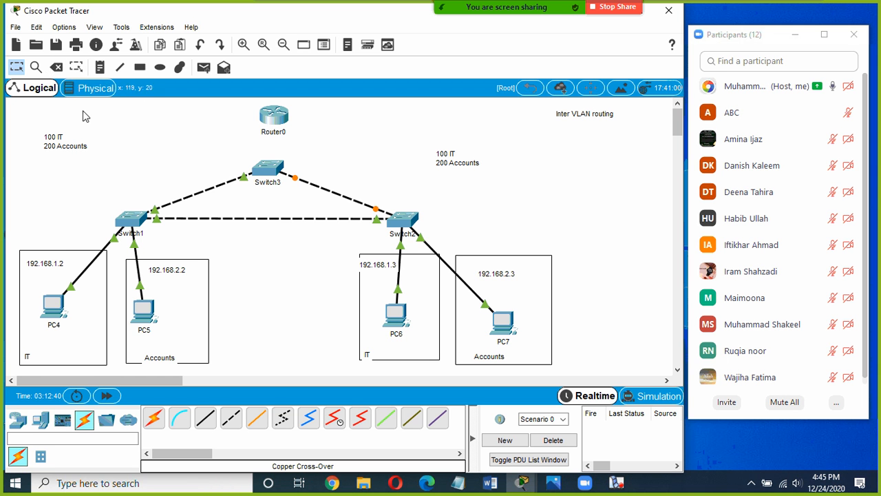
# Delete the direct cross-over link between Switch1 and Switch2.
pyautogui.click(57, 67)
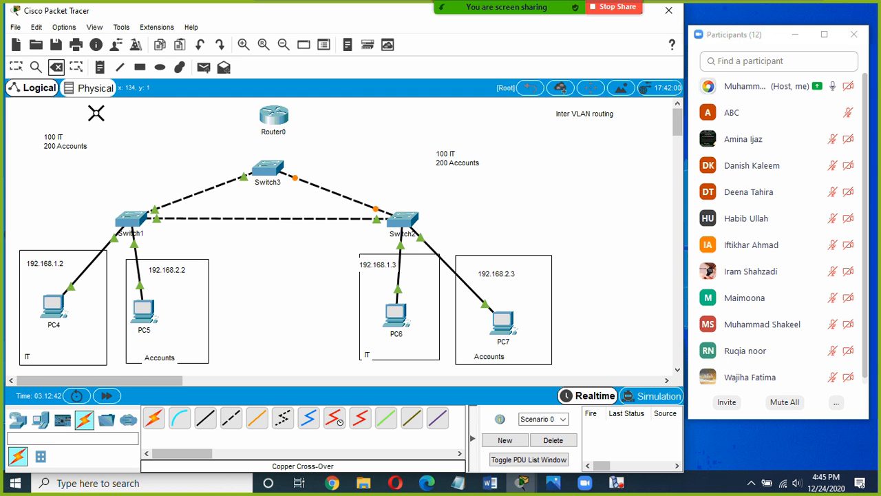
pyautogui.click(231, 219)
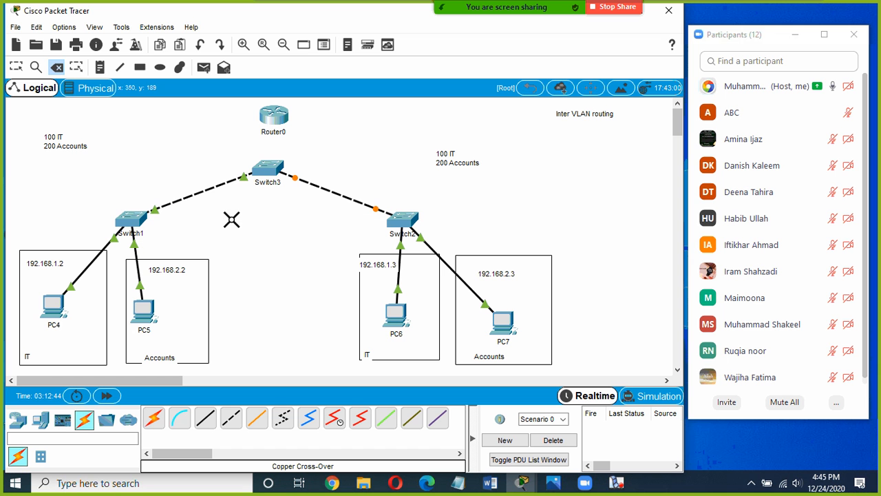
# Open Switch3's command line, enter privileged mode with en, and enter global configuration mode with config terminal.
pyautogui.click(16, 67)
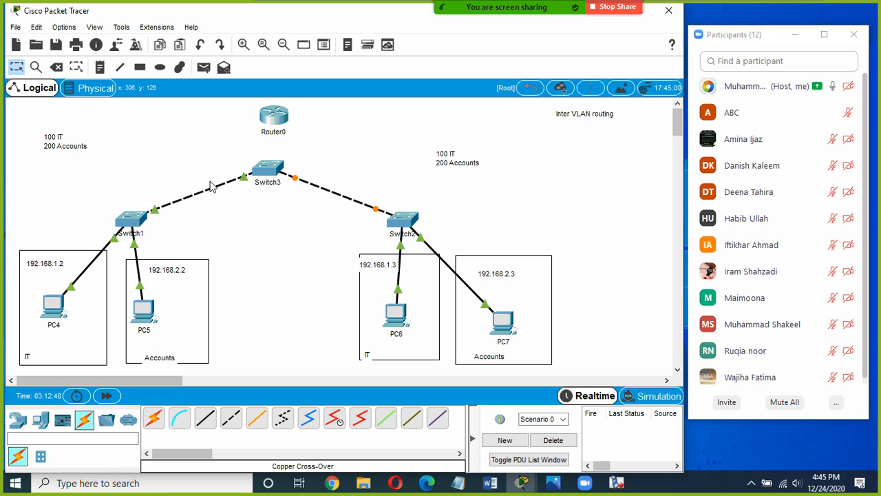
pyautogui.click(260, 172)
pyautogui.moveTo(337, 67); pyautogui.dragTo(472, 54)
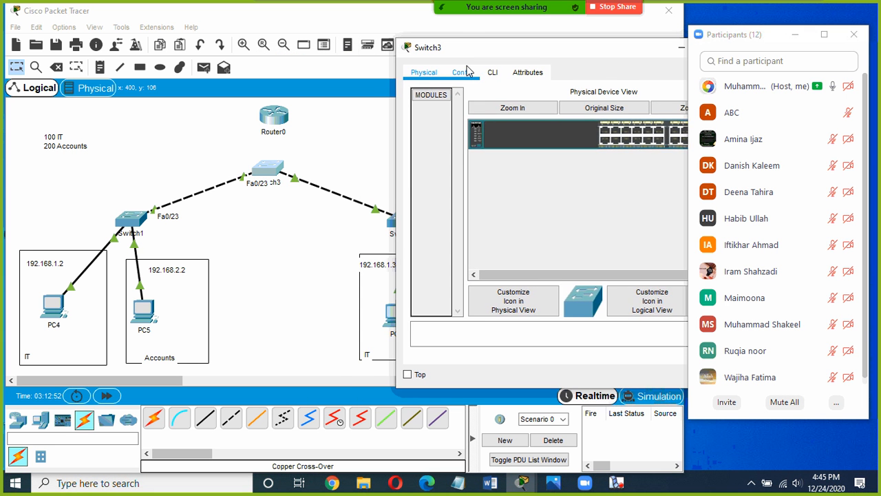
pyautogui.click(492, 72)
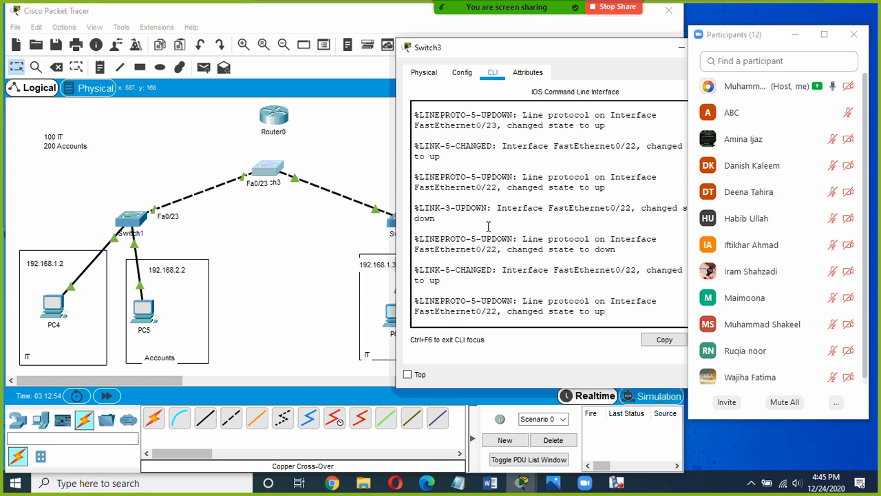
pyautogui.press('Return')
pyautogui.press('Return')
pyautogui.write('en')
pyautogui.press('Return')
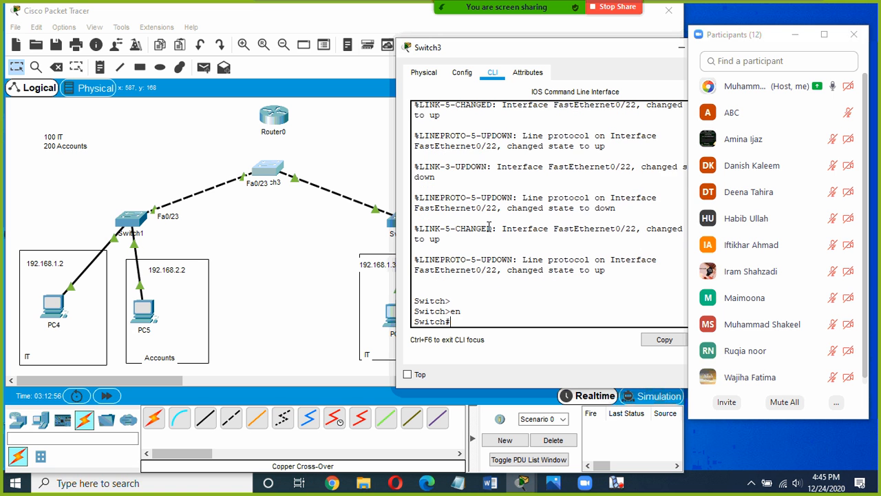
pyautogui.write('config t')
pyautogui.press('Tab')
pyautogui.press('Return')
# Enter interface configuration for FastEthernet 0/23 on Switch3.
pyautogui.write('in')
pyautogui.press('Tab')
pyautogui.write('fas')
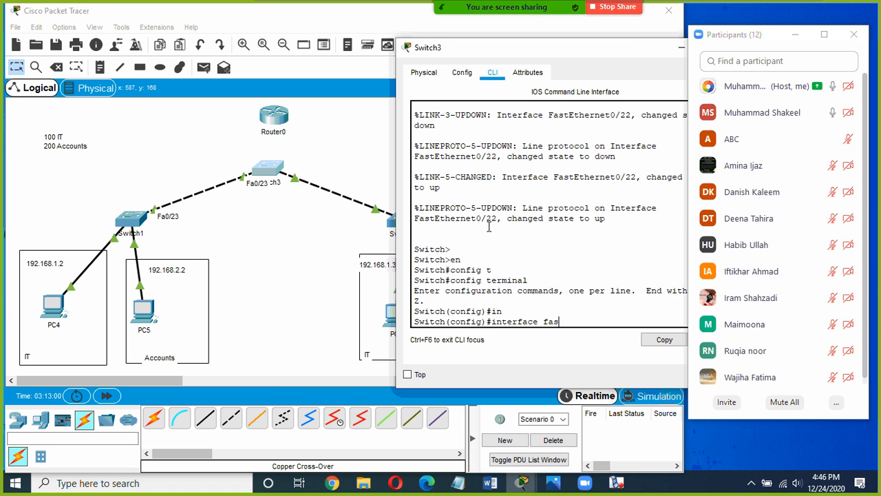
pyautogui.press('Tab')
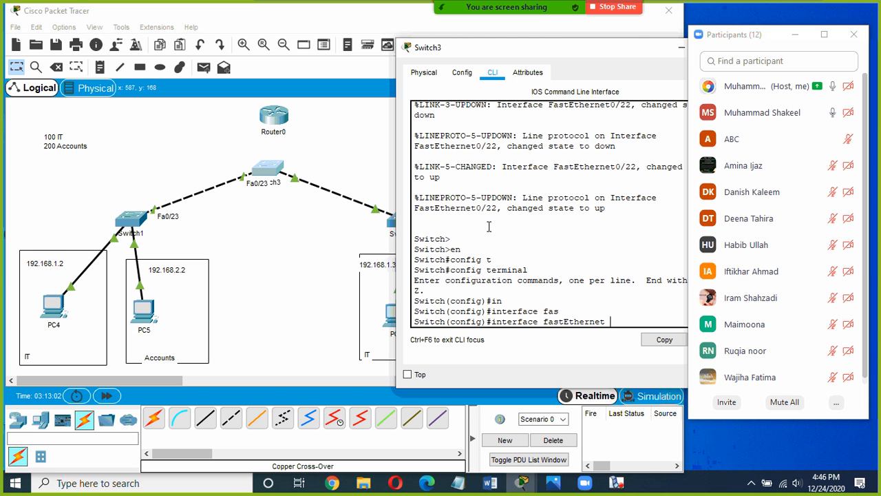
pyautogui.write('0/23')
pyautogui.press('Return')
# Set Switch3's FastEthernet 0/23 port to trunk with the switchport mode trunk command.
pyautogui.write('sw')
pyautogui.press('Tab')
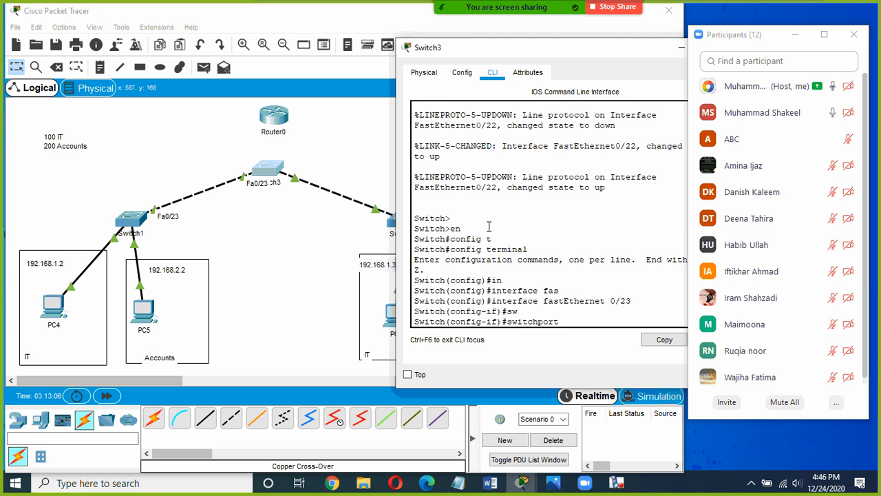
pyautogui.write('m')
pyautogui.press('Tab')
pyautogui.write('tr')
pyautogui.press('Tab')
pyautogui.press('Return')
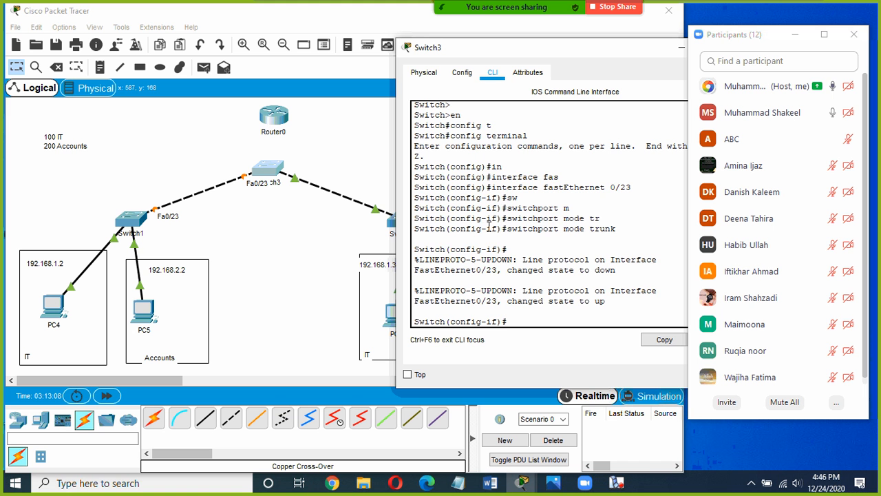
# Open Switch1's command line, admit the waiting participant to the meeting, and exit Switch1's interface configuration to global configuration mode.
pyautogui.click(127, 228)
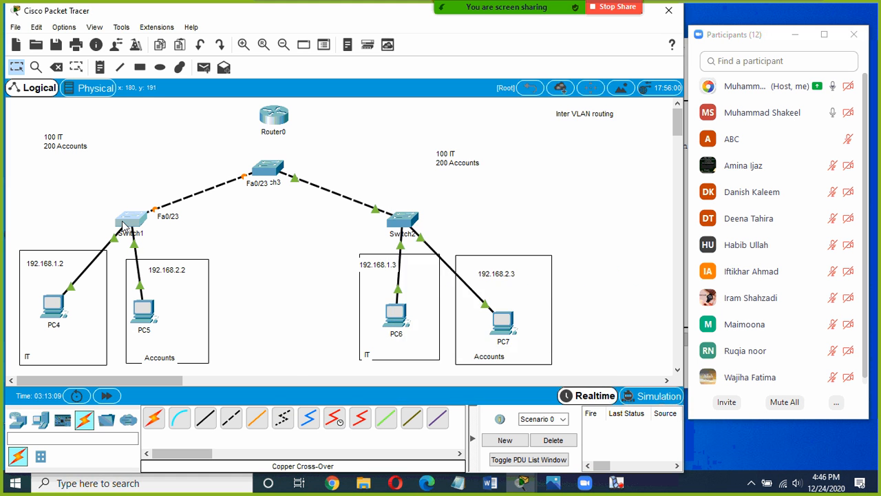
pyautogui.press('Return')
pyautogui.press('Return')
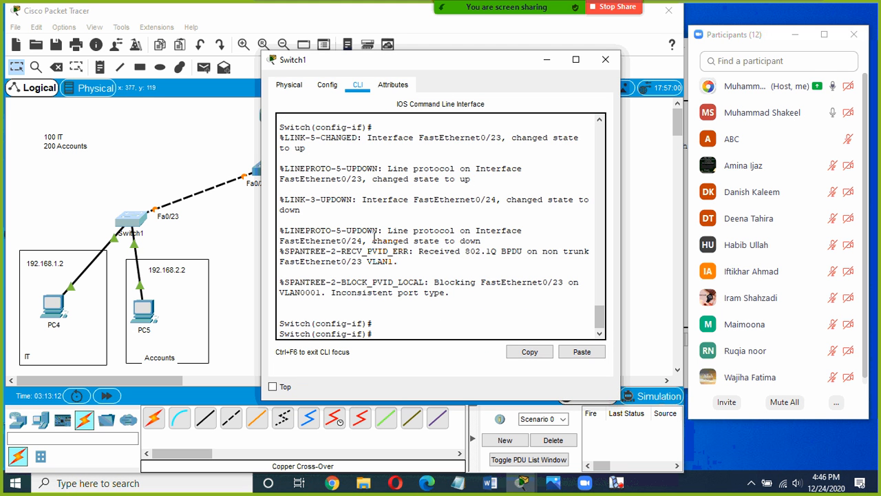
pyautogui.write('ext')
pyautogui.press('Return')
pyautogui.press('Return')
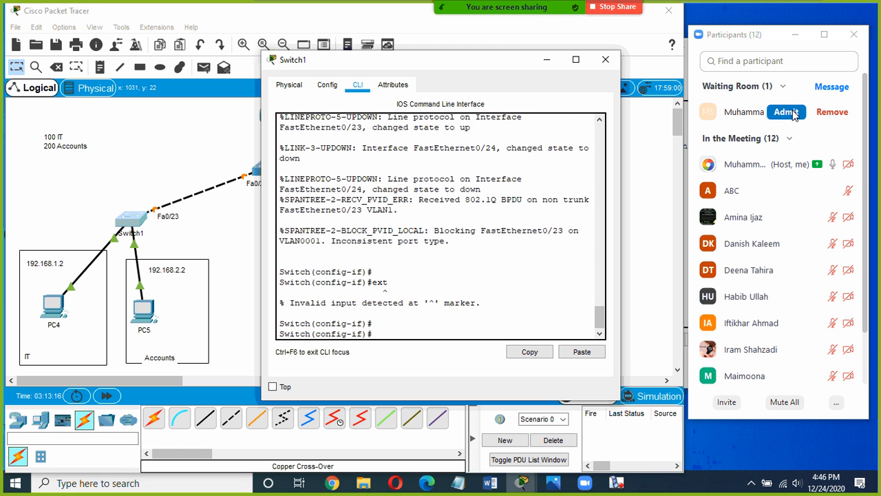
pyautogui.click(797, 112)
pyautogui.click(432, 323)
pyautogui.write('exi')
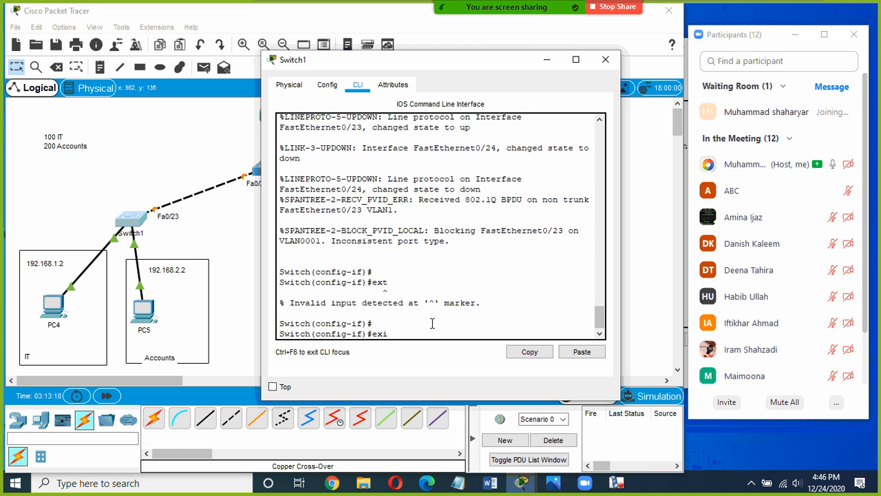
pyautogui.write('t')
pyautogui.press('Return')
pyautogui.press('Return')
# Enter interface configuration for FastEthernet 0/23 on Switch1.
pyautogui.write('in')
pyautogui.press('Tab')
pyautogui.write('fas')
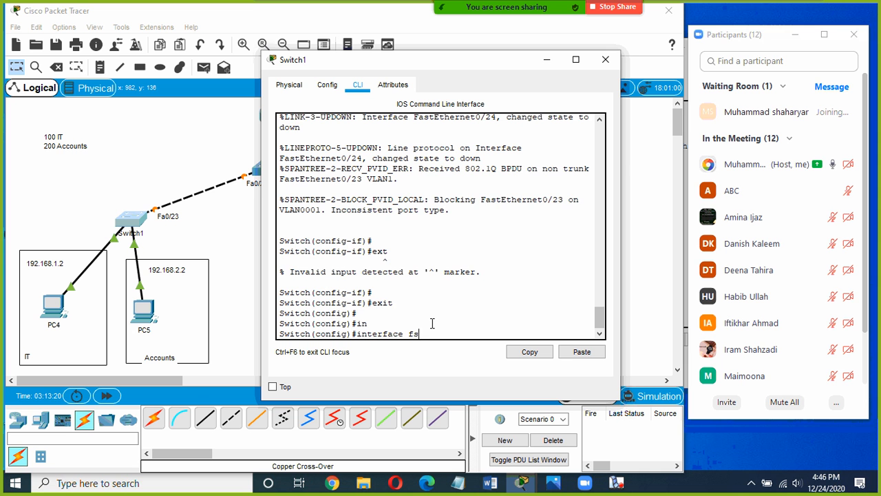
pyautogui.press('BackSpace')
pyautogui.write('as')
pyautogui.press('Tab')
pyautogui.write('0')
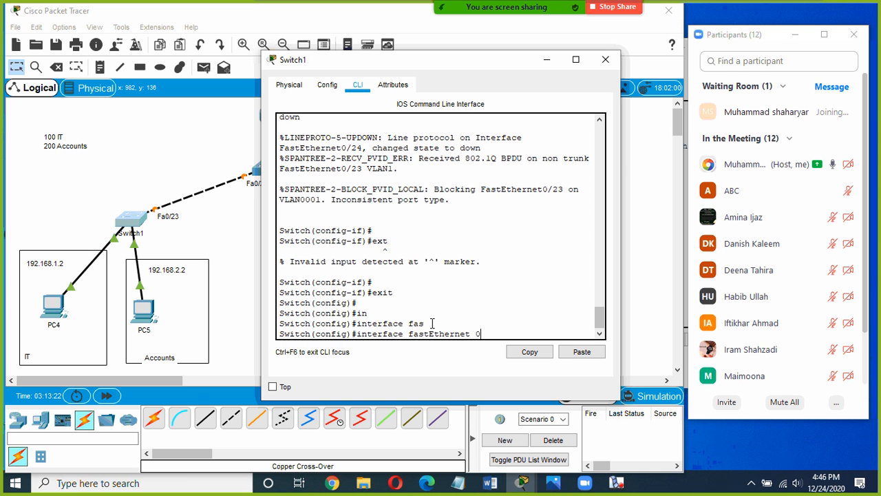
pyautogui.write('/23')
pyautogui.press('Return')
# Set Switch1's FastEthernet 0/23 port to trunk with switchport mode trunk, and close Switch1's window.
pyautogui.write('sw')
pyautogui.press('Tab')
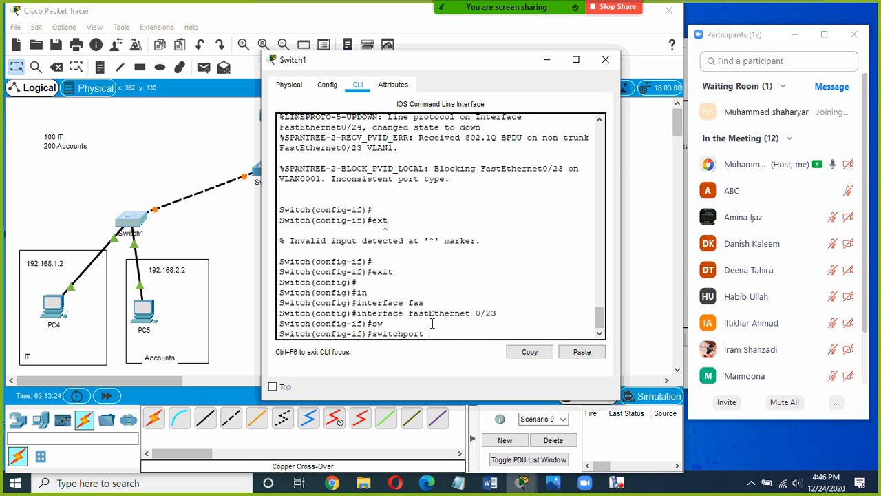
pyautogui.write('ac')
pyautogui.press('Tab')
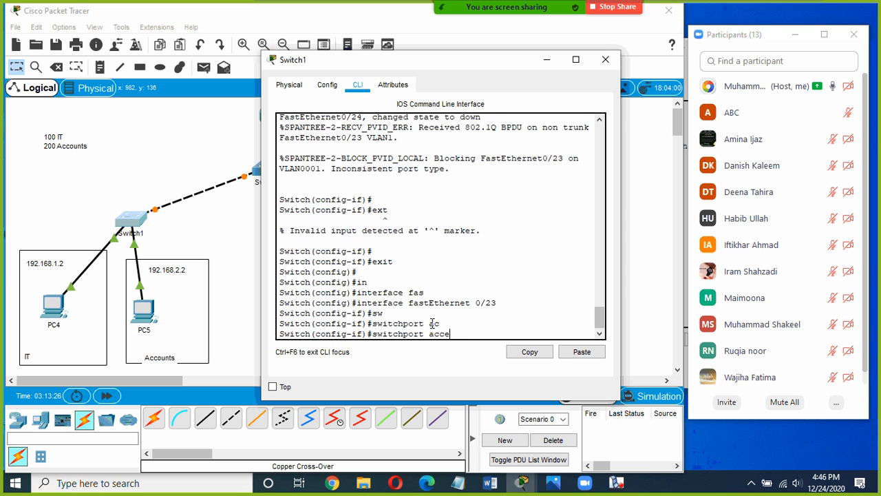
pyautogui.write('m')
pyautogui.press('Tab')
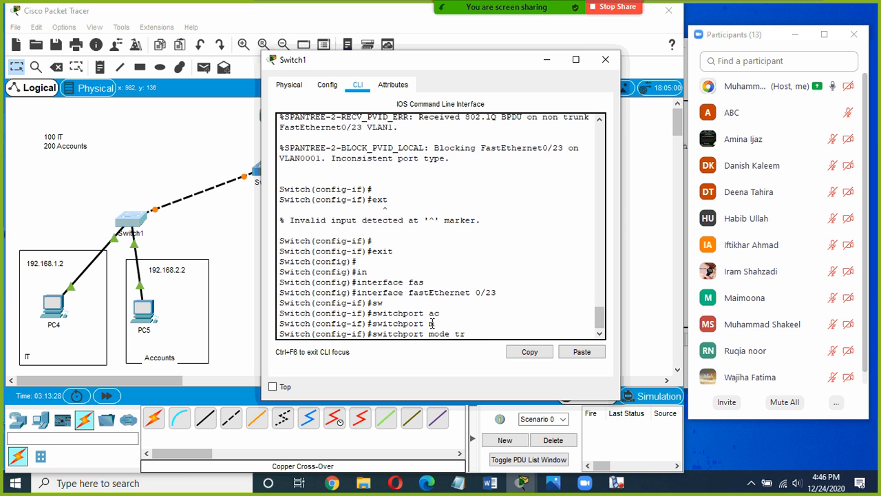
pyautogui.write('tr')
pyautogui.press('Tab')
pyautogui.press('Return')
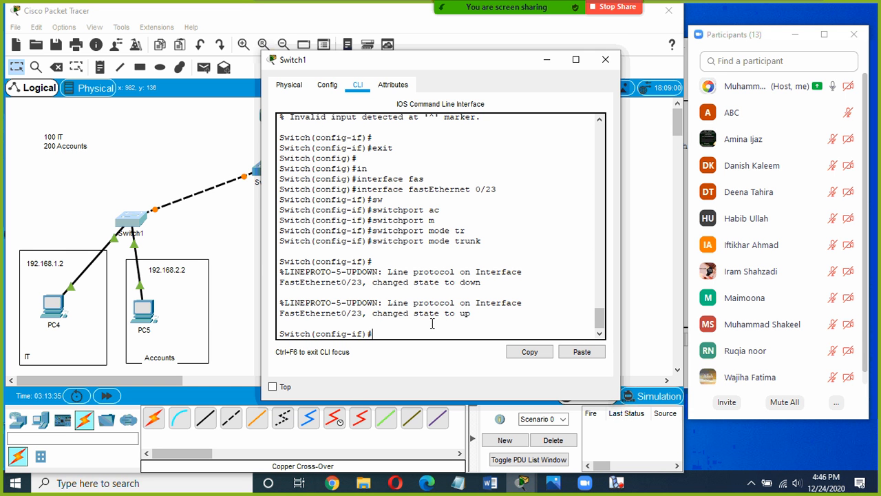
pyautogui.click(606, 61)
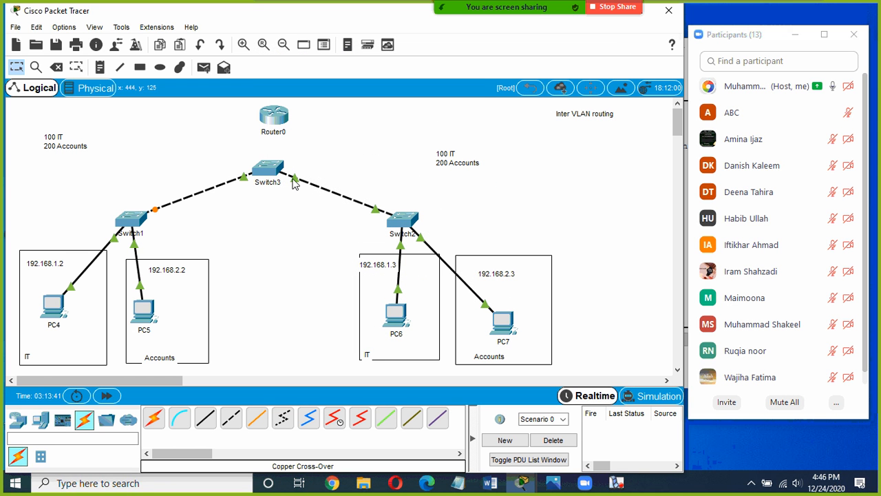
# Reopen Switch3's command line, exit the current interface, and enter interface configuration for FastEthernet 0/22.
pyautogui.moveTo(302, 180)
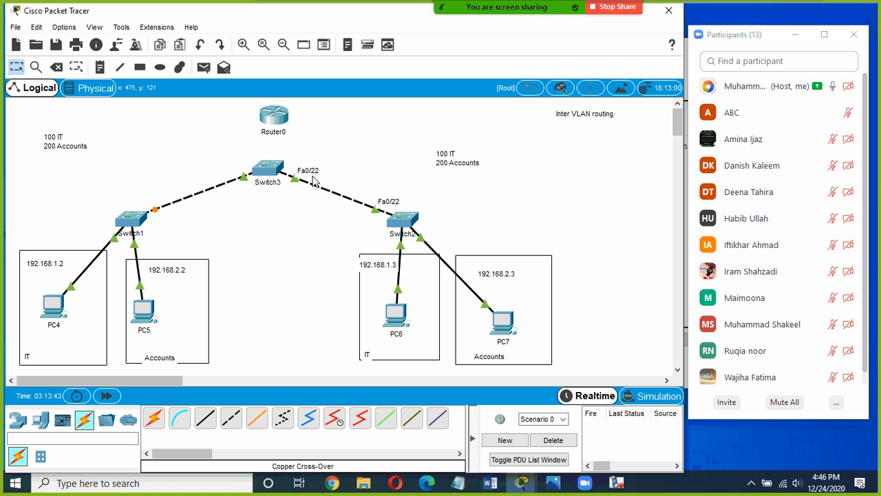
pyautogui.click(269, 170)
pyautogui.moveTo(472, 21); pyautogui.dragTo(525, 57)
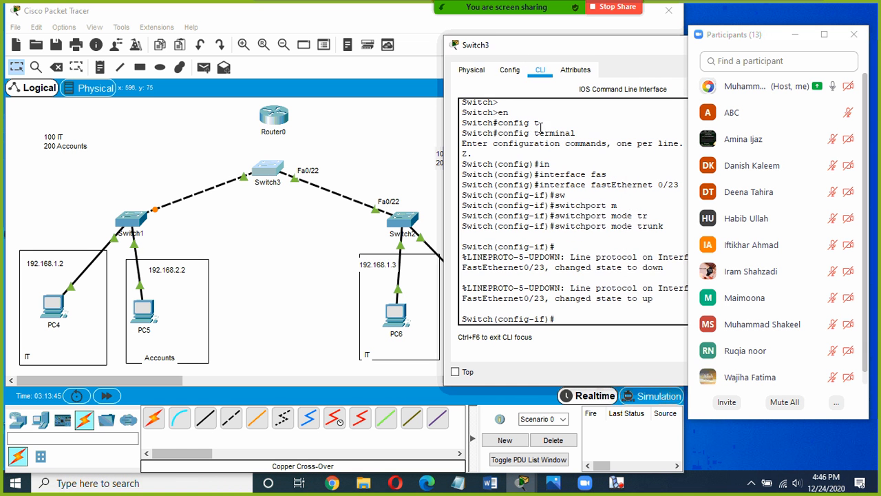
pyautogui.press('Return')
pyautogui.press('Return')
pyautogui.write('exit')
pyautogui.press('Return')
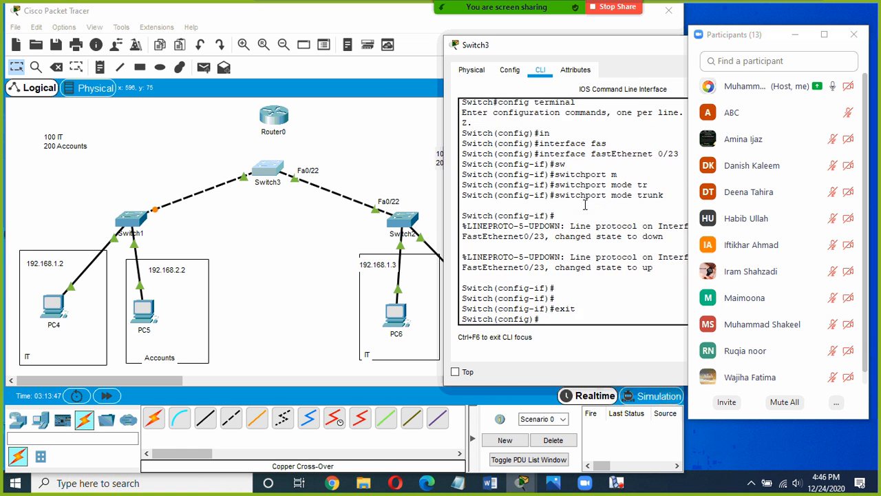
pyautogui.press('Return')
pyautogui.write('in')
pyautogui.press('Tab')
pyautogui.write('fas')
pyautogui.press('Tab')
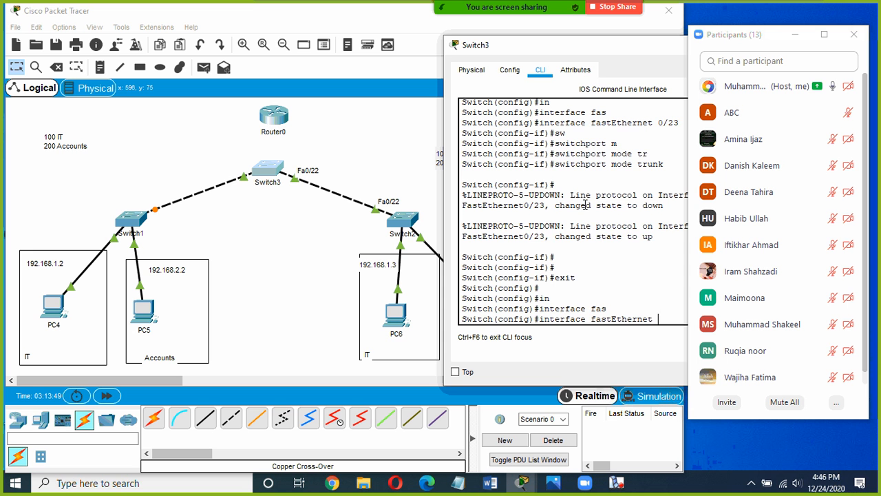
pyautogui.write('0/22')
pyautogui.press('Return')
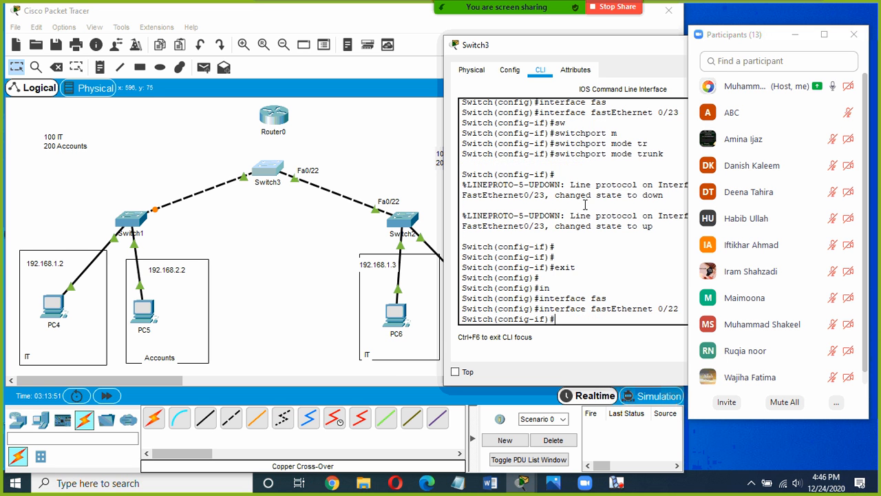
# Set Switch3's FastEthernet 0/22 port to trunk with switchport mode trunk, and exit to global configuration mode.
pyautogui.write('sw')
pyautogui.press('Tab')
pyautogui.write('m')
pyautogui.press('Tab')
pyautogui.write('tr')
pyautogui.press('Tab')
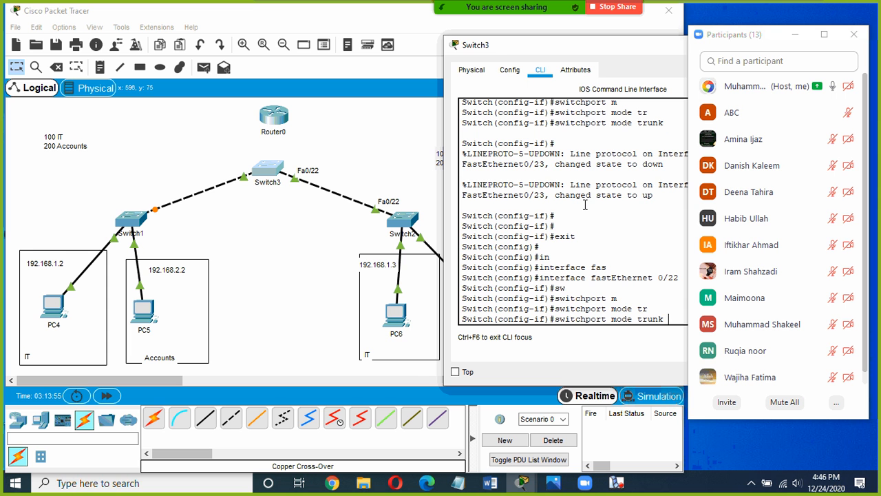
pyautogui.moveTo(714, 35); pyautogui.dragTo(728, 34)
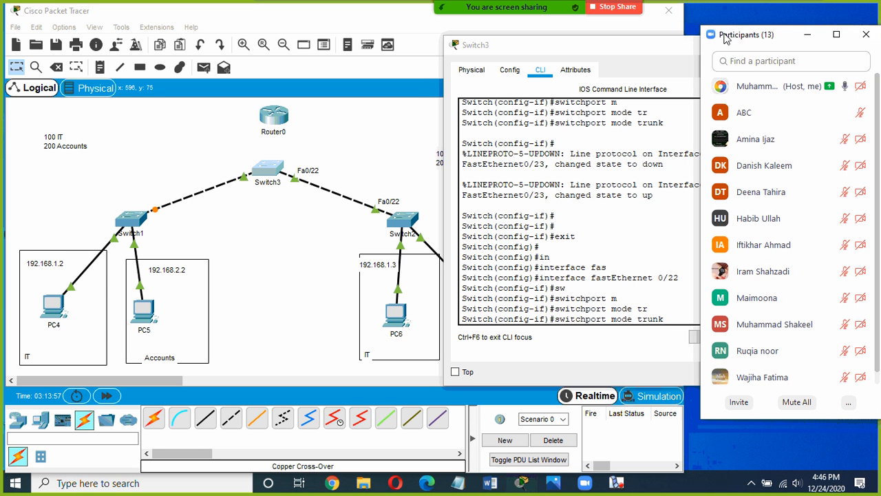
pyautogui.click(672, 314)
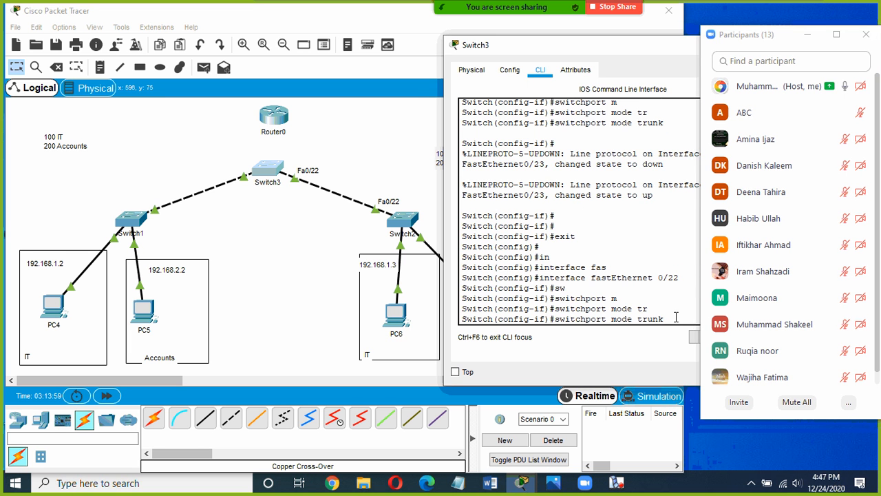
pyautogui.press('Return')
pyautogui.press('Return')
pyautogui.press('Return')
pyautogui.write('exit')
pyautogui.press('Return')
pyautogui.press('Return')
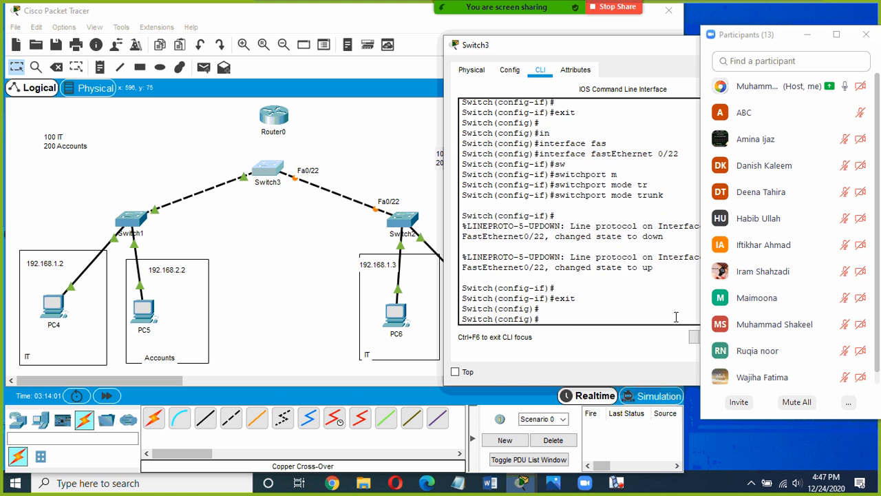
# Open Switch2's command line and move its window clear of the switches in the topology.
pyautogui.click(399, 228)
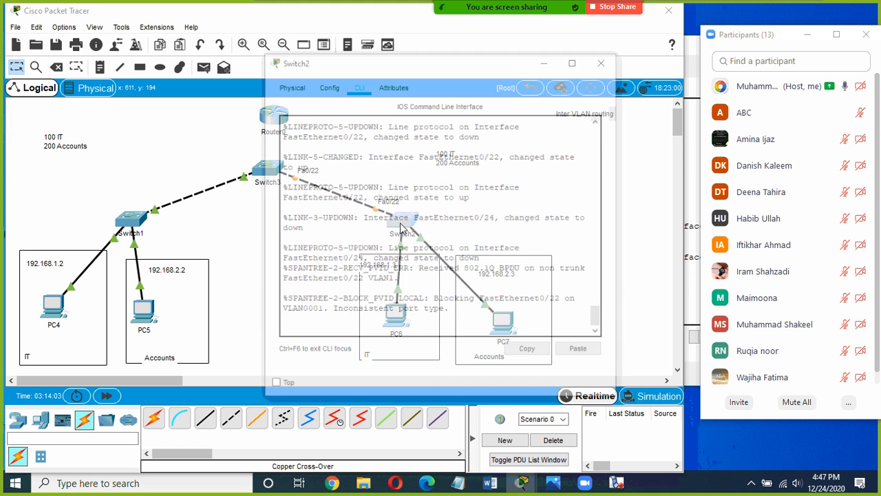
pyautogui.moveTo(375, 69); pyautogui.dragTo(654, 58)
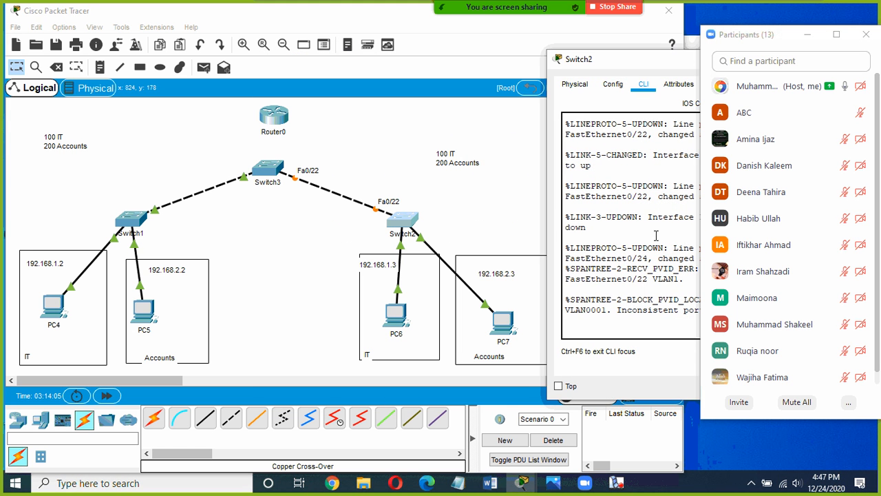
# Return Switch2's command line to global configuration mode and move its window clear of the participants list.
pyautogui.press('Return')
pyautogui.press('Return')
pyautogui.press('Return')
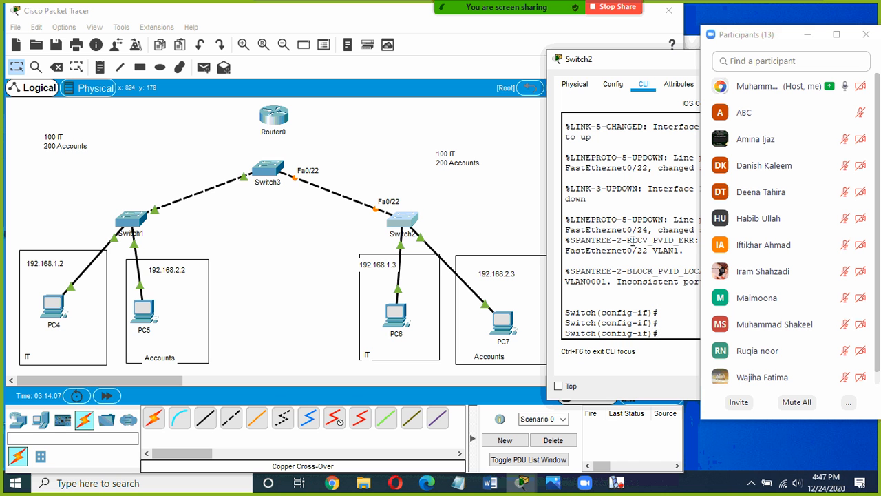
pyautogui.write('exit')
pyautogui.press('Return')
pyautogui.press('Return')
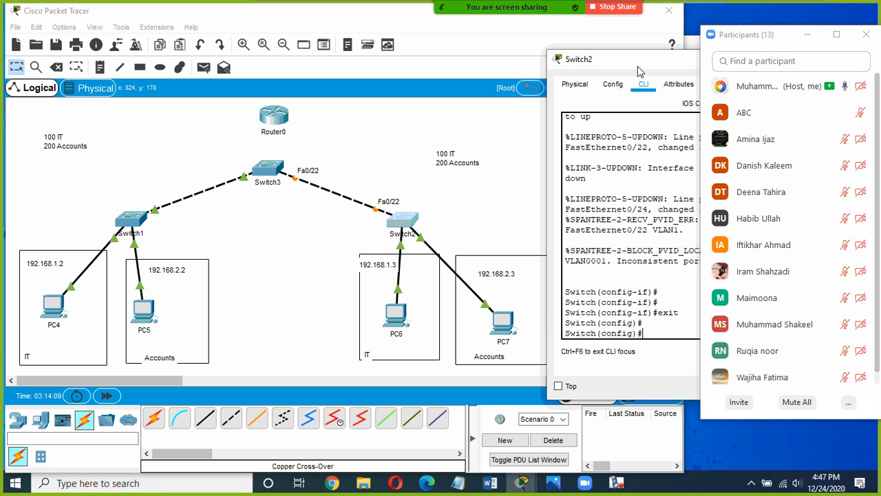
pyautogui.moveTo(638, 67); pyautogui.dragTo(90, 62)
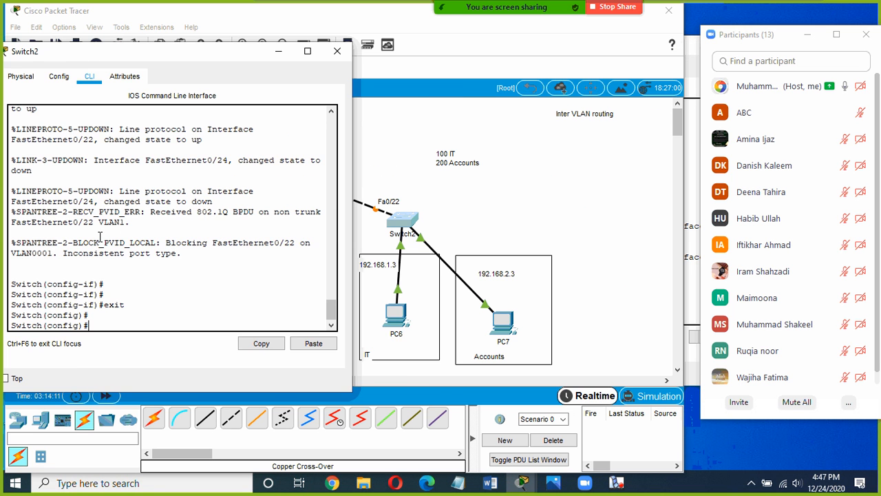
# Enter interface configuration for FastEthernet 0/22 on Switch2.
pyautogui.write('in')
pyautogui.press('Tab')
pyautogui.write('fas')
pyautogui.press('Tab')
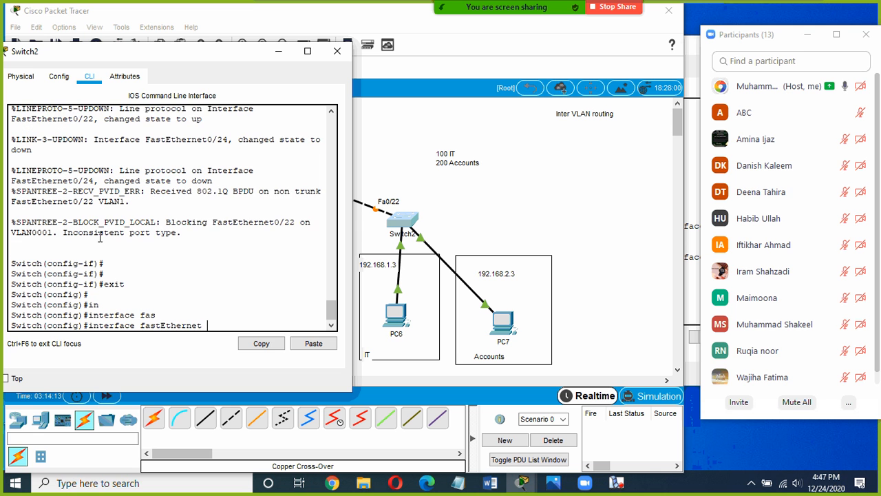
pyautogui.write('0/22')
pyautogui.press('Return')
# Set Switch2's FastEthernet 0/22 to trunk mode with "switchport mode trunk" and close the switch window.
pyautogui.write('se')
pyautogui.press('Tab')
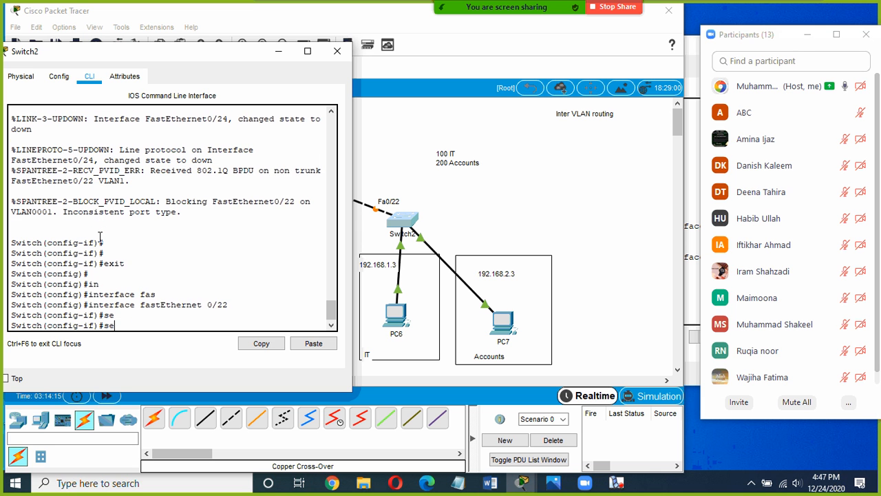
pyautogui.write('m')
pyautogui.press('Tab')
pyautogui.press('BackSpace')
pyautogui.press('BackSpace')
pyautogui.write('w')
pyautogui.press('Tab')
pyautogui.press('Tab')
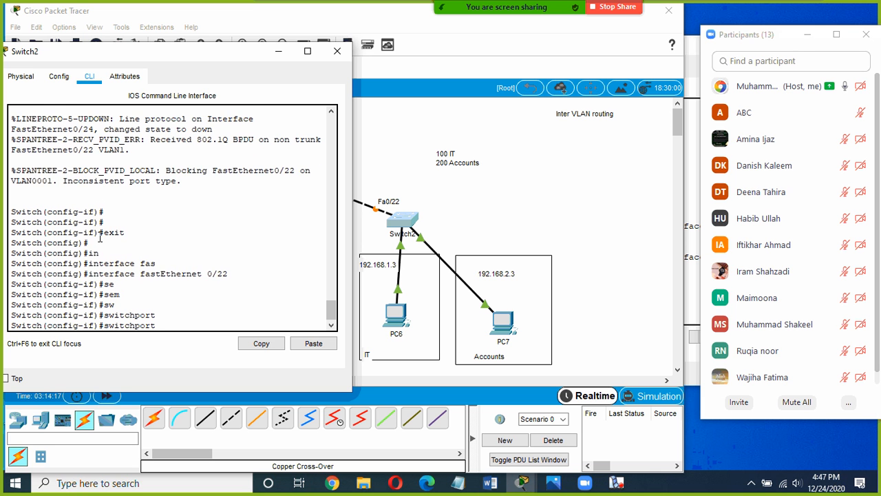
pyautogui.write('m')
pyautogui.press('Tab')
pyautogui.write('tr')
pyautogui.press('Tab')
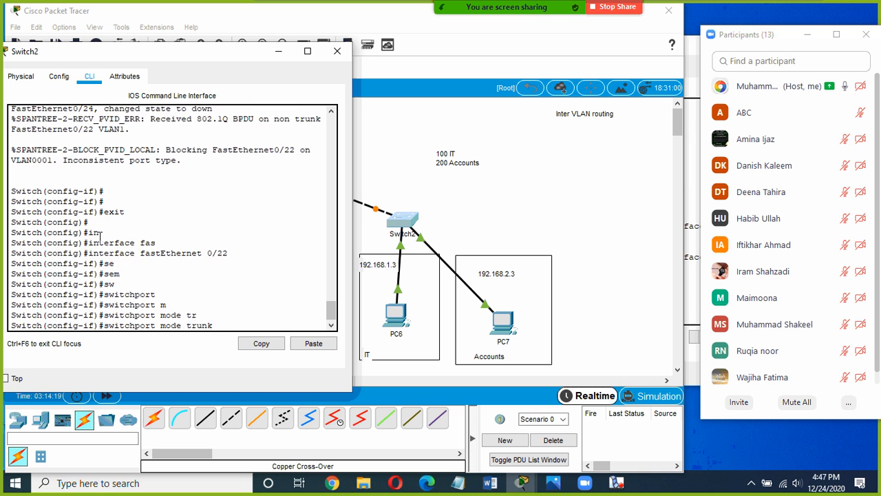
pyautogui.press('Return')
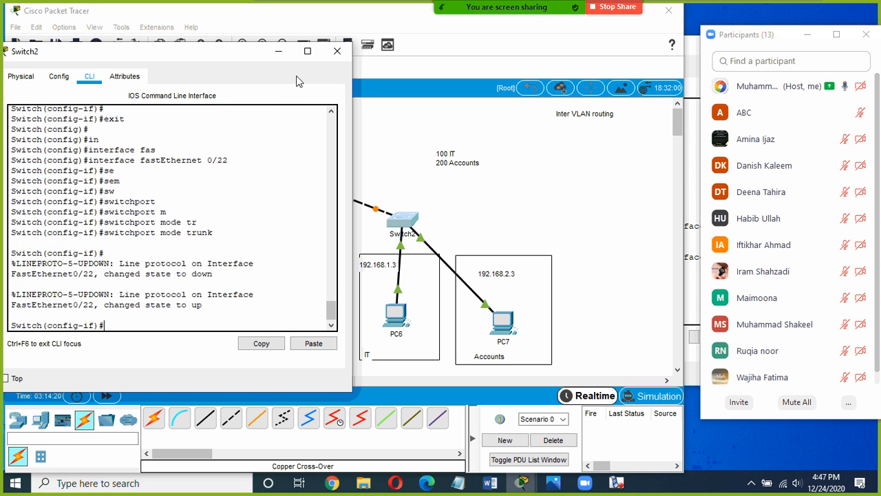
pyautogui.click(336, 52)
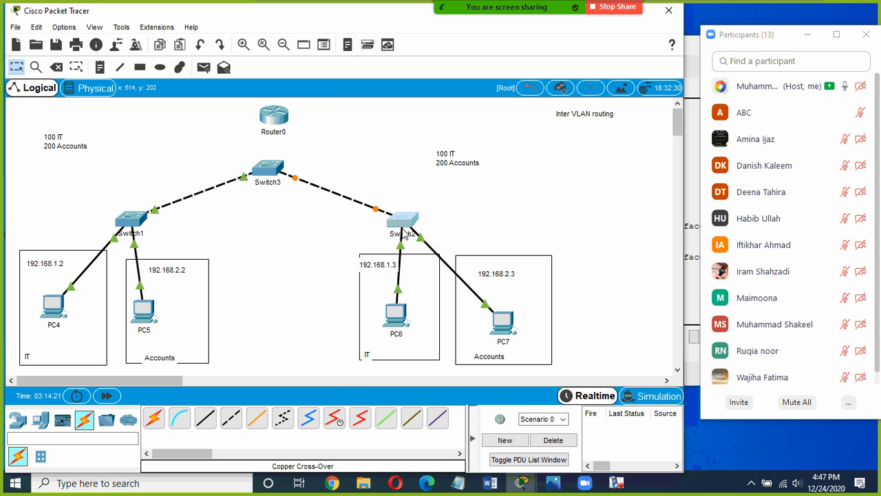
# Fast-forward the network time and send a simple PDU from PC4 to PC6.
pyautogui.click(105, 397)
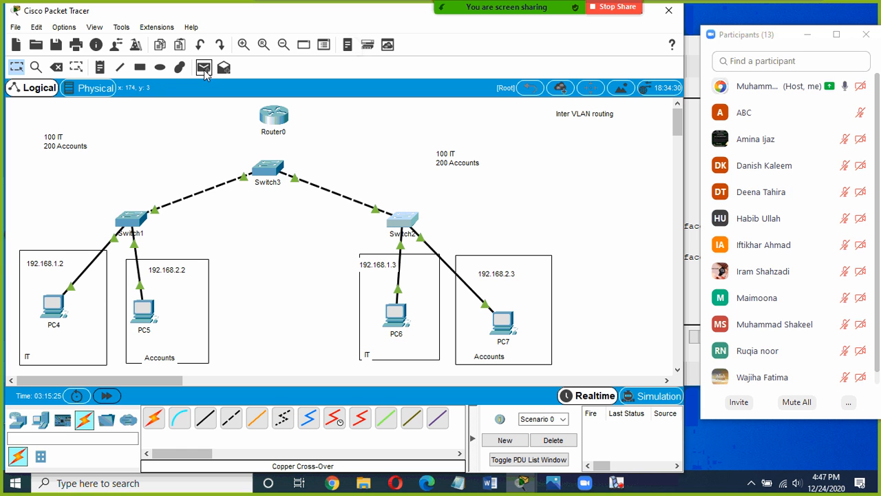
pyautogui.click(204, 67)
pyautogui.click(53, 305)
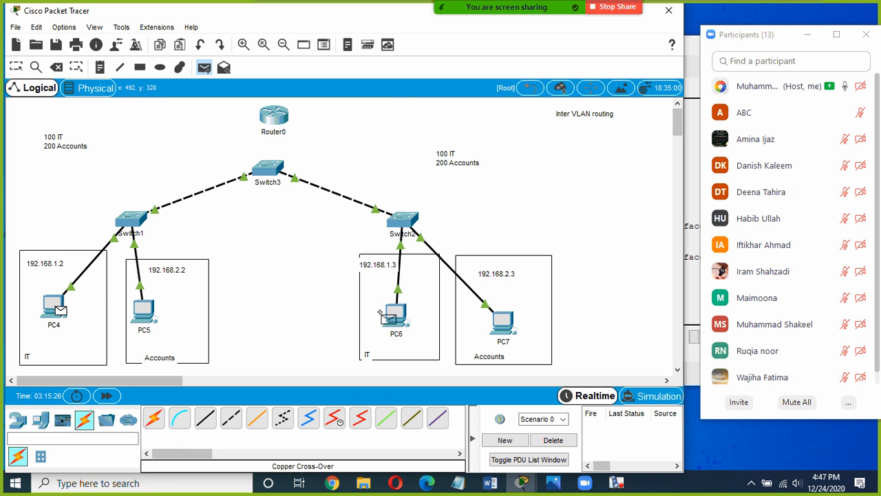
pyautogui.click(399, 317)
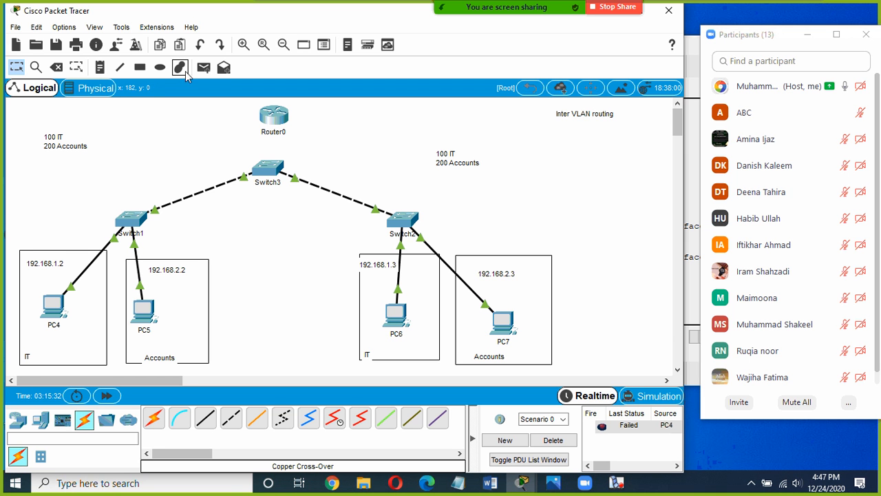
# Send a second simple PDU from PC4 to PC6, and check the port details of PC6 and Switch3.
pyautogui.click(204, 67)
pyautogui.click(54, 306)
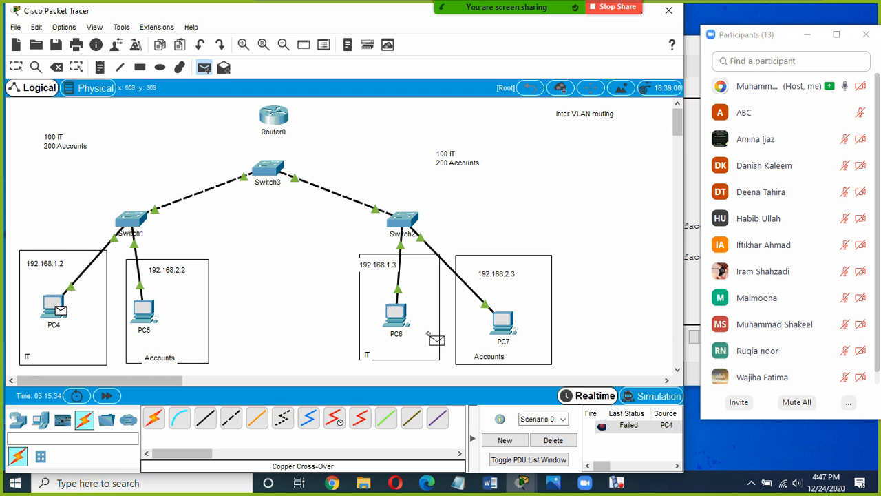
pyautogui.click(396, 315)
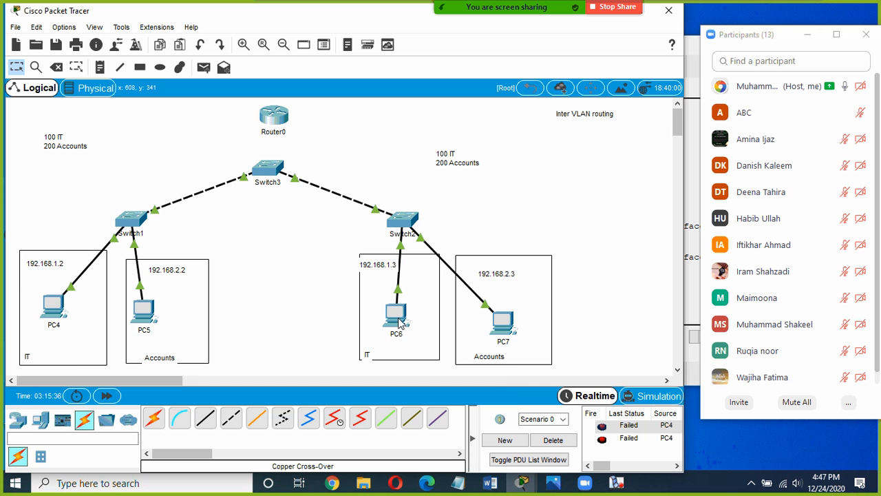
pyautogui.moveTo(399, 323)
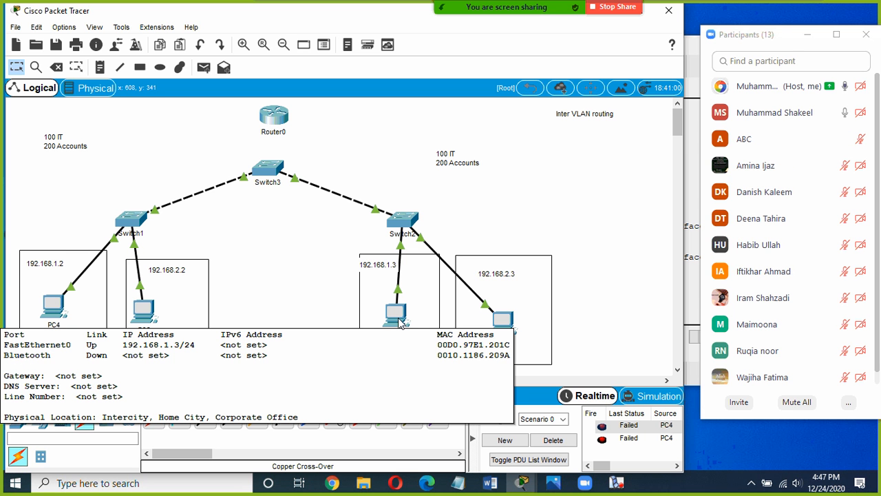
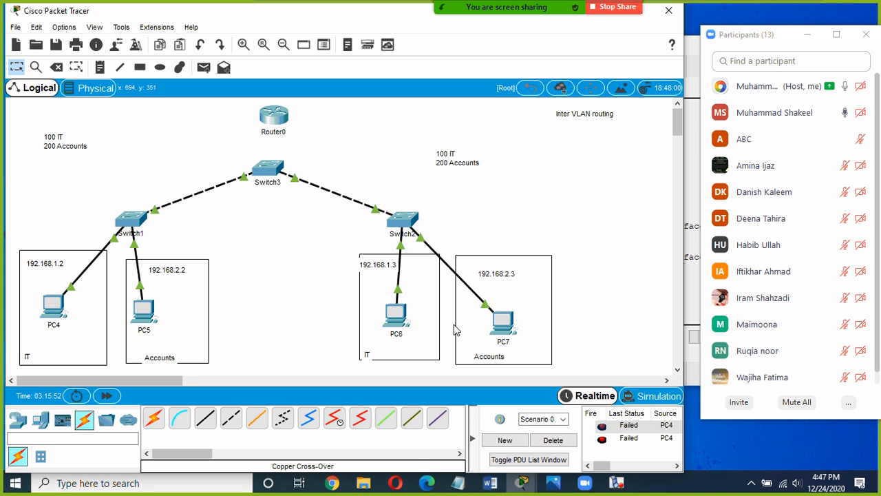
pyautogui.moveTo(272, 173)
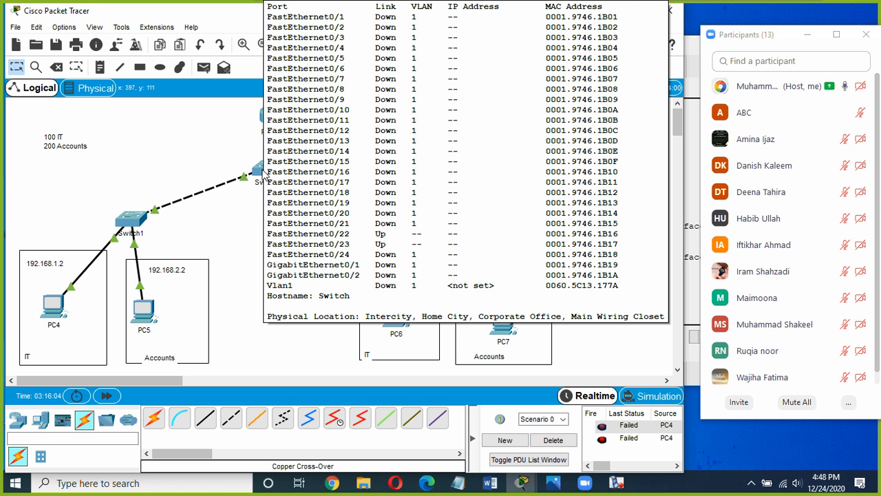
# Test PC5 to PC7 with a simple PDU, and delete the scenario with its test PDUs.
pyautogui.click(203, 66)
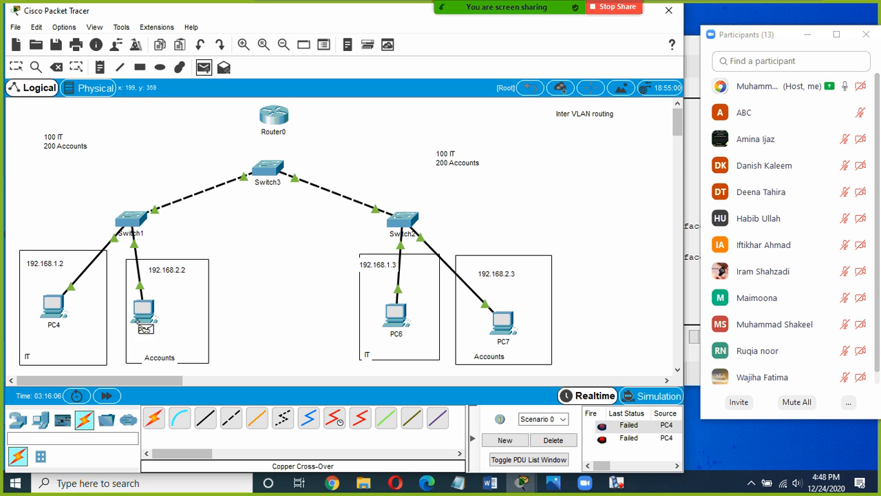
pyautogui.click(146, 309)
pyautogui.click(504, 324)
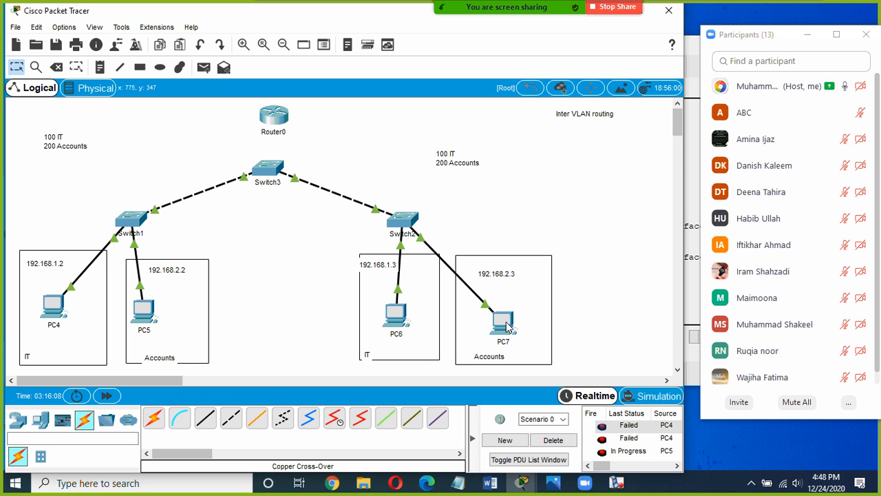
pyautogui.click(554, 441)
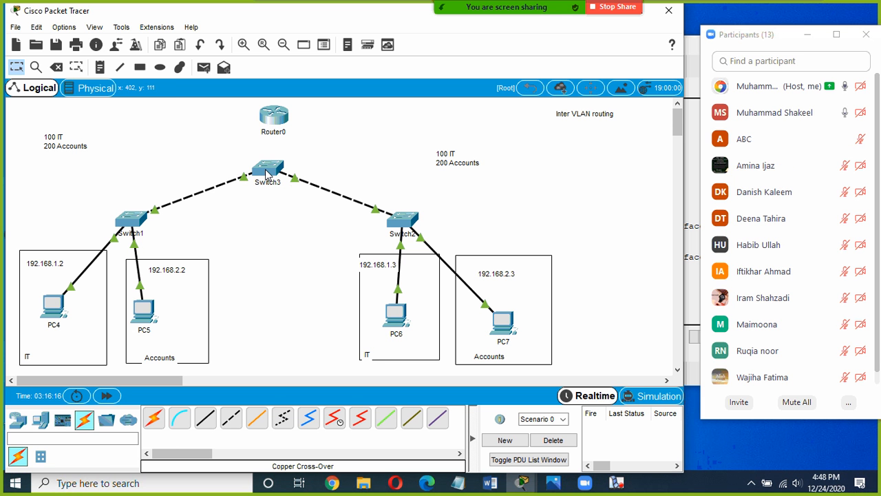
# Open Switch3's command line and create VLAN 100 from global configuration mode.
pyautogui.click(267, 172)
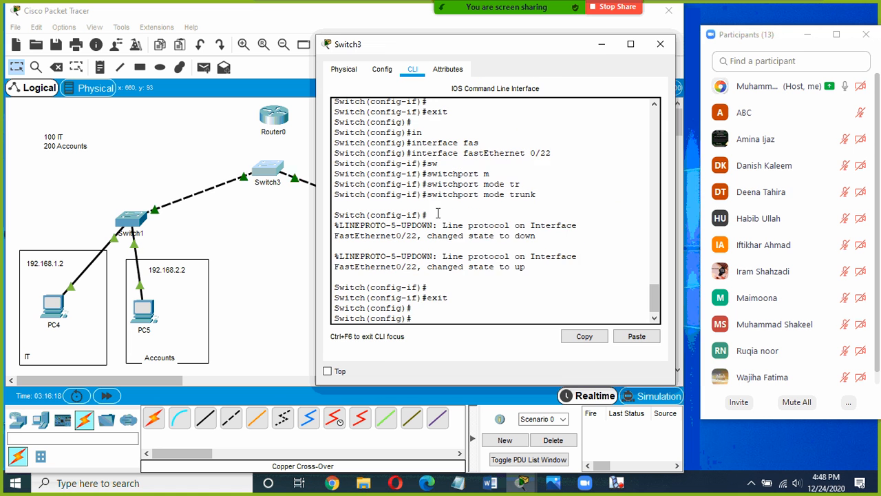
pyautogui.press('Return')
pyautogui.press('Return')
pyautogui.write('in')
pyautogui.press('Tab')
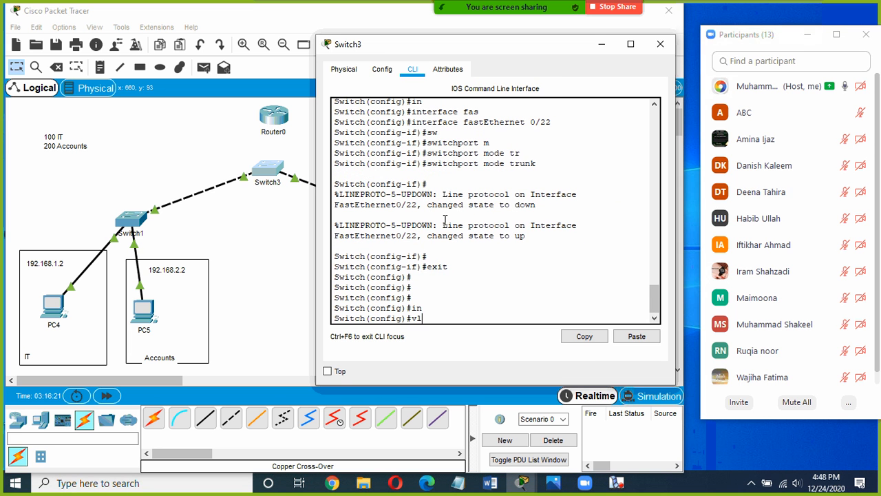
pyautogui.write('vl')
pyautogui.press('Tab')
pyautogui.write('100')
pyautogui.press('Return')
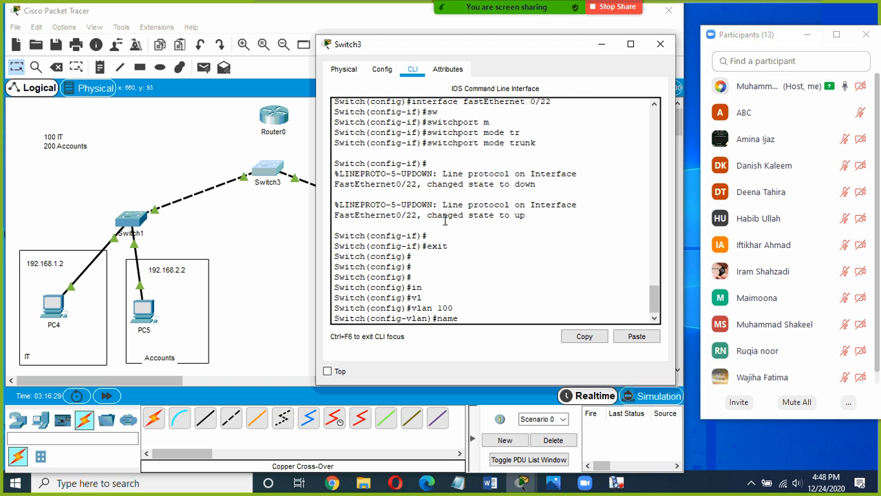
# Name VLAN 100 "IT" on Switch3 and return to global configuration mode.
pyautogui.write('name IT')
pyautogui.press('Return')
pyautogui.write('ex')
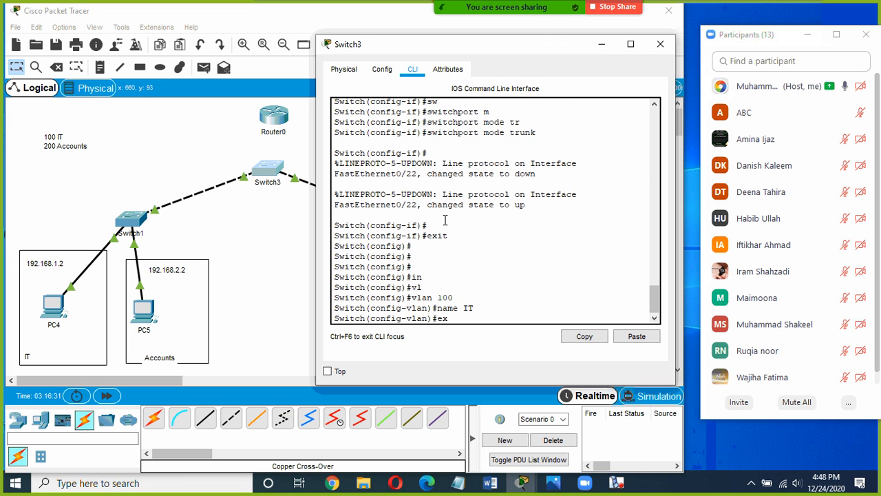
pyautogui.write('it')
pyautogui.press('Return')
pyautogui.press('Return')
# Create VLAN 200 on Switch3, name it "Accounts", and return to the topology.
pyautogui.write('vl')
pyautogui.press('Tab')
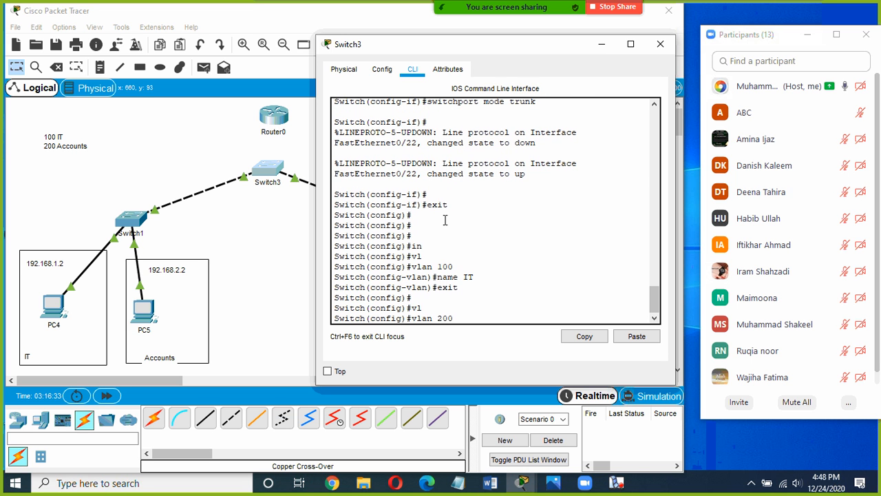
pyautogui.write('200')
pyautogui.press('Return')
pyautogui.write('name A')
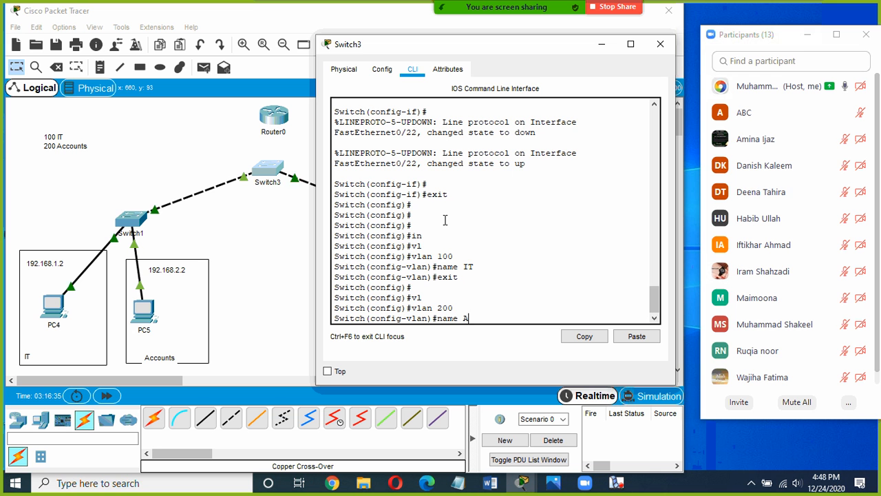
pyautogui.write('ccounts')
pyautogui.press('Return')
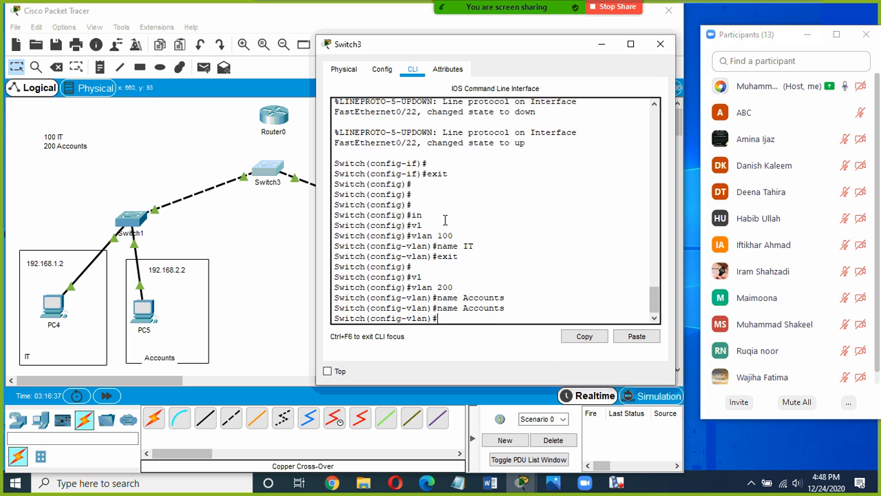
pyautogui.click(204, 147)
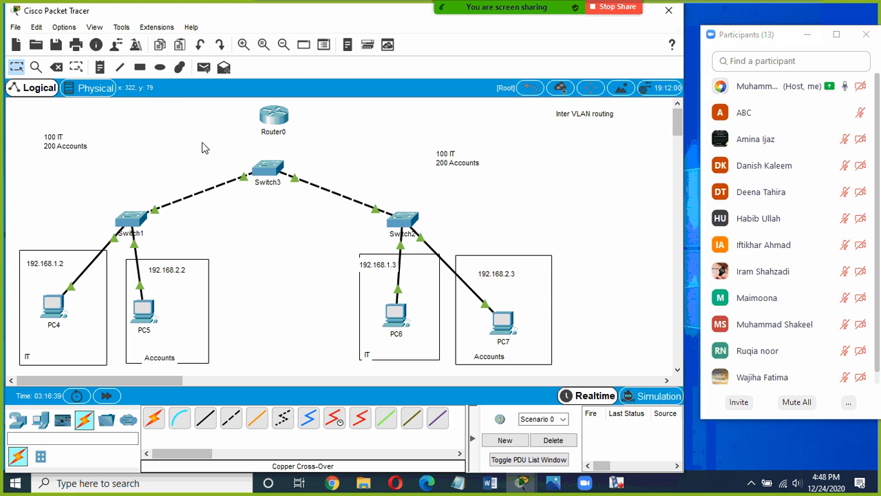
# Retest the IT VLAN with a simple PDU from PC4 to PC6, and check the link between Switch1 and Switch3.
pyautogui.click(204, 67)
pyautogui.click(55, 307)
pyautogui.click(404, 320)
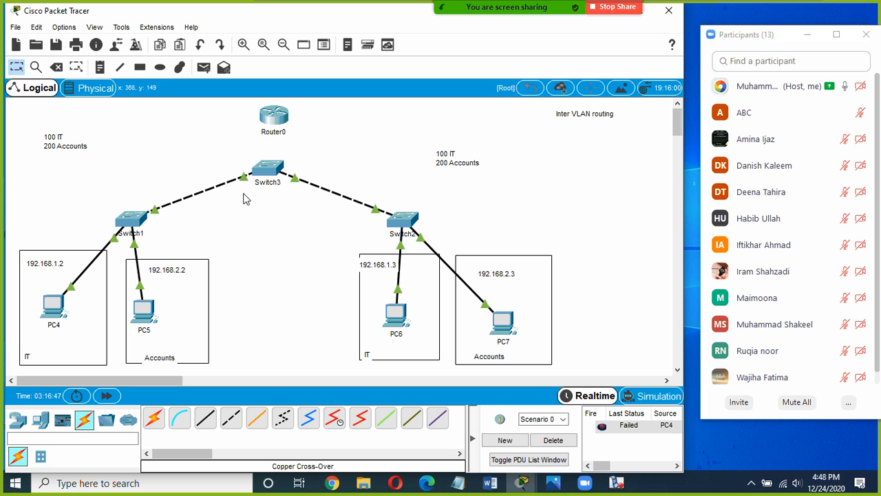
pyautogui.moveTo(243, 182)
# Switch to simulation mode, delete the existing test scenario, and add a new simple PDU from PC4 to PC6.
pyautogui.click(654, 398)
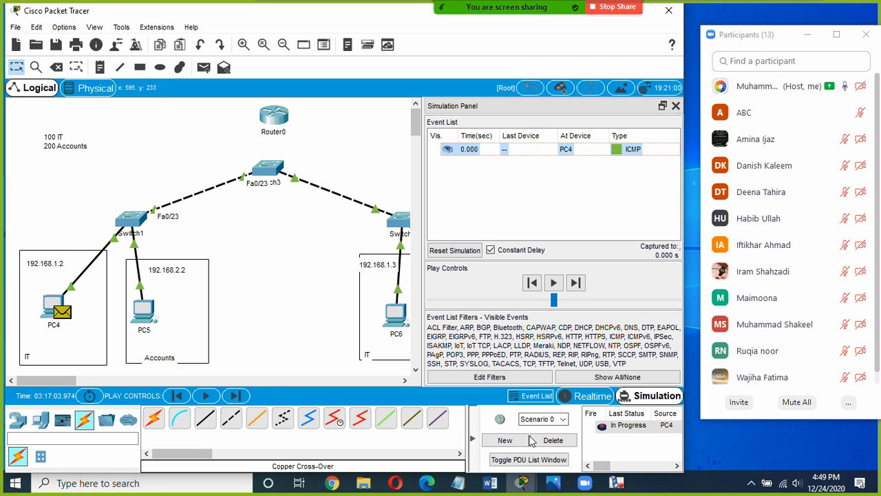
pyautogui.click(553, 440)
pyautogui.click(204, 68)
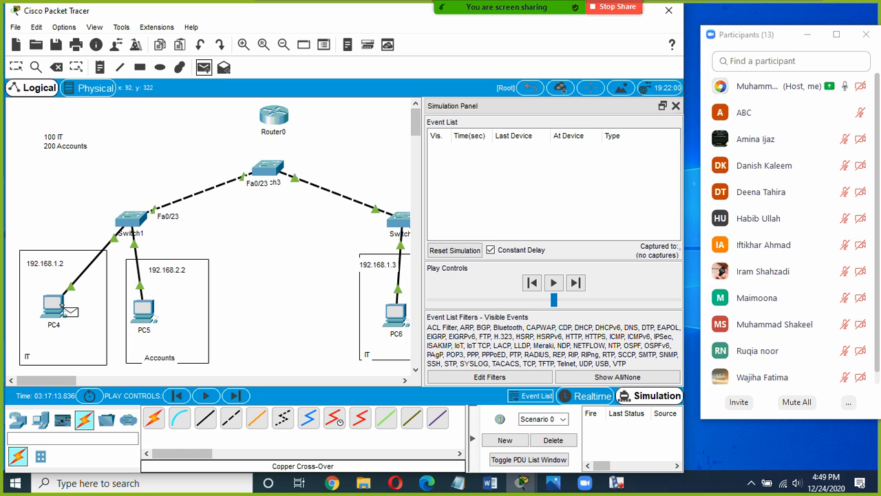
pyautogui.click(54, 306)
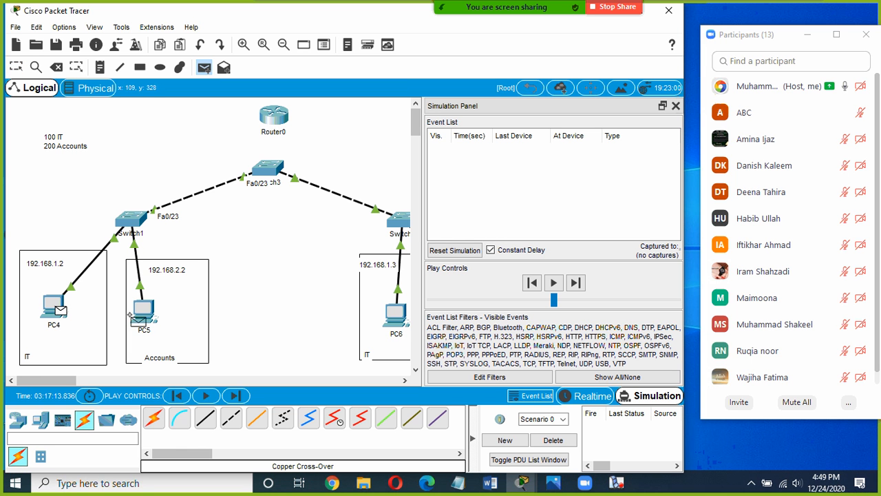
pyautogui.click(395, 314)
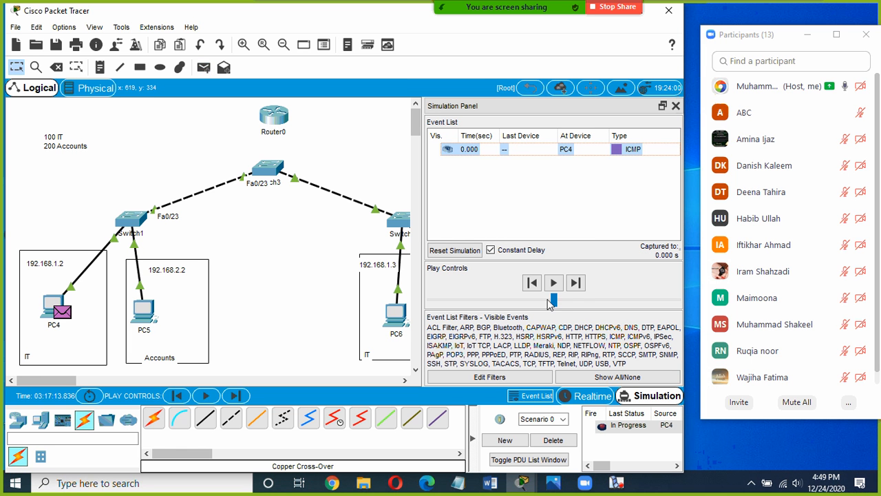
# Speed up the simulation playback and step the PC4-to-PC6 ICMP packet forward through its full round trip.
pyautogui.click(577, 301)
pyautogui.moveTo(568, 303); pyautogui.dragTo(614, 301)
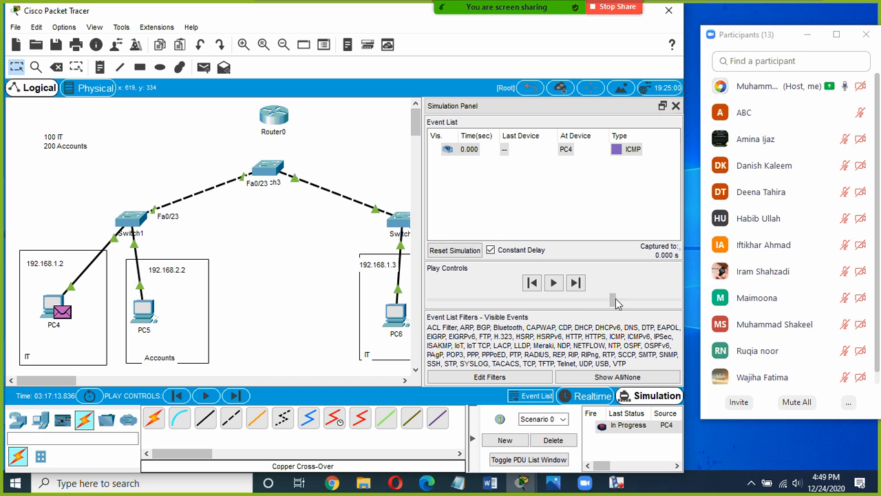
pyautogui.click(577, 283)
pyautogui.click(577, 283)
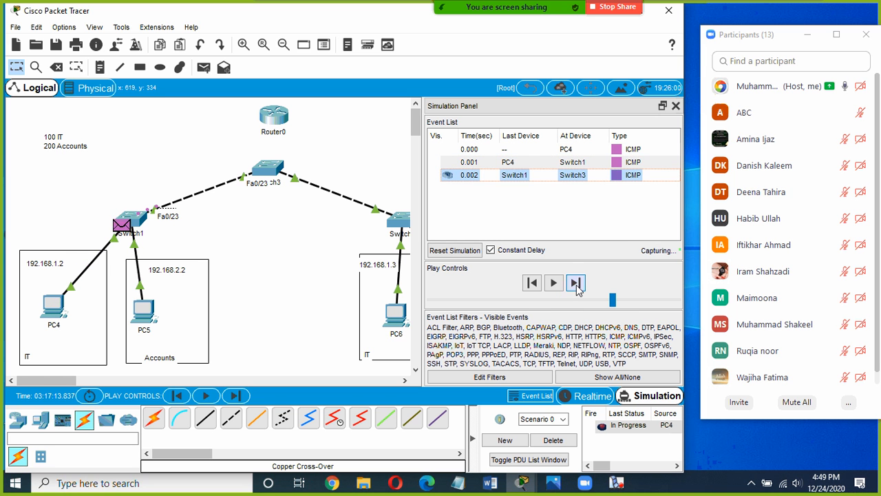
pyautogui.click(576, 283)
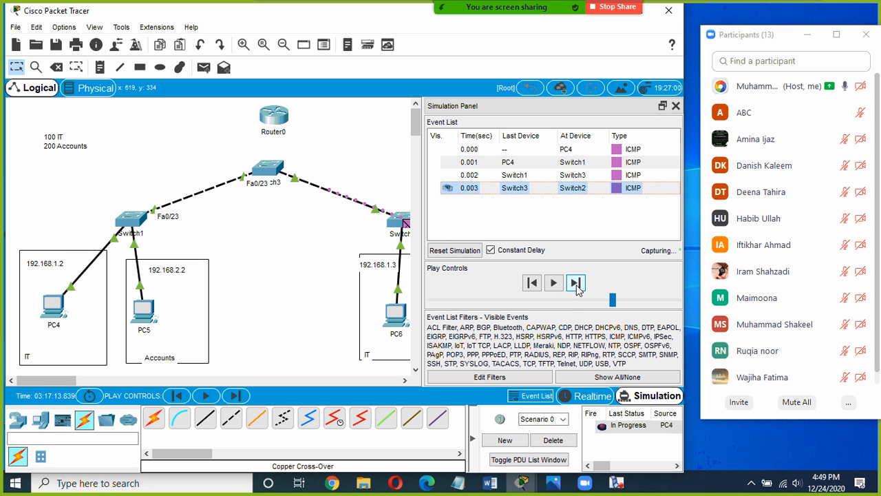
pyautogui.click(576, 283)
pyautogui.click(576, 283)
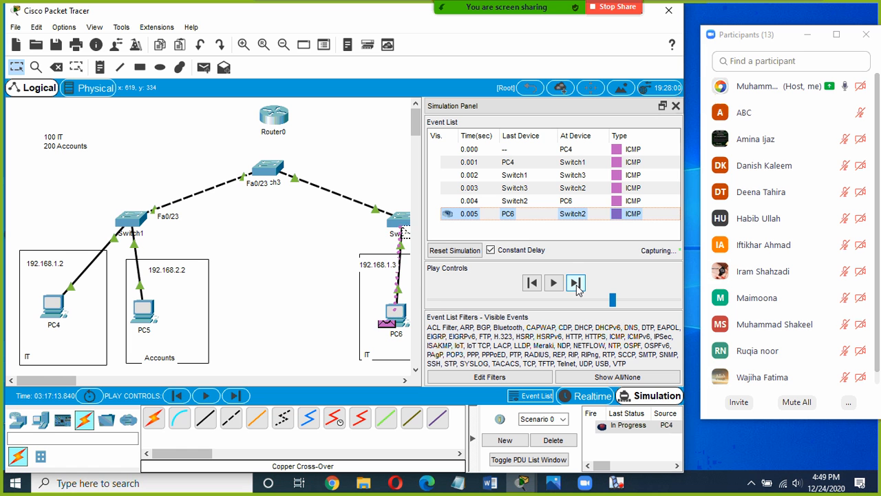
pyautogui.click(576, 283)
pyautogui.click(576, 283)
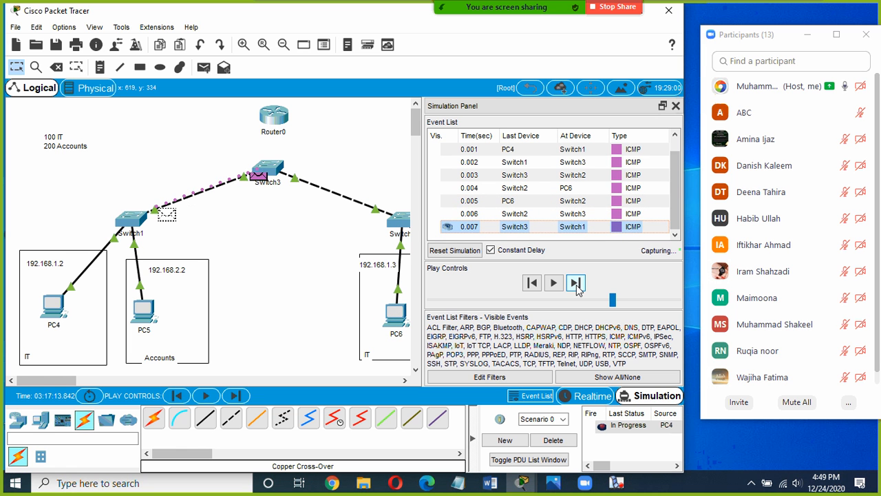
pyautogui.click(576, 283)
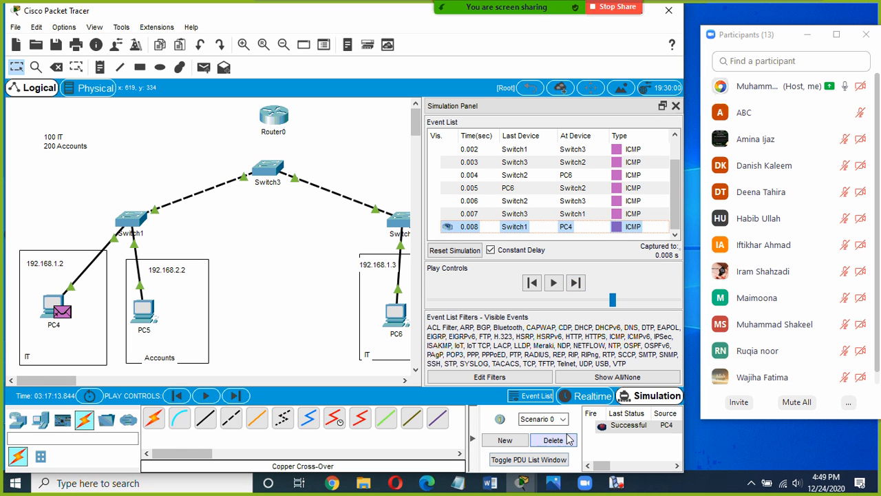
# Return to realtime mode and send simple PDUs from PC4 to PC6 and from PC5 to PC7.
pyautogui.click(593, 395)
pyautogui.click(203, 67)
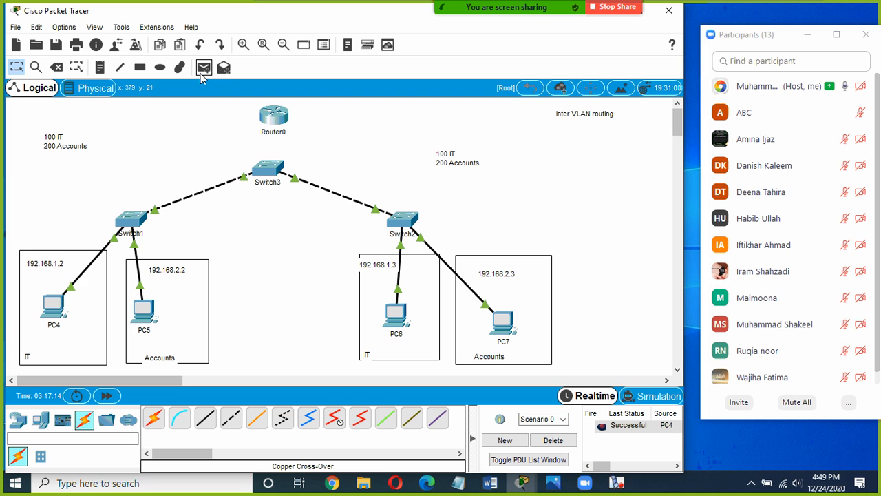
pyautogui.click(59, 306)
pyautogui.click(403, 327)
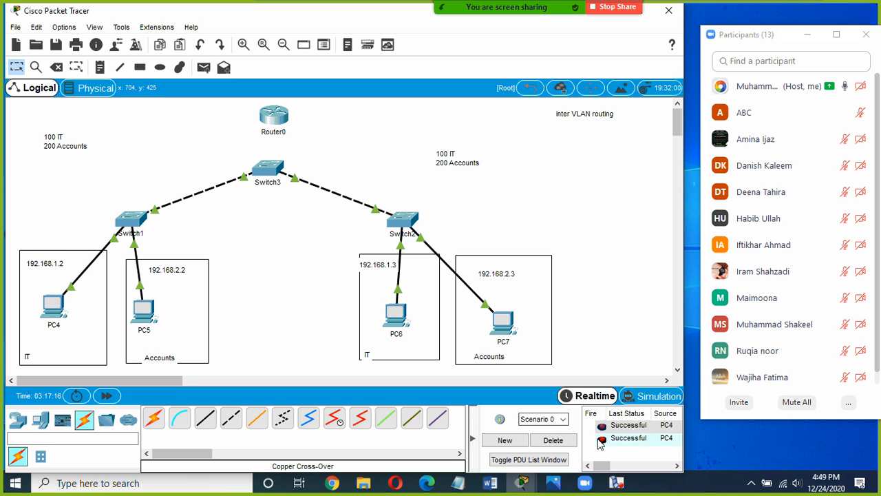
pyautogui.click(203, 67)
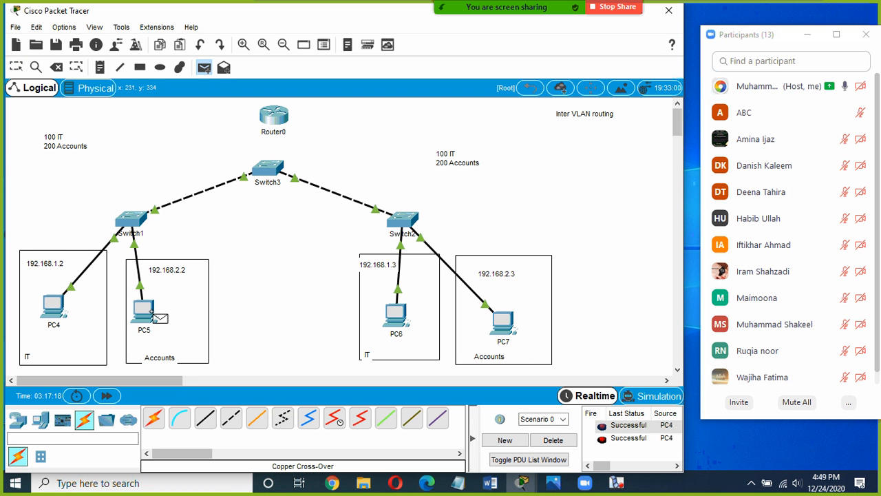
pyautogui.click(145, 311)
pyautogui.click(509, 329)
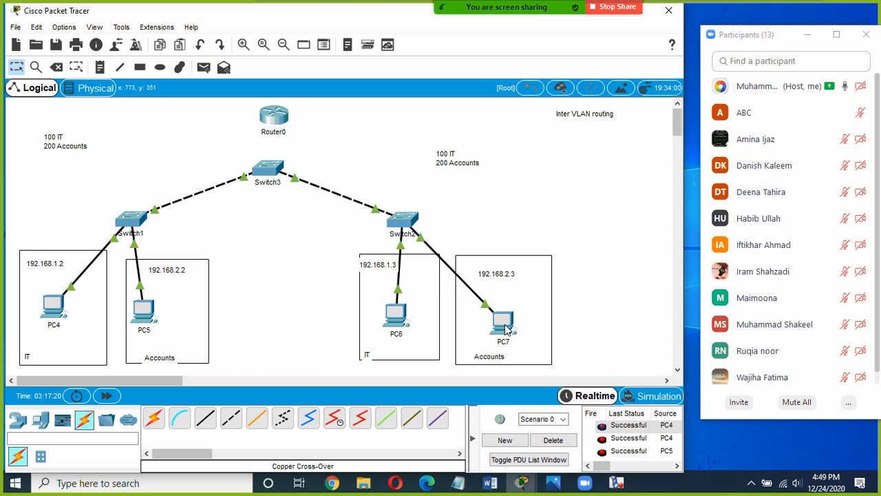
# Exit VLAN configuration on Switch3, remove VLAN 100 with "no vlan 100", and close the switch window.
pyautogui.click(275, 171)
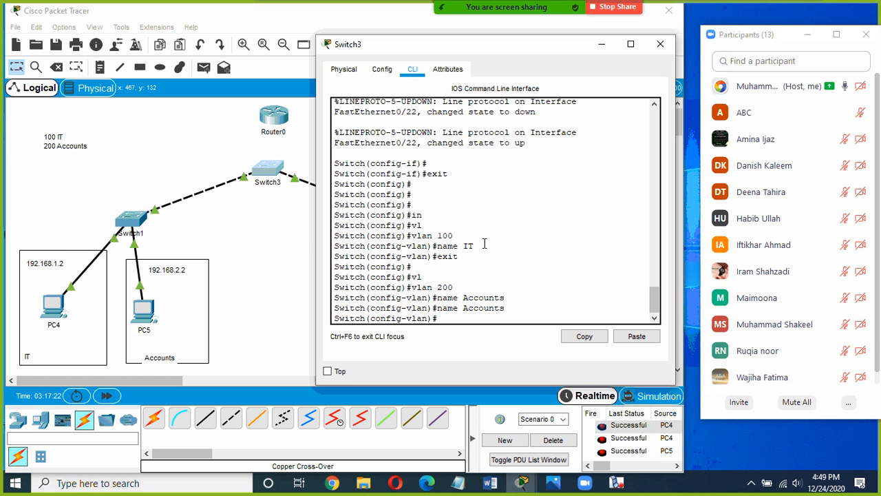
pyautogui.write('exit')
pyautogui.press('Return')
pyautogui.press('Return')
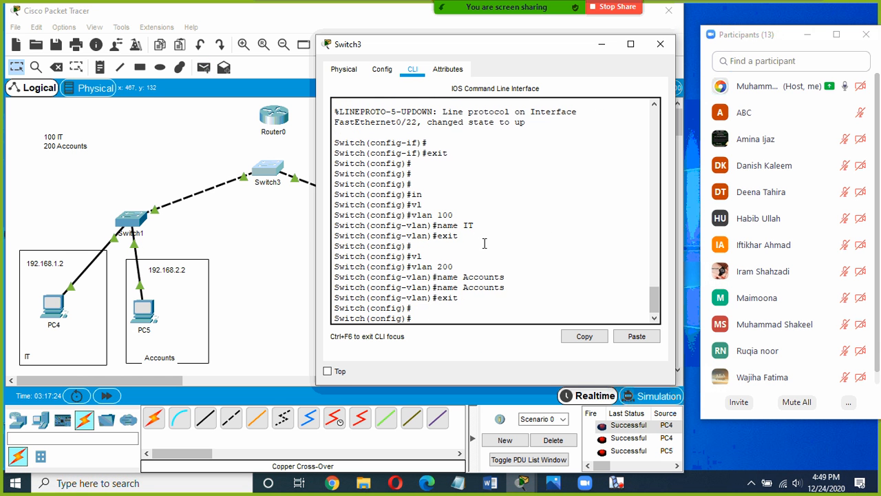
pyautogui.write('n')
pyautogui.press('Tab')
pyautogui.write('o vl')
pyautogui.press('Tab')
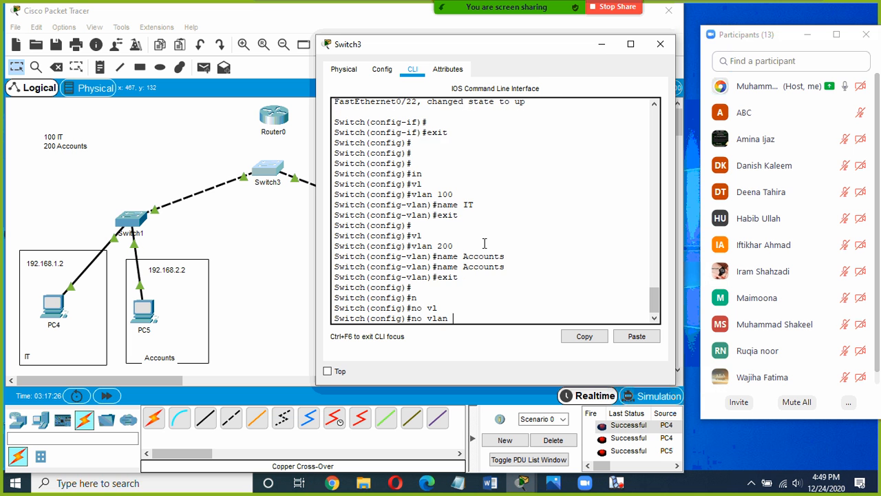
pyautogui.write('100')
pyautogui.press('Return')
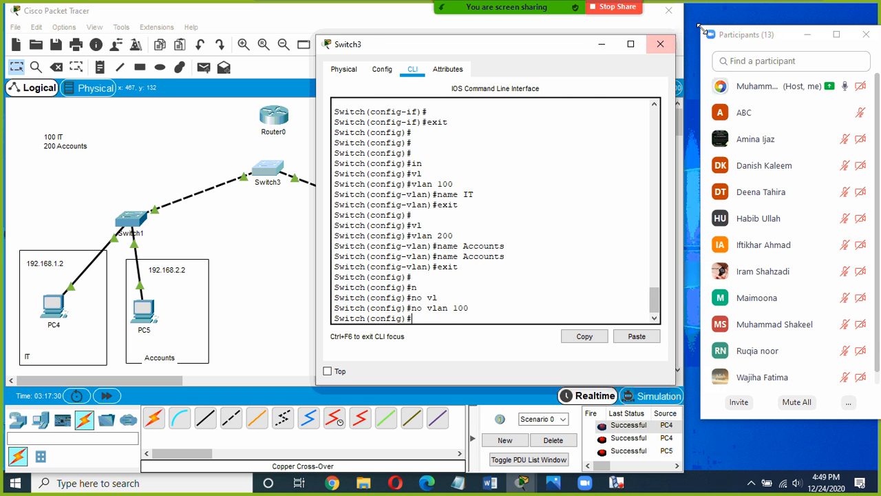
pyautogui.click(660, 43)
# Send a simple PDU from PC4 to PC6 and check its status in the PDU list.
pyautogui.click(203, 68)
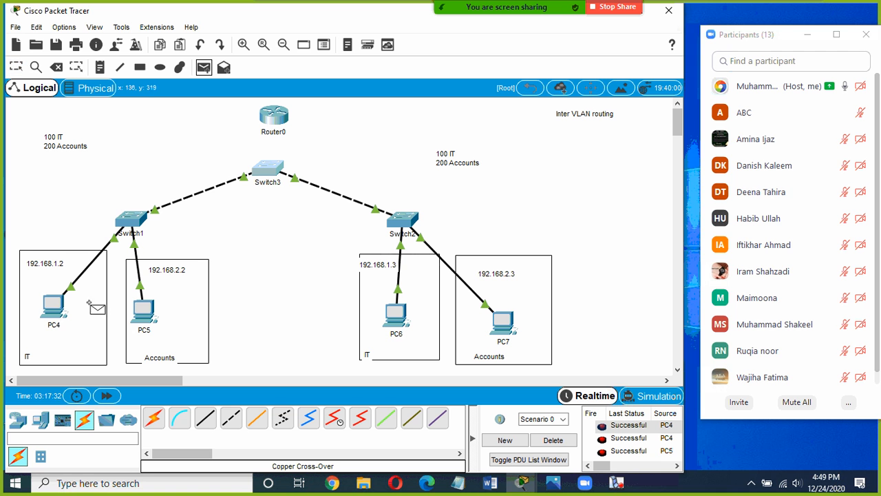
pyautogui.click(54, 307)
pyautogui.click(396, 315)
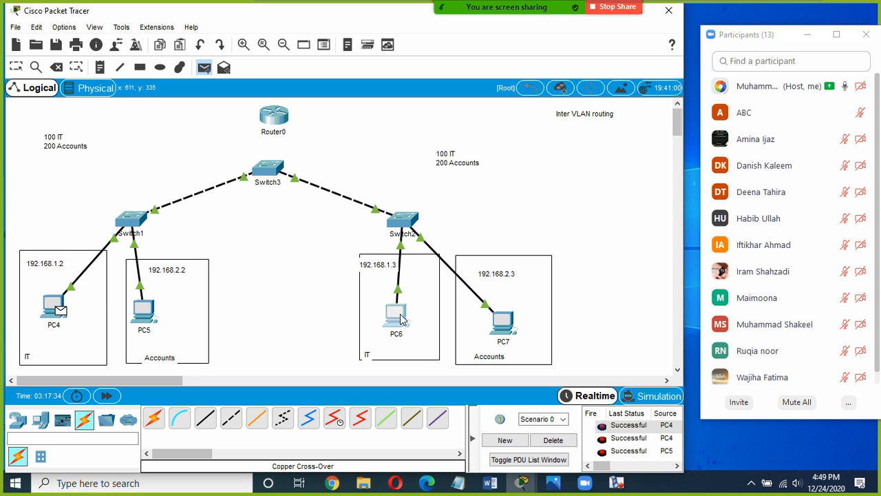
pyautogui.click(677, 454)
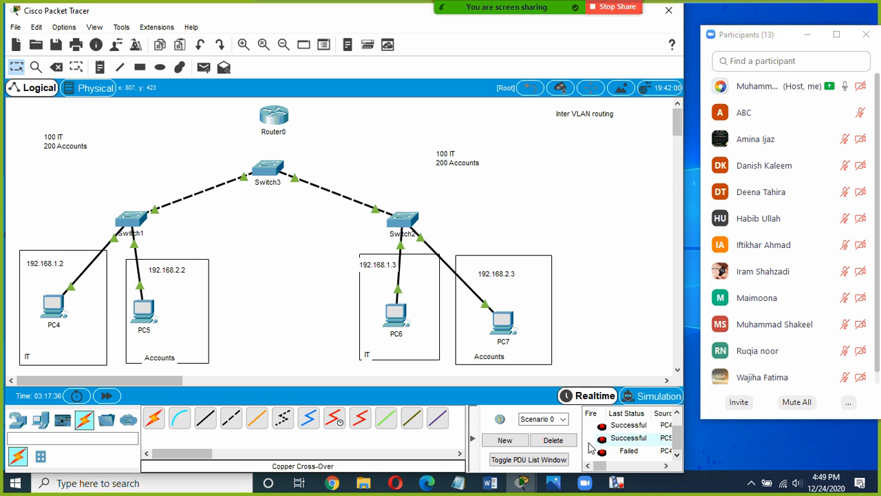
# Delete the test scenario and send new simple PDUs from PC4 to PC6 and from PC5 to PC7.
pyautogui.click(552, 440)
pyautogui.click(203, 67)
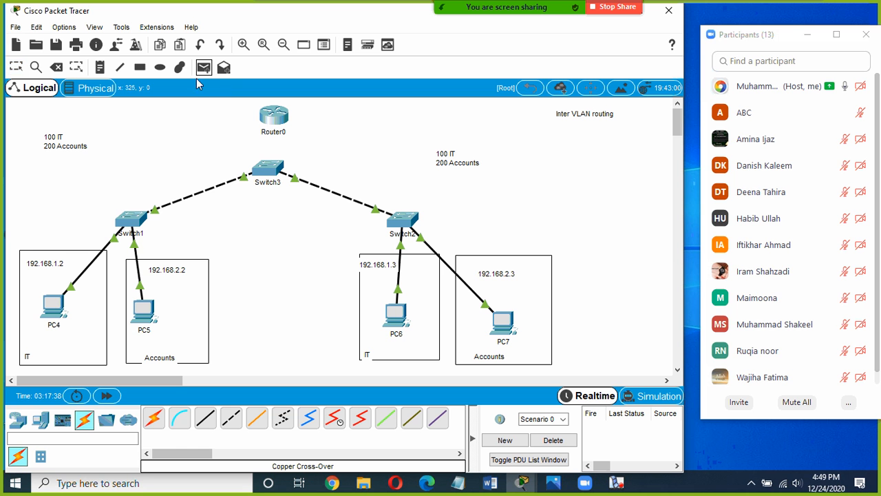
pyautogui.click(54, 307)
pyautogui.click(396, 314)
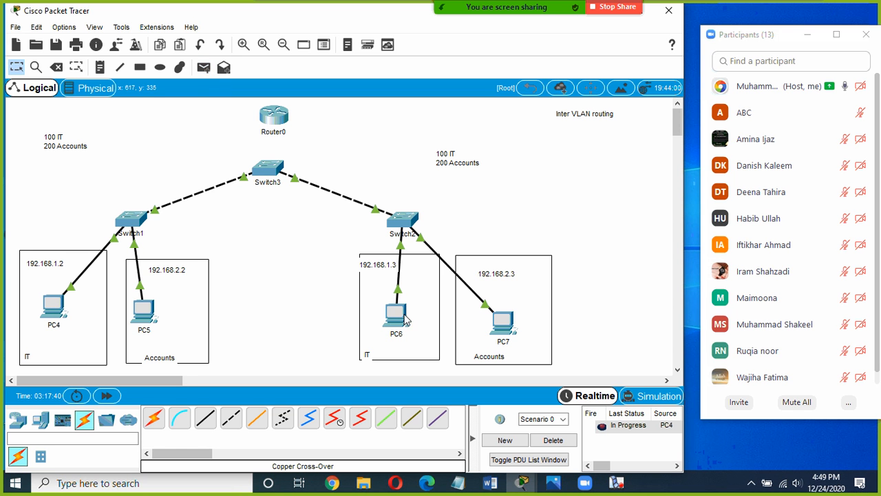
pyautogui.click(203, 67)
pyautogui.click(144, 310)
pyautogui.click(506, 325)
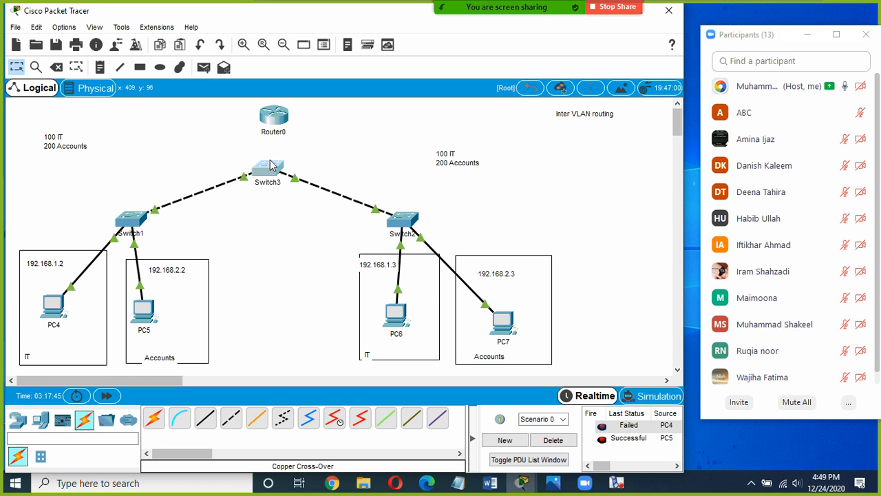
# Recreate VLAN 100 on Switch3 and return to the topology.
pyautogui.click(269, 167)
pyautogui.press('Return')
pyautogui.press('Return')
pyautogui.press('Return')
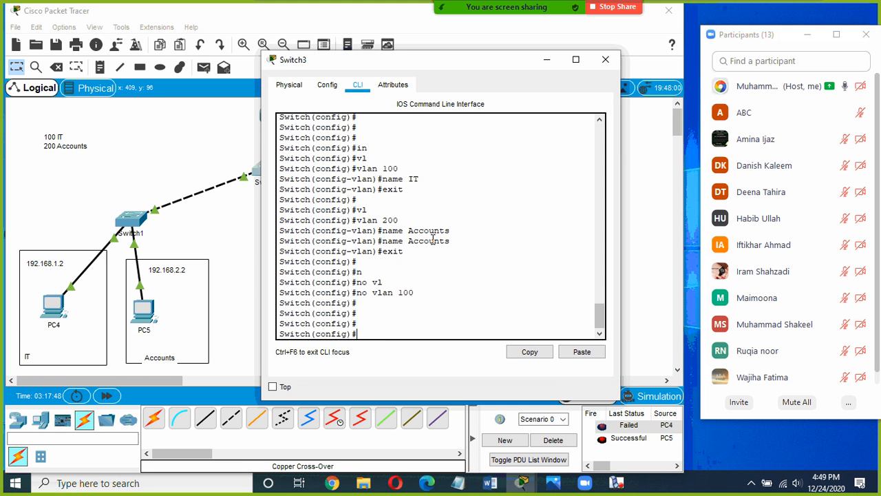
pyautogui.write('vl')
pyautogui.press('Return')
pyautogui.write('vlan ')
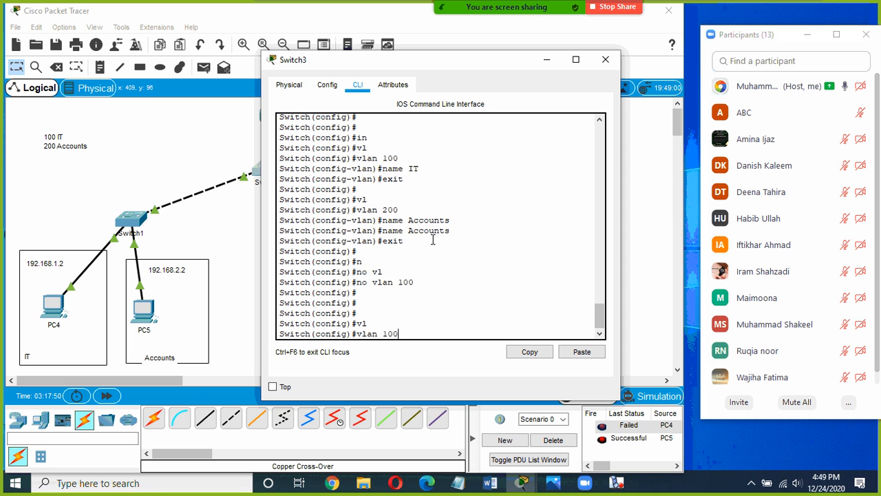
pyautogui.write('100')
pyautogui.press('Return')
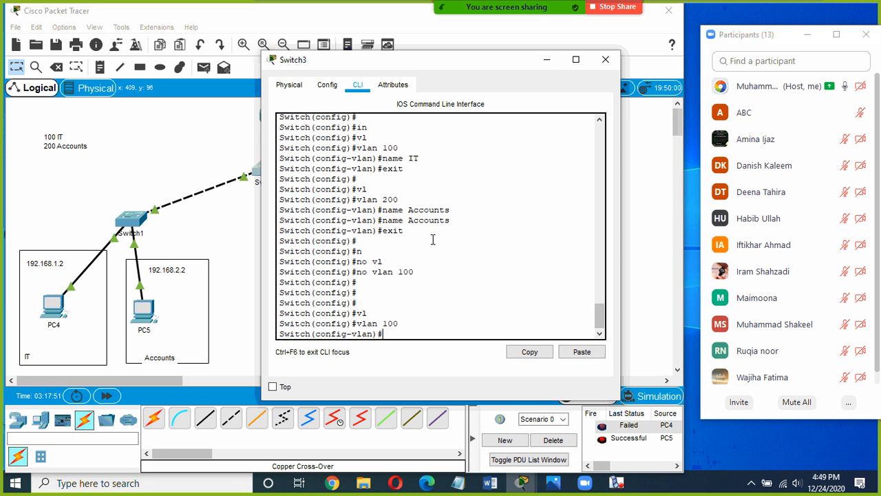
pyautogui.click(546, 59)
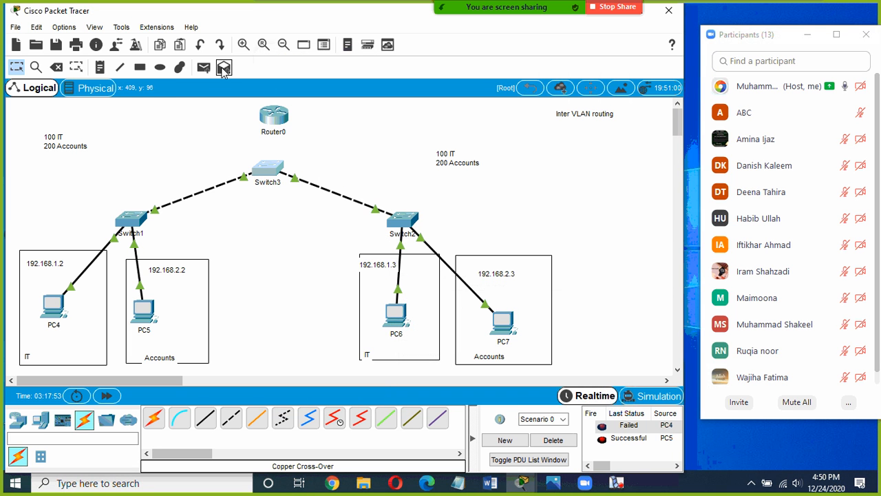
# Test the IT VLAN with two simple PDUs from PC4 to PC6 and check their statuses in the PDU list.
pyautogui.click(203, 67)
pyautogui.click(53, 307)
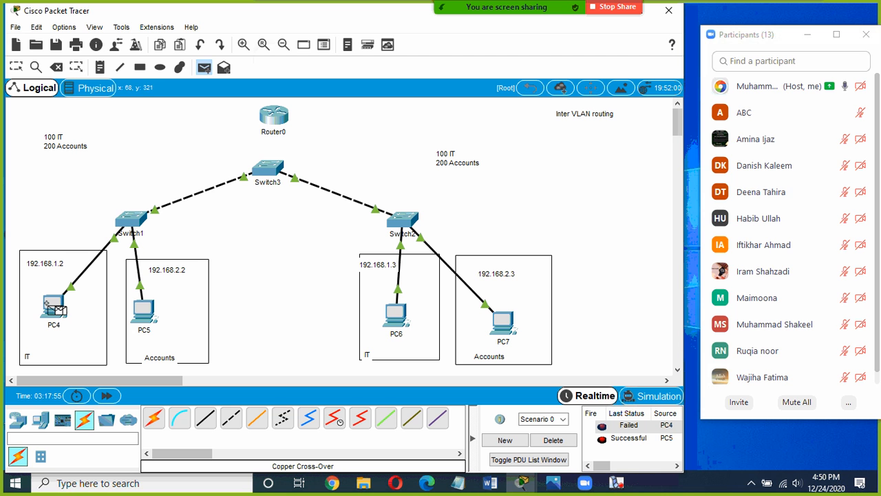
pyautogui.click(397, 316)
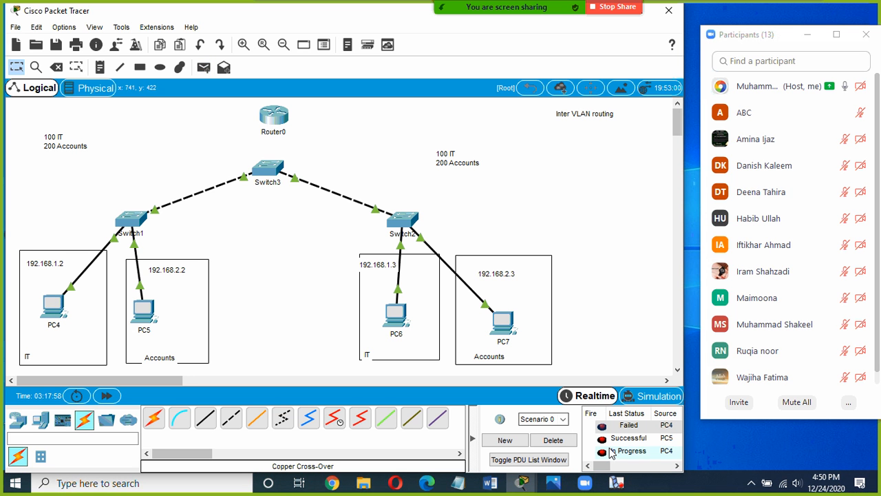
pyautogui.click(203, 67)
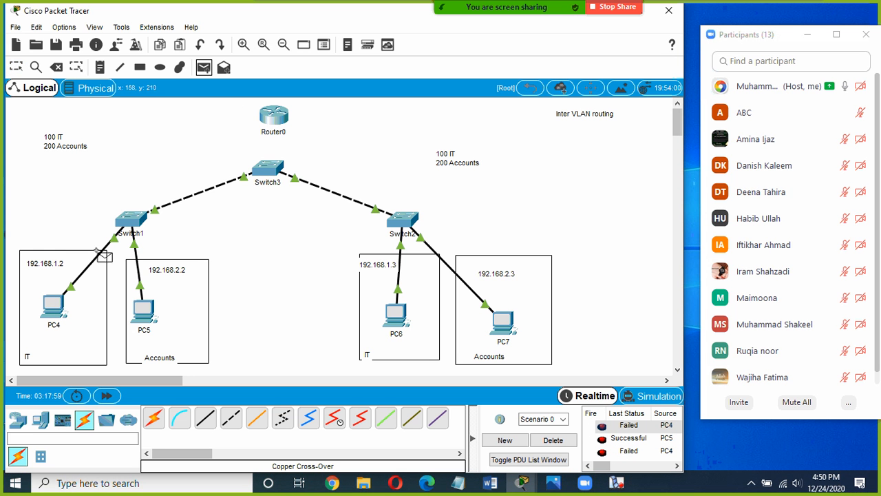
pyautogui.click(55, 305)
pyautogui.click(398, 318)
pyautogui.moveTo(678, 429); pyautogui.dragTo(680, 450)
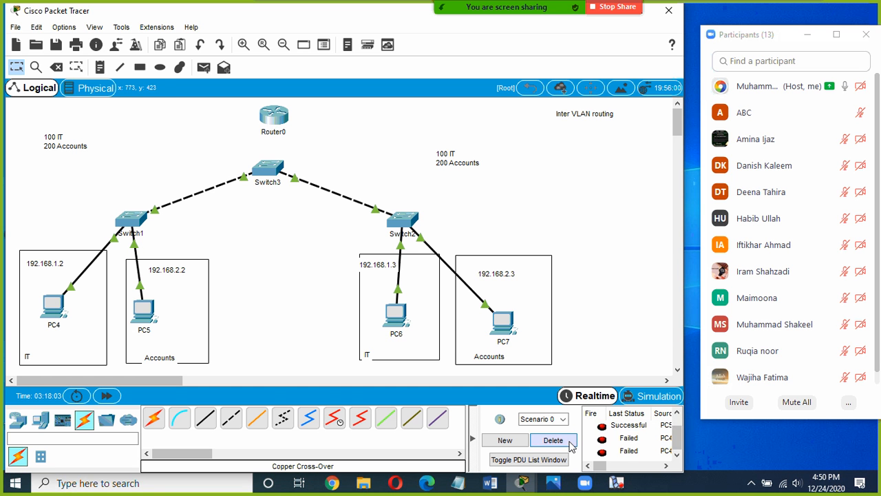
# Delete the test scenario and name VLAN 100 "IT" on Switch3.
pyautogui.click(553, 440)
pyautogui.click(260, 169)
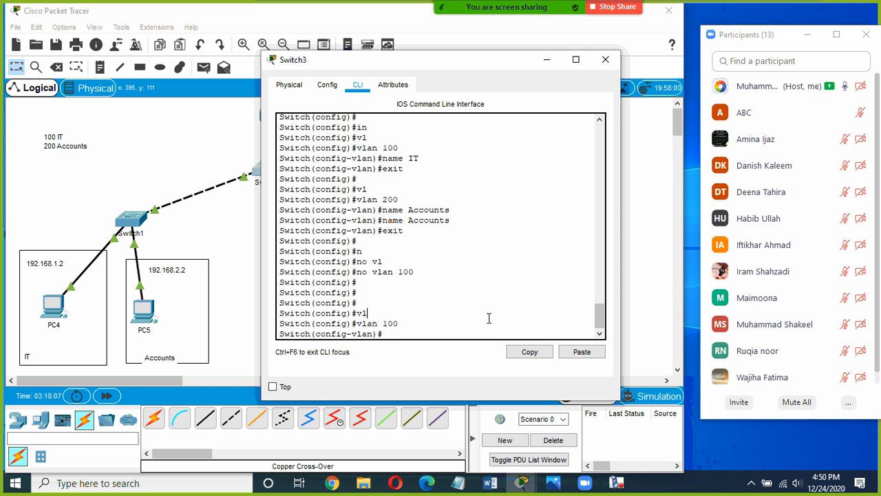
pyautogui.write('ame')
pyautogui.press('Tab')
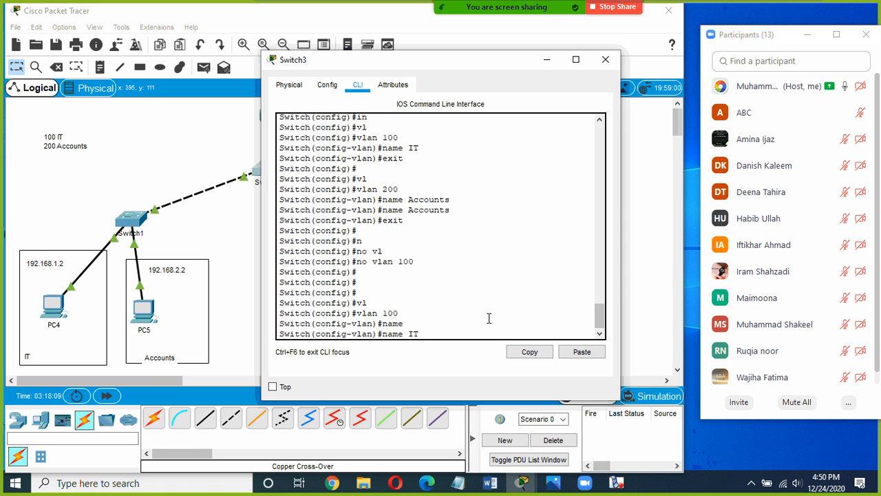
pyautogui.write('IT')
pyautogui.press('Return')
pyautogui.press('Return')
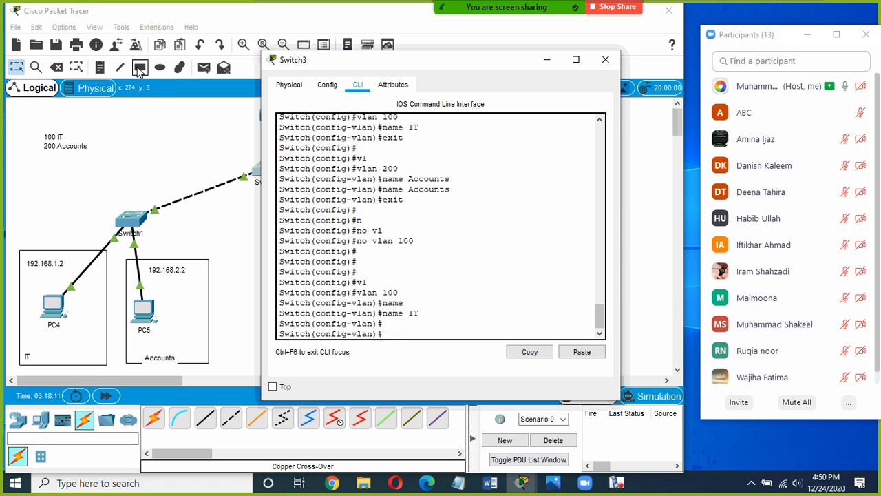
# Retest the renamed IT VLAN by sending two simple PDUs from PC4 to PC6.
pyautogui.click(204, 67)
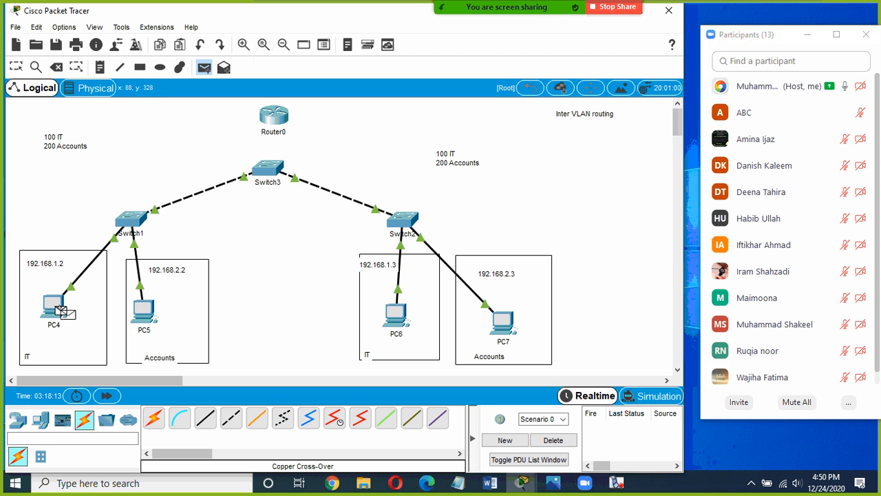
pyautogui.click(61, 310)
pyautogui.click(402, 320)
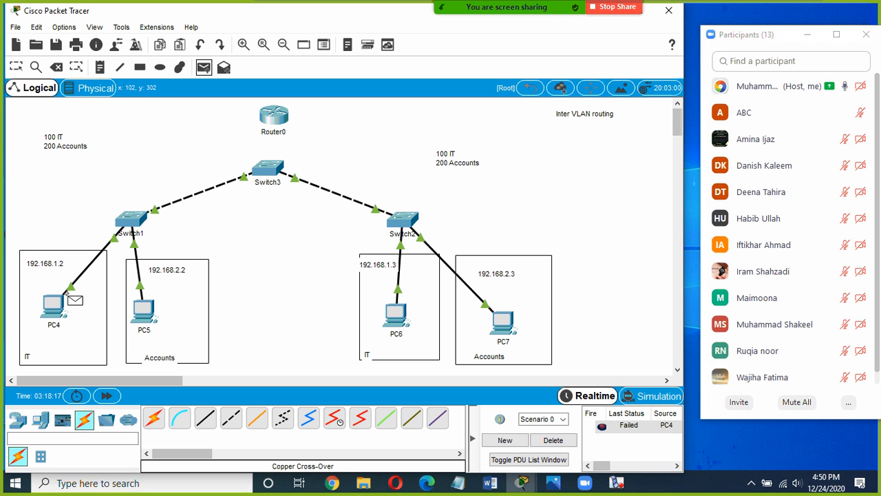
pyautogui.click(55, 305)
pyautogui.click(398, 316)
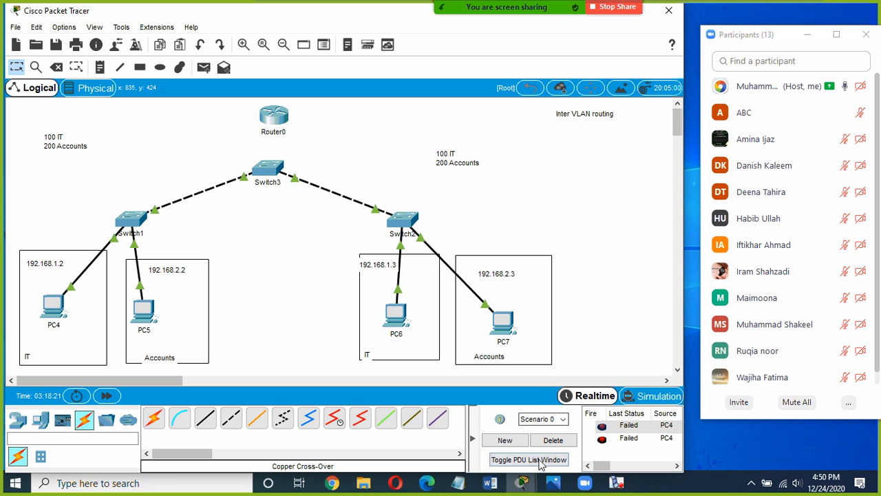
# Clear the test scenario and send two fresh simple PDUs from PC4 to PC6.
pyautogui.click(554, 440)
pyautogui.click(203, 67)
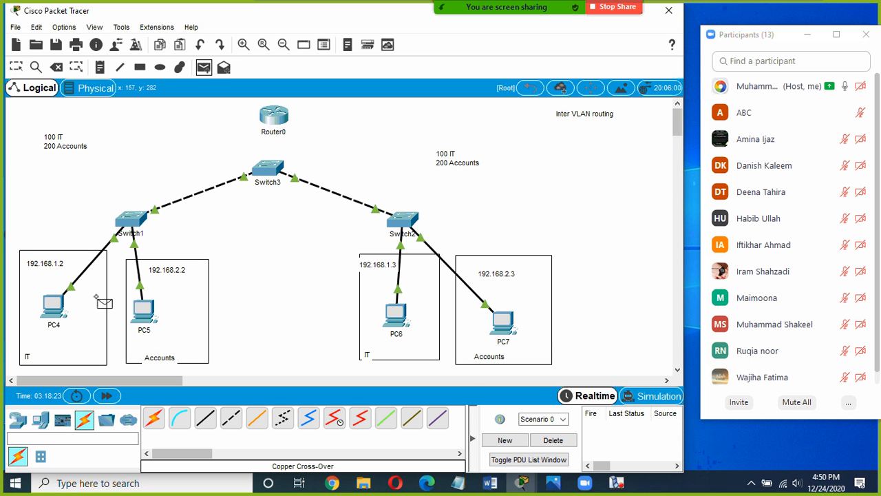
pyautogui.click(53, 305)
pyautogui.click(396, 318)
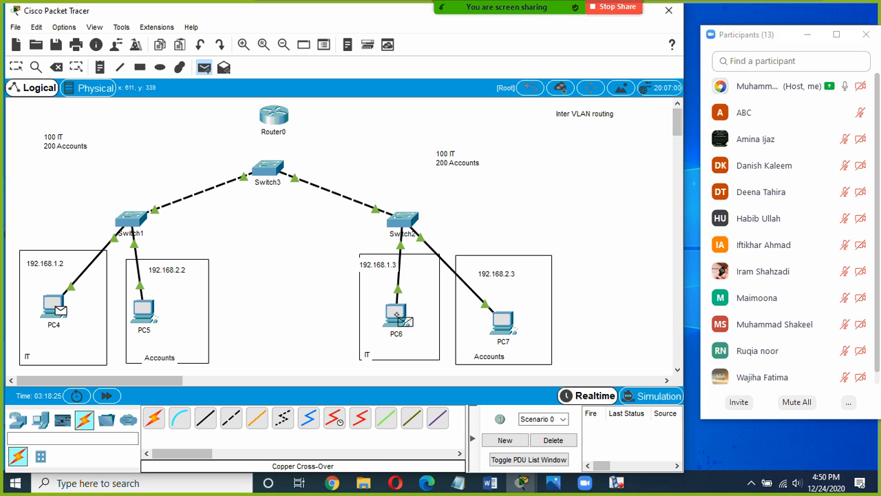
pyautogui.click(203, 66)
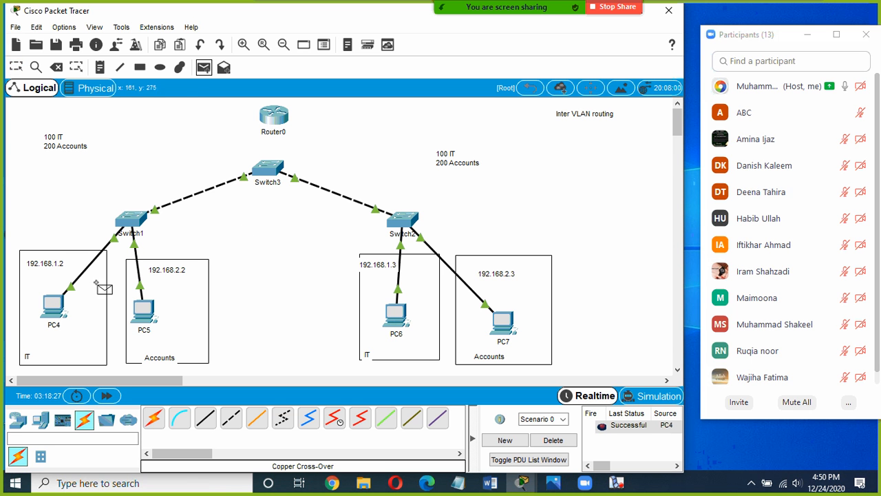
pyautogui.click(60, 305)
pyautogui.click(396, 318)
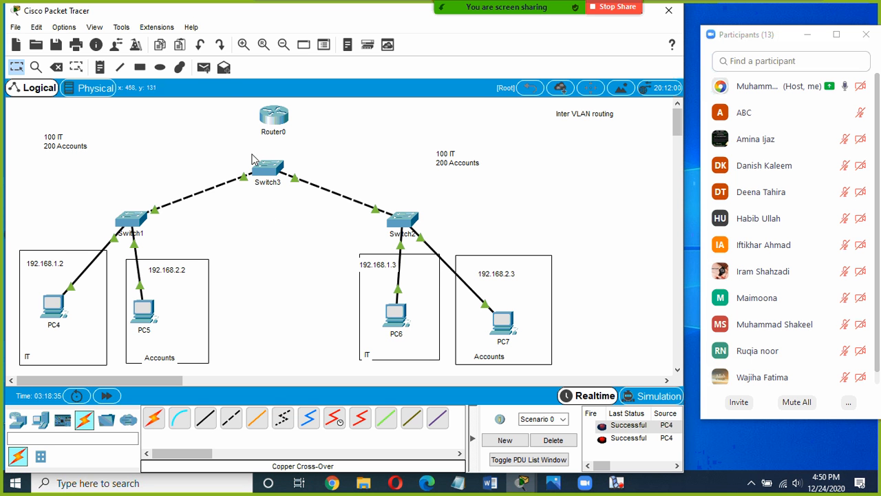
# Test the reverse direction with a simple PDU from PC6 to PC4, then delete the test scenario.
pyautogui.click(203, 67)
pyautogui.click(396, 313)
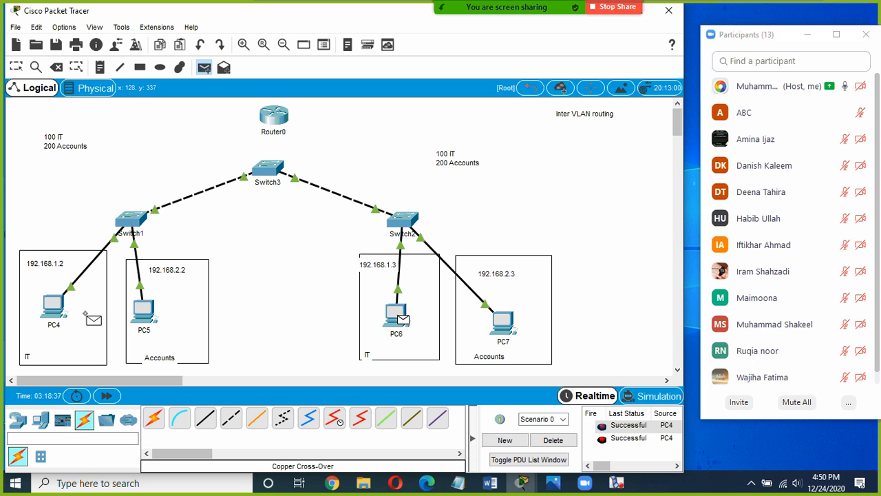
pyautogui.click(58, 307)
pyautogui.click(553, 440)
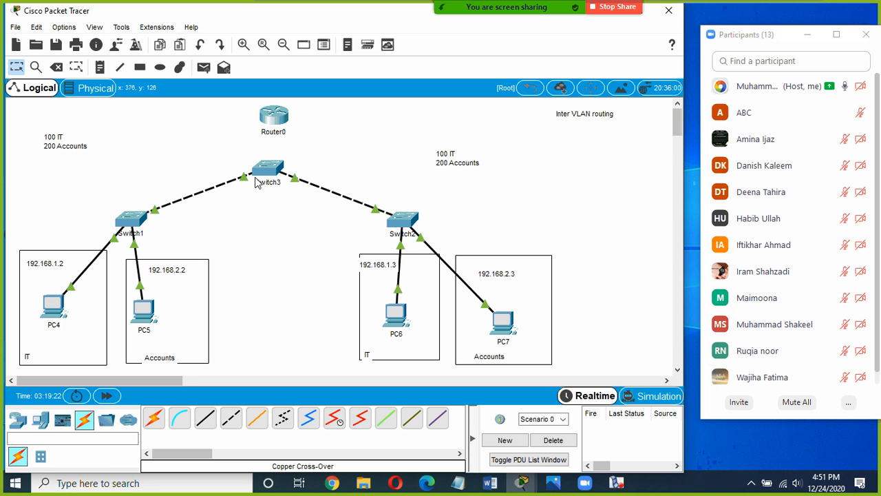
# Shift Switch3, Switch2 and Switch1 slightly in the topology to tidy the layout beneath Router0.
pyautogui.moveTo(274, 176)
pyautogui.mouseDown()
pyautogui.moveTo(265, 186)
pyautogui.moveTo(274, 188)
pyautogui.mouseUp()
pyautogui.click(274, 187)
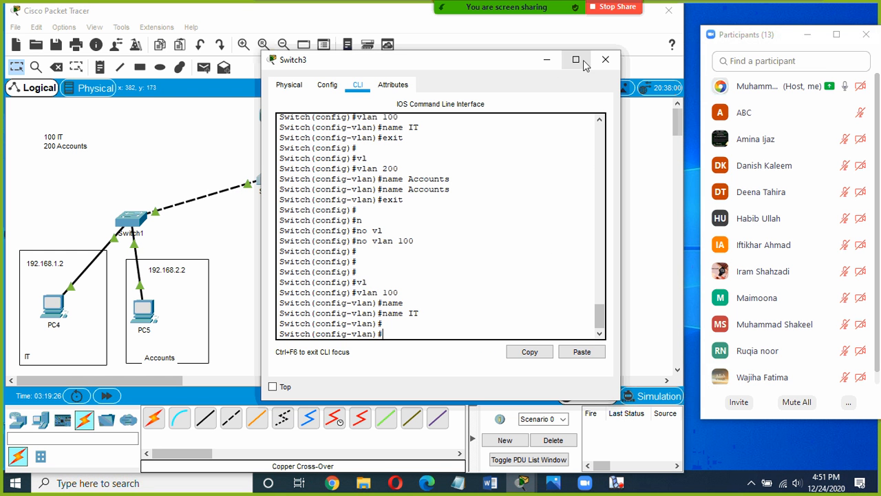
pyautogui.click(605, 59)
pyautogui.moveTo(404, 218); pyautogui.dragTo(397, 222)
pyautogui.moveTo(139, 220); pyautogui.dragTo(134, 223)
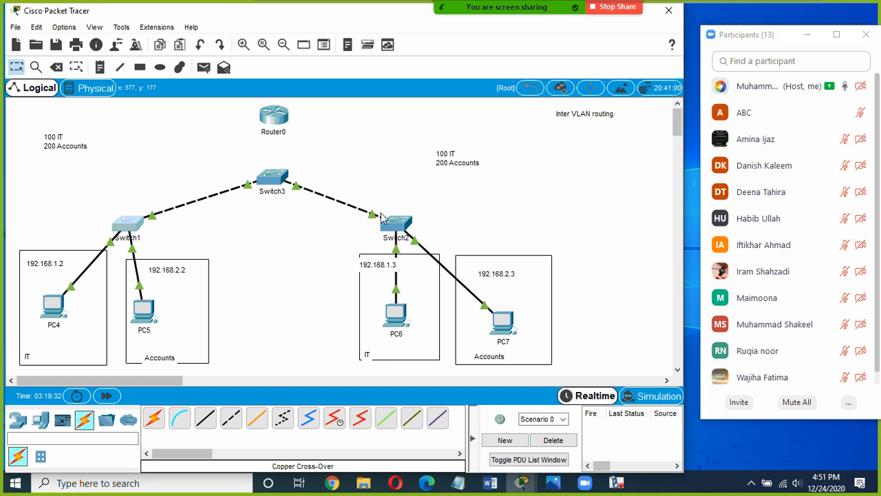
pyautogui.moveTo(384, 217); pyautogui.dragTo(386, 225)
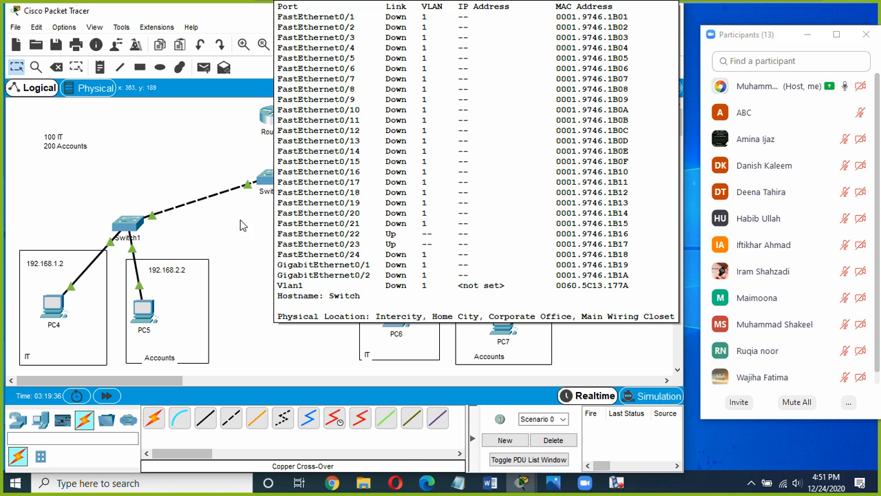
pyautogui.moveTo(269, 182); pyautogui.dragTo(269, 188)
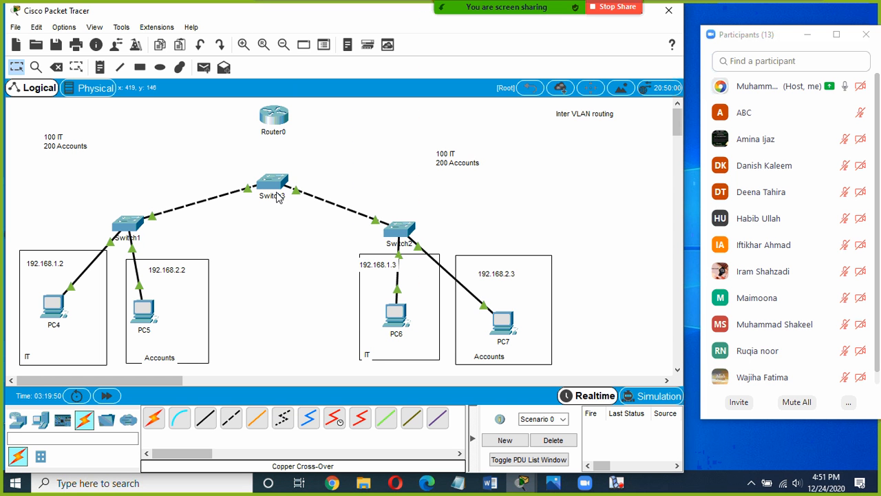
pyautogui.moveTo(279, 197)
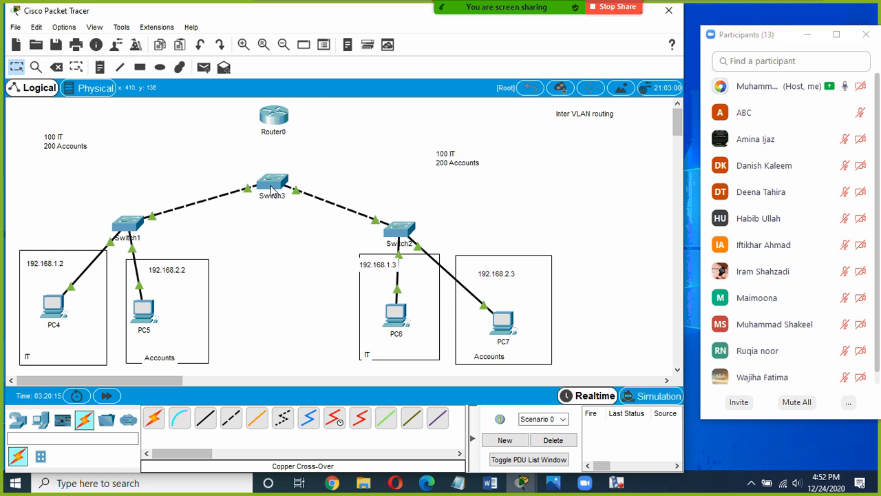
# Connect Router0's GigabitEthernet0/0 to Switch3's FastEthernet0/1 with a copper straight-through cable.
pyautogui.click(206, 417)
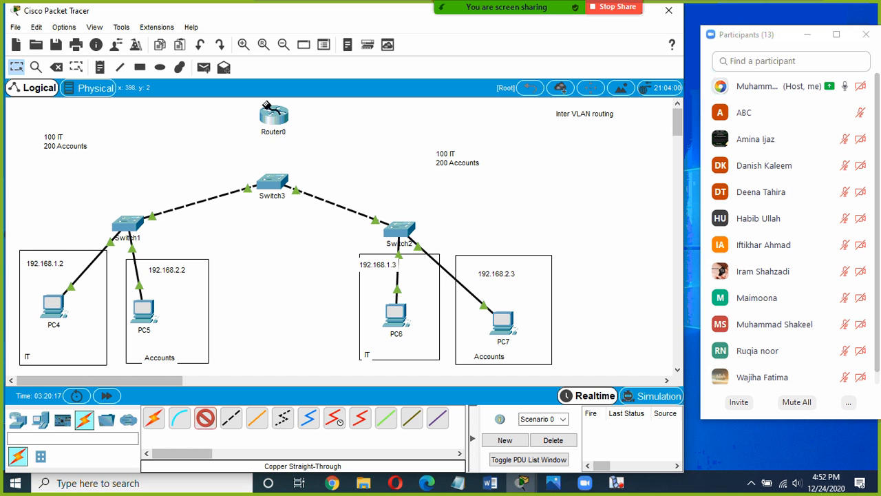
pyautogui.click(270, 116)
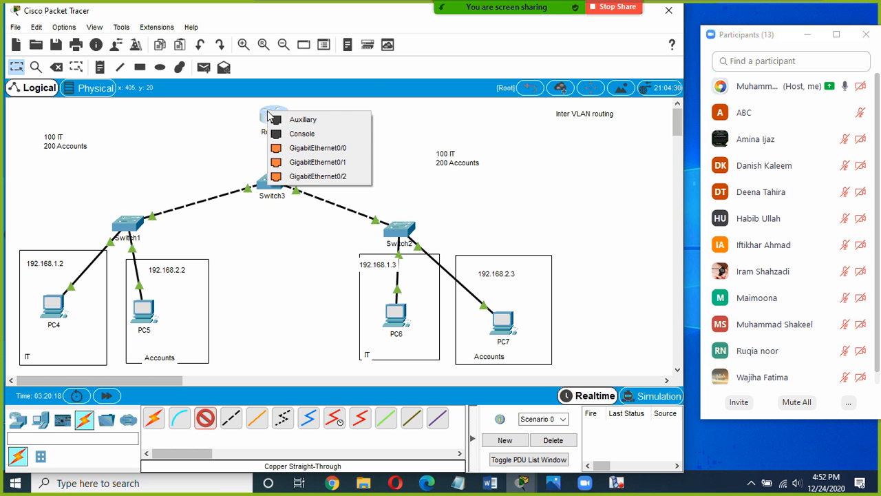
pyautogui.click(303, 148)
pyautogui.click(274, 180)
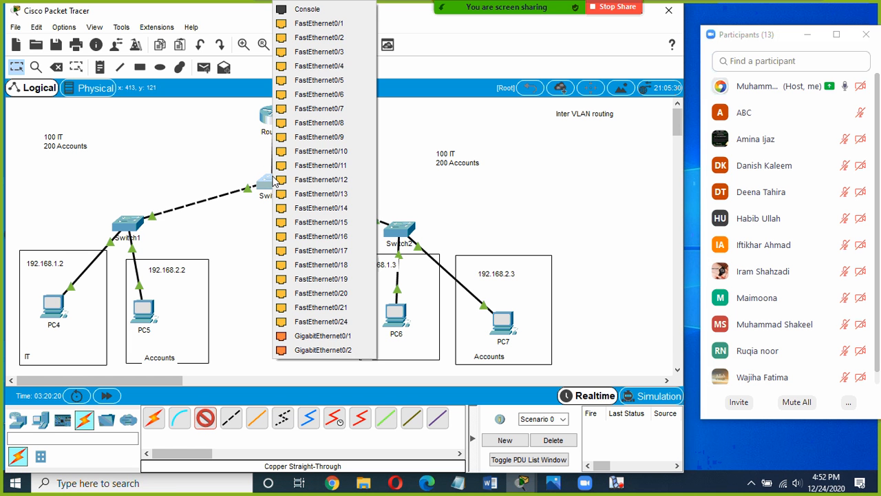
pyautogui.click(311, 25)
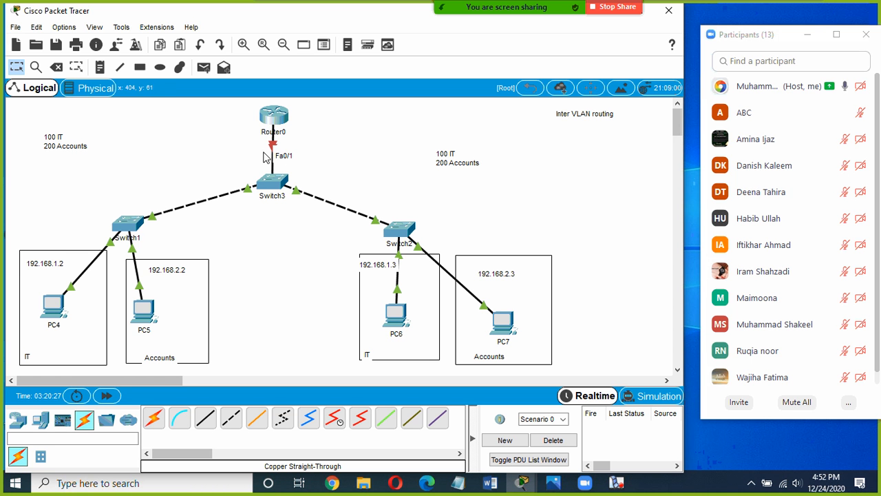
# On Switch3, leave VLAN configuration mode and enter interface configuration for fastEthernet 0/1.
pyautogui.click(274, 185)
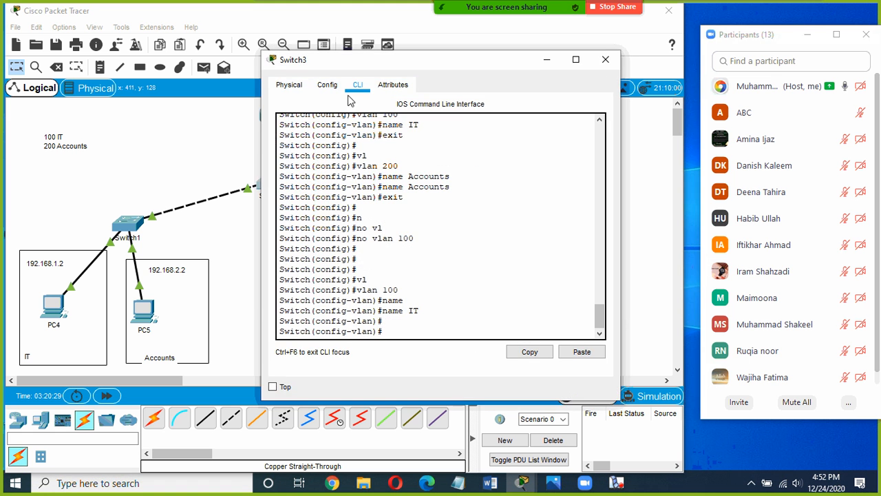
pyautogui.moveTo(325, 64); pyautogui.dragTo(377, 48)
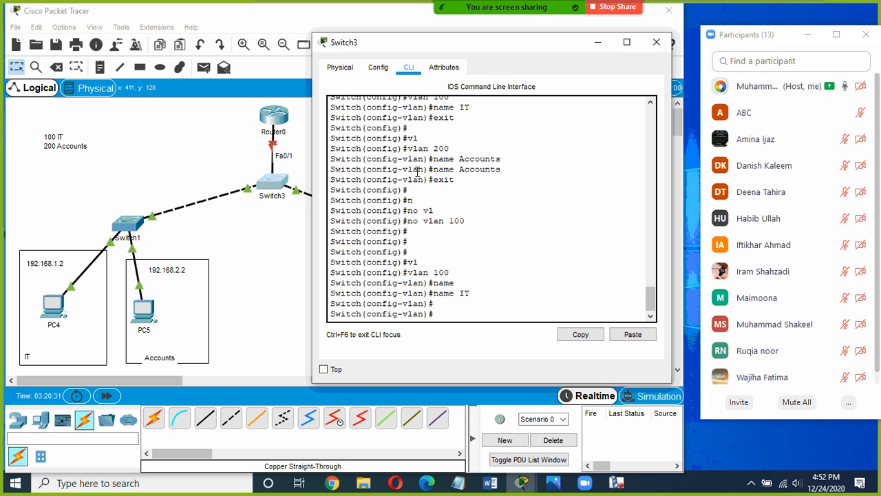
pyautogui.press('Return')
pyautogui.press('Return')
pyautogui.write('exit')
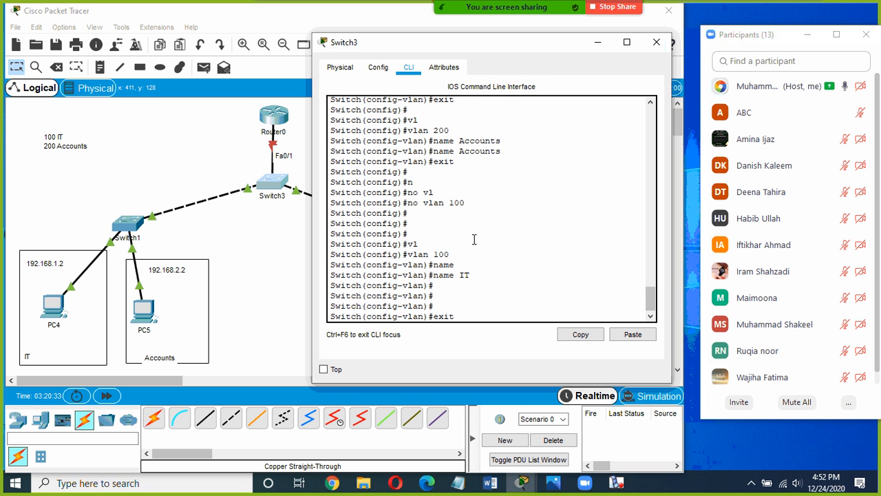
pyautogui.press('Return')
pyautogui.write('in')
pyautogui.press('Tab')
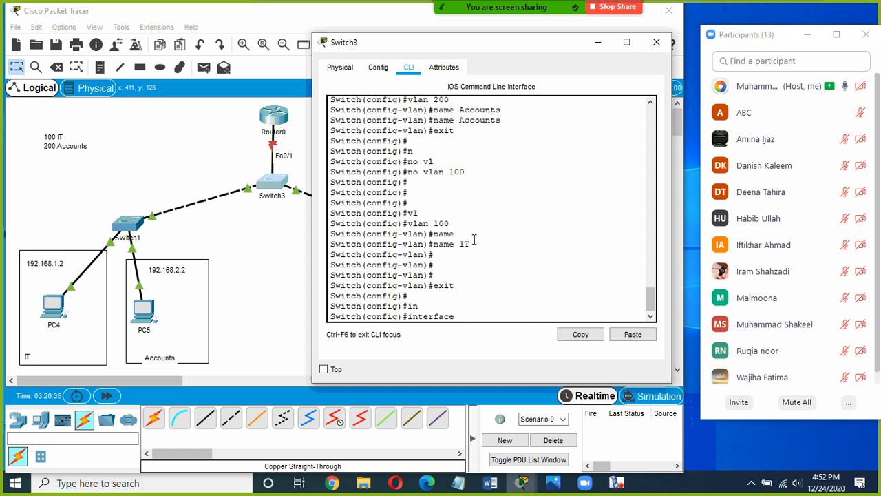
pyautogui.write('fas')
pyautogui.press('Tab')
pyautogui.write('0/')
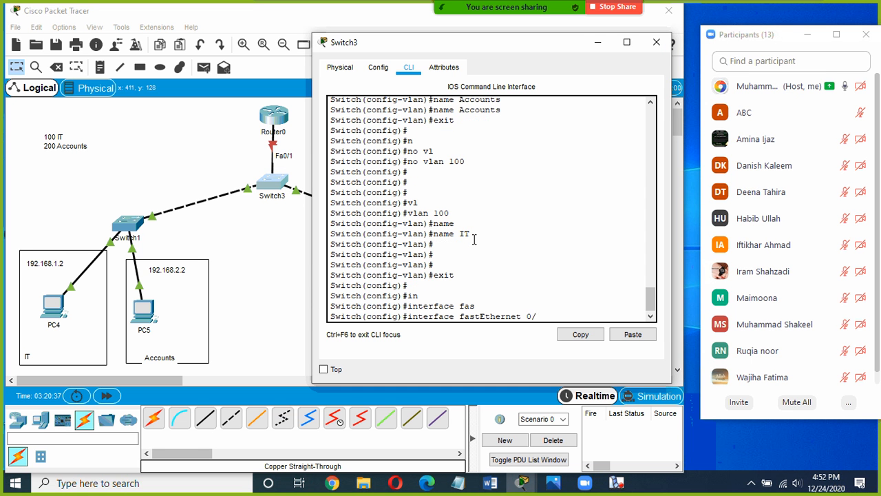
pyautogui.write('1')
pyautogui.press('Return')
# Set Switch3's fastEthernet 0/1 to switchport mode trunk and return to the topology.
pyautogui.write('se')
pyautogui.press('Tab')
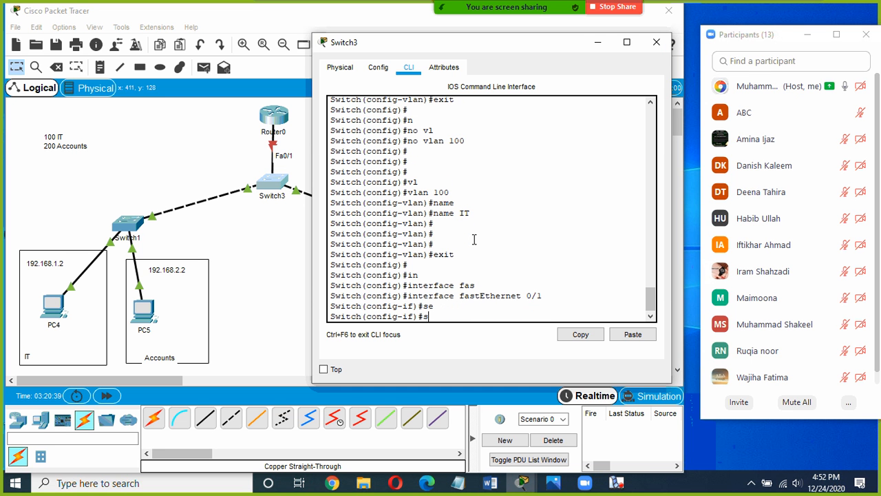
pyautogui.write('w')
pyautogui.press('Tab')
pyautogui.write('m')
pyautogui.press('Tab')
pyautogui.write('tr')
pyautogui.press('Tab')
pyautogui.press('Return')
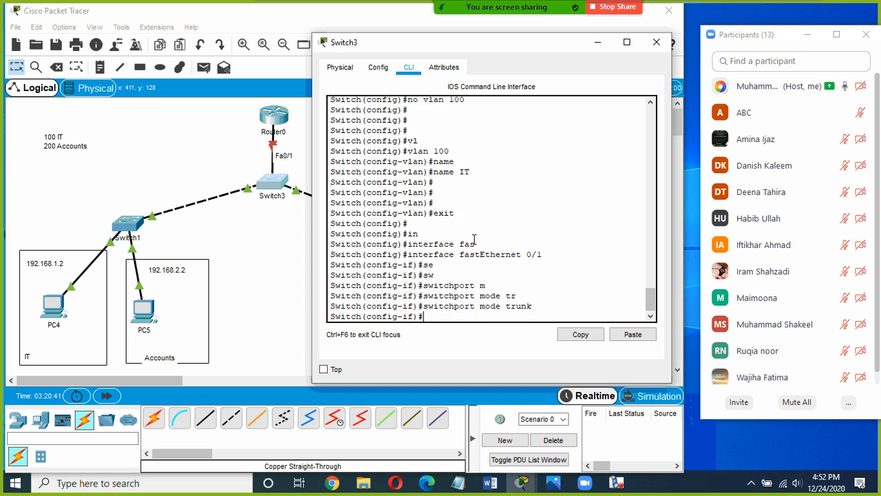
pyautogui.press('Return')
pyautogui.press('Return')
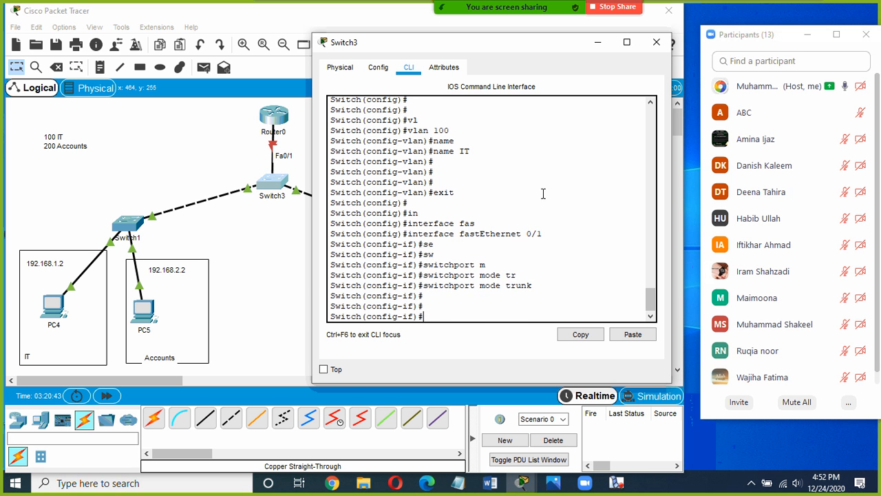
pyautogui.click(656, 42)
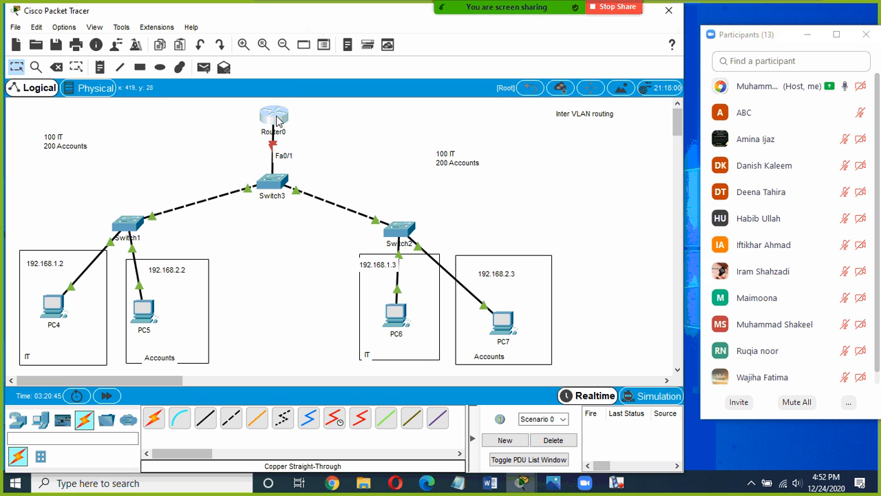
# Move Router0 slightly higher in the topology, farther from Switch3.
pyautogui.moveTo(276, 118); pyautogui.dragTo(277, 115)
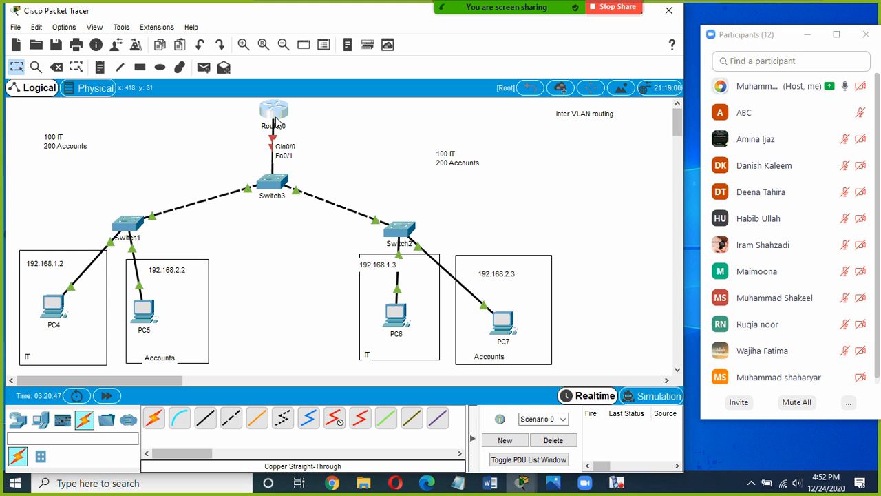
pyautogui.click(276, 115)
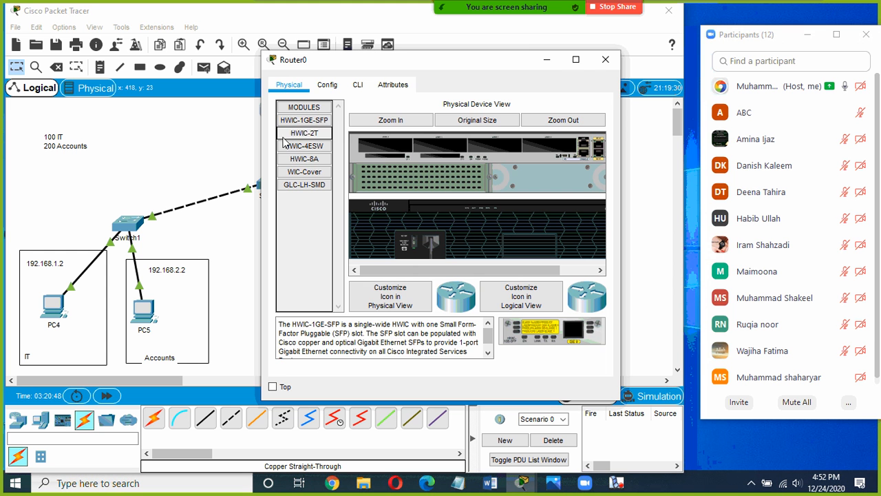
pyautogui.click(599, 57)
pyautogui.moveTo(270, 119); pyautogui.dragTo(272, 117)
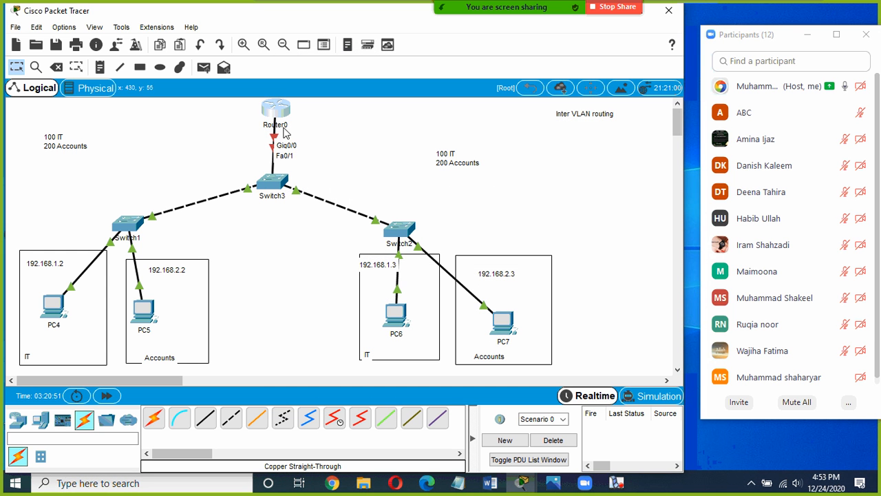
# Open Router0's command line and decline the initial configuration dialog with "no".
pyautogui.click(278, 116)
pyautogui.moveTo(362, 62); pyautogui.dragTo(464, 45)
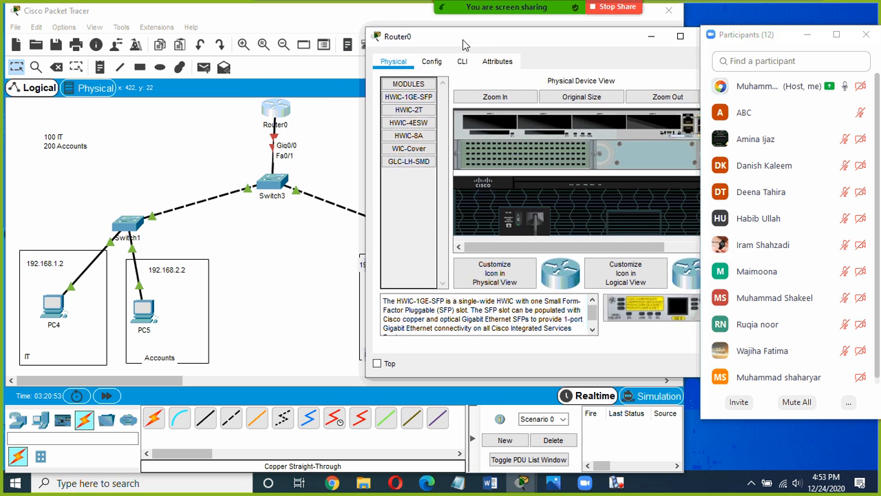
pyautogui.click(462, 61)
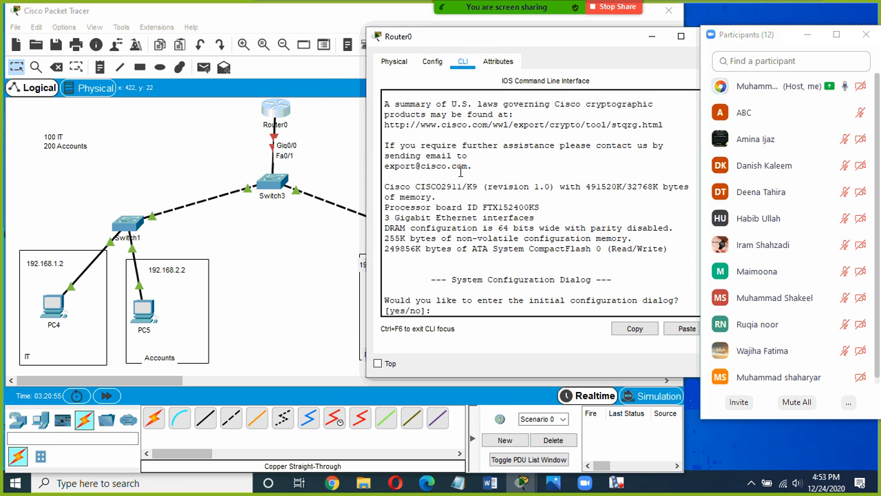
pyautogui.press('Return')
pyautogui.press('Return')
pyautogui.press('Return')
pyautogui.write('no')
pyautogui.press('Return')
pyautogui.press('Return')
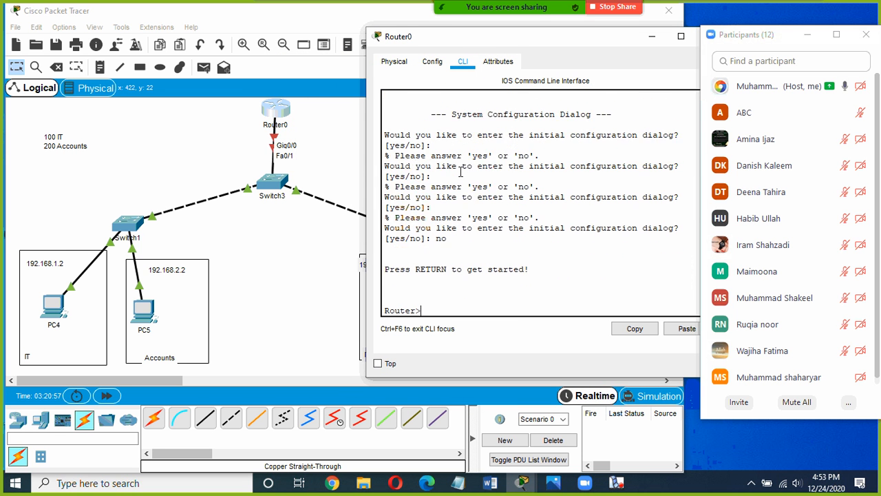
# Enter privileged mode and then global configuration mode on Router0 with config terminal.
pyautogui.press('Return')
pyautogui.write('en')
pyautogui.press('Return')
pyautogui.write('co')
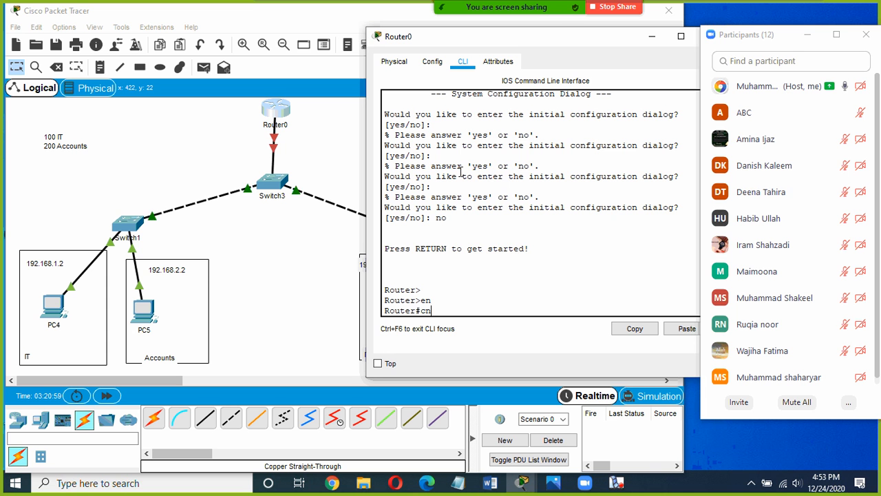
pyautogui.write('nfig t')
pyautogui.press('Tab')
pyautogui.press('Return')
pyautogui.press('Return')
pyautogui.press('Return')
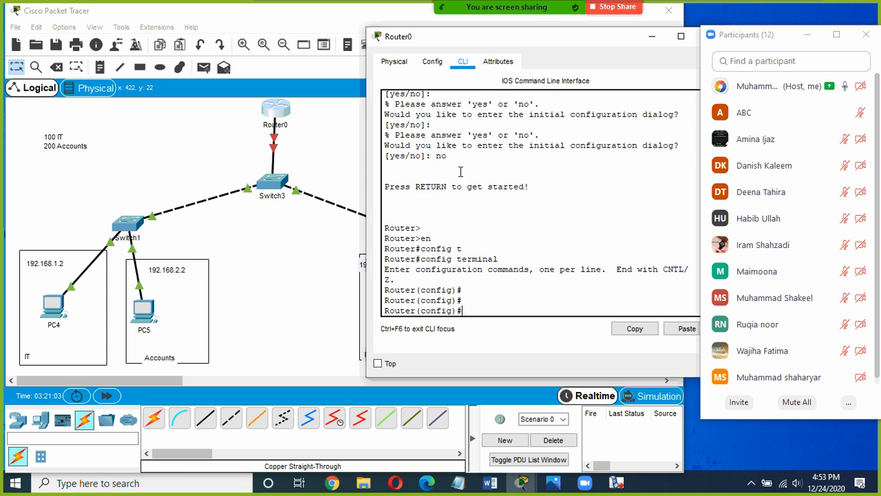
# Check the port labels on the Router0–Switch3 link, move Switch3 slightly lower and return to Router0's command line.
pyautogui.click(278, 127)
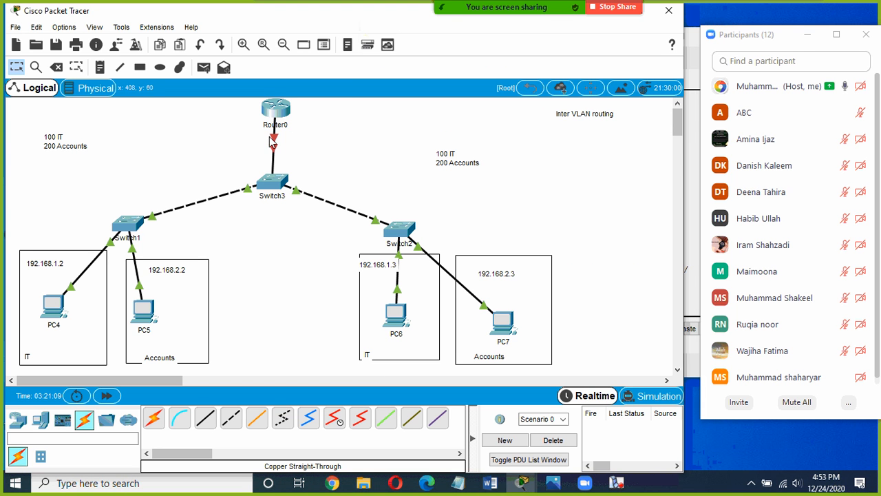
pyautogui.moveTo(276, 147)
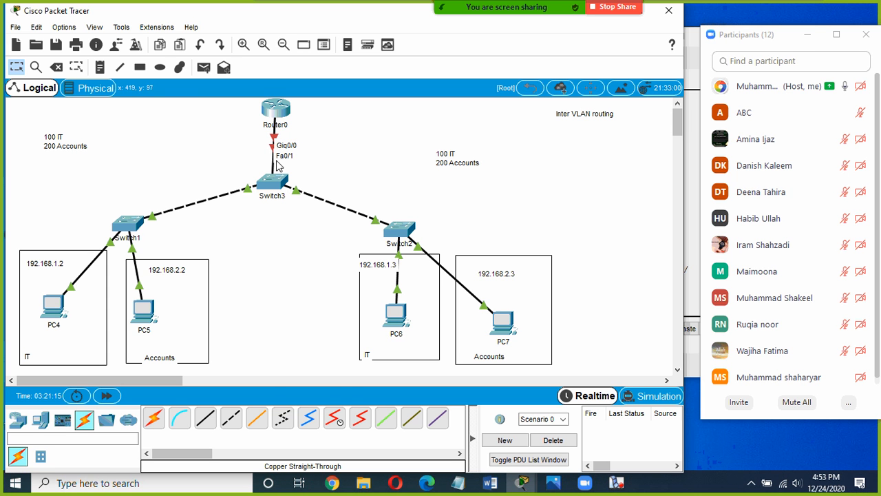
pyautogui.moveTo(275, 182)
pyautogui.mouseDown()
pyautogui.moveTo(277, 240)
pyautogui.moveTo(281, 187)
pyautogui.mouseUp()
pyautogui.click(284, 116)
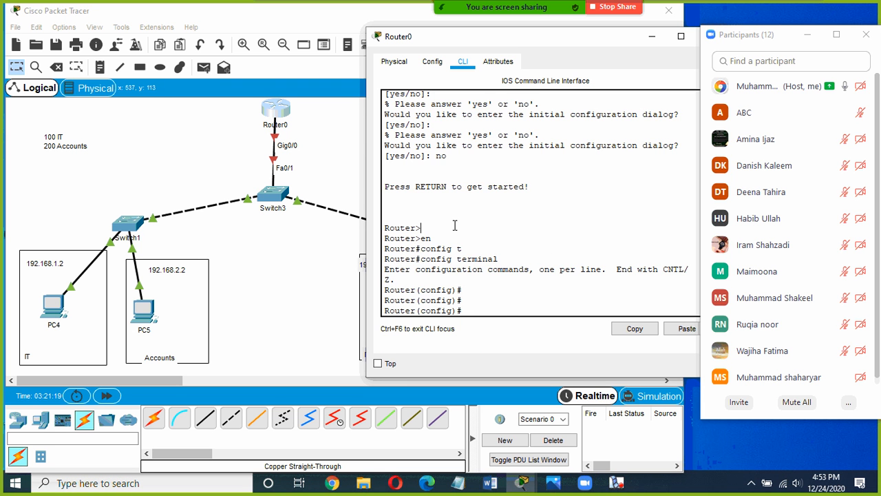
# Enter interface configuration for gigabitEthernet 0/0 on Router0 and try to complete a command starting with "sw".
pyautogui.write('in')
pyautogui.press('Tab')
pyautogui.write('gi')
pyautogui.press('Tab')
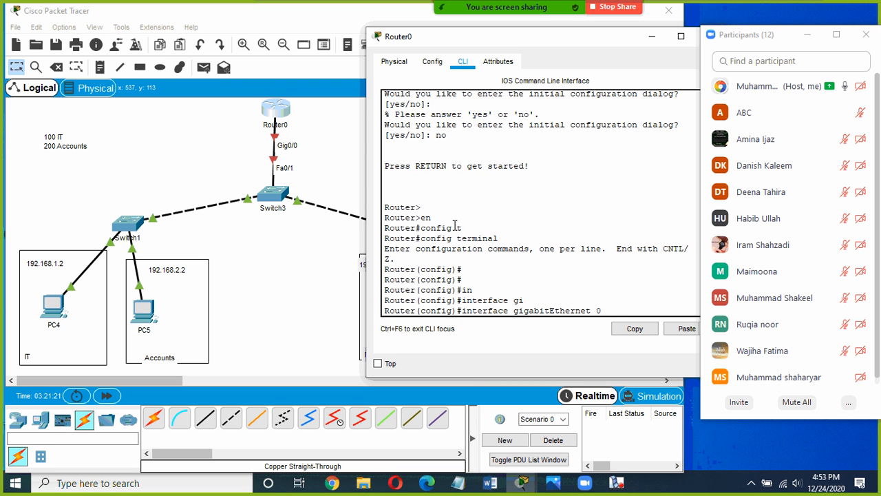
pyautogui.press('Return')
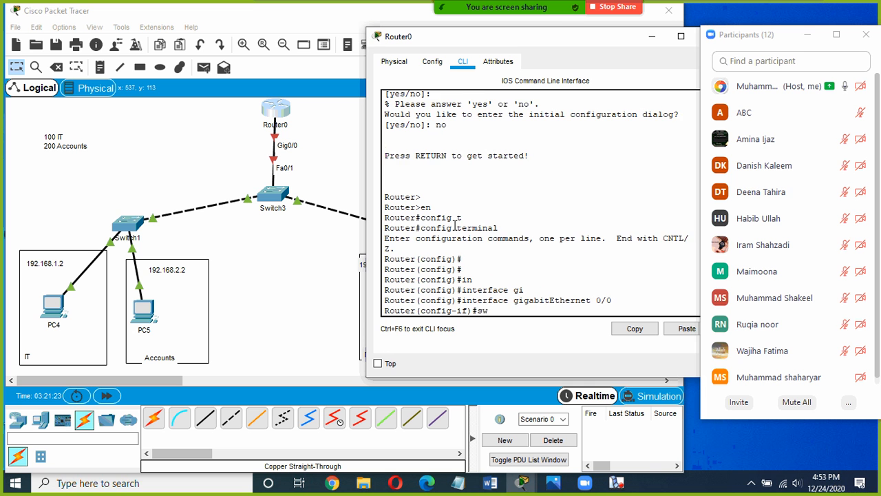
pyautogui.press('Tab')
pyautogui.press('Tab')
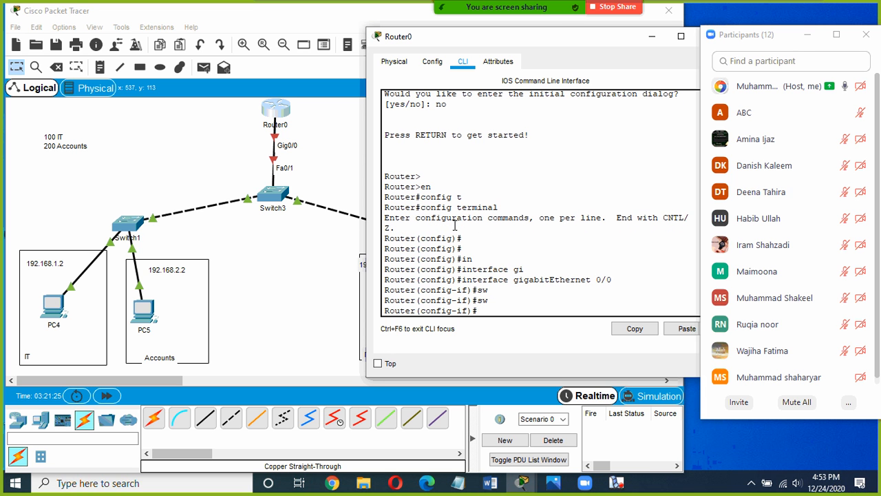
# Enable Router0's gigabitEthernet 0/0 interface with no shutdown.
pyautogui.write('no sh')
pyautogui.press('Tab')
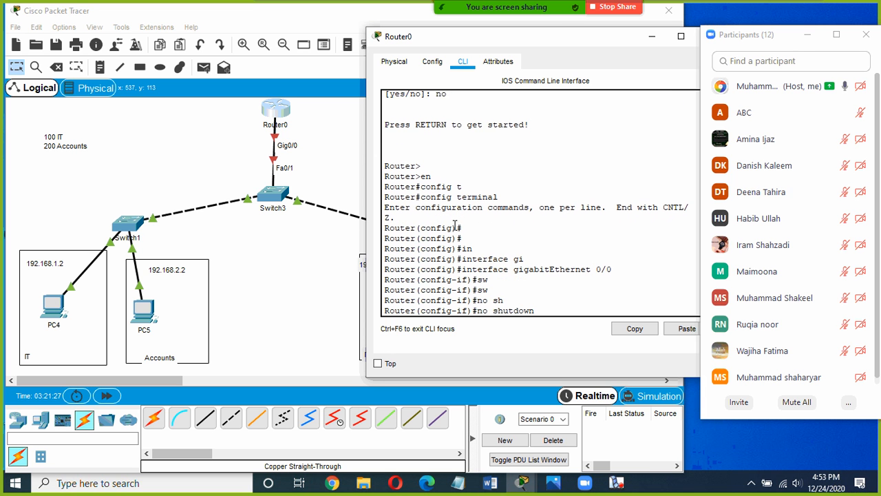
pyautogui.press('Return')
pyautogui.press('Return')
pyautogui.press('Return')
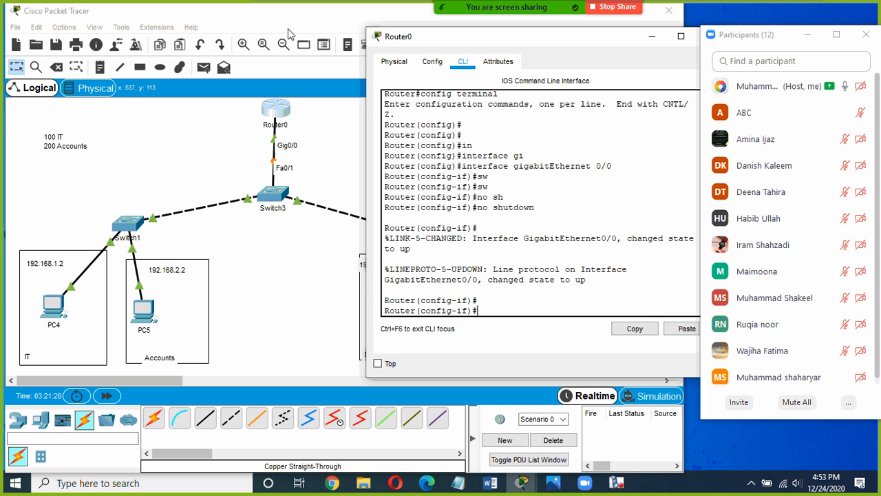
pyautogui.moveTo(473, 42); pyautogui.dragTo(368, 93)
pyautogui.click(622, 74)
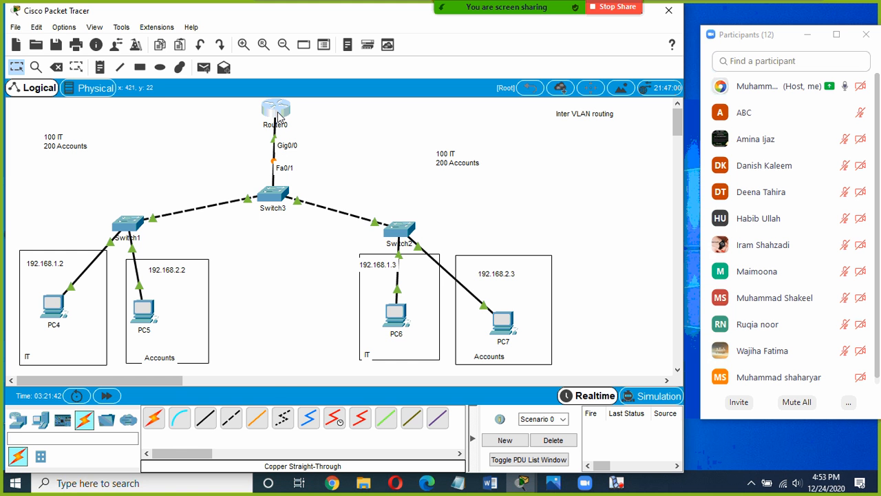
pyautogui.click(278, 116)
pyautogui.moveTo(352, 69); pyautogui.dragTo(402, 38)
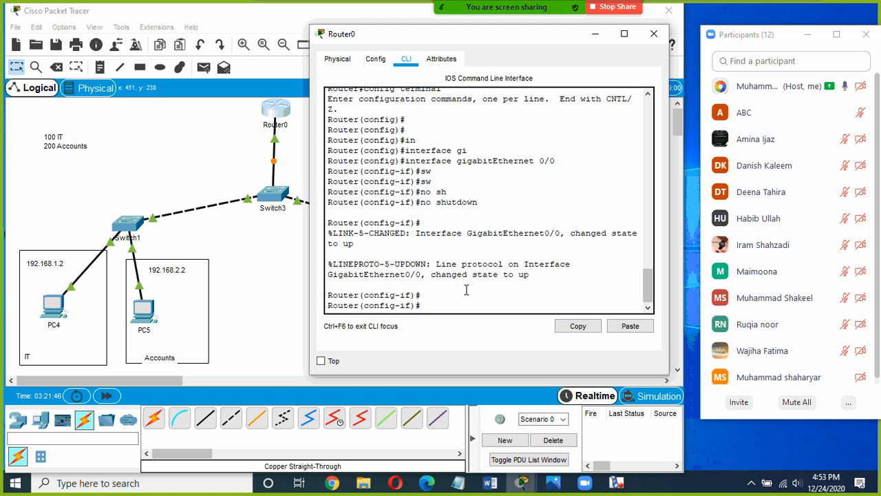
pyautogui.press('Return')
pyautogui.press('Return')
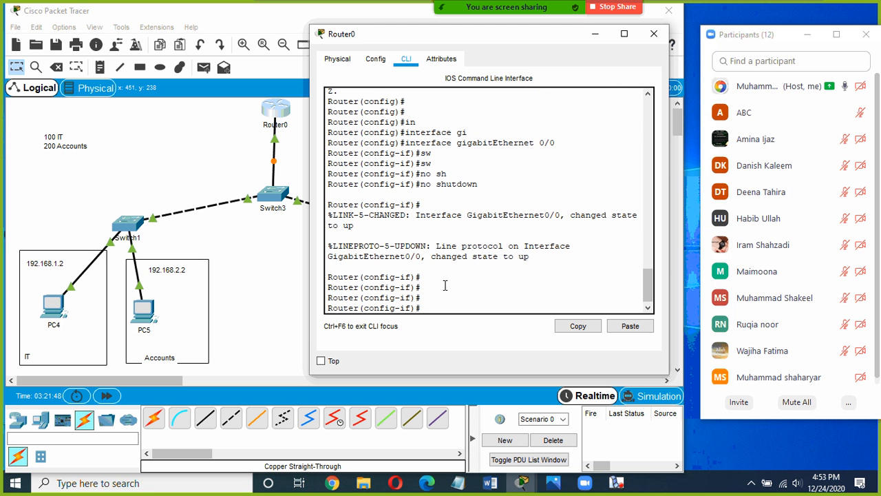
pyautogui.click(223, 140)
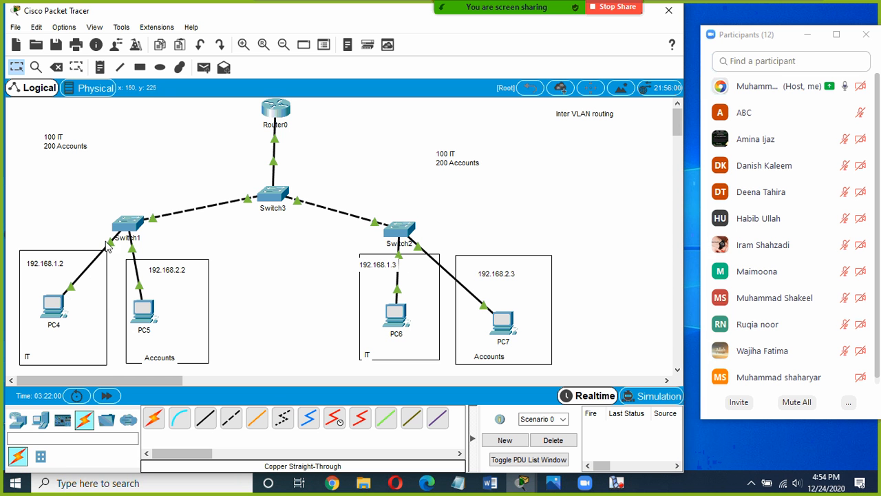
# Set PC4's IPv4 default gateway to 192.168.1.1 in its IP configuration and close PC4.
pyautogui.click(54, 310)
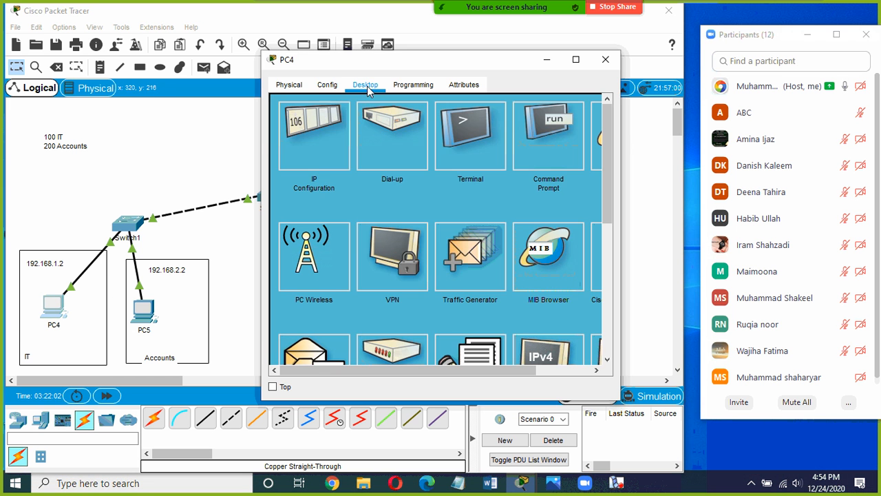
pyautogui.click(332, 138)
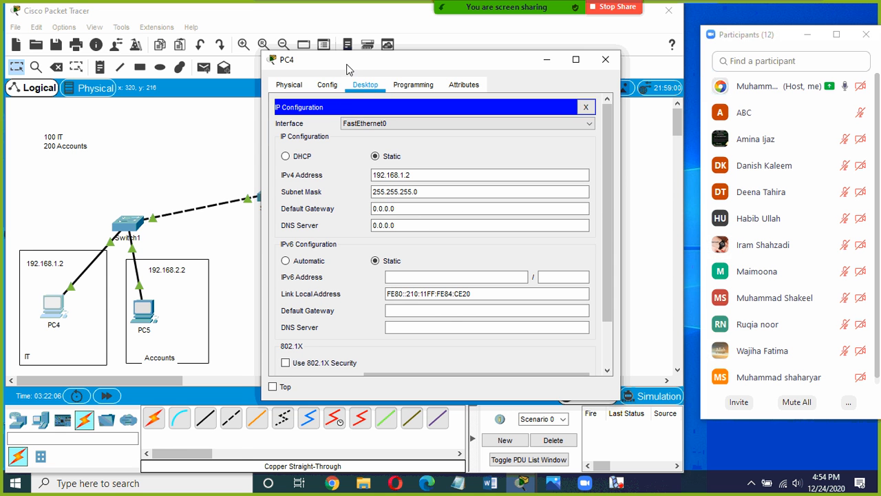
pyautogui.moveTo(347, 69); pyautogui.dragTo(352, 200)
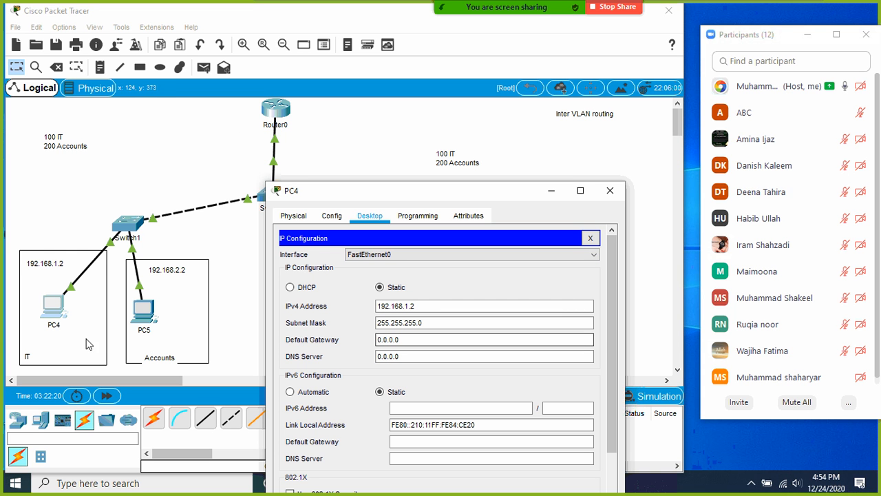
pyautogui.moveTo(420, 341); pyautogui.dragTo(356, 346)
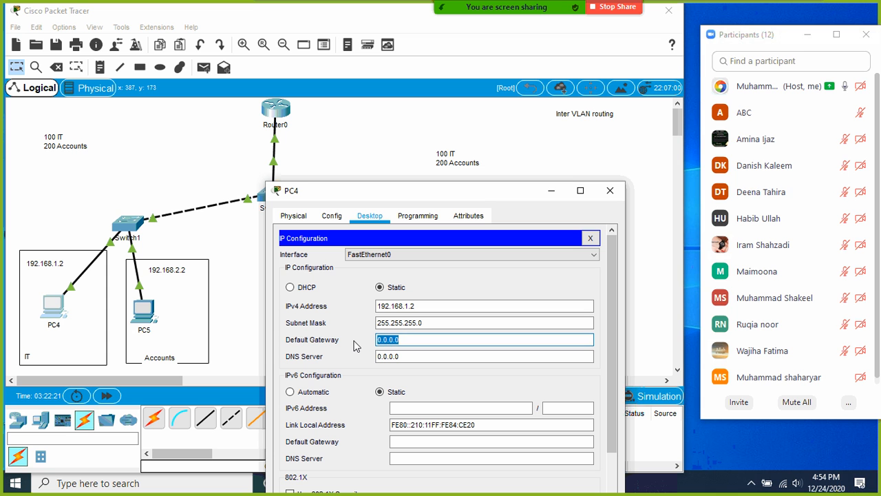
pyautogui.press('BackSpace')
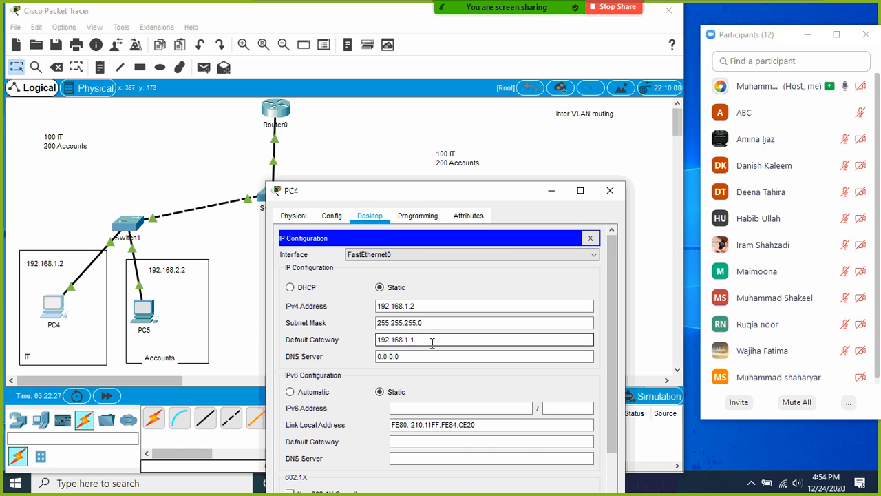
pyautogui.click(609, 192)
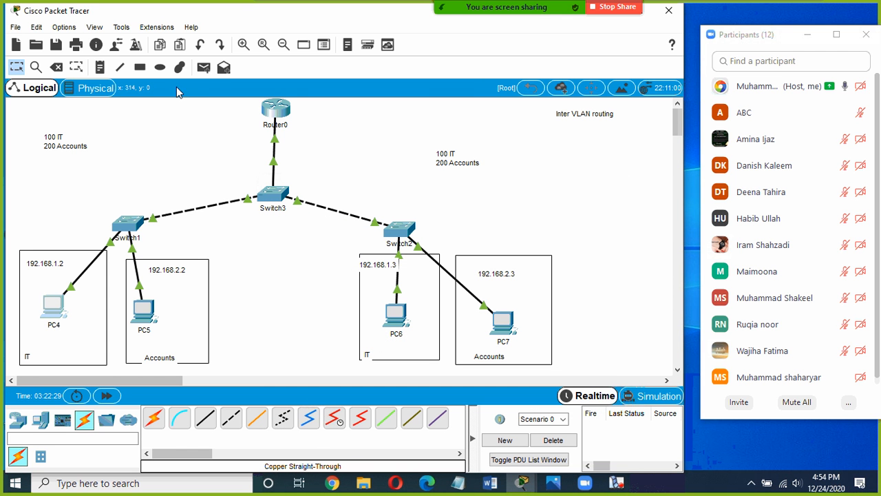
# Place a text note reading 192.168.1.1 beside Router0 in the topology.
pyautogui.click(100, 67)
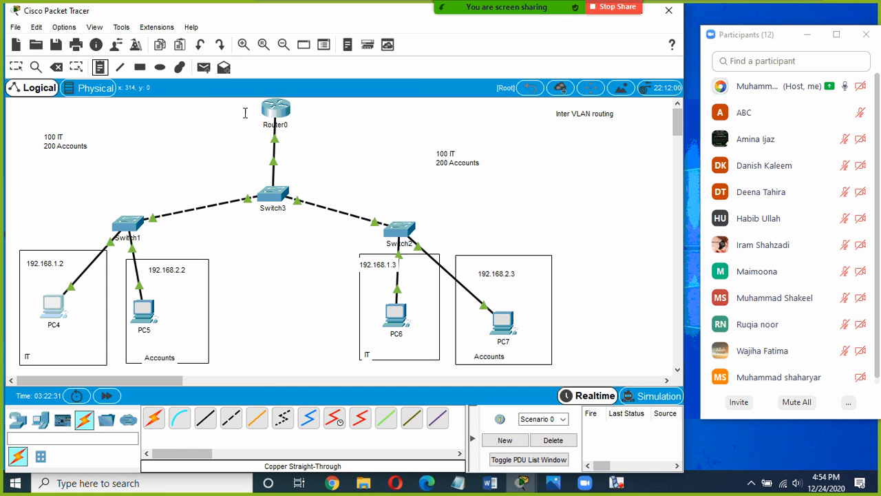
pyautogui.click(309, 124)
pyautogui.write('192.168.1.1')
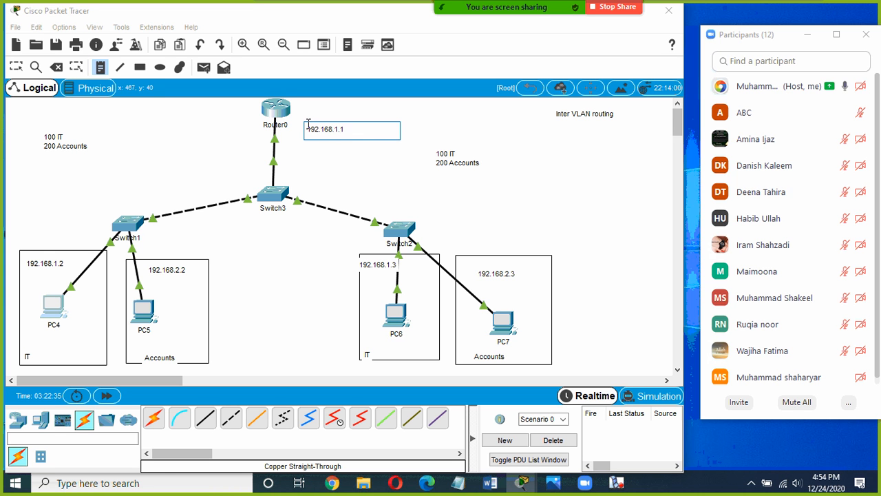
pyautogui.click(15, 67)
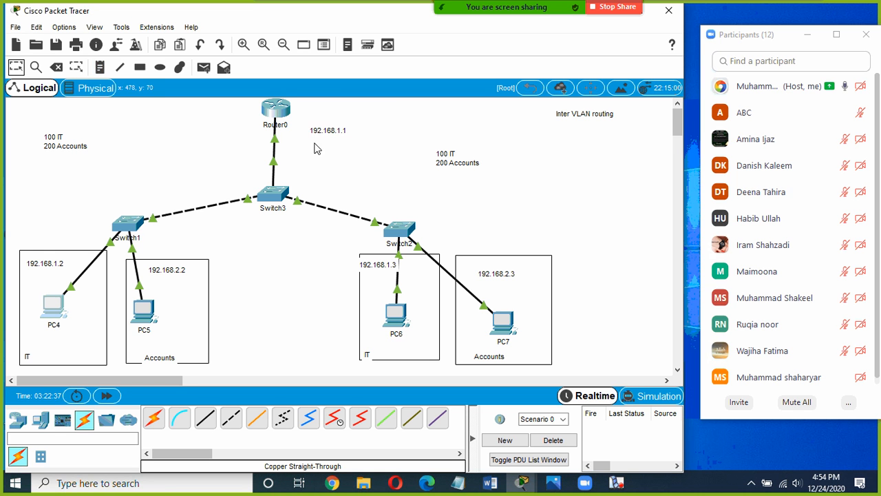
# Reopen Router0's command line and exit interface configuration back to global configuration mode.
pyautogui.click(278, 110)
pyautogui.press('Return')
pyautogui.press('Return')
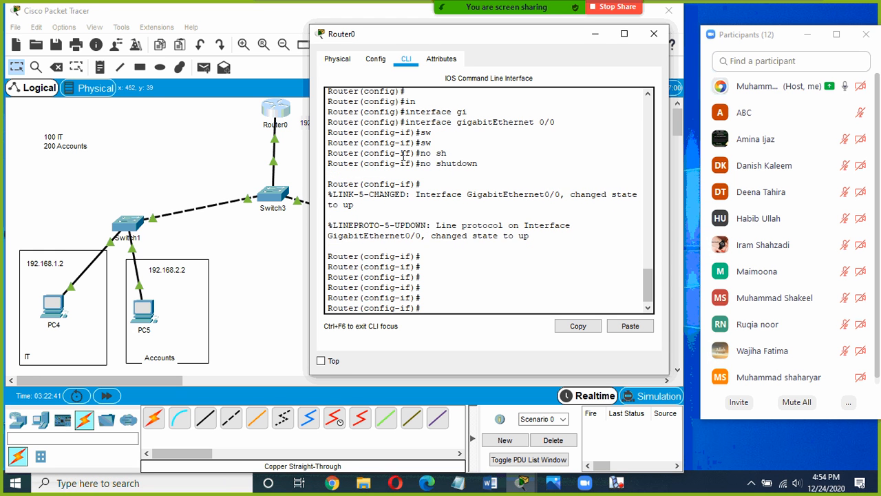
pyautogui.write('exit')
pyautogui.press('Return')
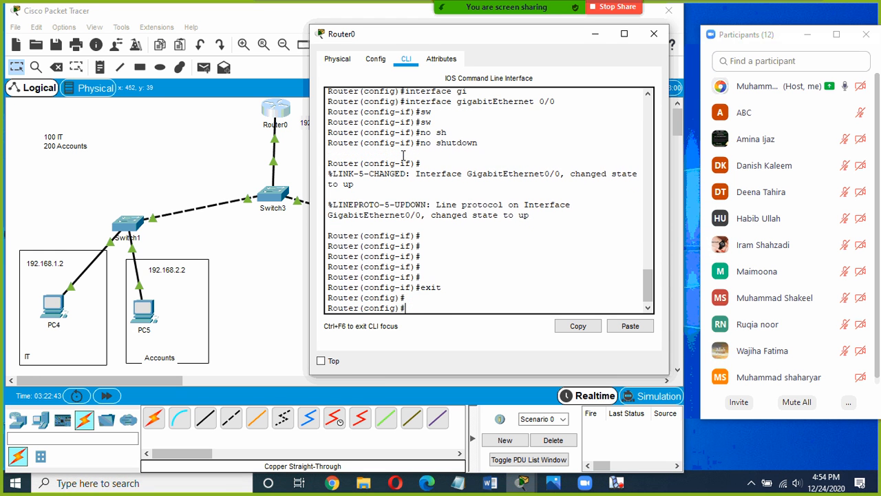
# Check which ports the Router0–Switch3 link uses and return to Router0's command line.
pyautogui.click(199, 158)
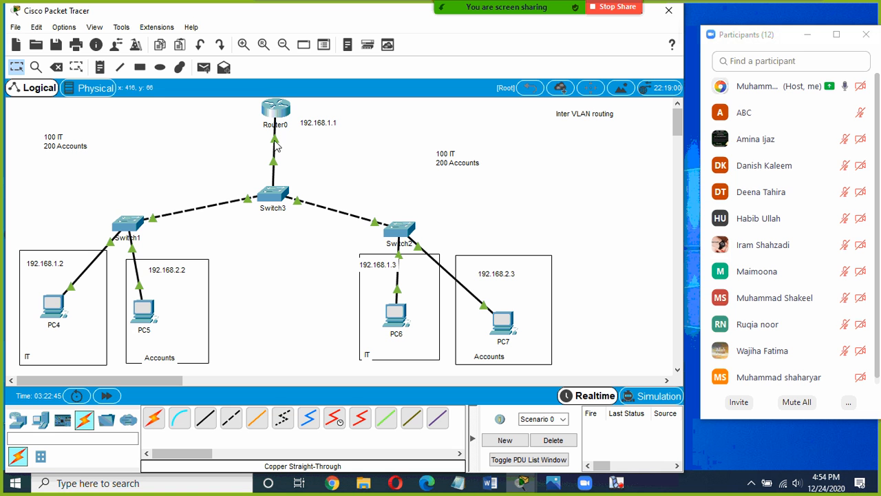
pyautogui.moveTo(277, 148)
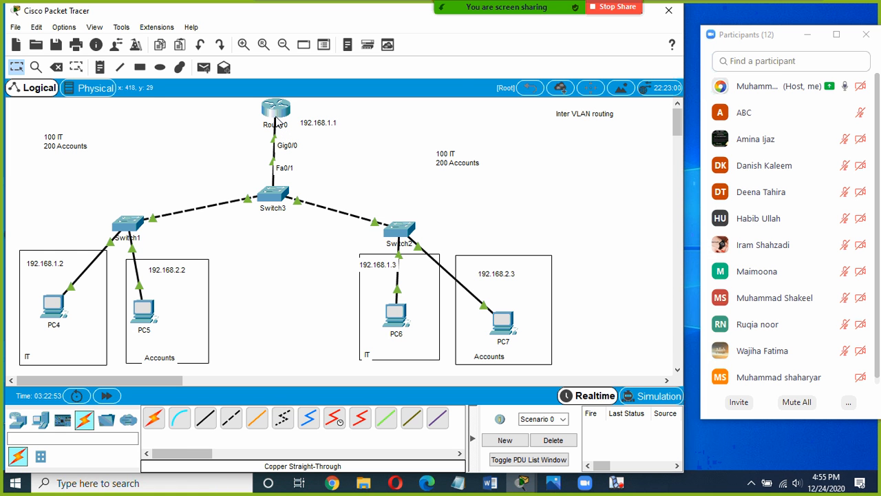
pyautogui.click(278, 117)
pyautogui.moveTo(342, 38); pyautogui.dragTo(397, 30)
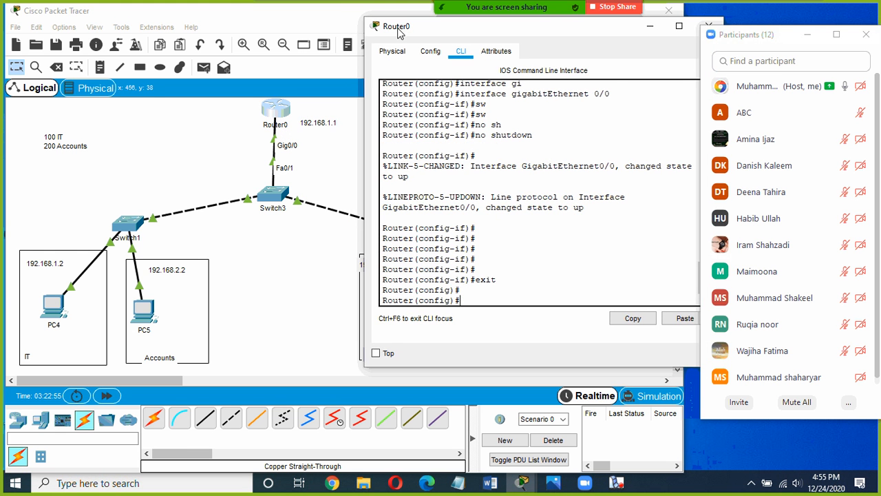
pyautogui.press('Return')
pyautogui.press('Return')
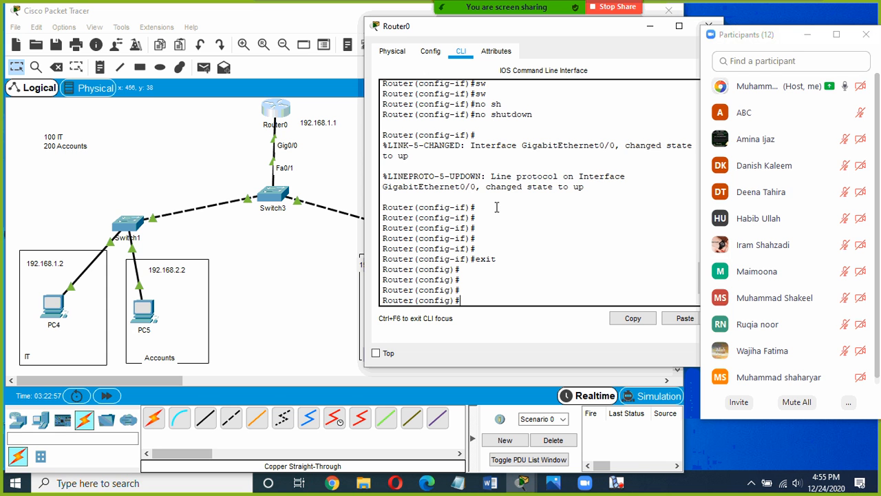
# Create the subinterface gigabitEthernet 0/0.1 on Router0 and enter its configuration.
pyautogui.write('in')
pyautogui.press('Tab')
pyautogui.write('gi')
pyautogui.press('Tab')
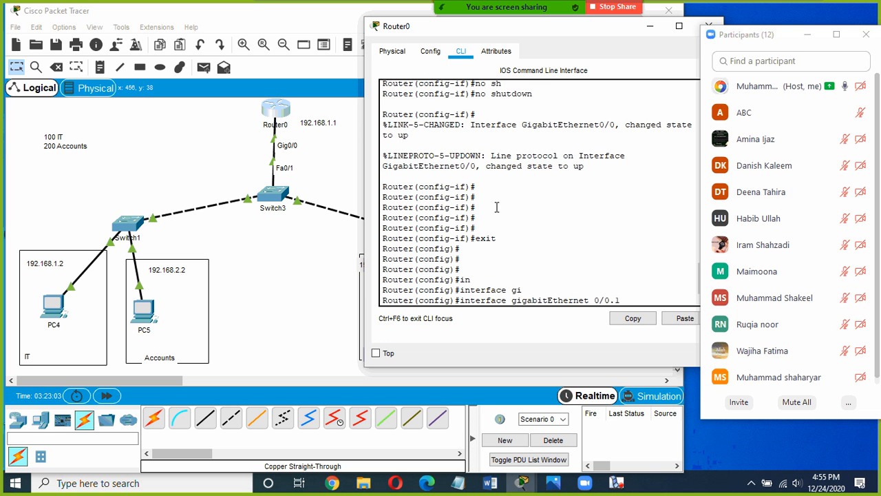
pyautogui.write('0/0.1')
pyautogui.press('Return')
pyautogui.press('Return')
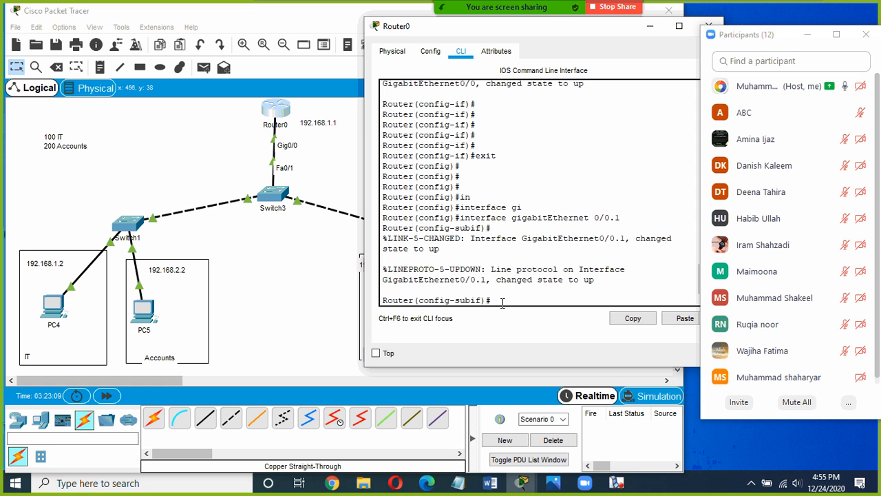
# Try to assign IP address 192.168.1.1 with mask 255.255.255.0 to the gigabitEthernet 0/0.1 subinterface.
pyautogui.write('ip add')
pyautogui.press('Tab')
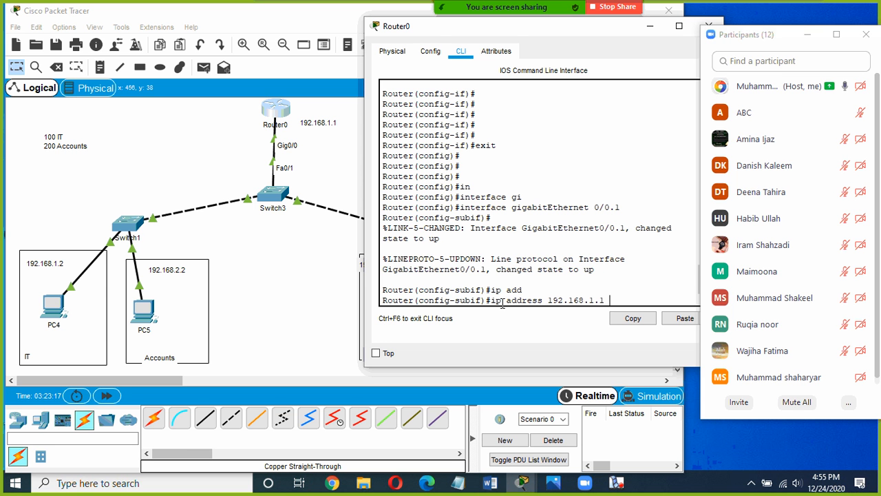
pyautogui.write('255.255.255.0')
pyautogui.press('Return')
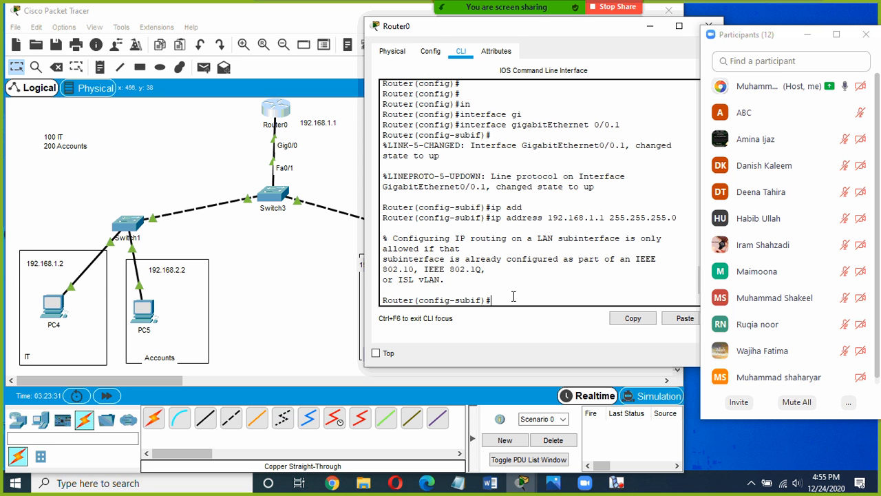
# Look up the encapsulation options and set the subinterface to encapsulation dot1Q with VLAN ID 100.
pyautogui.write('en')
pyautogui.press('Tab')
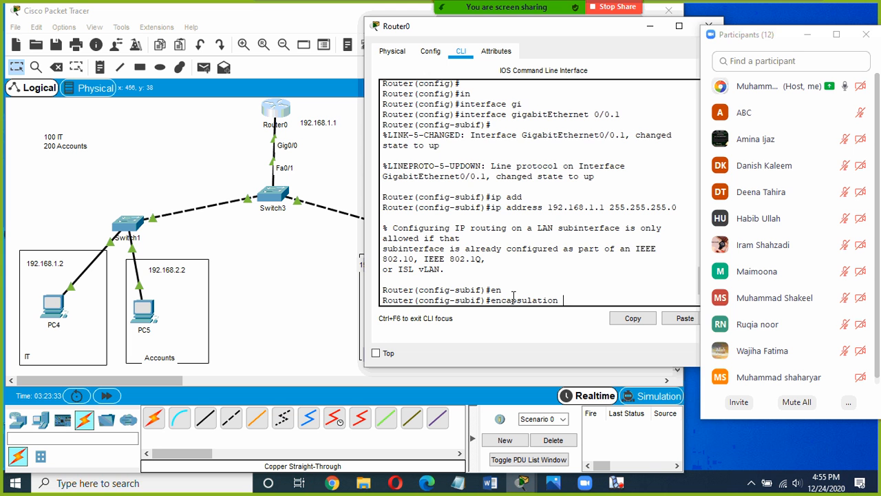
pyautogui.write('?   ')
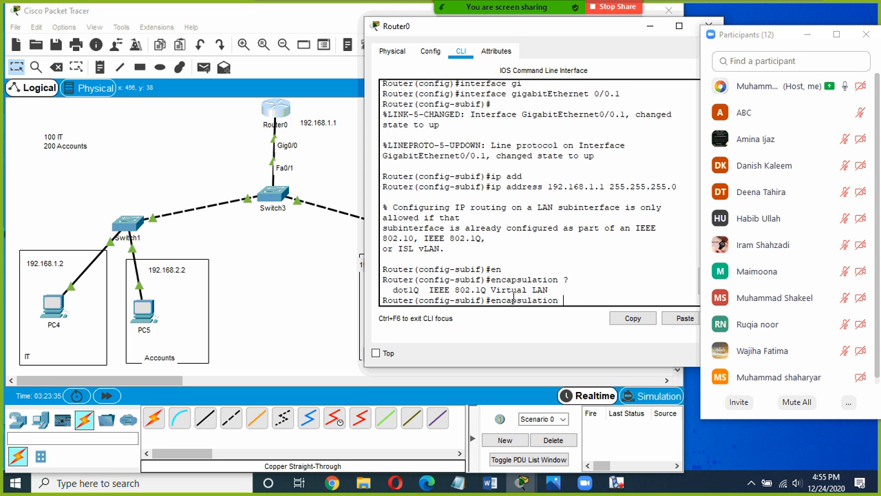
pyautogui.write('do')
pyautogui.press('Tab')
pyautogui.write('?')
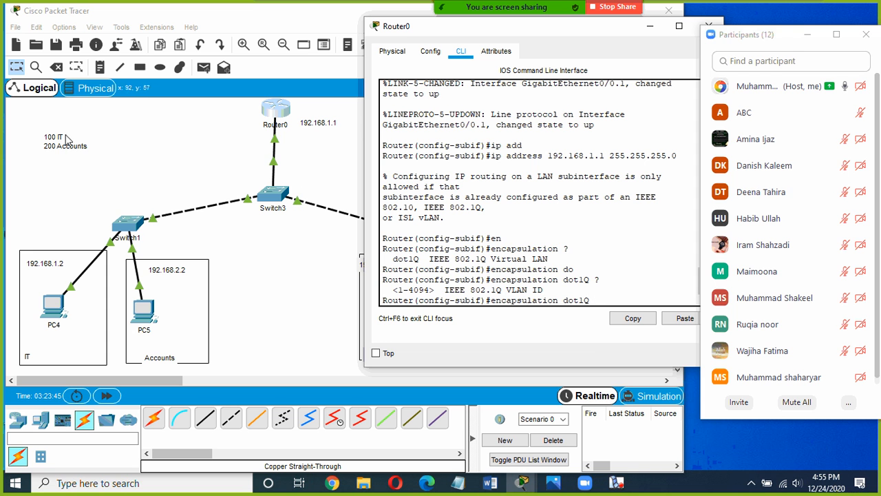
pyautogui.write('100')
pyautogui.press('Return')
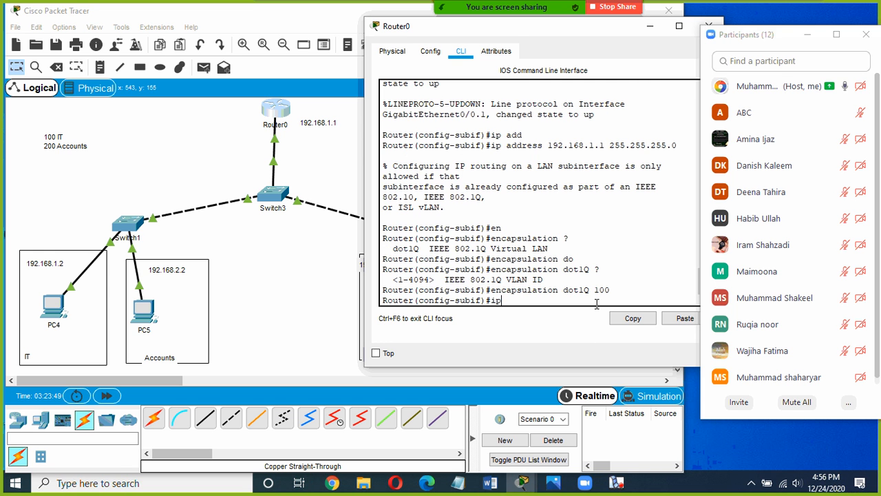
# Assign IP address 192.168.1.1 with mask 255.255.255.0 to the VLAN 100 subinterface and exit to global configuration mode.
pyautogui.write('ip add')
pyautogui.press('Tab')
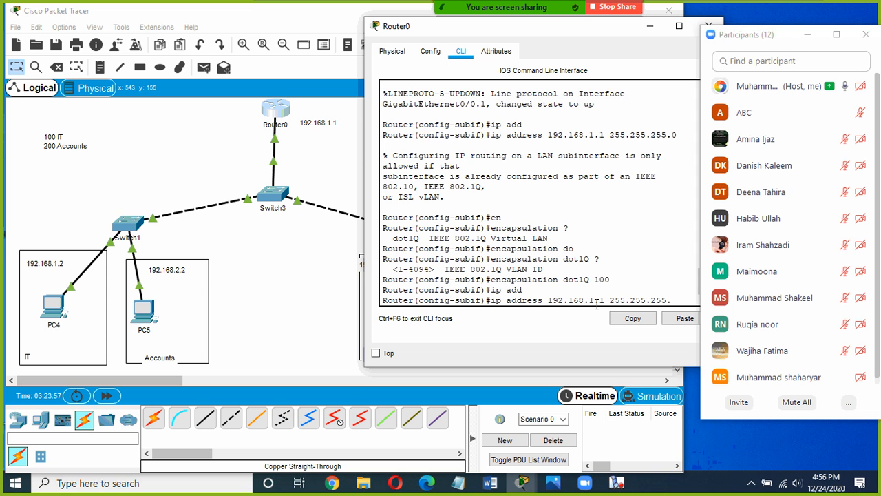
pyautogui.write('0')
pyautogui.press('Return')
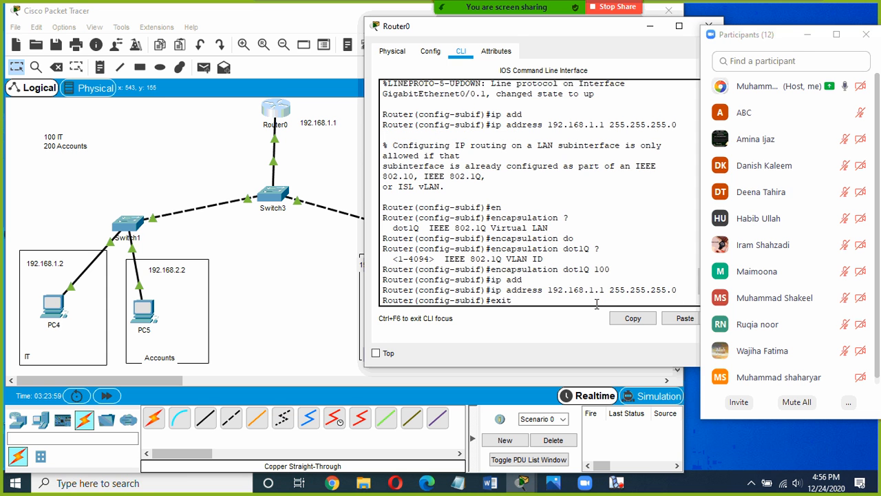
pyautogui.write('exit')
pyautogui.press('Return')
pyautogui.press('Return')
pyautogui.press('Return')
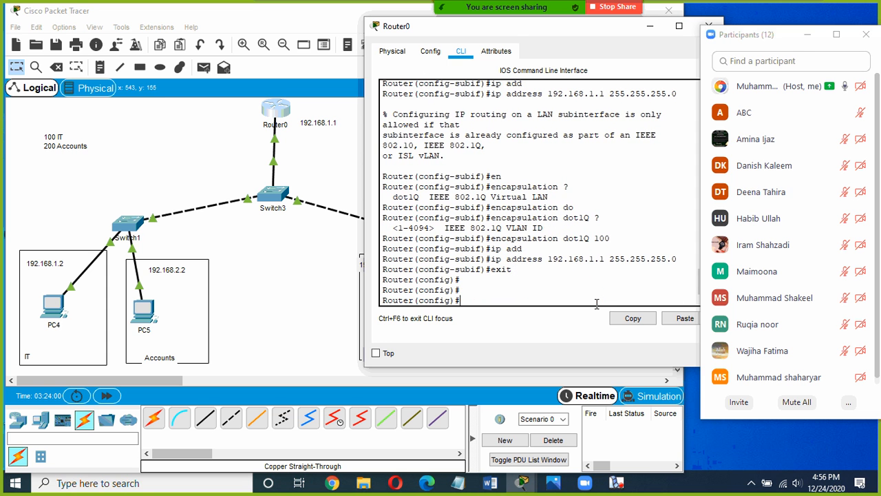
# Test connectivity from PC4 to Router0 with a simple PDU and delete the test from the scenario.
pyautogui.click(308, 285)
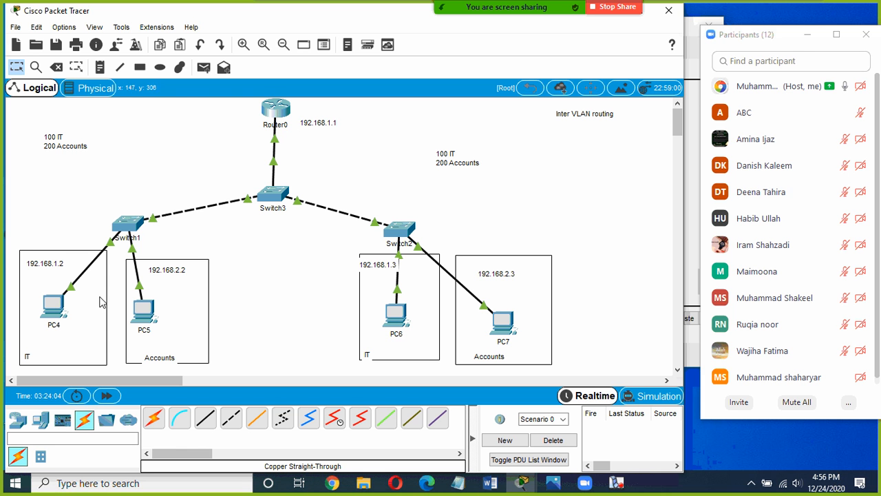
pyautogui.click(203, 67)
pyautogui.click(53, 307)
pyautogui.click(275, 110)
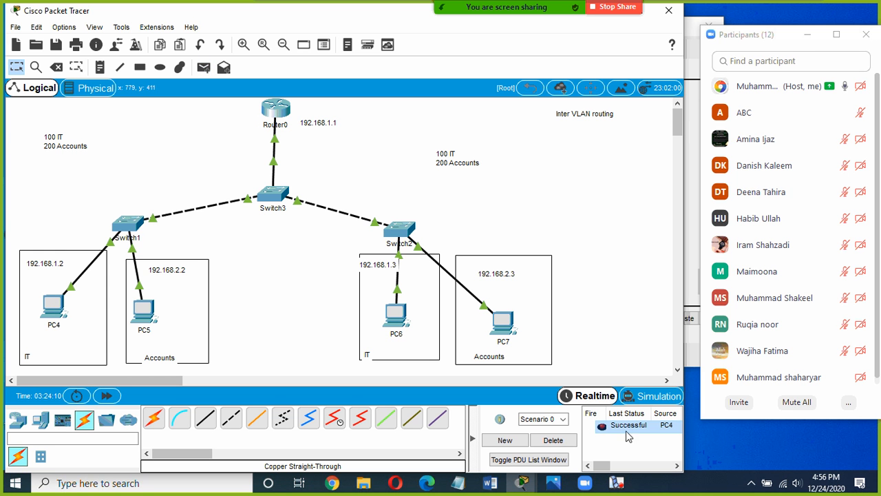
pyautogui.click(554, 441)
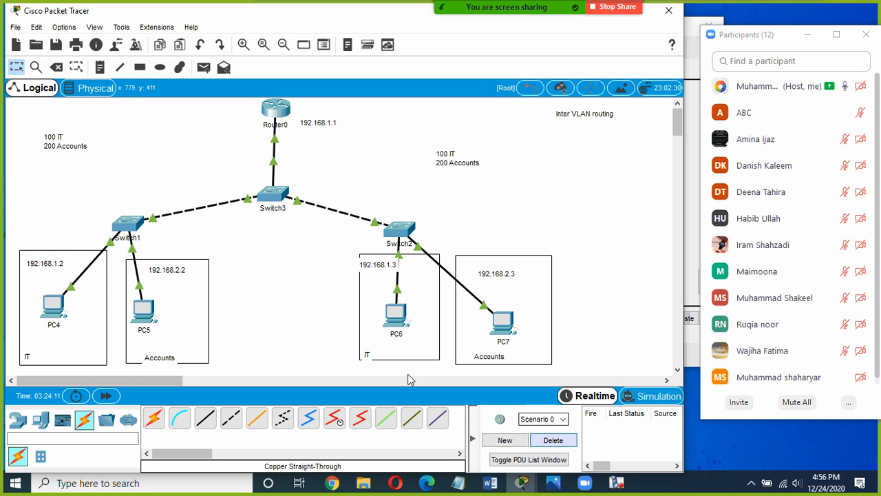
# Ping 192.168.1.1 from PC4's command prompt and close the PC4 window.
pyautogui.click(53, 305)
pyautogui.click(540, 148)
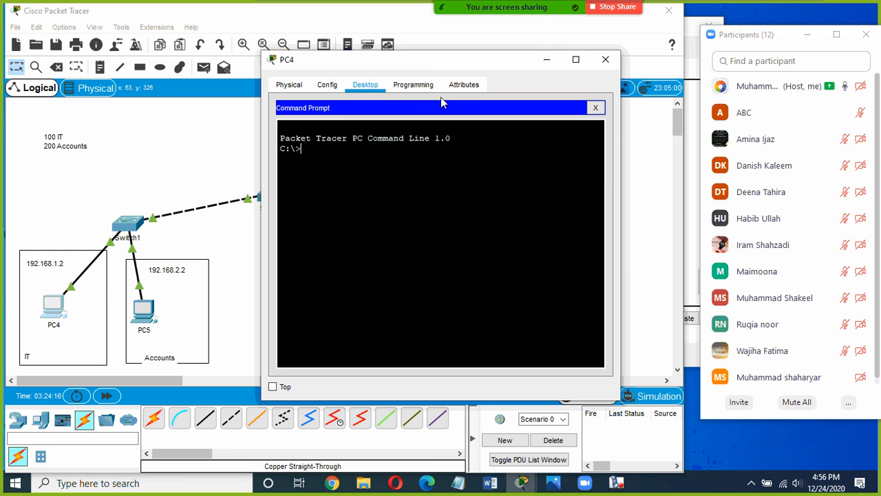
pyautogui.moveTo(429, 71); pyautogui.dragTo(384, 186)
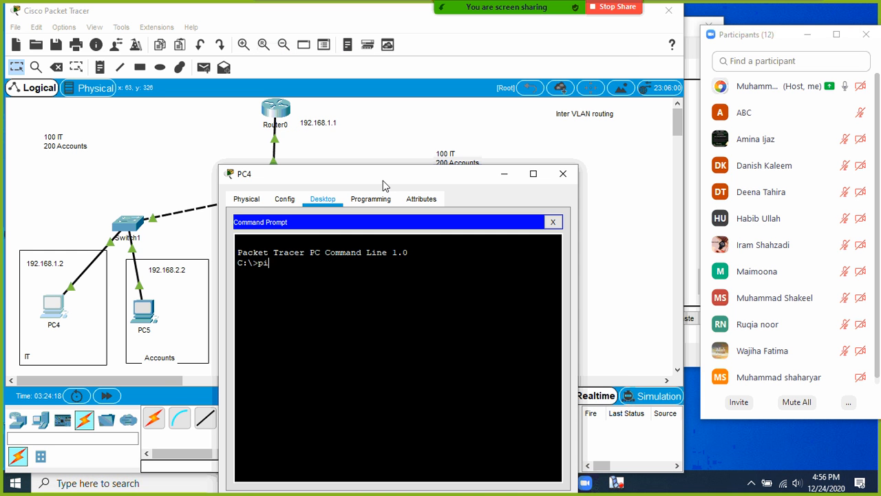
pyautogui.write('ping 192.168.1.1')
pyautogui.press('Return')
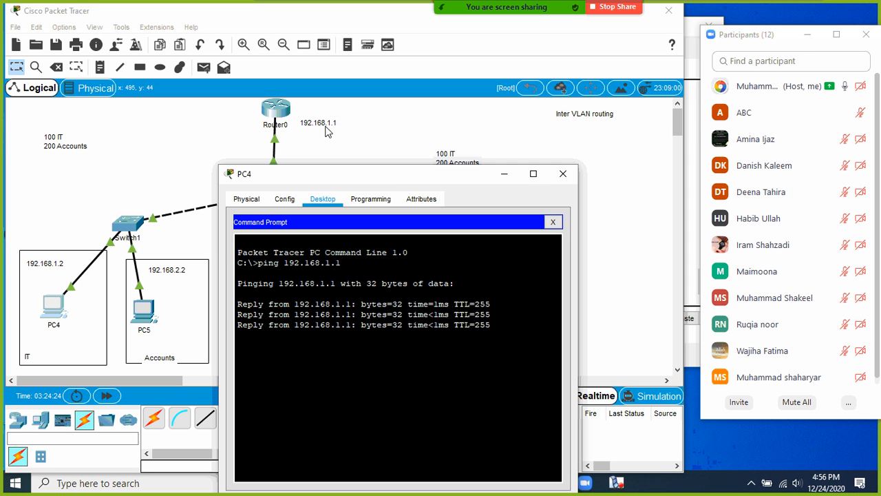
pyautogui.click(563, 183)
# Check the default gateway in PC4's IP configuration and close the window.
pyautogui.click(56, 306)
pyautogui.click(349, 160)
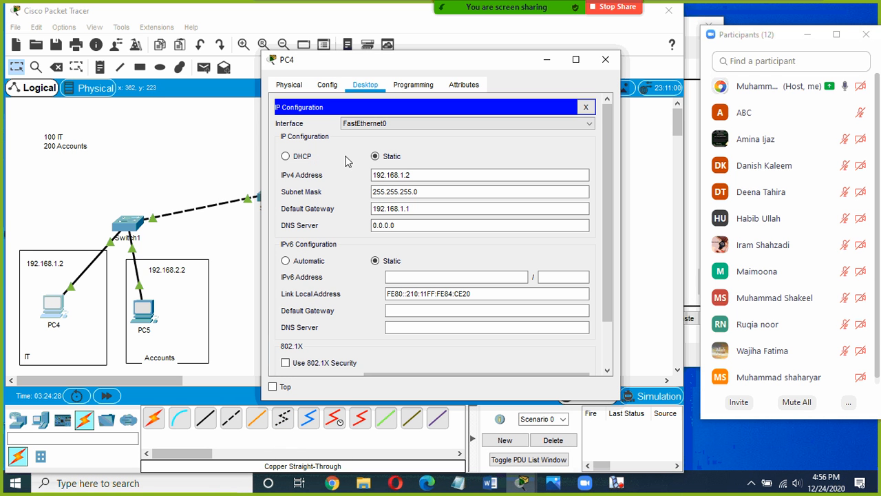
pyautogui.click(389, 213)
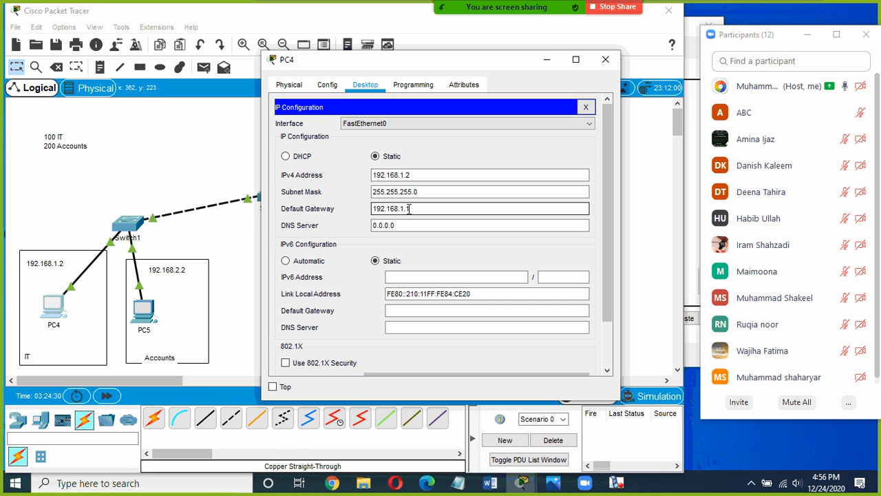
pyautogui.click(606, 59)
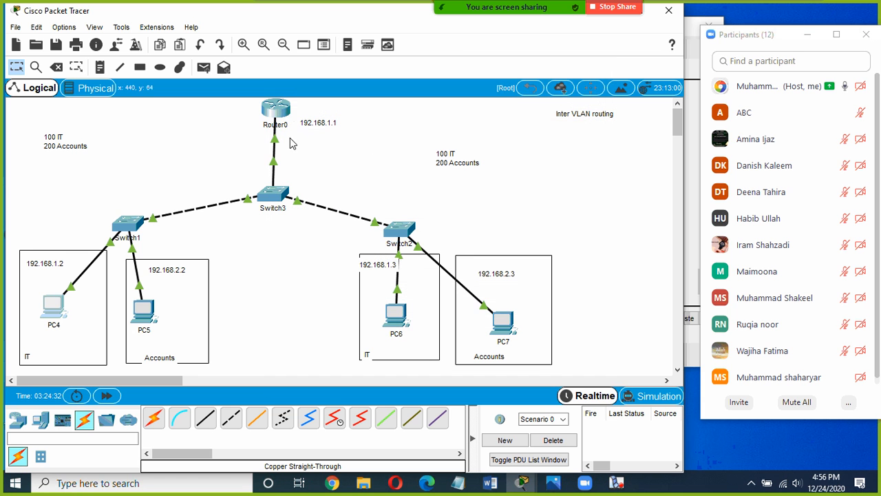
# Shift Router0 slightly down and add the note 192.168.2.1 below its 192.168.1.1 label.
pyautogui.moveTo(277, 109); pyautogui.dragTo(277, 119)
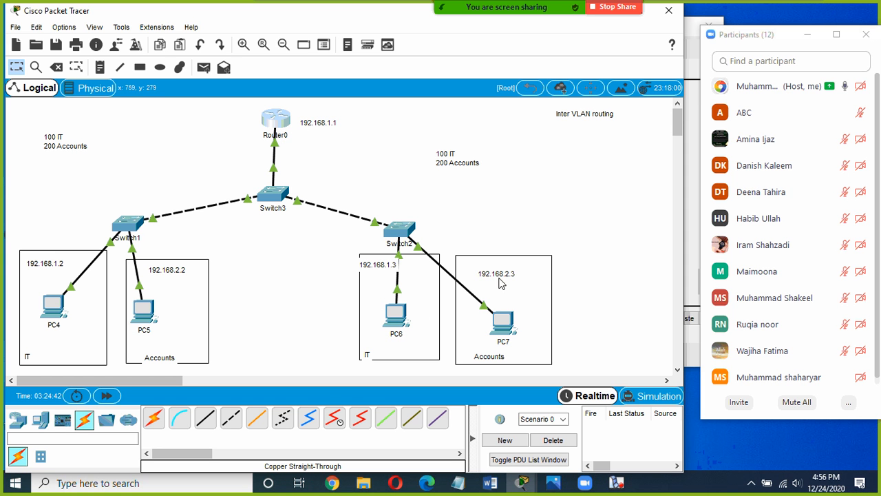
pyautogui.click(100, 66)
pyautogui.click(302, 139)
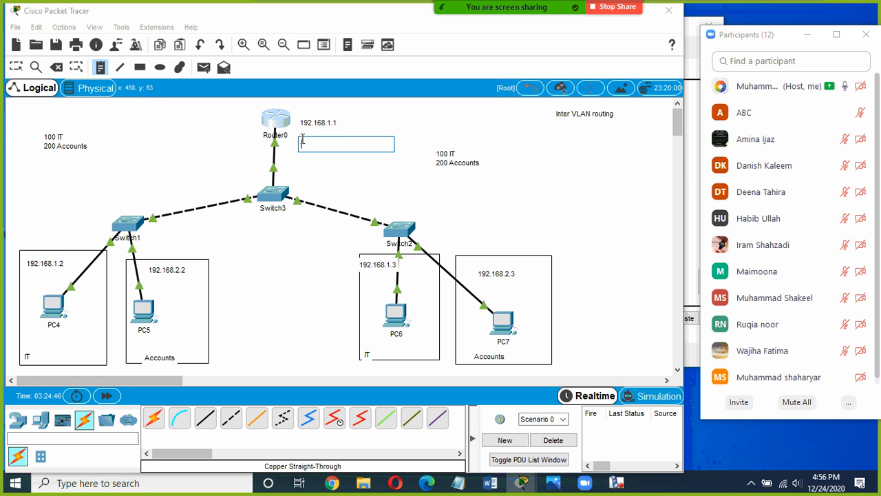
pyautogui.write('192.168.2.1')
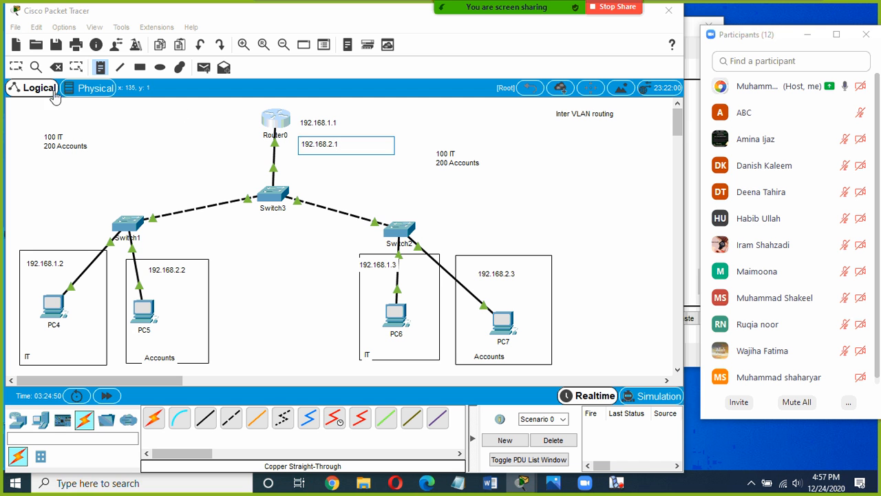
pyautogui.click(16, 67)
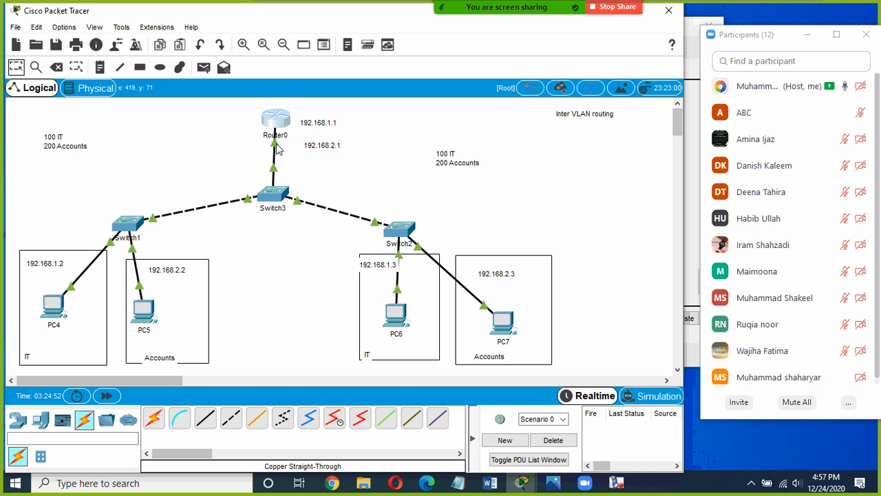
# Create the subinterface gigabitEthernet 0/0.2 on Router0 and enter its configuration.
pyautogui.moveTo(277, 149)
pyautogui.click(278, 122)
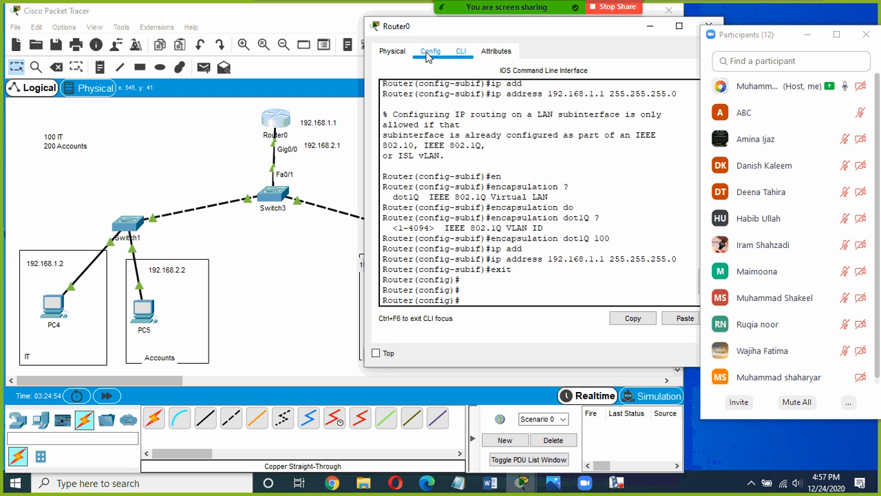
pyautogui.moveTo(433, 30); pyautogui.dragTo(454, 29)
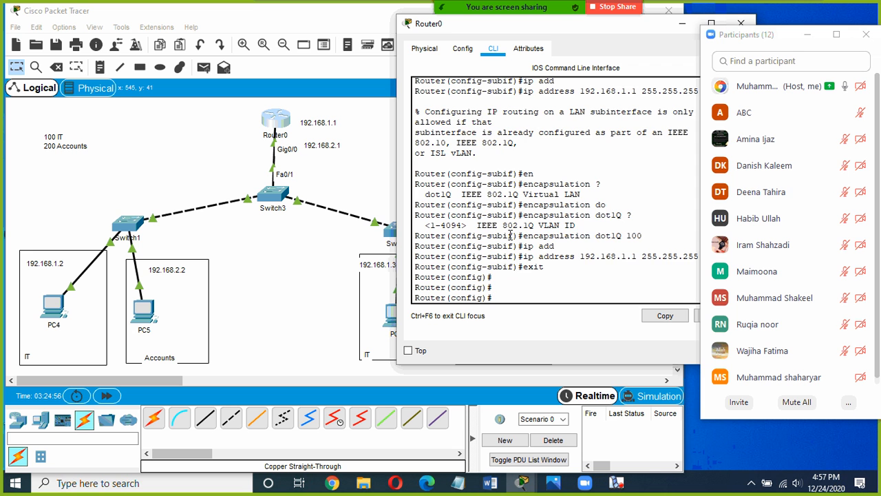
pyautogui.write('in')
pyautogui.press('Tab')
pyautogui.write('fi')
pyautogui.press('Tab')
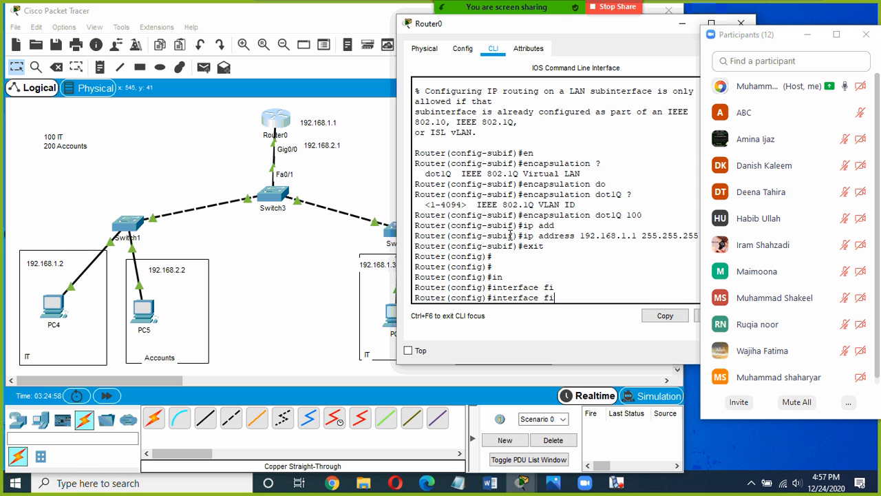
pyautogui.write('g')
pyautogui.press('Tab')
pyautogui.write('g')
pyautogui.press('Tab')
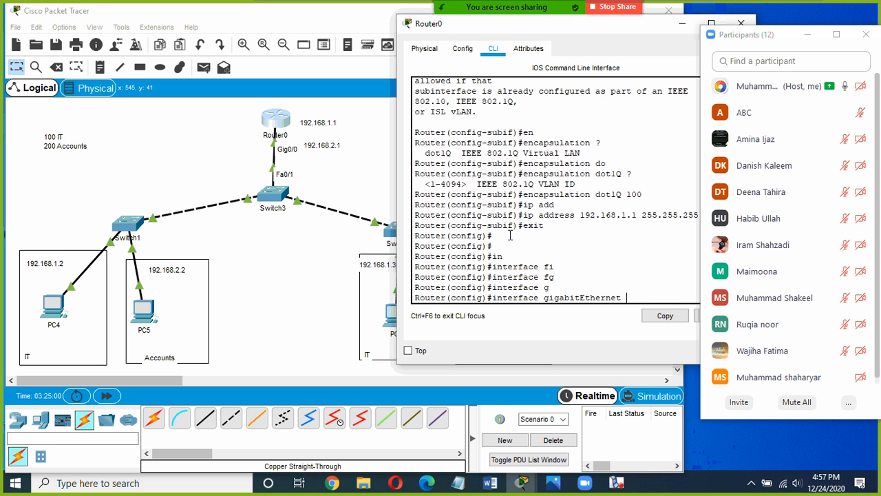
pyautogui.write('0/0.2')
pyautogui.press('Return')
# Set the gigabitEthernet 0/0.2 subinterface to encapsulation dot1Q with VLAN ID 200.
pyautogui.write('en')
pyautogui.press('Tab')
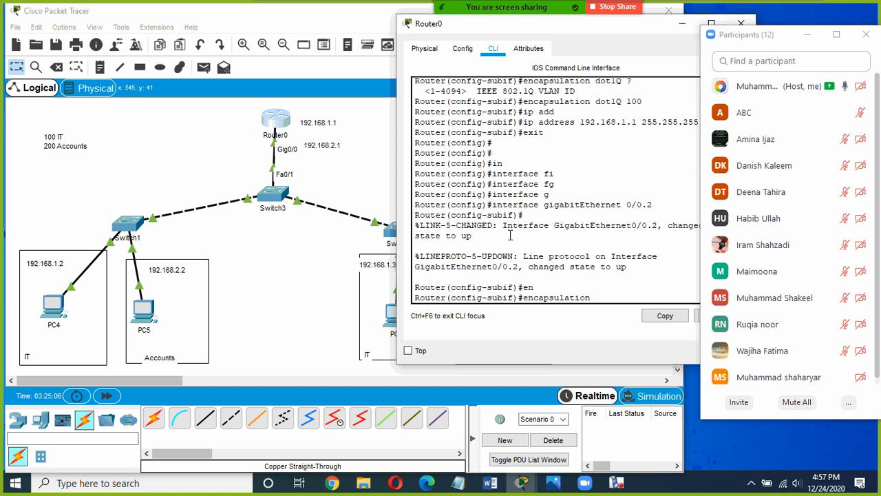
pyautogui.write('d')
pyautogui.press('Tab')
pyautogui.write('v')
pyautogui.press('Tab')
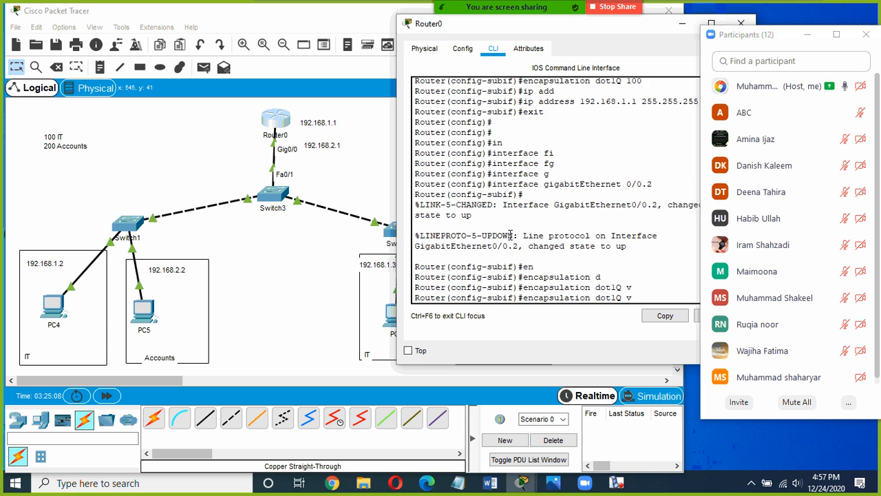
pyautogui.write('?')
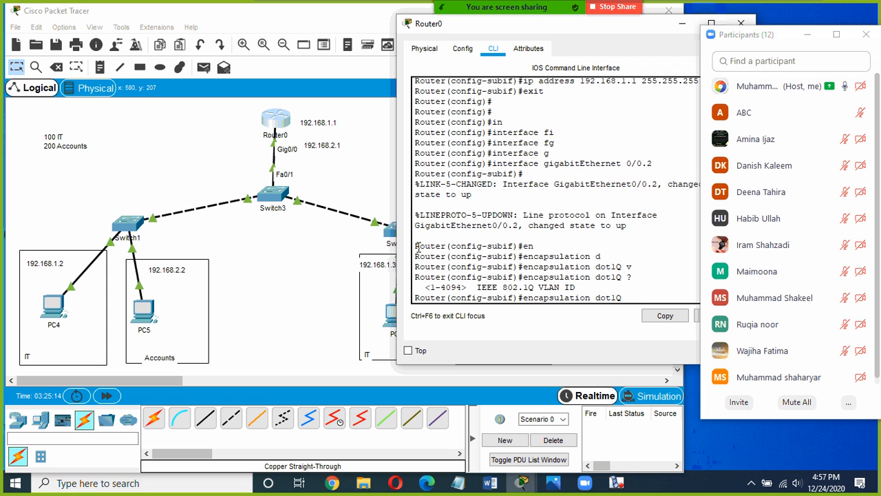
pyautogui.write('2')
pyautogui.press('Return')
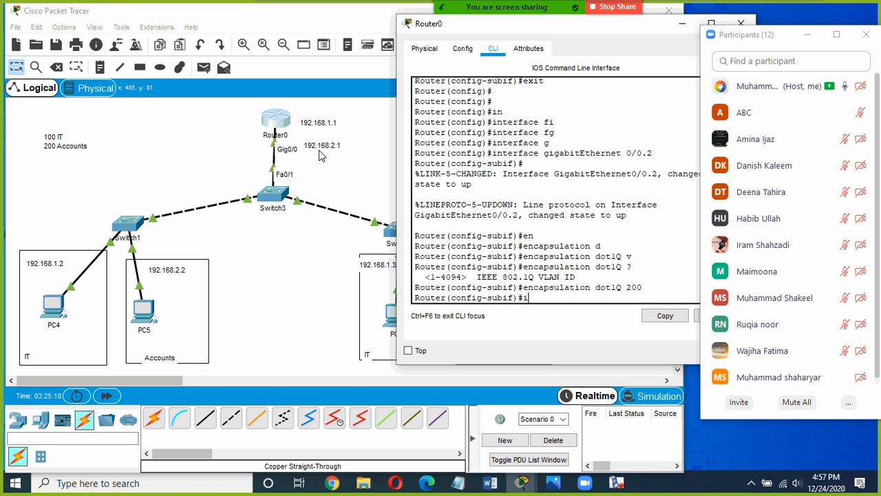
# Assign IP address 192.168.2.1 with mask 255.255.255.0 to the VLAN 200 subinterface.
pyautogui.write('ip ad')
pyautogui.press('Tab')
pyautogui.write('192')
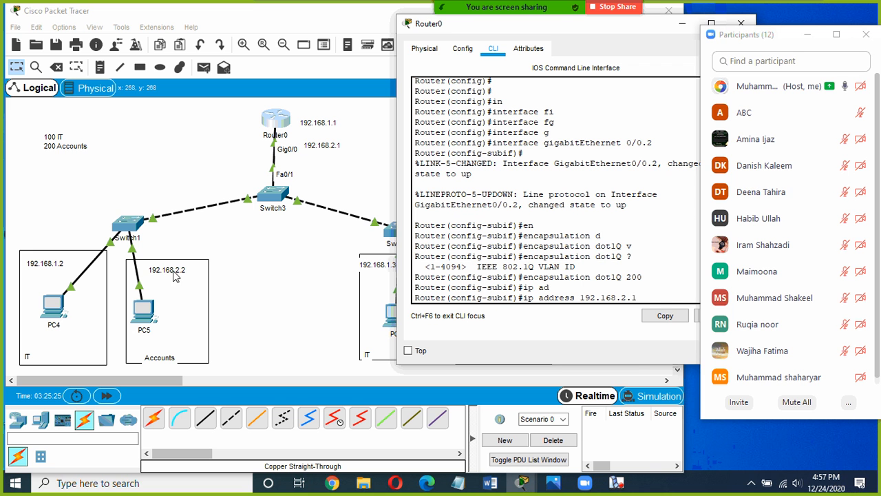
pyautogui.write('.168.2.1 255.255.255')
pyautogui.press('Return')
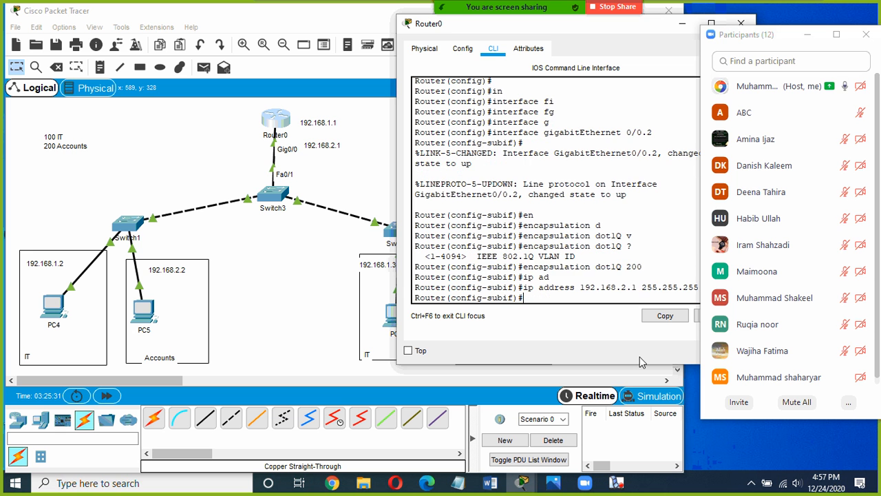
pyautogui.moveTo(669, 35); pyautogui.dragTo(606, 41)
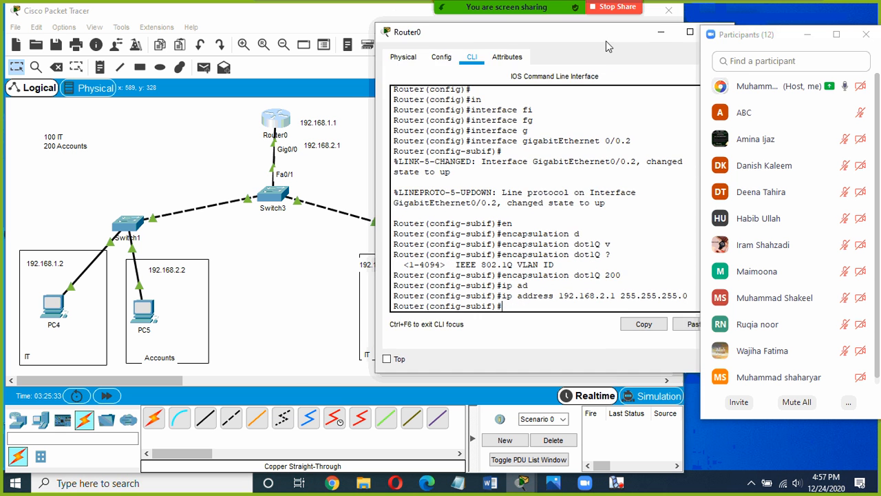
# Set PC5's default gateway to 192.168.2.1 in its IP configuration and close the window.
pyautogui.click(163, 273)
pyautogui.click(143, 310)
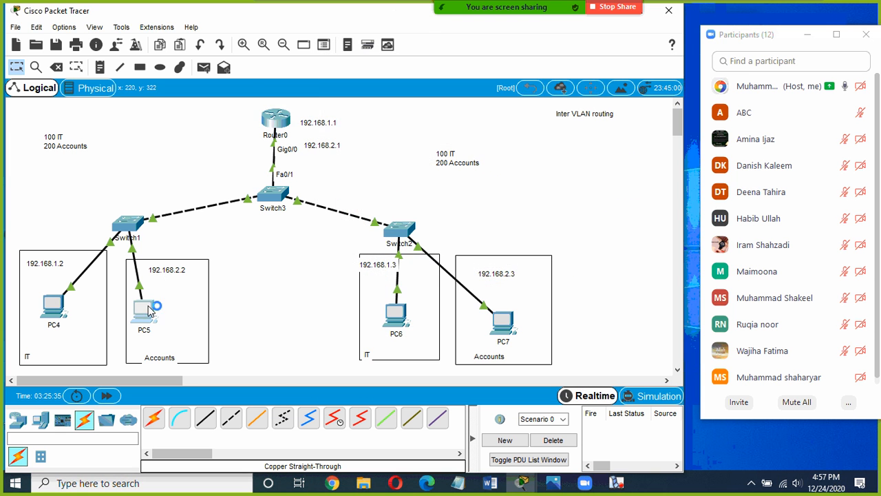
pyautogui.click(300, 147)
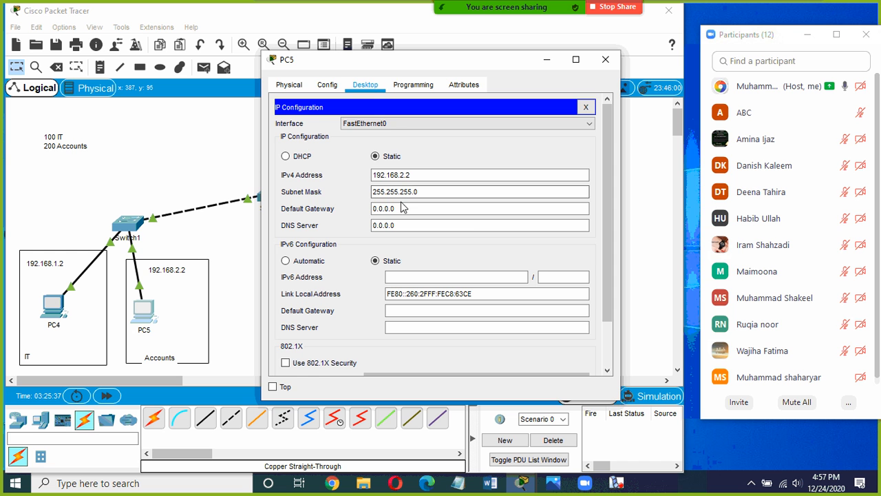
pyautogui.moveTo(403, 206); pyautogui.dragTo(346, 203)
pyautogui.moveTo(371, 69); pyautogui.dragTo(464, 93)
pyautogui.click(316, 151)
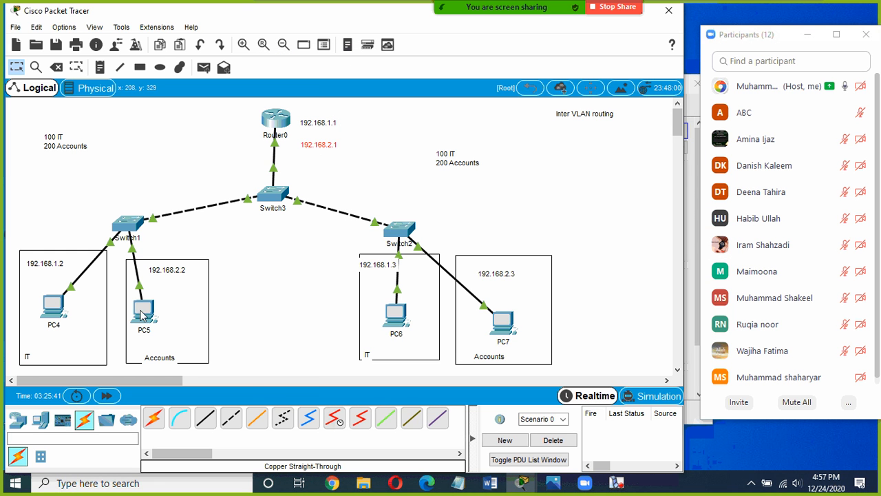
pyautogui.click(141, 315)
pyautogui.write('192')
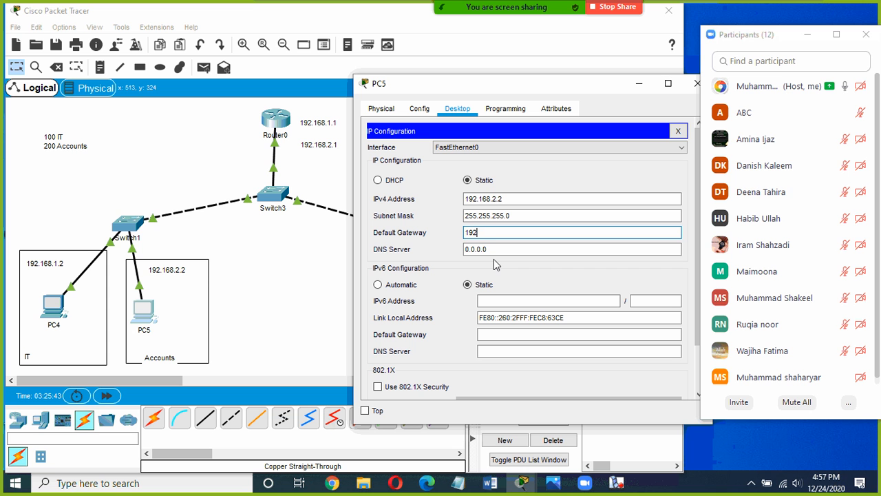
pyautogui.write('.168.2.1')
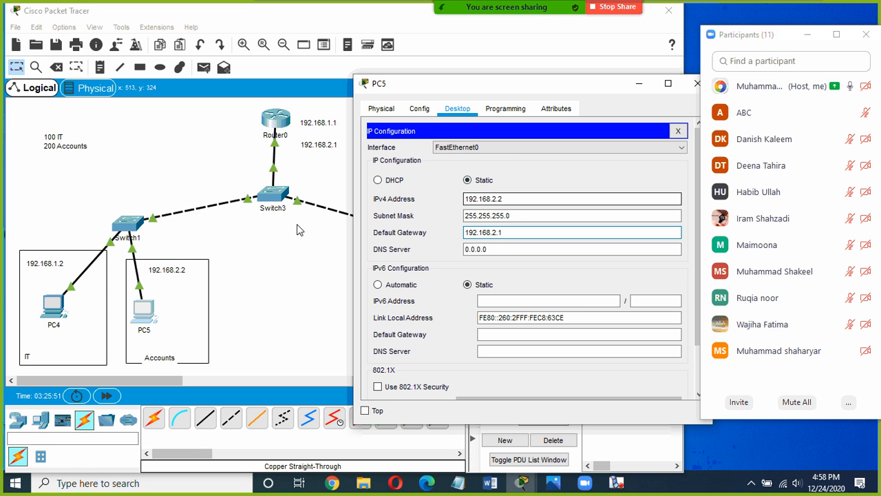
pyautogui.moveTo(573, 94); pyautogui.dragTo(510, 98)
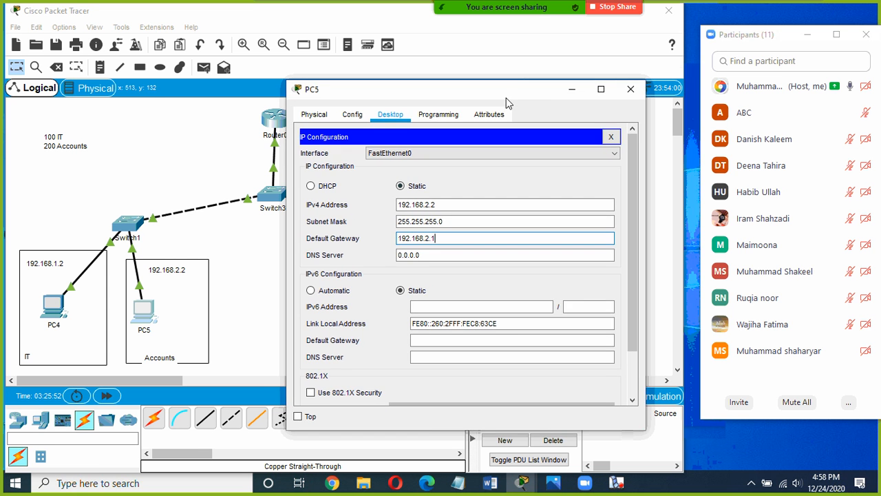
pyautogui.click(631, 83)
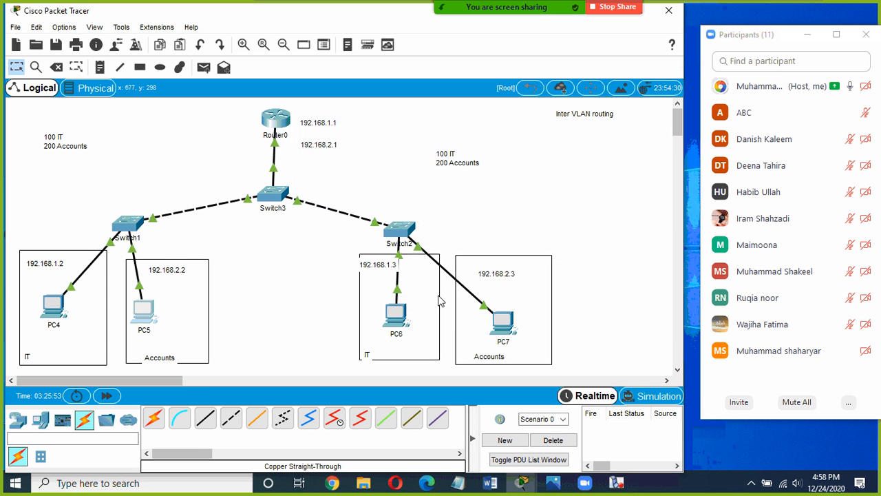
# Set PC7's default gateway to 192.168.2.1 in its IP configuration and close the window.
pyautogui.click(503, 321)
pyautogui.click(315, 148)
pyautogui.press('Tab')
pyautogui.press('Tab')
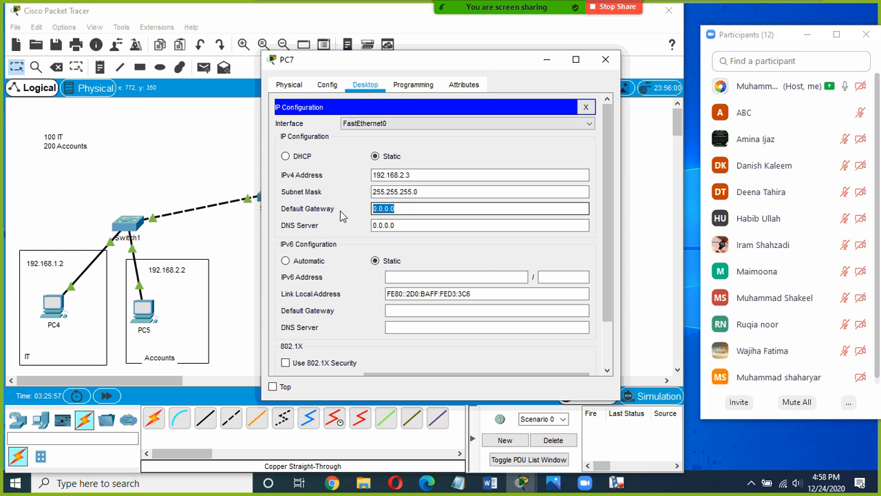
pyautogui.write('192.1')
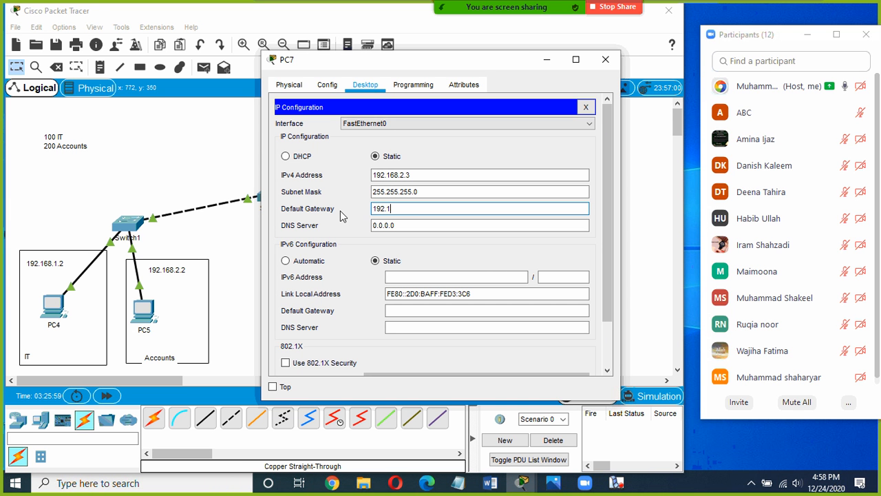
pyautogui.write('68.2.1')
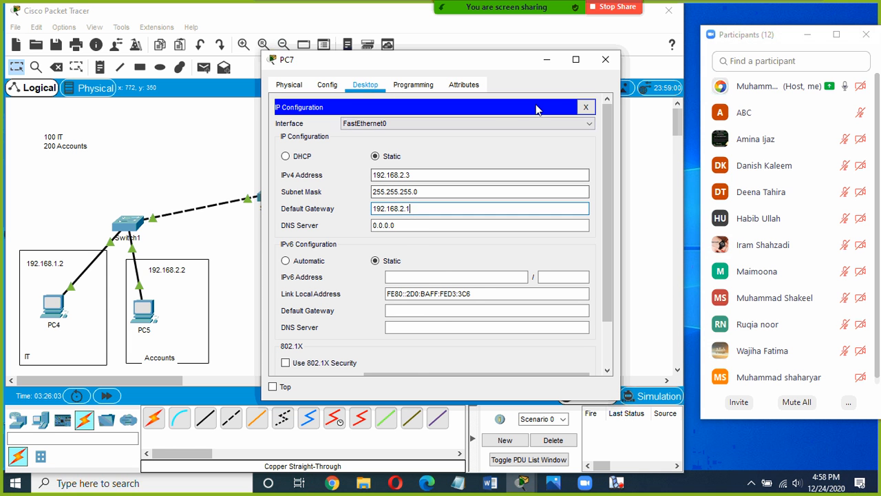
pyautogui.click(605, 61)
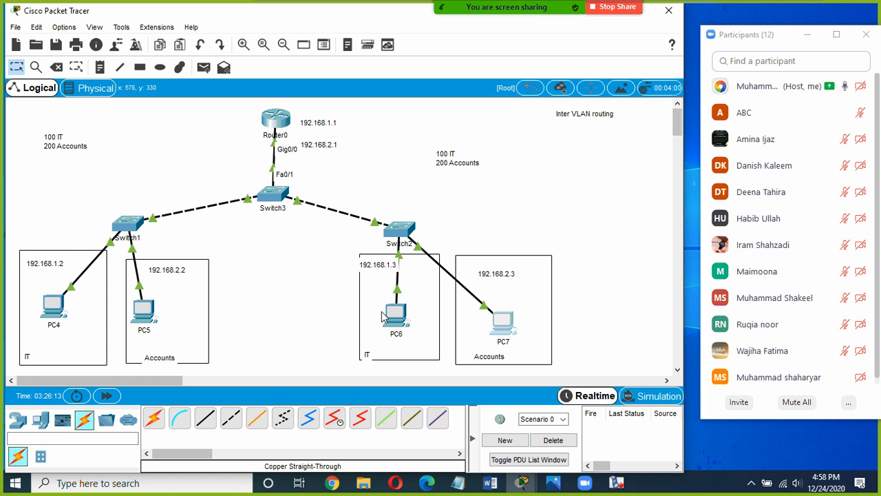
# Test inter-VLAN connectivity in Realtime mode by sending a simple PDU from PC4 to PC7 three times.
pyautogui.click(204, 67)
pyautogui.click(53, 305)
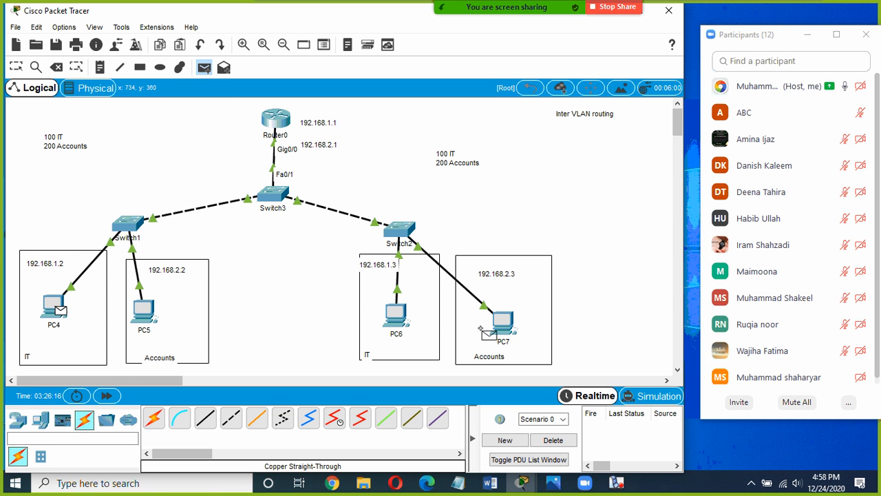
pyautogui.click(506, 327)
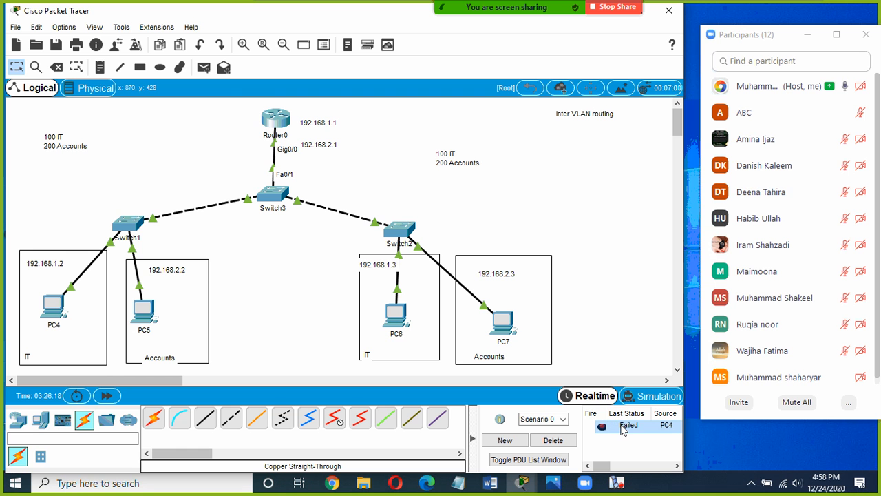
pyautogui.click(199, 73)
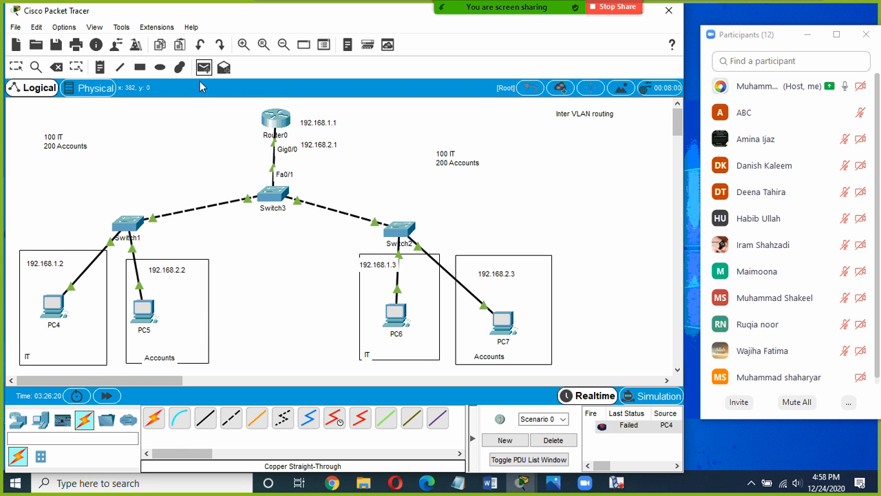
pyautogui.click(53, 306)
pyautogui.click(506, 322)
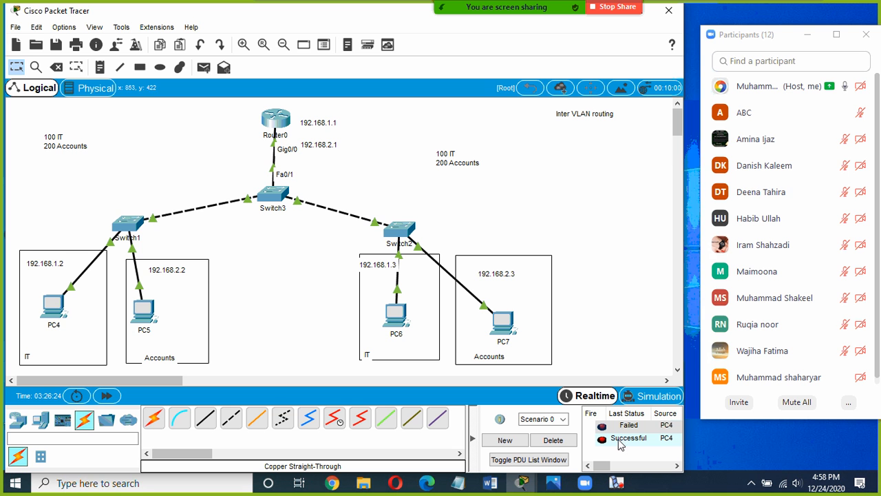
pyautogui.click(203, 67)
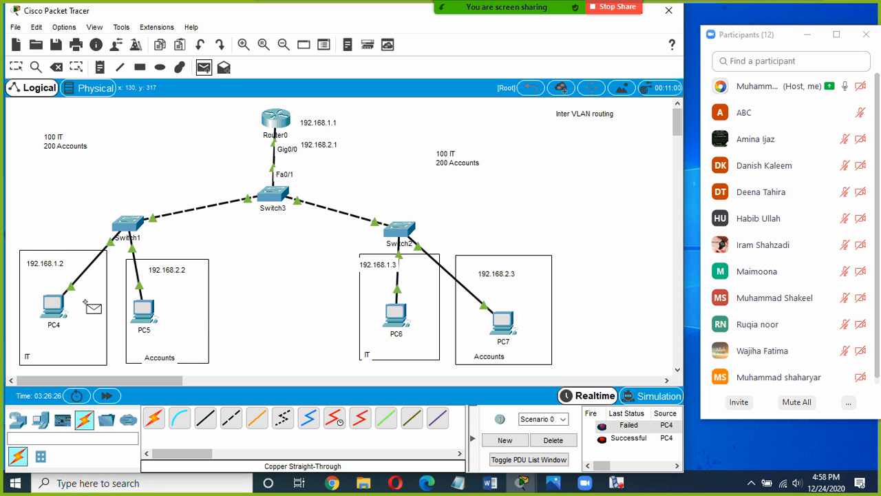
pyautogui.click(52, 307)
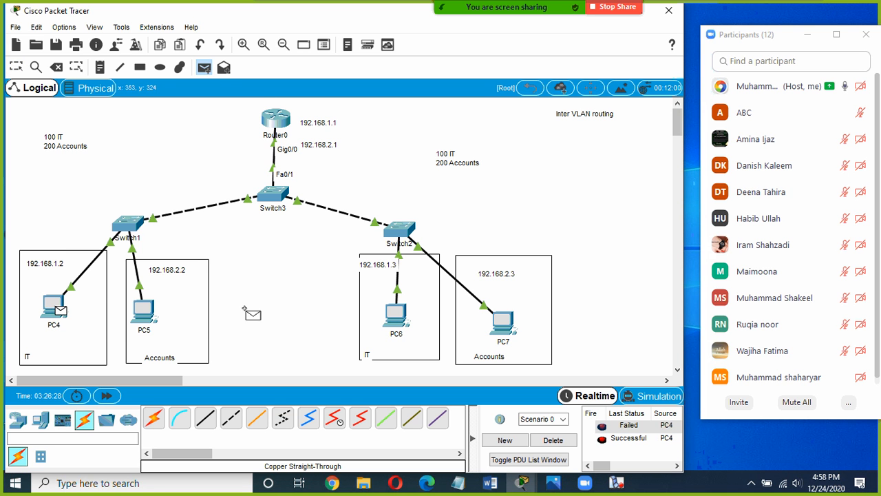
pyautogui.click(508, 324)
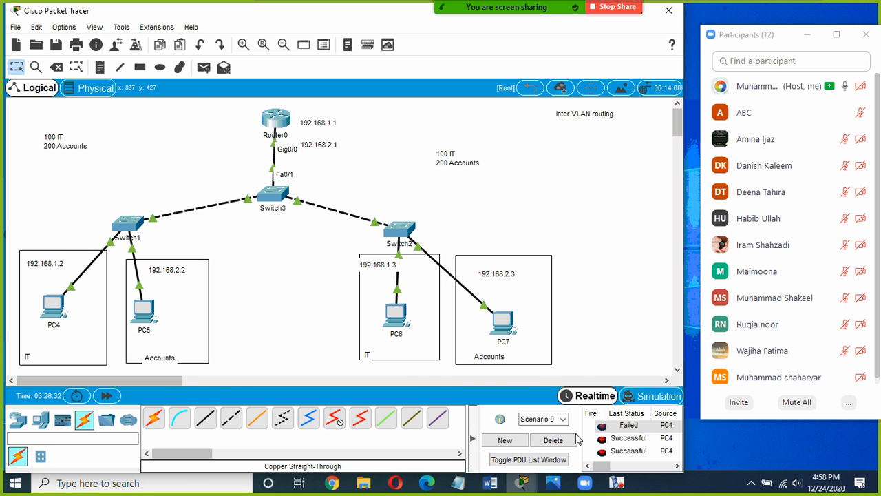
# Delete the scenario's test PDUs and add a simple PDU from PC5 to PC6 in Simulation mode.
pyautogui.click(575, 440)
pyautogui.click(650, 394)
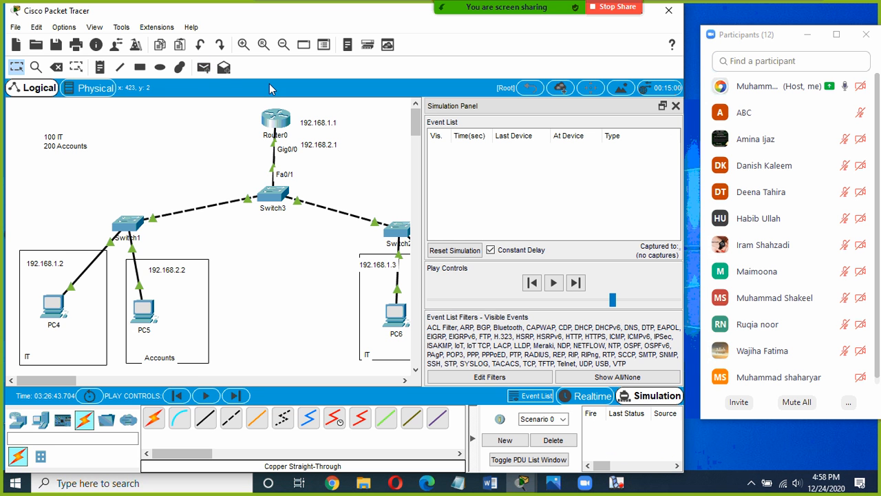
pyautogui.click(203, 68)
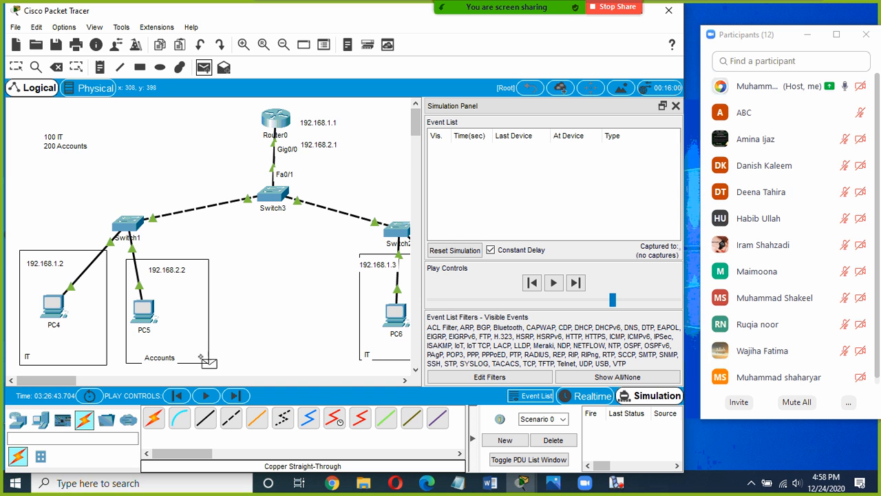
pyautogui.hscroll(1, 75, 385)
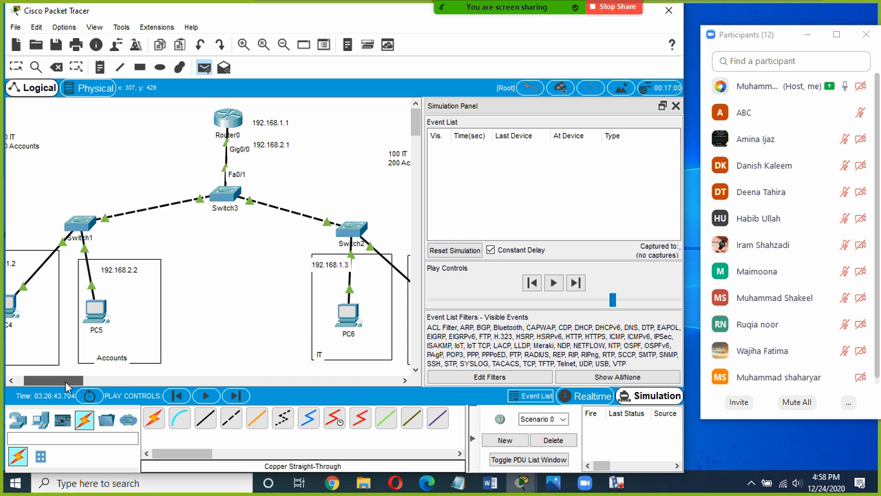
pyautogui.moveTo(66, 382); pyautogui.dragTo(55, 380)
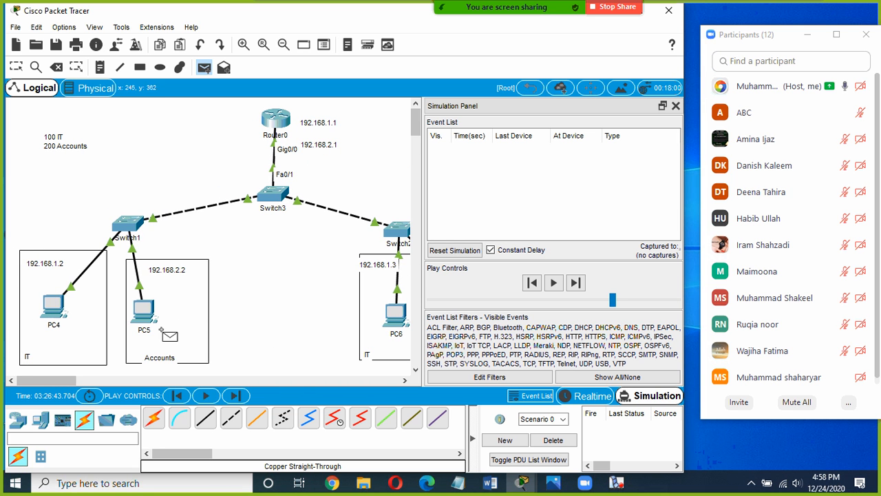
pyautogui.click(143, 309)
pyautogui.click(397, 313)
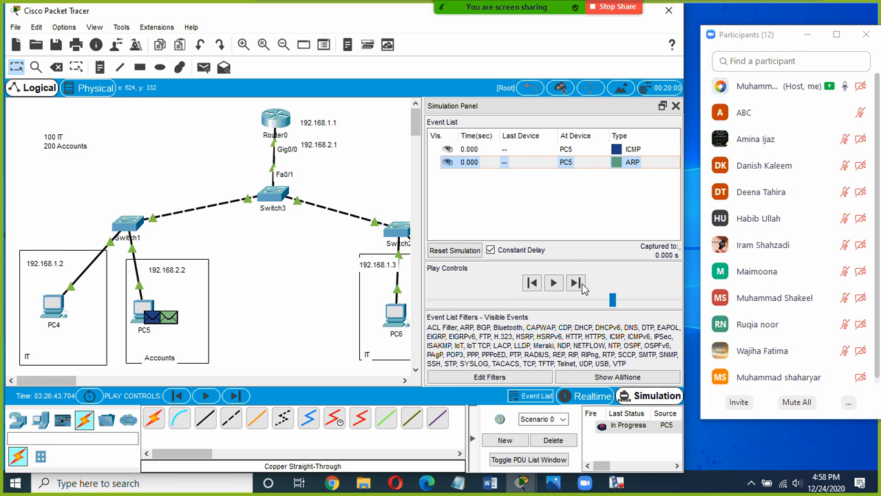
# Advance the simulation event by event to follow PC5's ARP request to Router0 and the reply back to PC5.
pyautogui.click(576, 283)
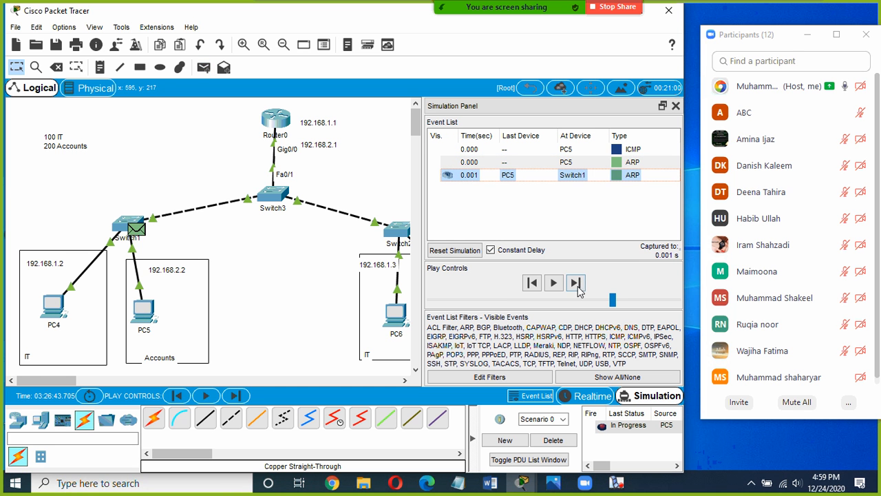
pyautogui.click(577, 284)
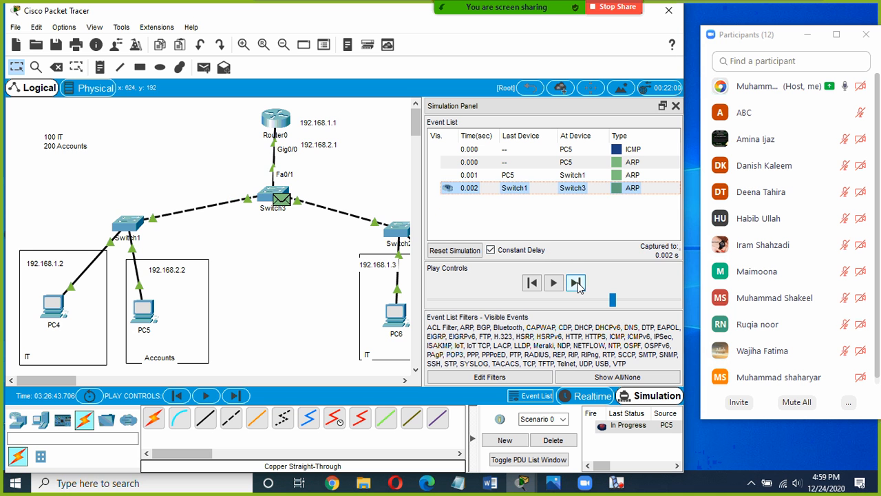
pyautogui.click(578, 282)
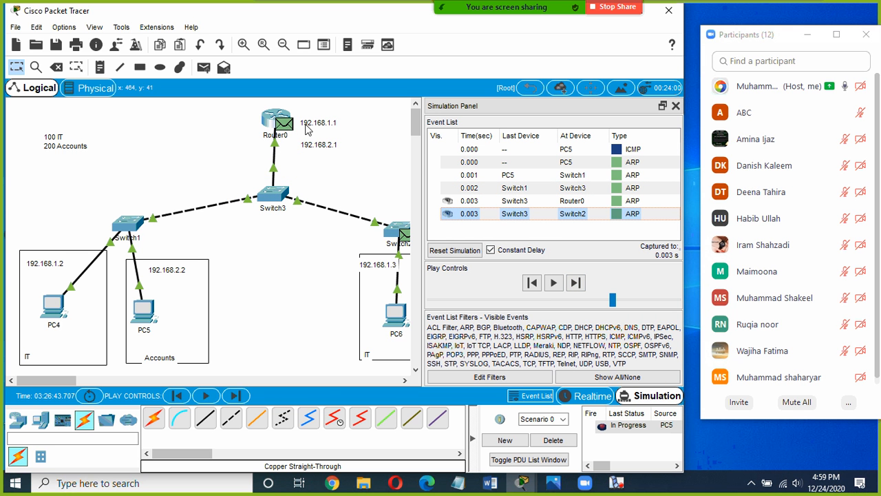
pyautogui.click(576, 284)
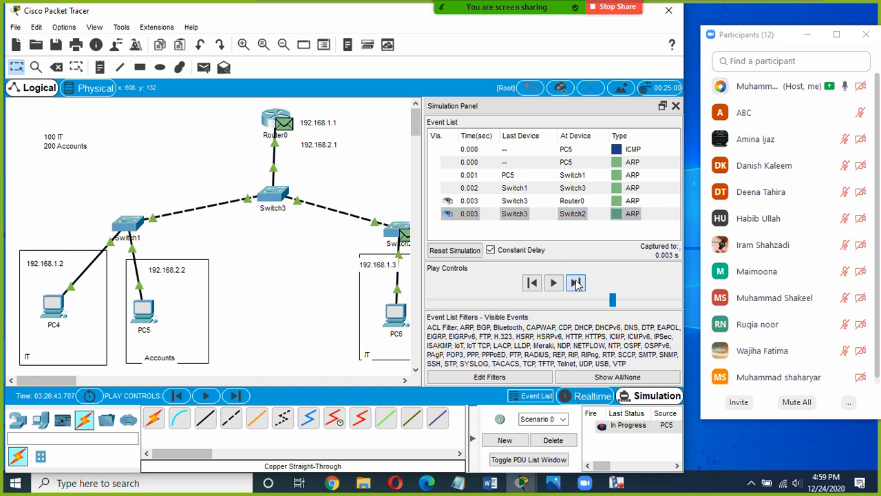
pyautogui.click(573, 284)
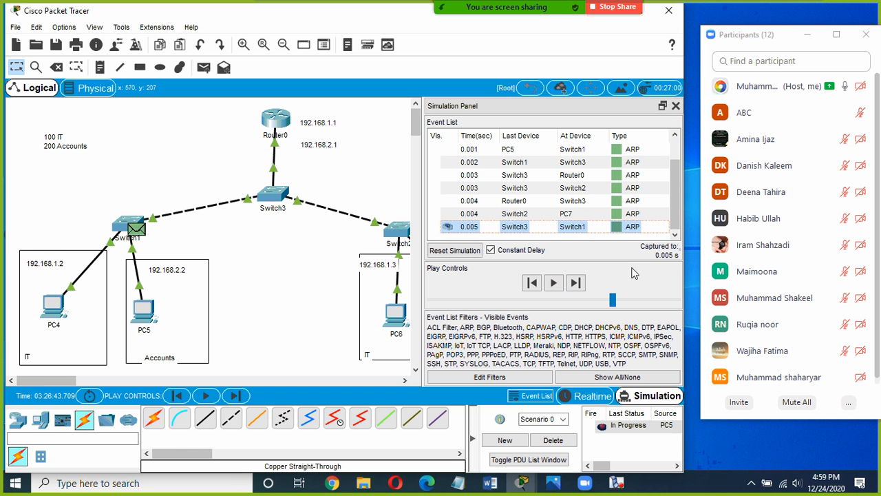
pyautogui.click(576, 284)
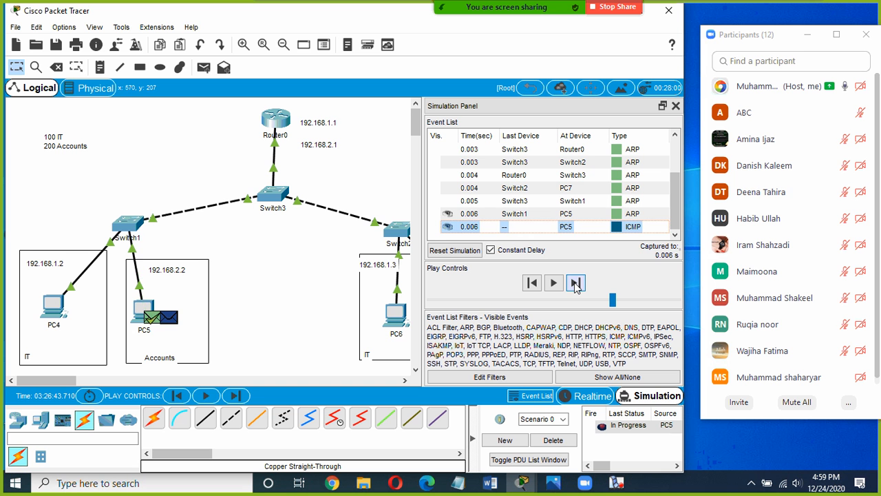
# Advance the simulation through PC5's ICMP packet to Router0, the ARP exchange with PC6 and the following STP events.
pyautogui.click(575, 284)
pyautogui.click(575, 284)
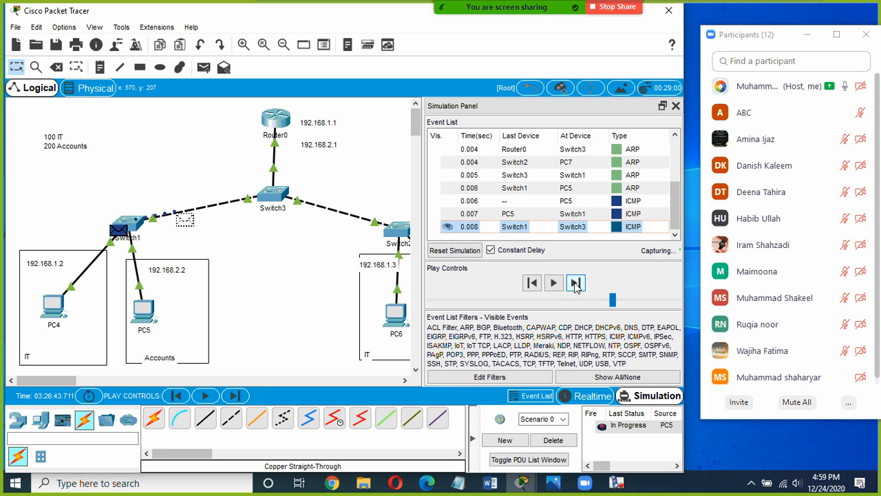
pyautogui.click(576, 283)
pyautogui.click(575, 283)
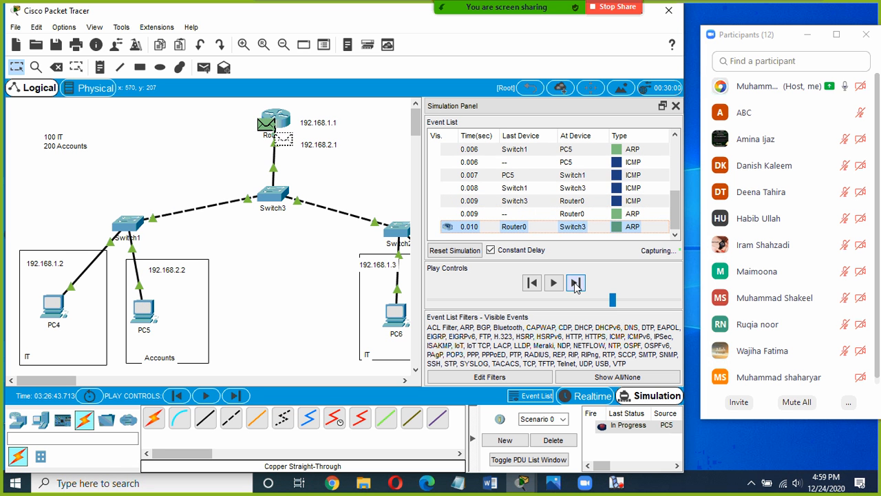
pyautogui.click(575, 284)
pyautogui.click(575, 283)
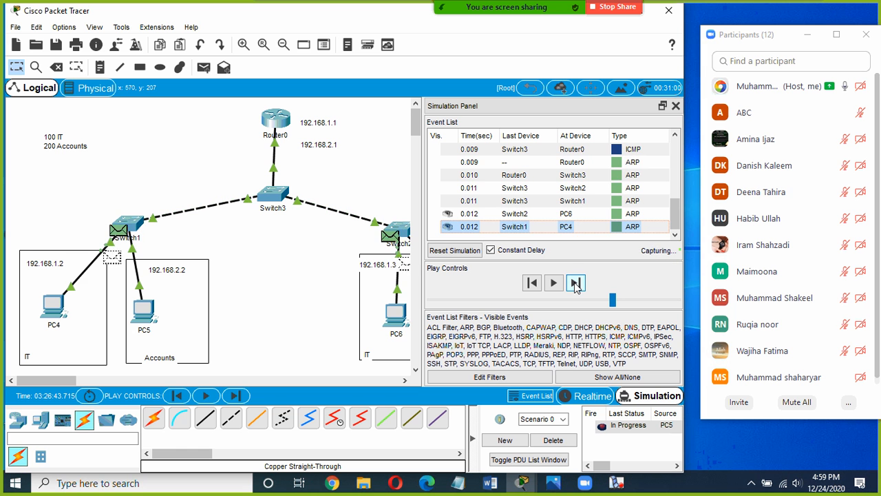
pyautogui.click(575, 283)
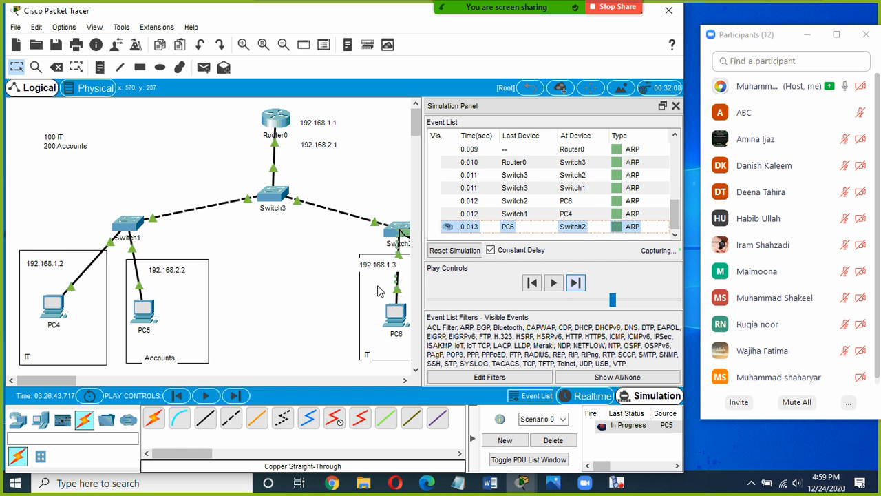
pyautogui.click(574, 282)
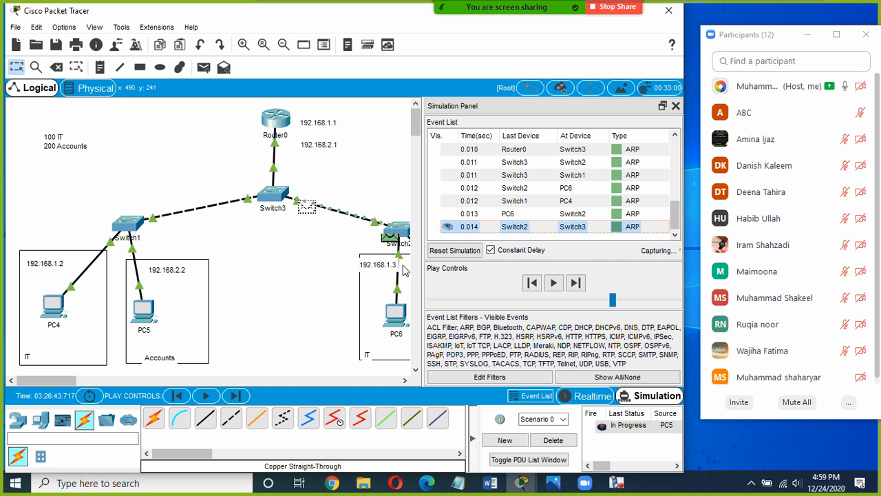
pyautogui.click(576, 286)
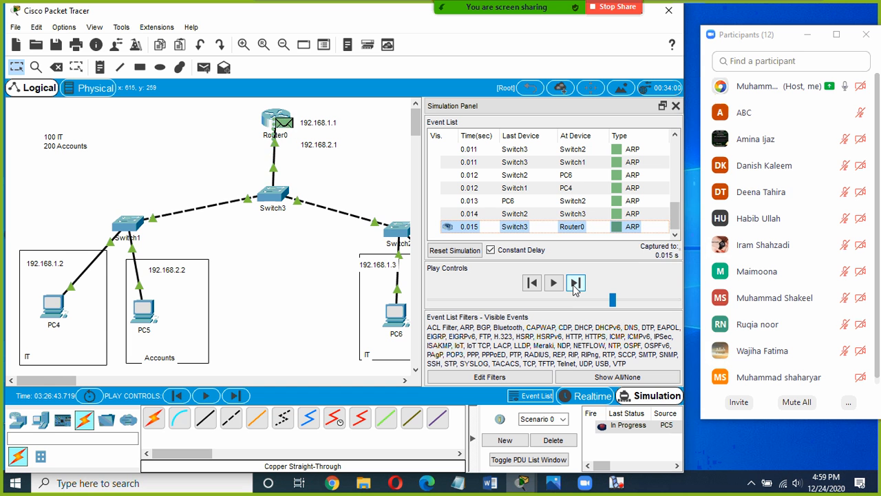
pyautogui.click(575, 284)
pyautogui.click(575, 284)
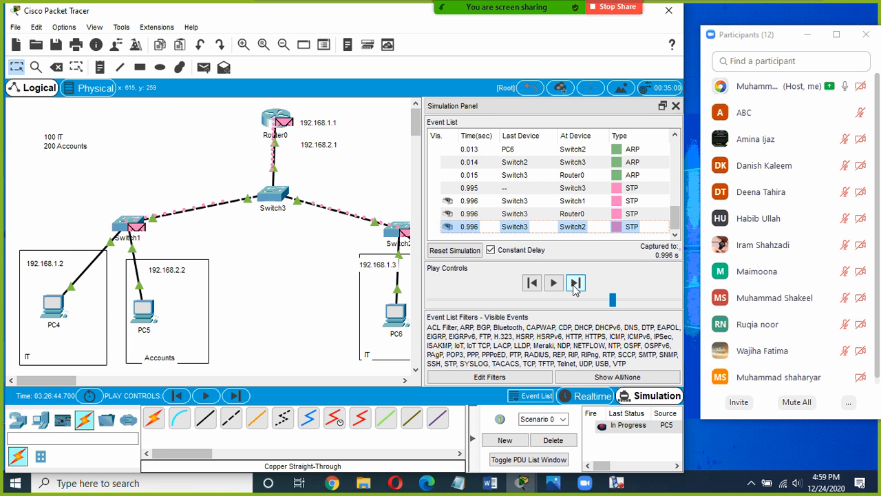
pyautogui.click(576, 284)
pyautogui.click(576, 285)
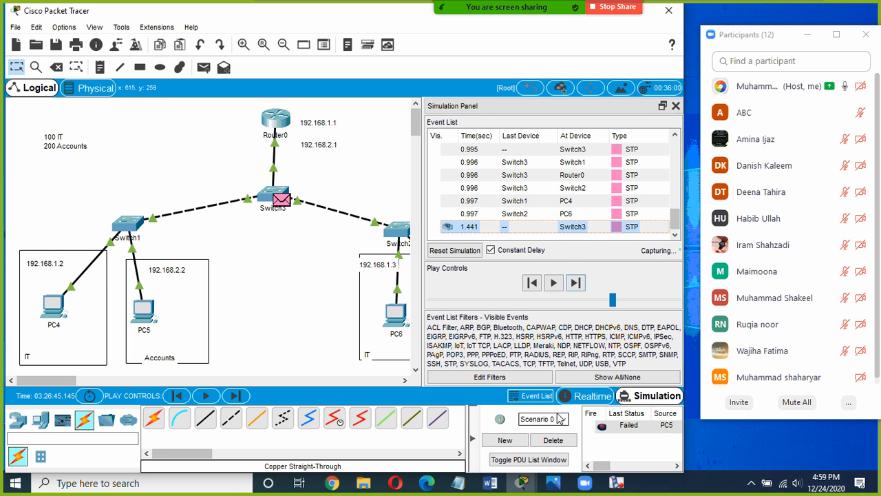
# Clear the current scenario and add a new simple PDU from PC5 to PC6.
pyautogui.click(558, 442)
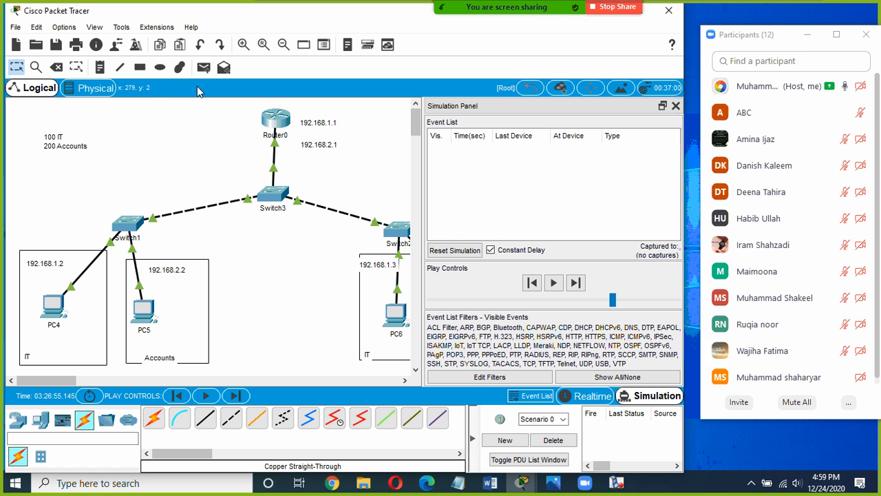
pyautogui.click(203, 67)
pyautogui.click(146, 318)
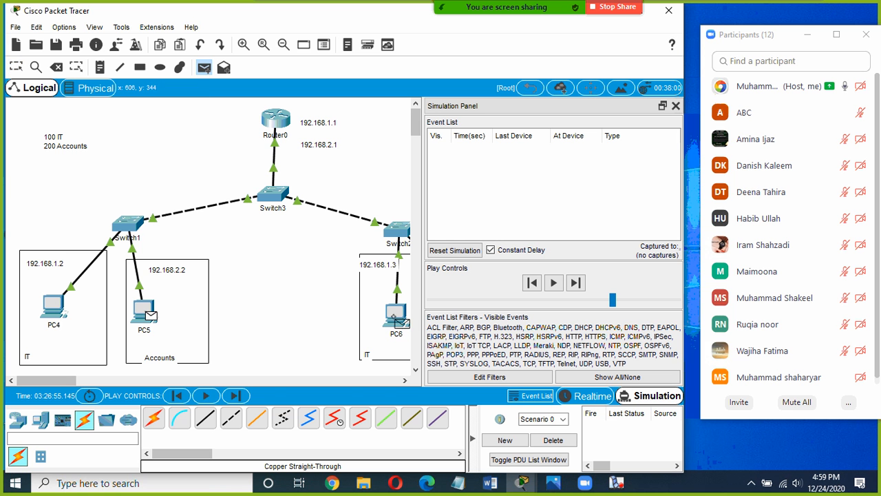
pyautogui.click(398, 318)
# Advance the simulation to trace the new ICMP packet from PC5 through Router0 to PC6 and through the subsequent STP events.
pyautogui.click(575, 282)
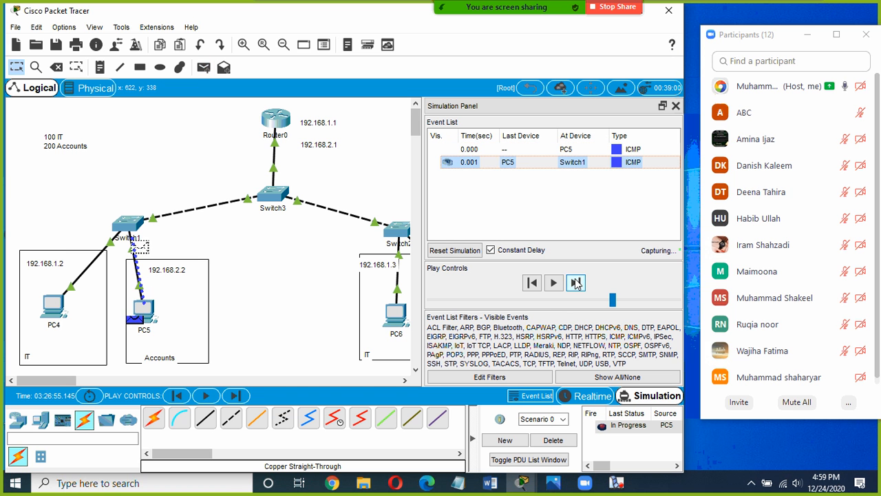
pyautogui.click(575, 282)
pyautogui.click(576, 283)
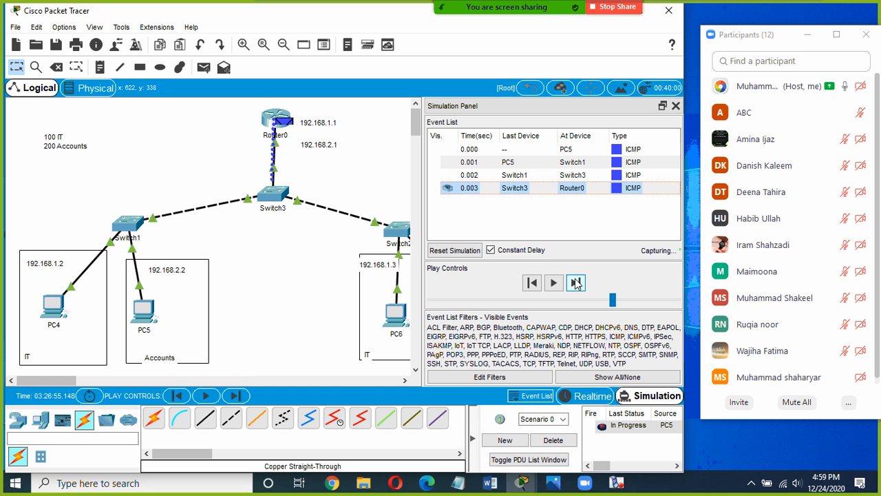
pyautogui.click(576, 282)
pyautogui.click(575, 282)
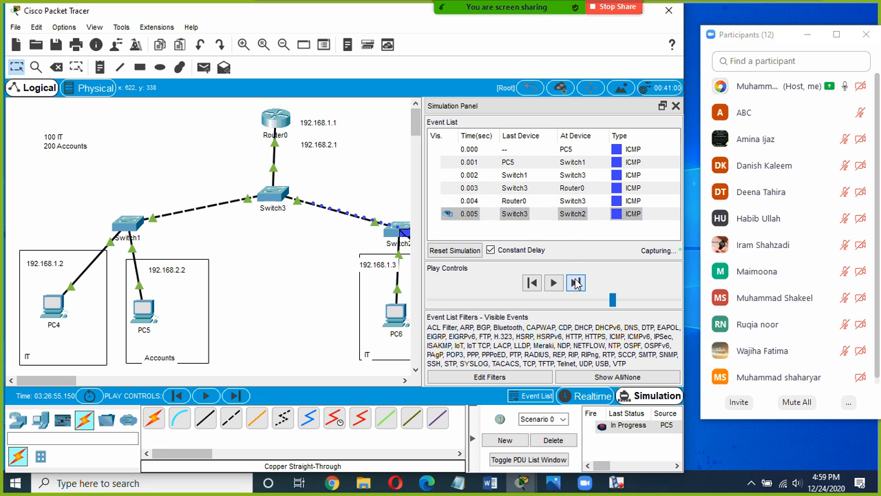
pyautogui.click(575, 282)
pyautogui.click(575, 282)
pyautogui.click(576, 282)
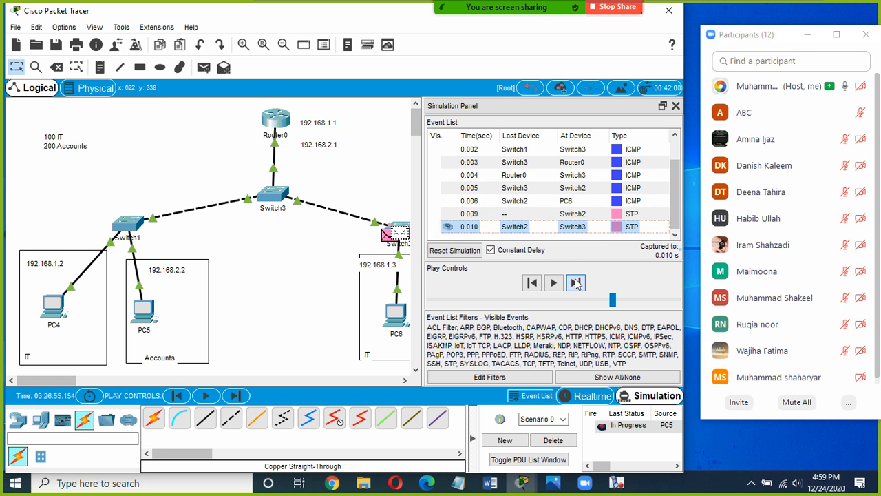
pyautogui.click(576, 283)
pyautogui.click(576, 282)
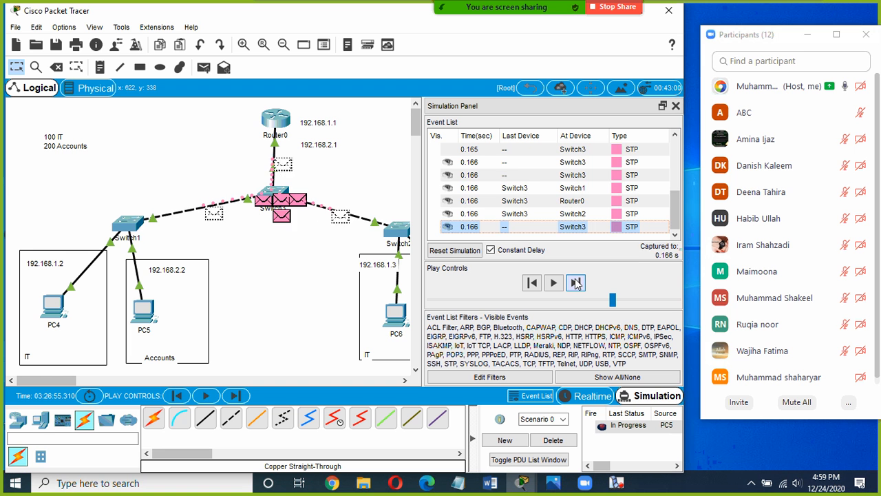
pyautogui.click(576, 282)
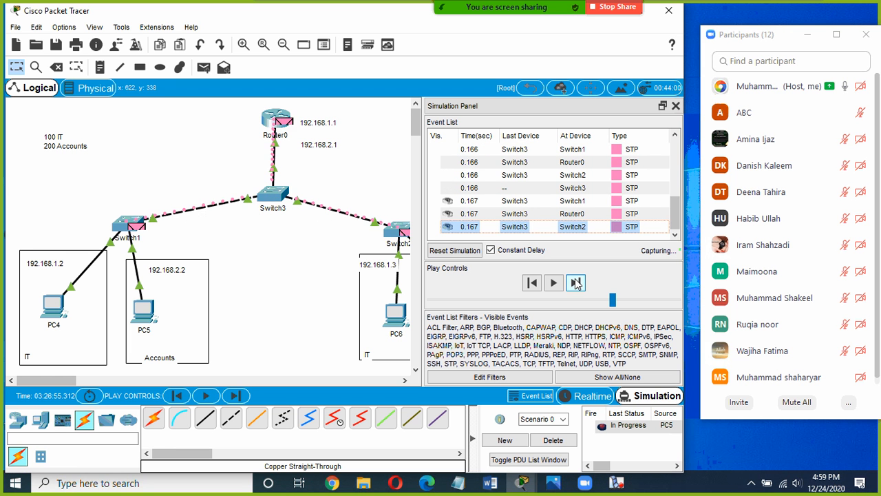
pyautogui.click(575, 282)
pyautogui.click(576, 283)
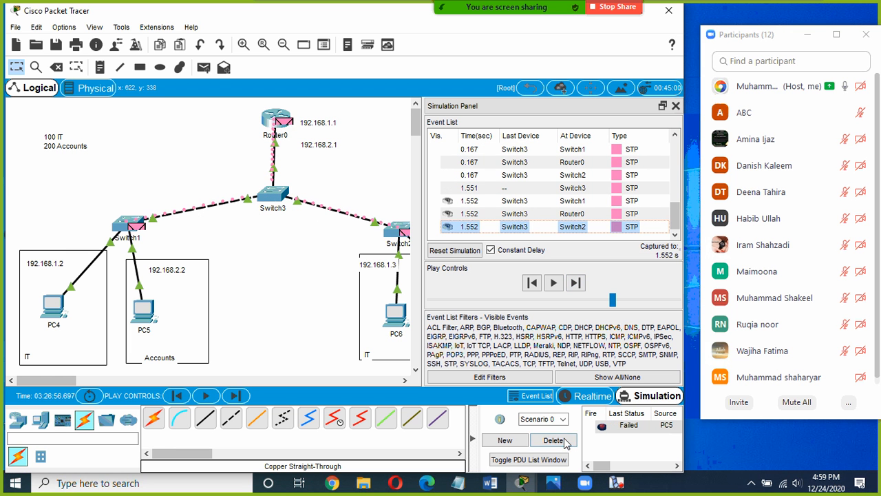
# Clear the current scenario and send a new simple PDU from PC5 to PC6 in Realtime mode.
pyautogui.click(555, 440)
pyautogui.click(205, 69)
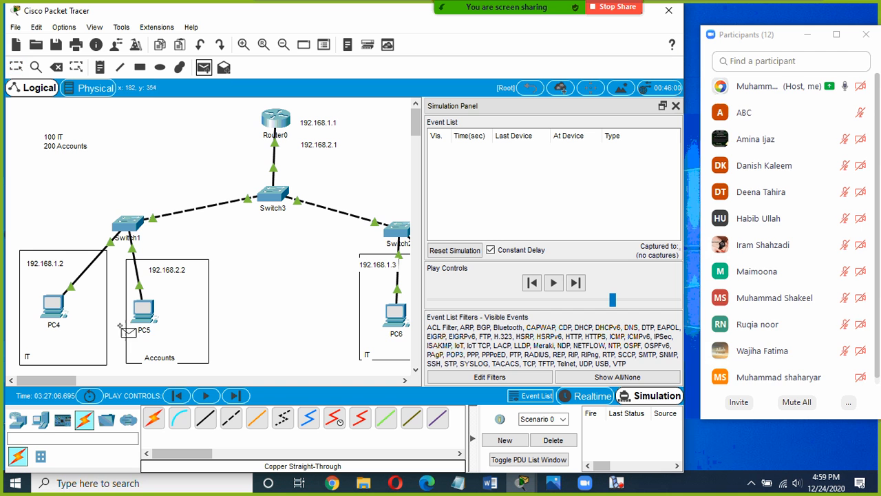
pyautogui.click(143, 313)
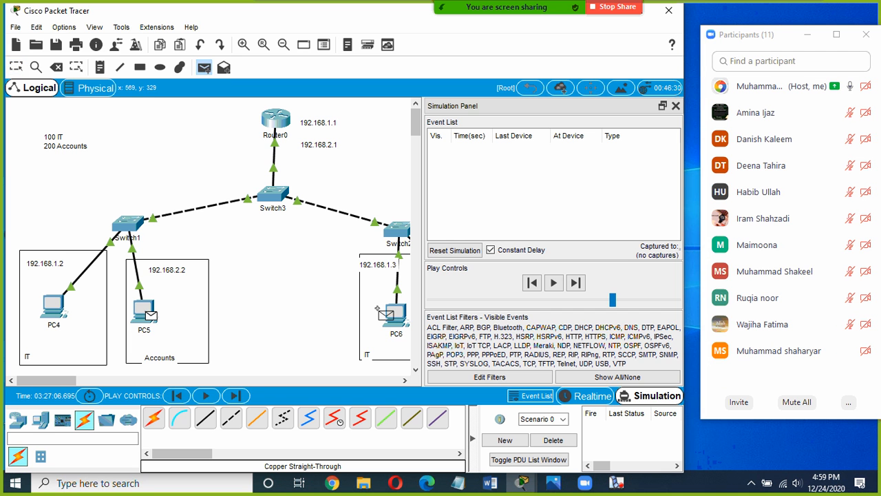
pyautogui.click(591, 397)
pyautogui.click(204, 67)
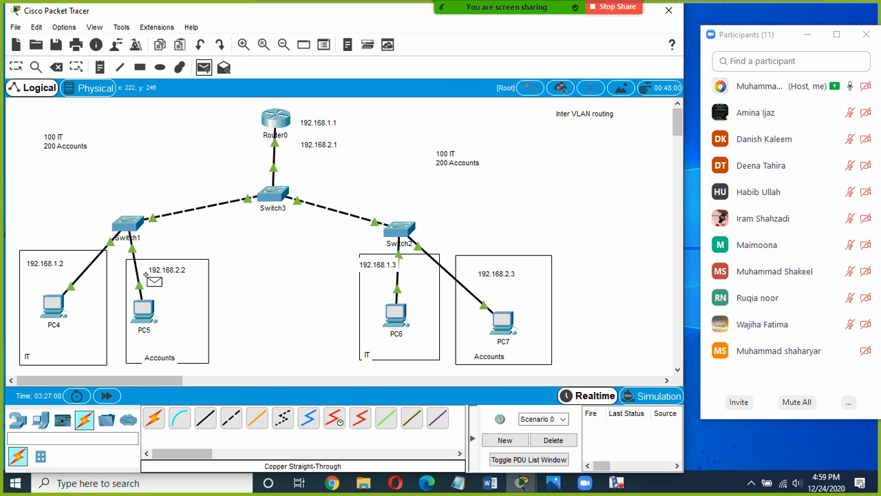
pyautogui.click(143, 311)
pyautogui.click(397, 315)
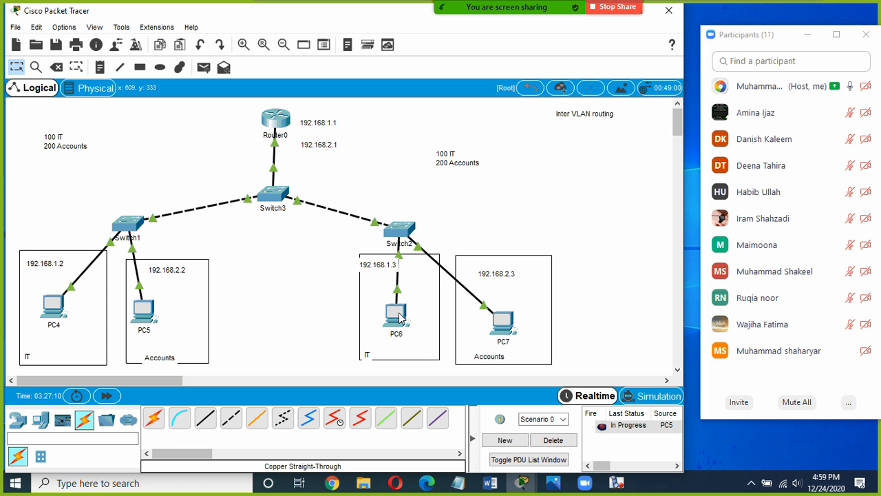
# Set PC6's IPv4 default gateway to 192.168.1.1 and close its configuration window.
pyautogui.click(203, 67)
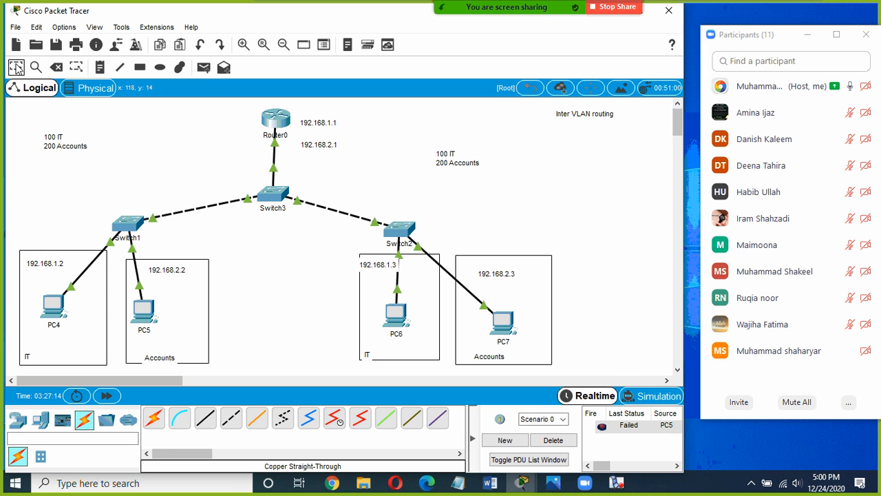
pyautogui.click(15, 66)
pyautogui.click(398, 317)
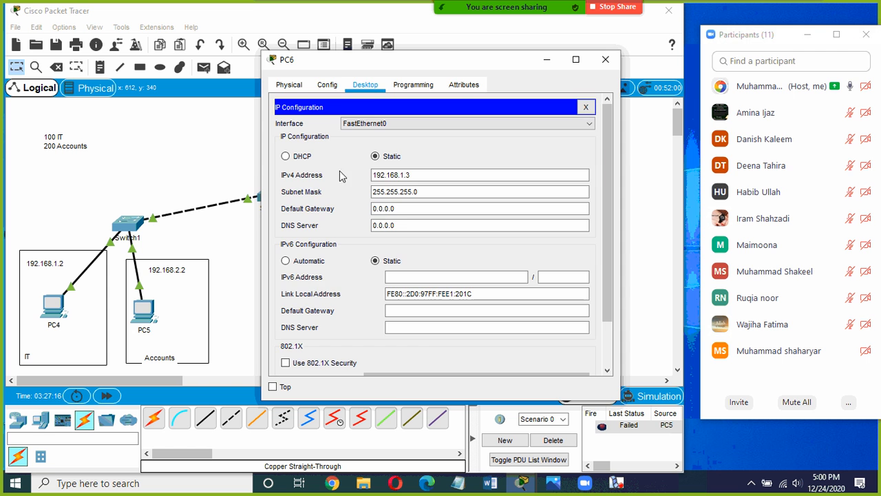
pyautogui.moveTo(406, 208); pyautogui.dragTo(354, 210)
pyautogui.moveTo(341, 73); pyautogui.dragTo(479, 73)
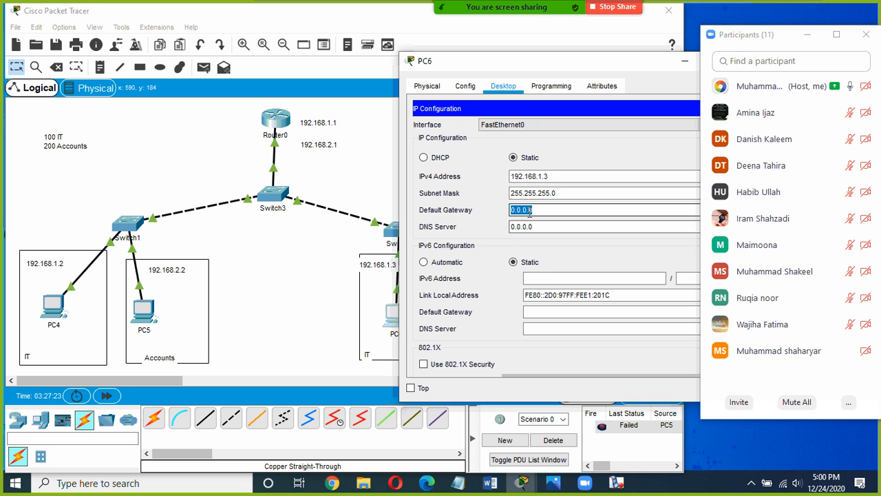
pyautogui.press('BackSpace')
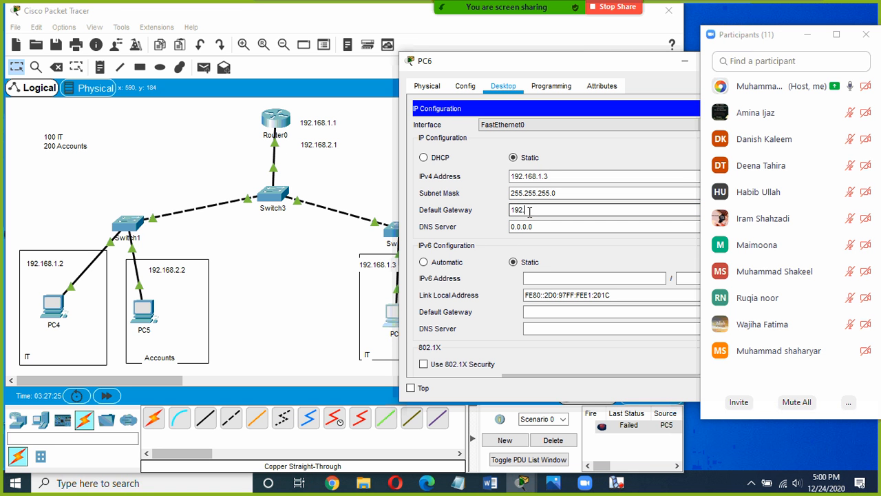
pyautogui.write('192.168.1.1')
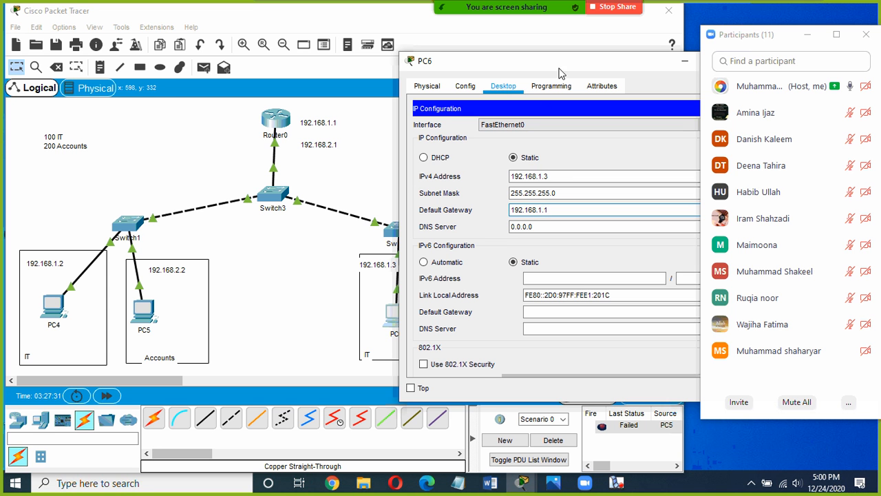
pyautogui.moveTo(559, 66); pyautogui.dragTo(423, 78)
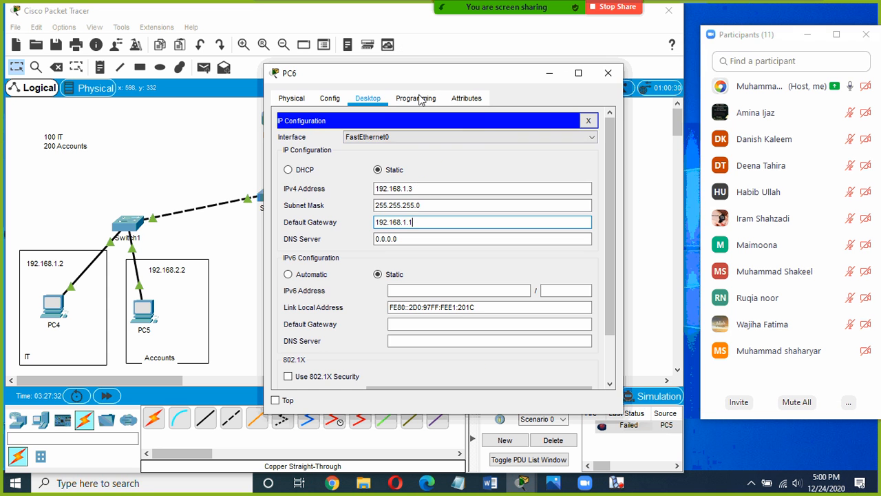
pyautogui.click(608, 73)
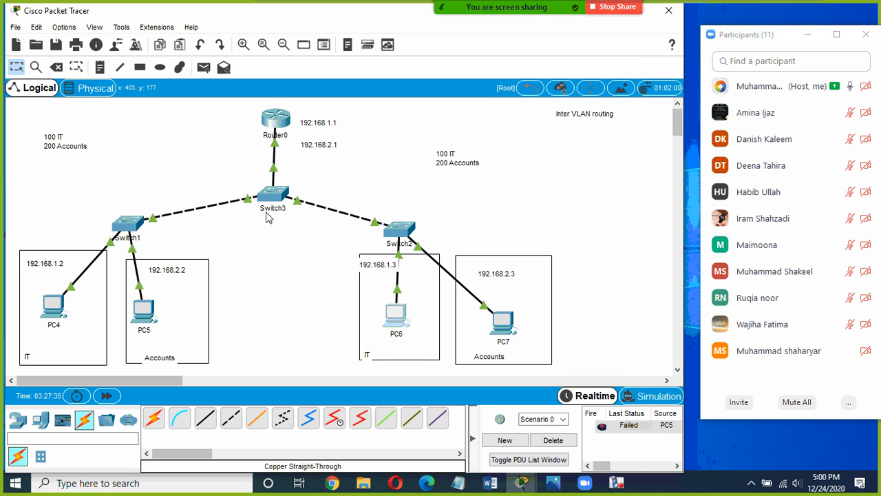
# Send another simple PDU from PC5 to PC6 in Realtime mode to retest the inter-VLAN connection.
pyautogui.click(203, 68)
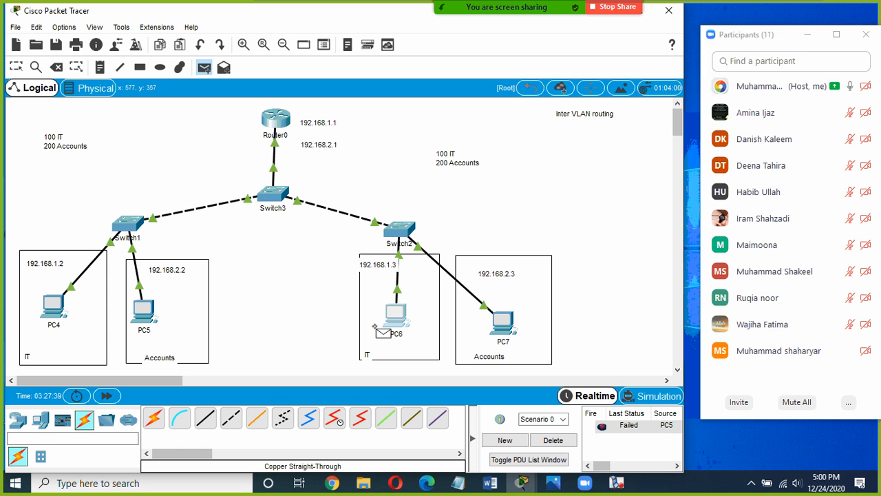
pyautogui.click(145, 305)
pyautogui.click(400, 322)
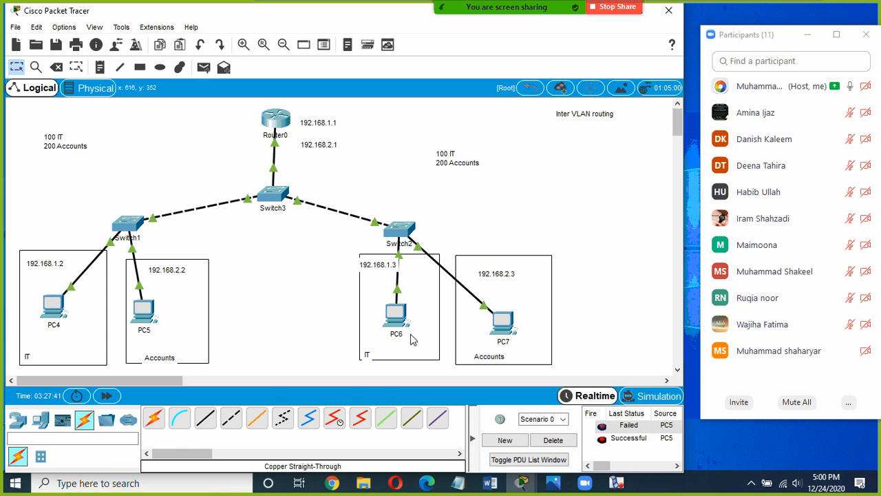
# Clear the scenario and add a simple PDU from PC5 to PC6 in Simulation mode.
pyautogui.click(561, 441)
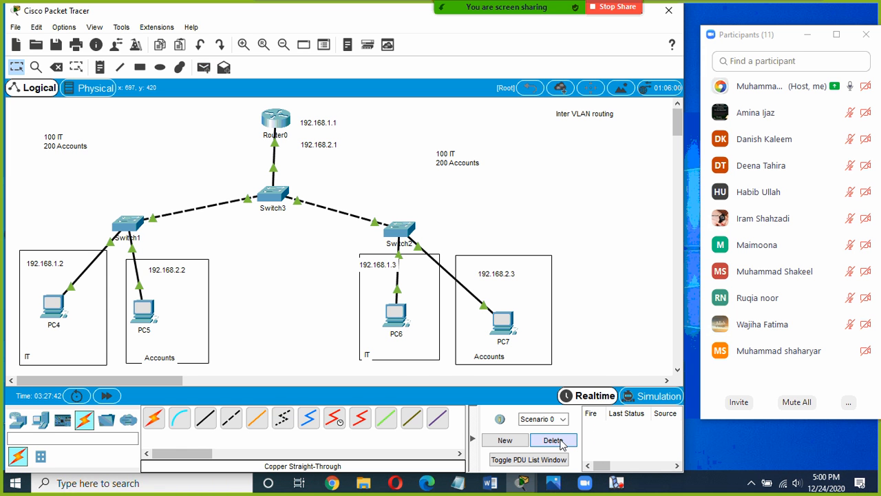
pyautogui.click(649, 397)
pyautogui.click(203, 67)
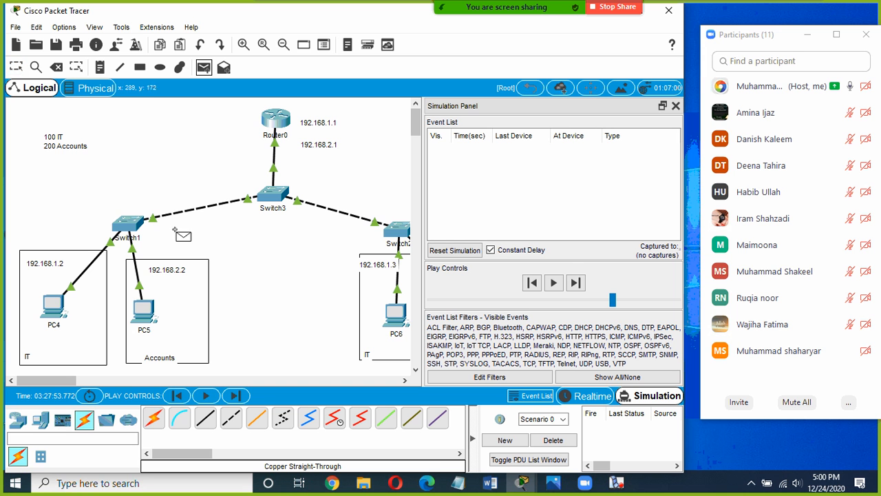
pyautogui.click(145, 312)
pyautogui.click(396, 317)
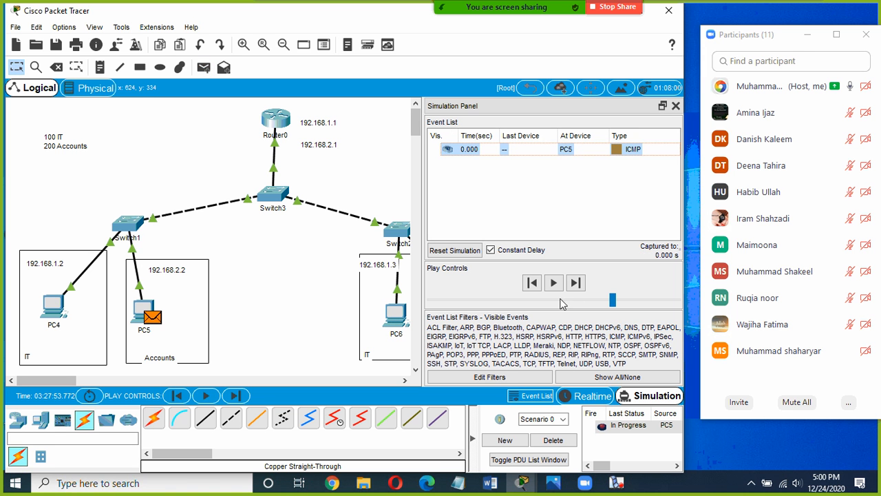
# Advance the simulation event by event to follow the ICMP packet from PC5 through Router0 to PC6 and the reply back to PC5.
pyautogui.click(575, 283)
pyautogui.click(575, 283)
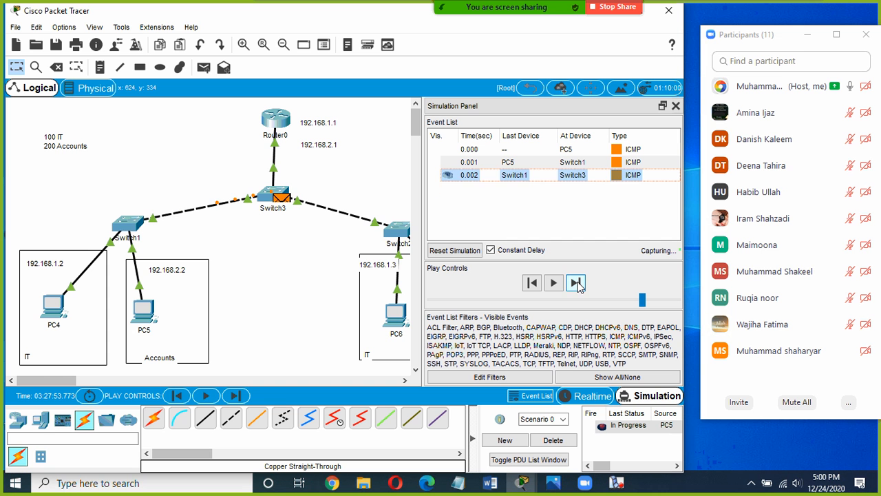
pyautogui.click(576, 283)
pyautogui.click(576, 283)
pyautogui.click(575, 283)
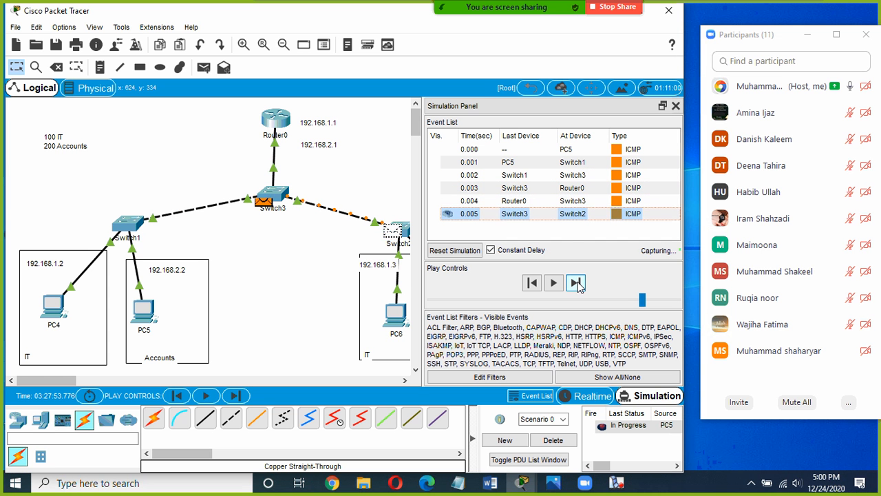
pyautogui.click(575, 283)
pyautogui.click(576, 283)
pyautogui.click(575, 283)
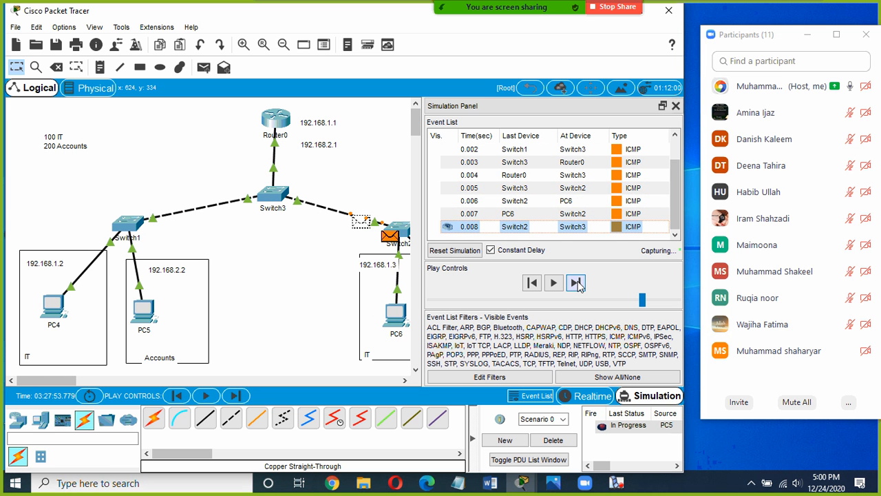
pyautogui.click(575, 283)
pyautogui.click(575, 283)
pyautogui.click(575, 283)
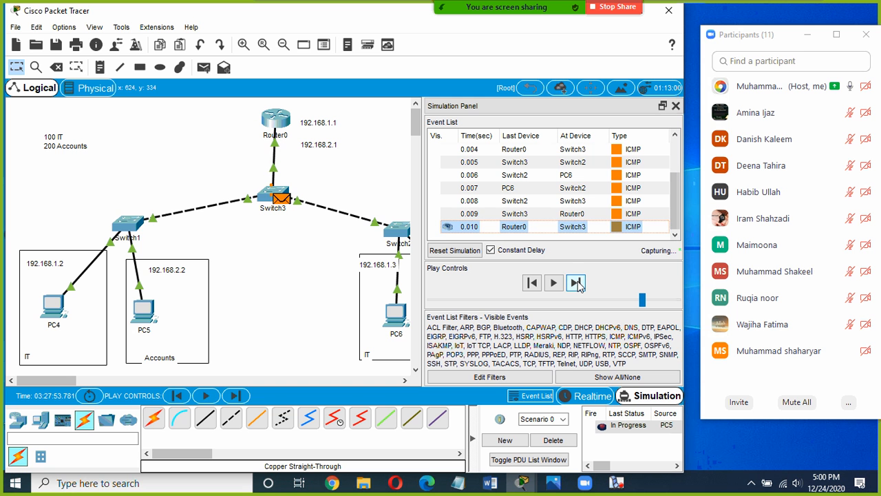
pyautogui.click(575, 283)
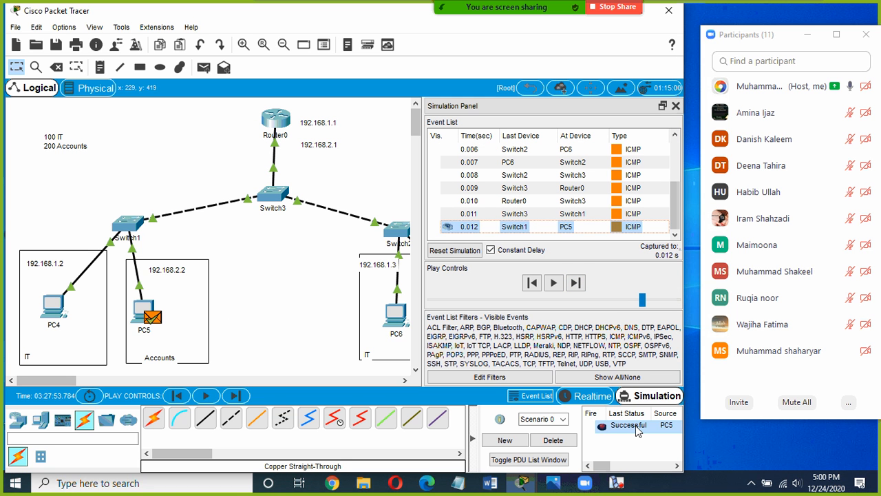
# Clear the current scenario and, with the simulation panel closed, move the "Inter VLAN routing" note to just above Router0.
pyautogui.click(553, 440)
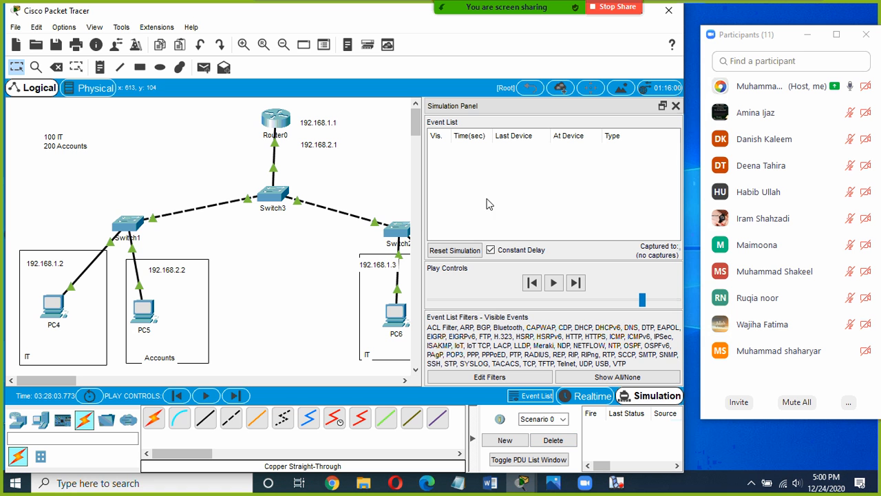
pyautogui.click(675, 106)
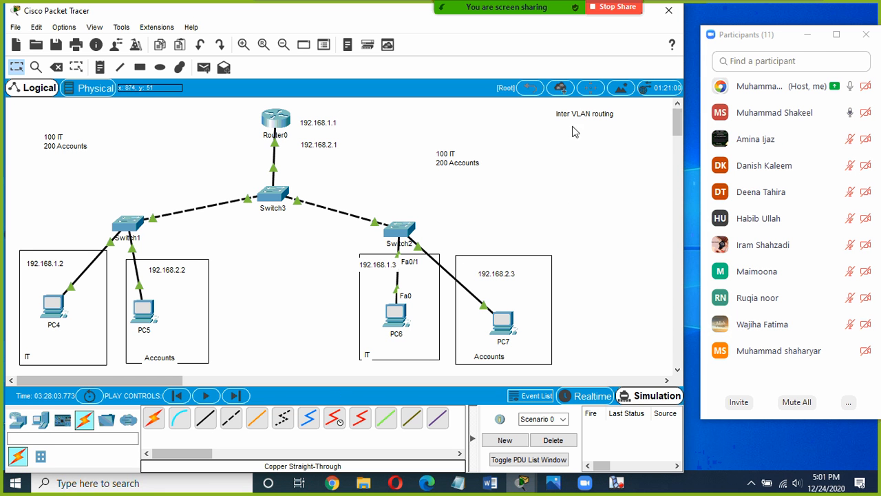
pyautogui.moveTo(579, 115); pyautogui.dragTo(272, 103)
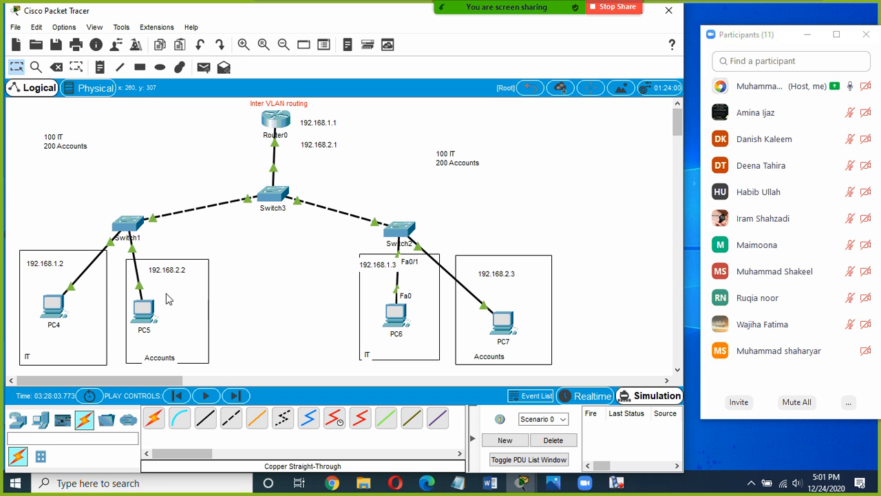
pyautogui.moveTo(289, 138)
pyautogui.click(176, 484)
pyautogui.click(549, 214)
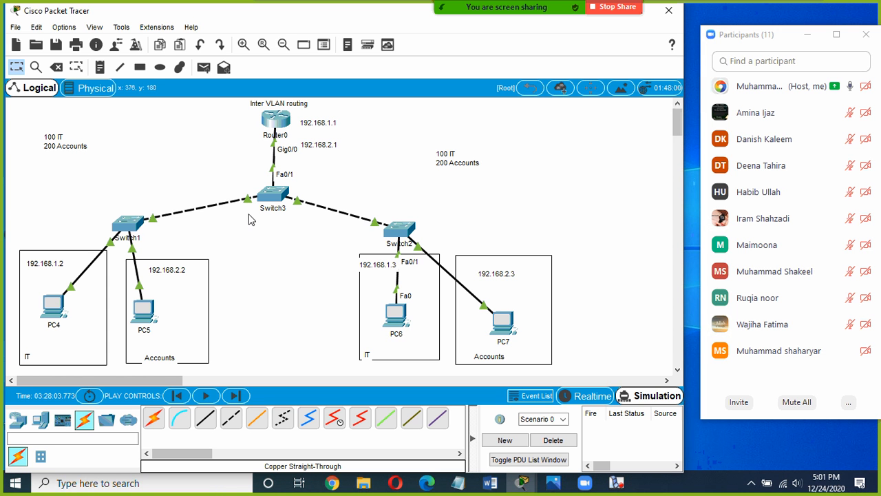
pyautogui.click(616, 482)
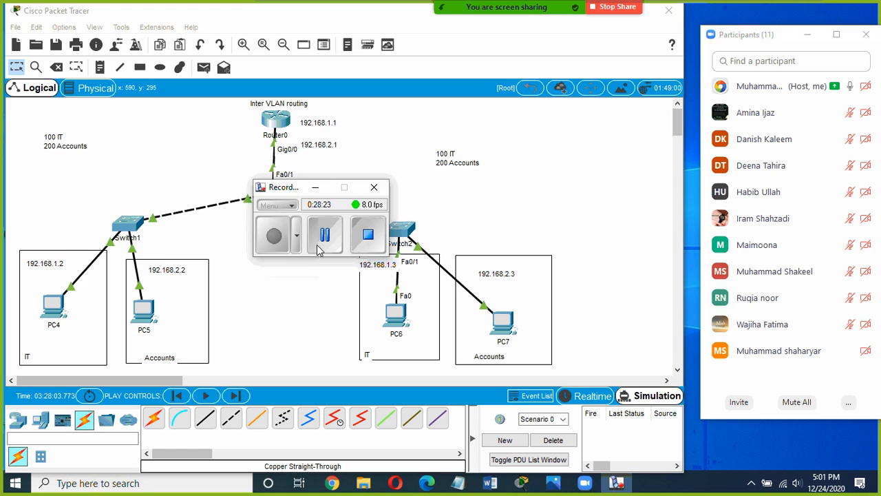